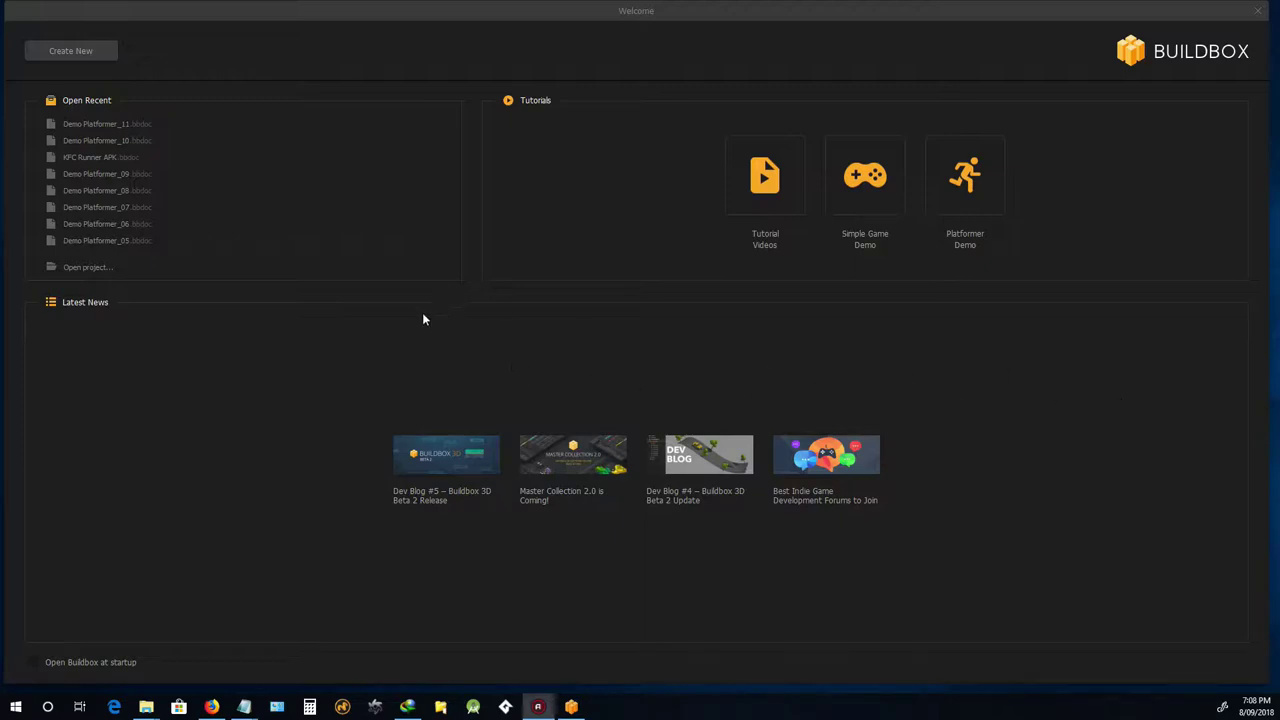
Open the recent project Demo Platformer_10 and select the World 1 node in the mind map
left_click(82, 144)
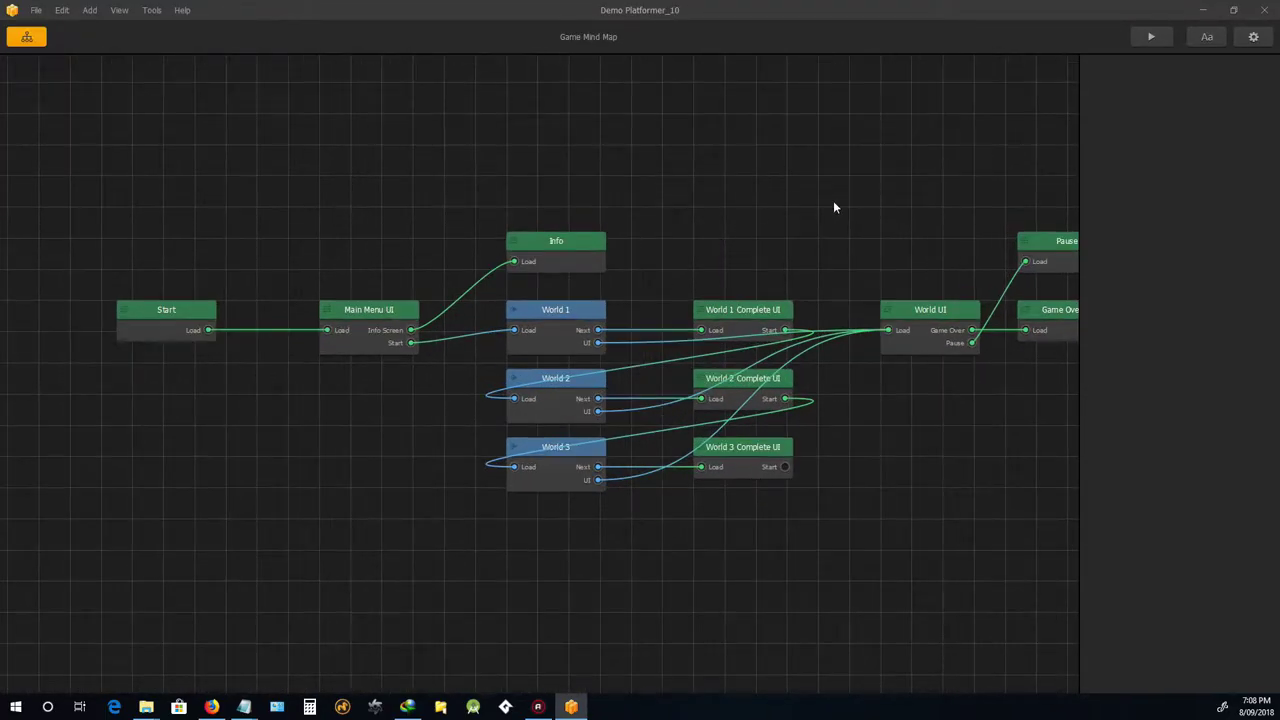
left_click_drag(835, 207, 730, 175)
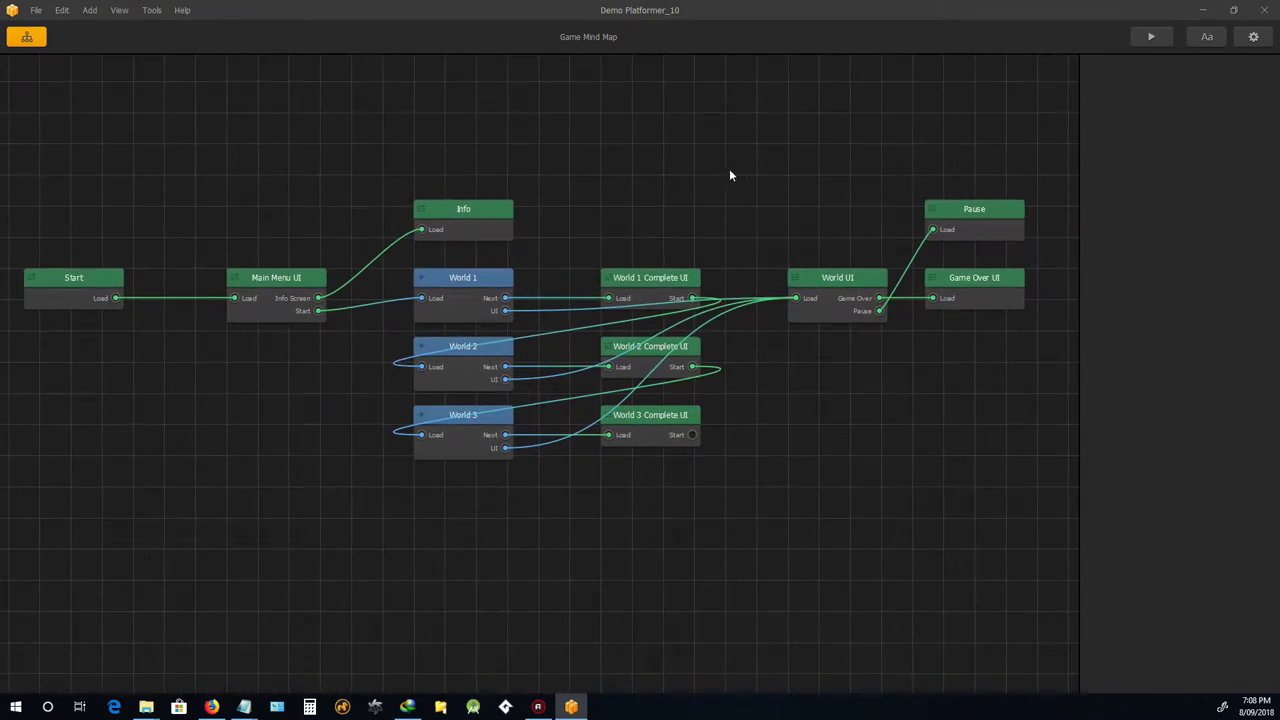
left_click(480, 277)
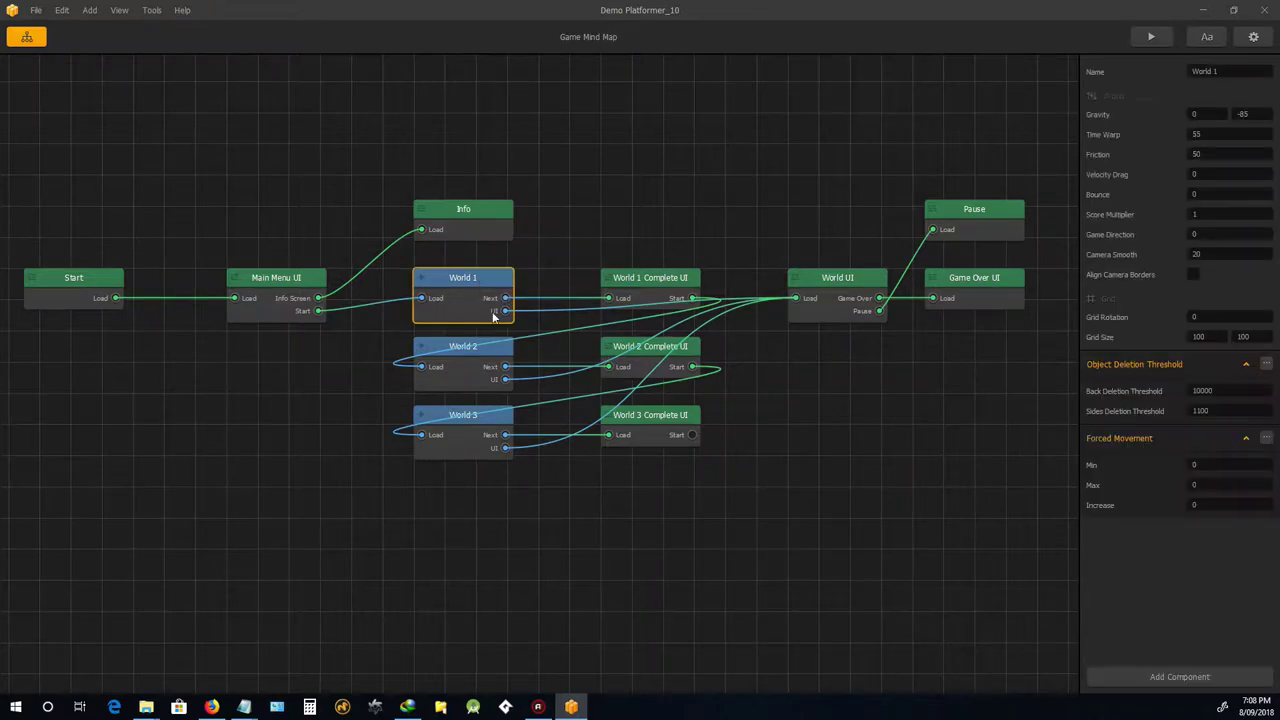
scroll(493, 313, "up", 3)
scroll(493, 313, "down", 3)
scroll(486, 266, "up", 4)
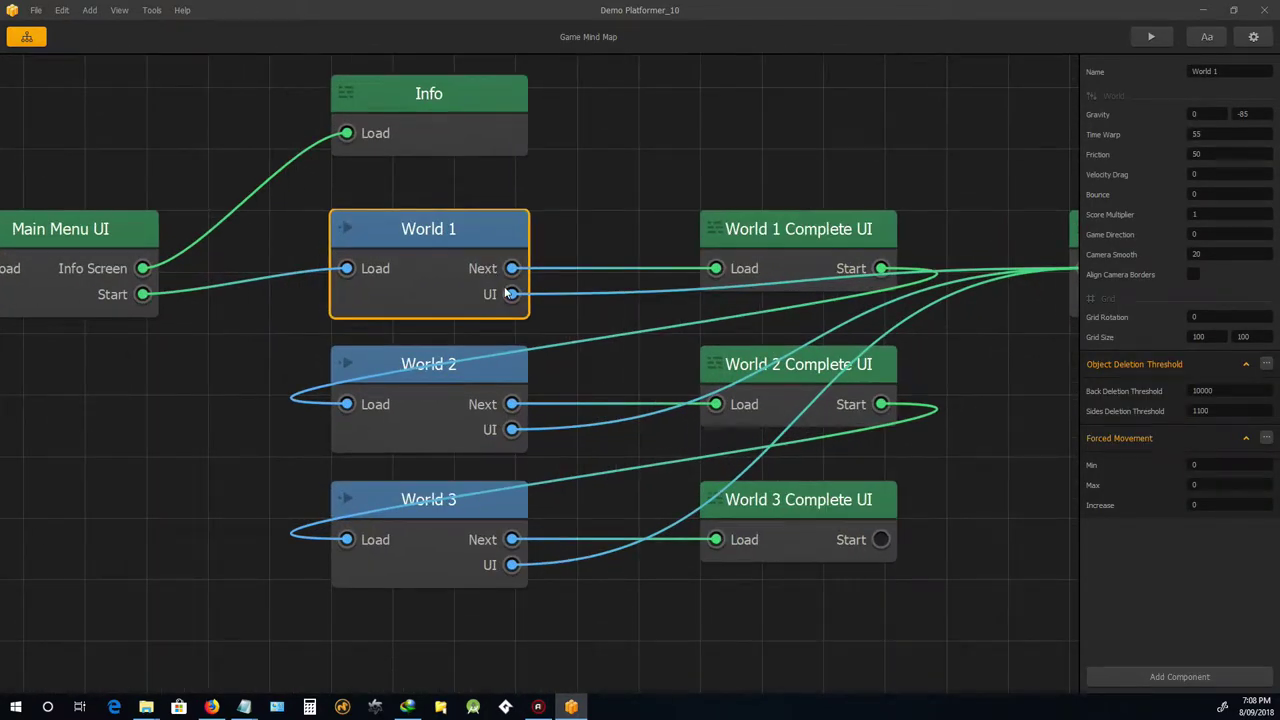
scroll(505, 272, "down", 1)
scroll(510, 270, "down", 1)
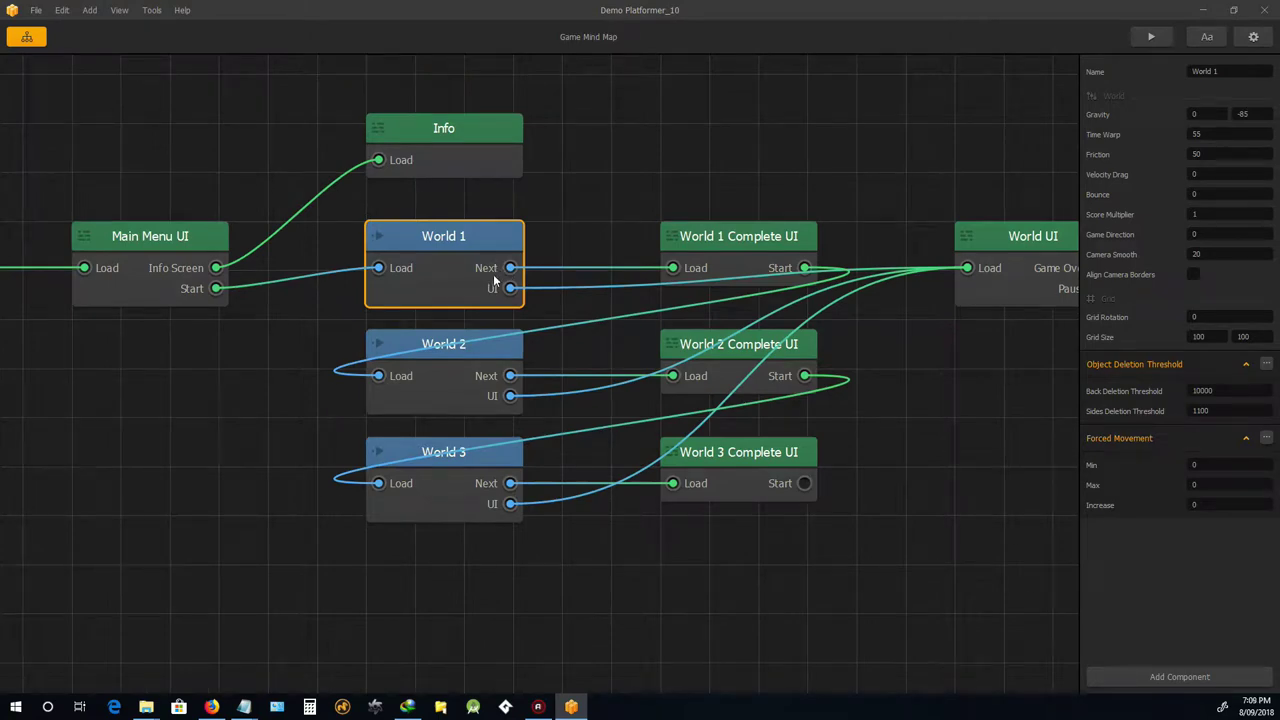
Open the World 1 scene and inspect the settings of the Next menu jump at the far end of the level
double_click(482, 253)
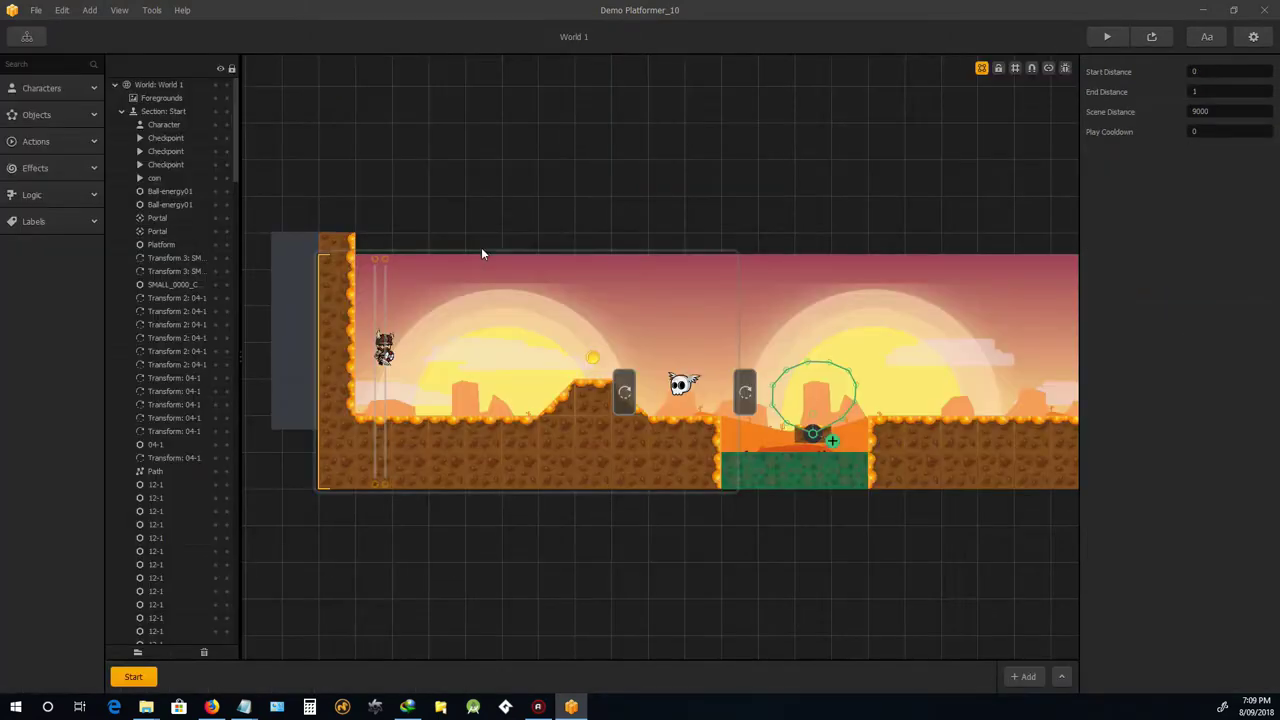
scroll(477, 250, "down", 4)
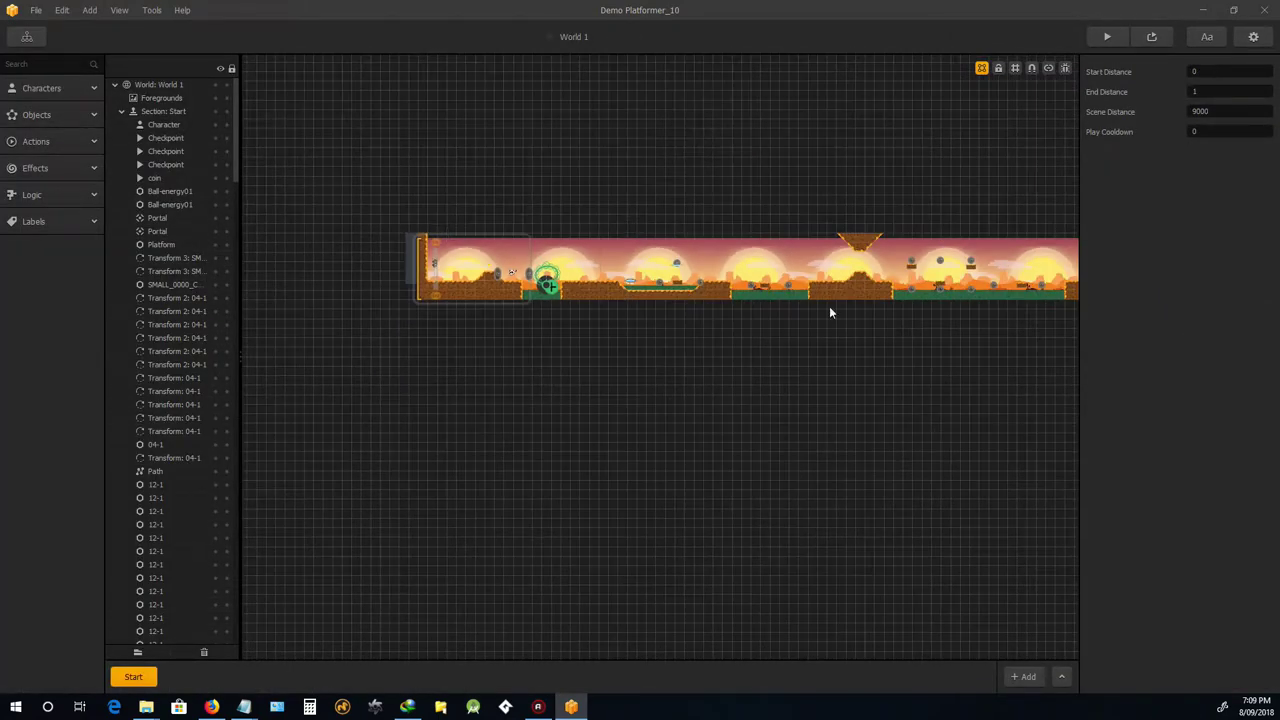
right_click_drag(917, 305, 460, 383)
scroll(900, 337, "up", 3)
scroll(814, 268, "up", 2)
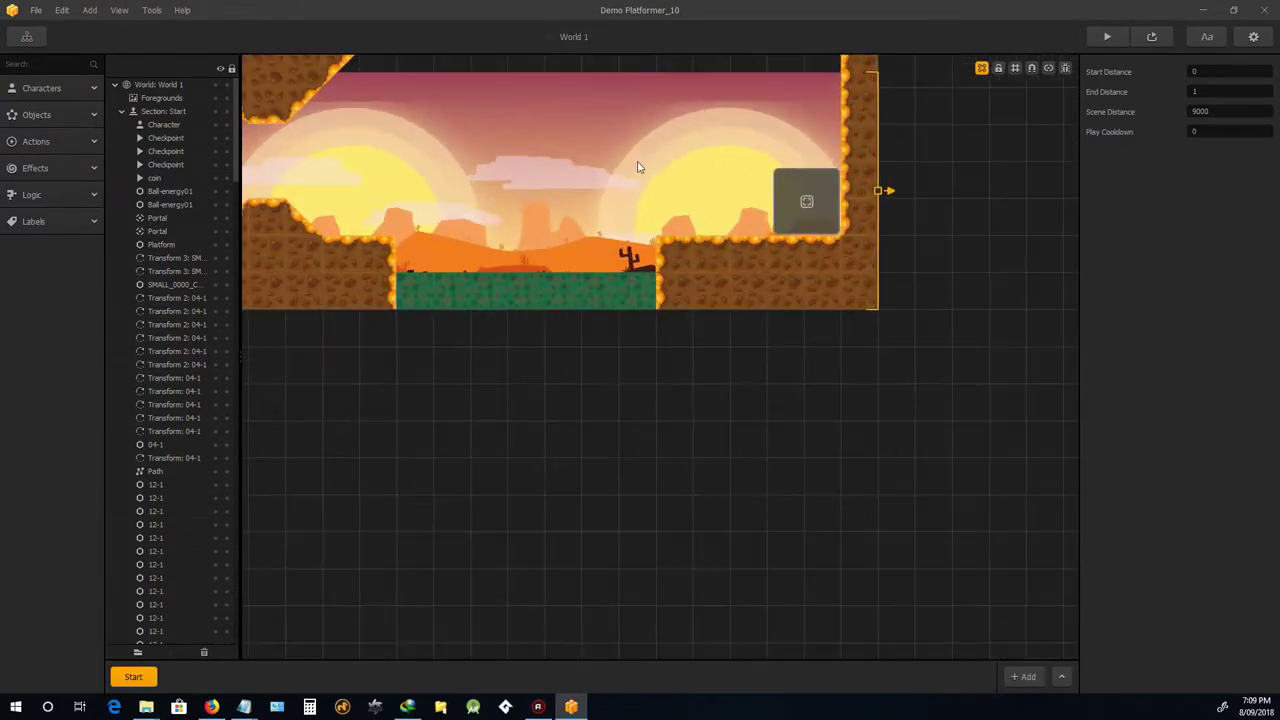
left_click(807, 201)
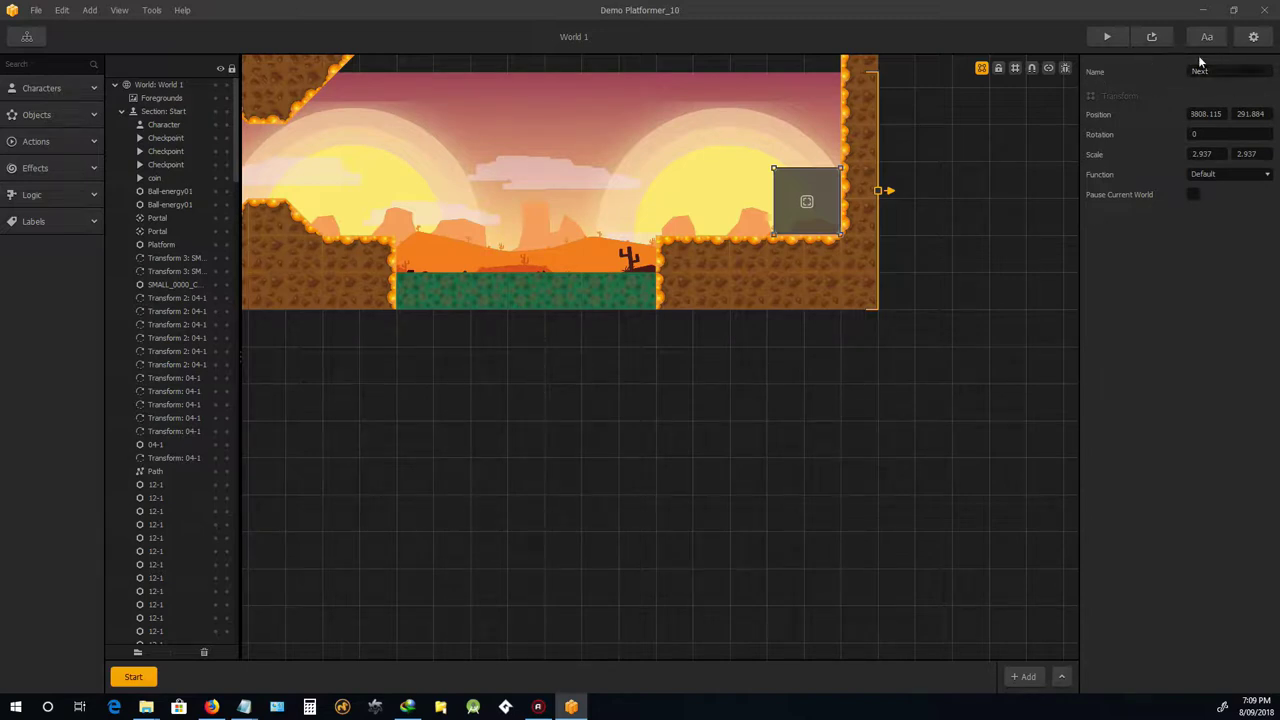
Add a Menu Jump below the end of the World 1 level and enlarge it to a scale of about 3.16 by 2.73
left_click(50, 194)
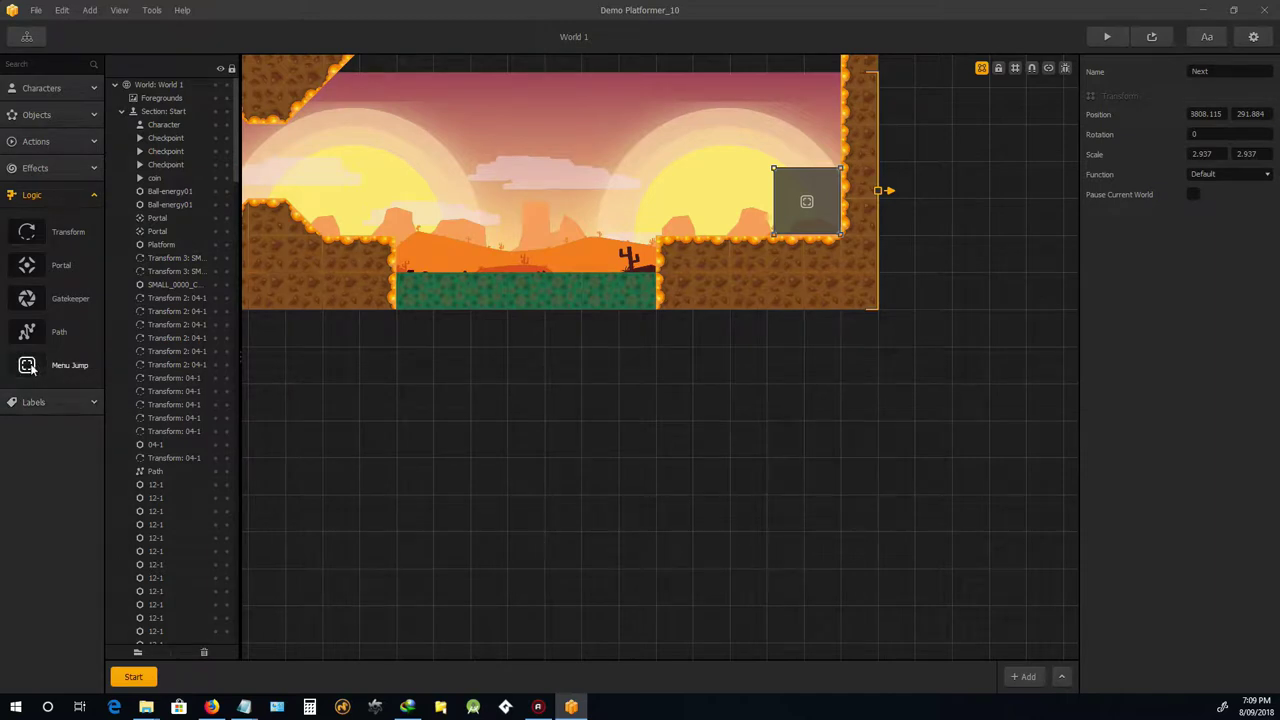
left_click_drag(28, 366, 638, 402)
left_click_drag(795, 369, 804, 353)
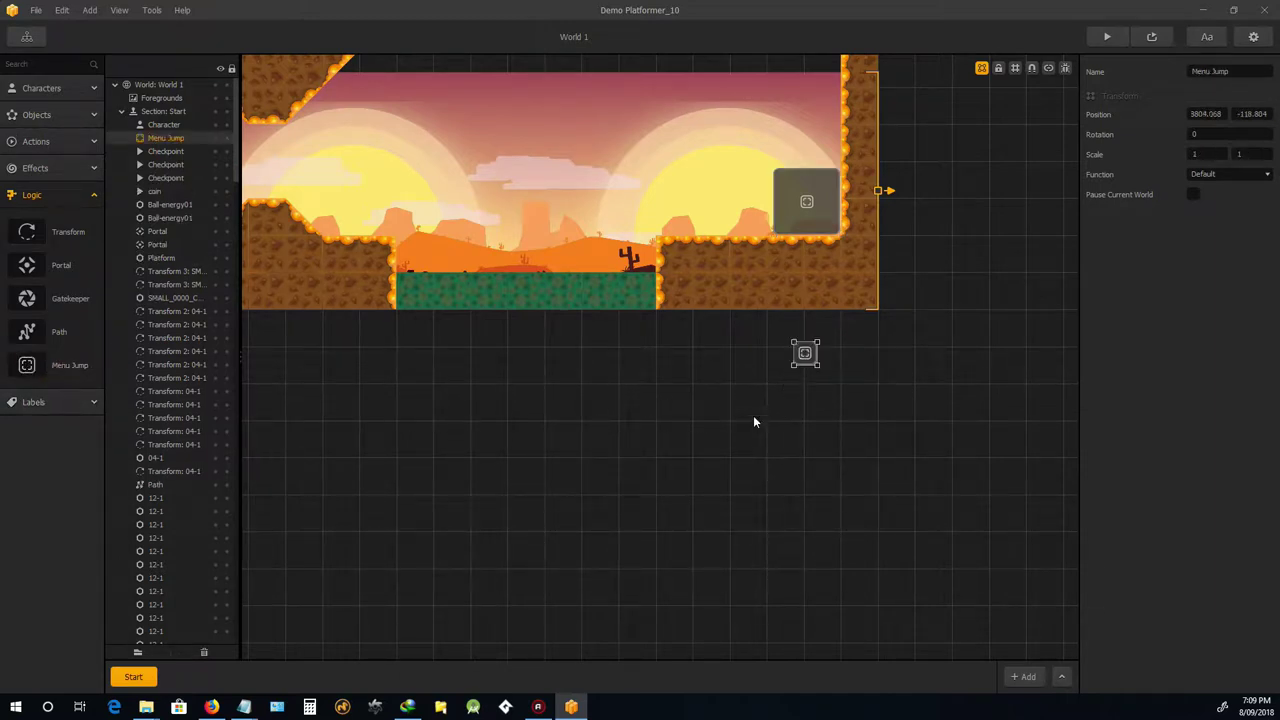
scroll(889, 288, "down", 1)
scroll(753, 400, "up", 2)
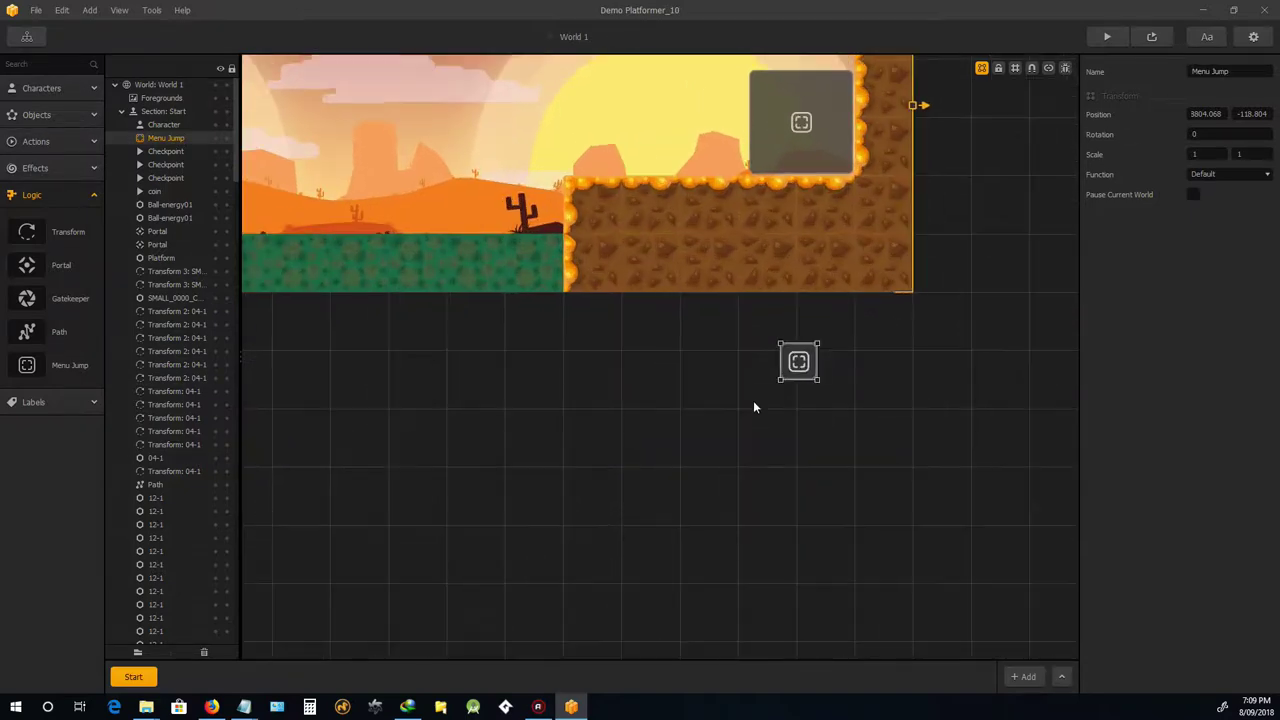
scroll(753, 386, "down", 3)
scroll(753, 386, "up", 3)
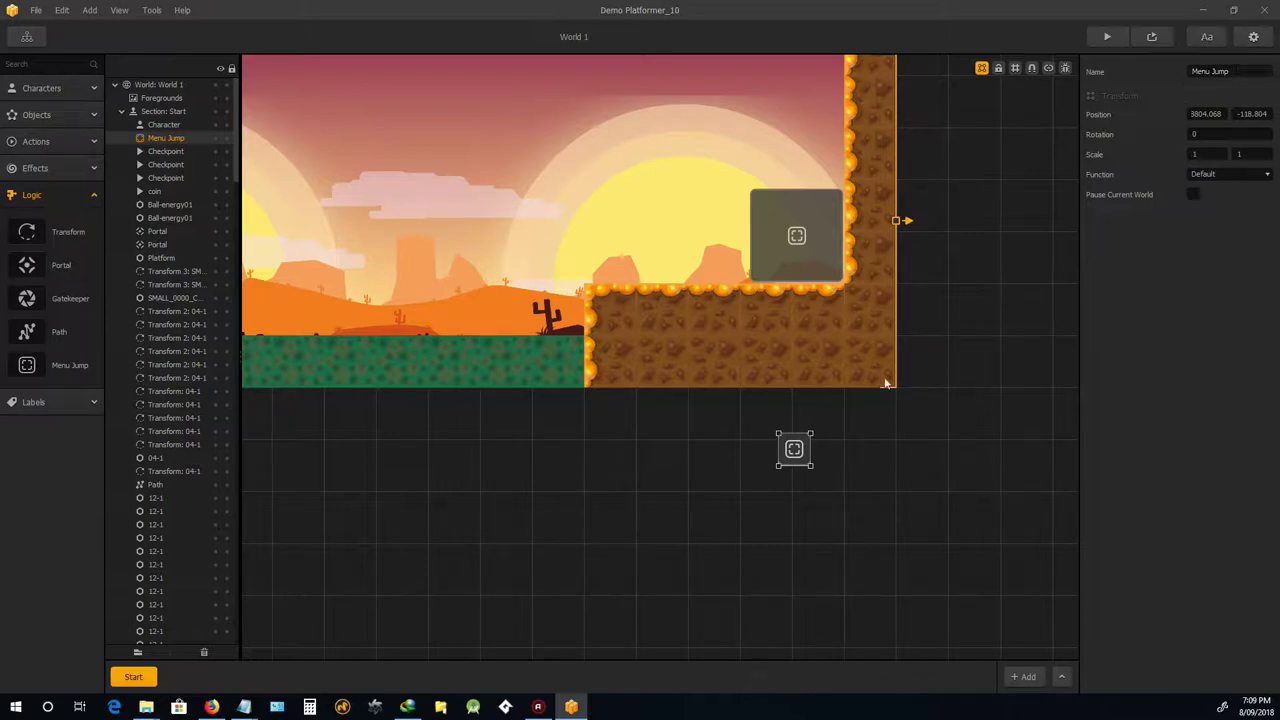
mouse_move(811, 466)
left_mouse_down()
mouse_move(889, 531)
mouse_move(830, 480)
left_mouse_up()
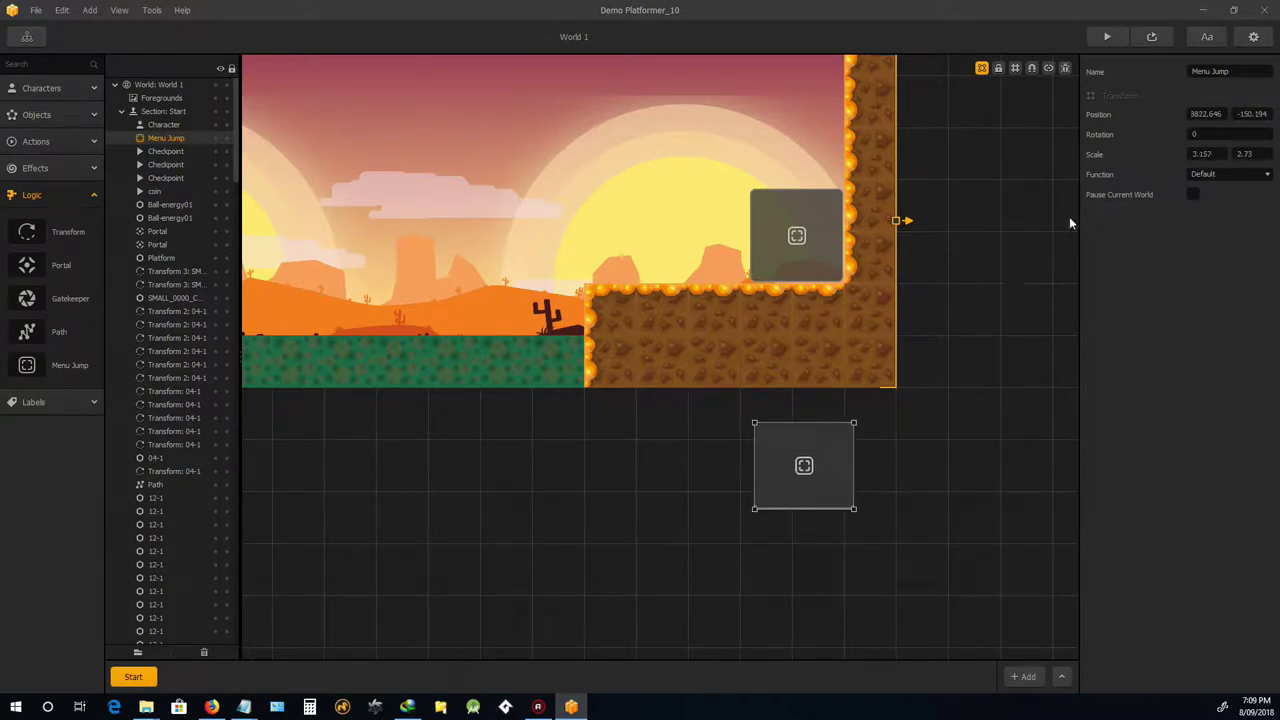
Compare the names and settings of the Next menu jump and the newly added Menu Jump
left_click(816, 243)
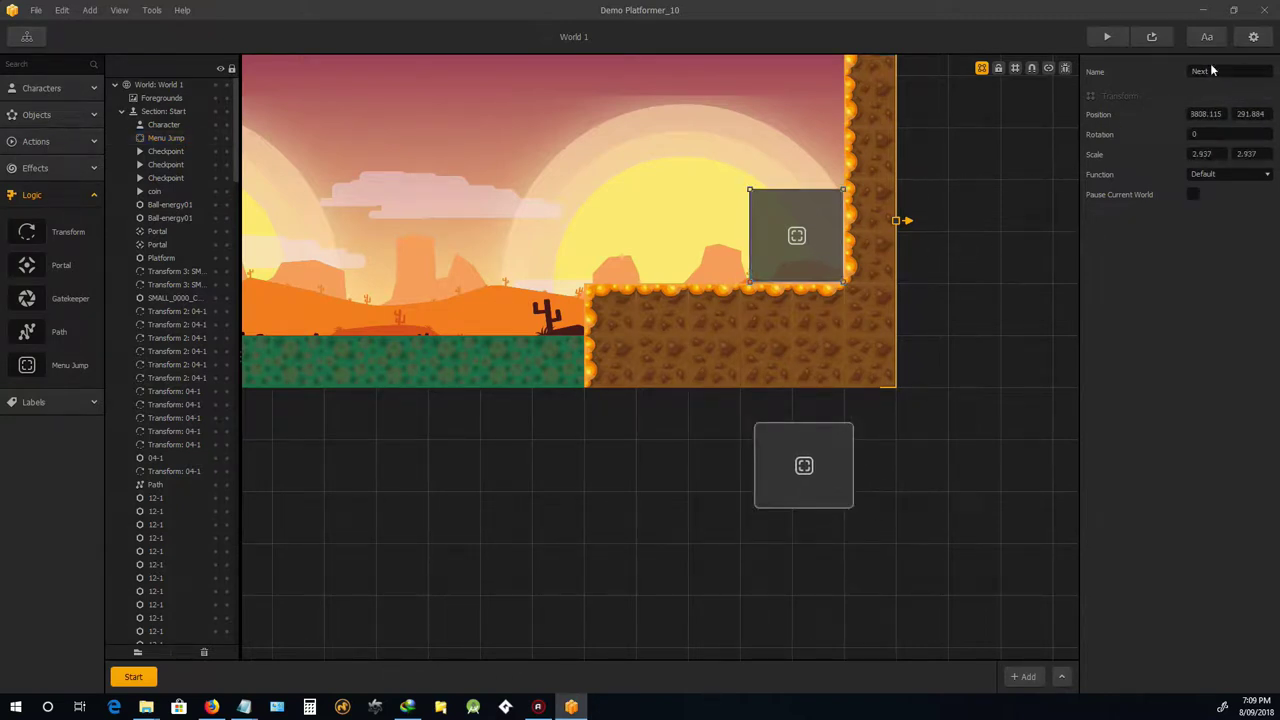
left_click(792, 481)
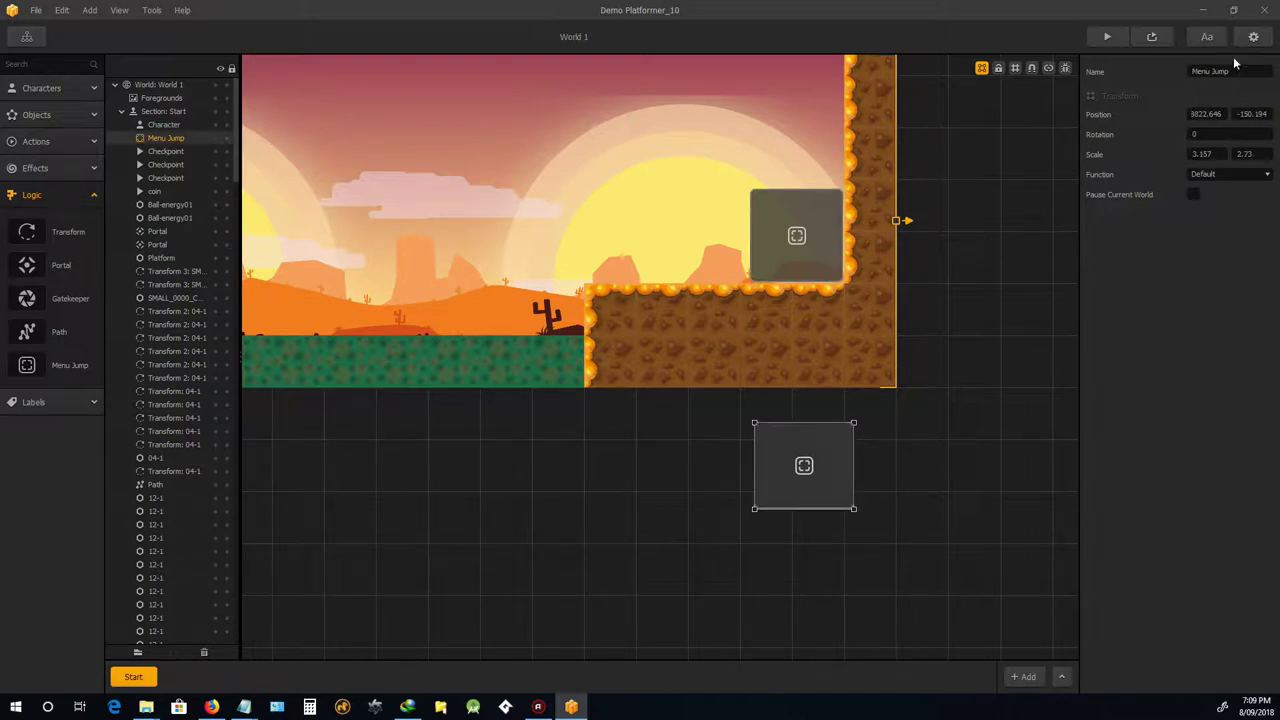
scroll(841, 387, "down", 2)
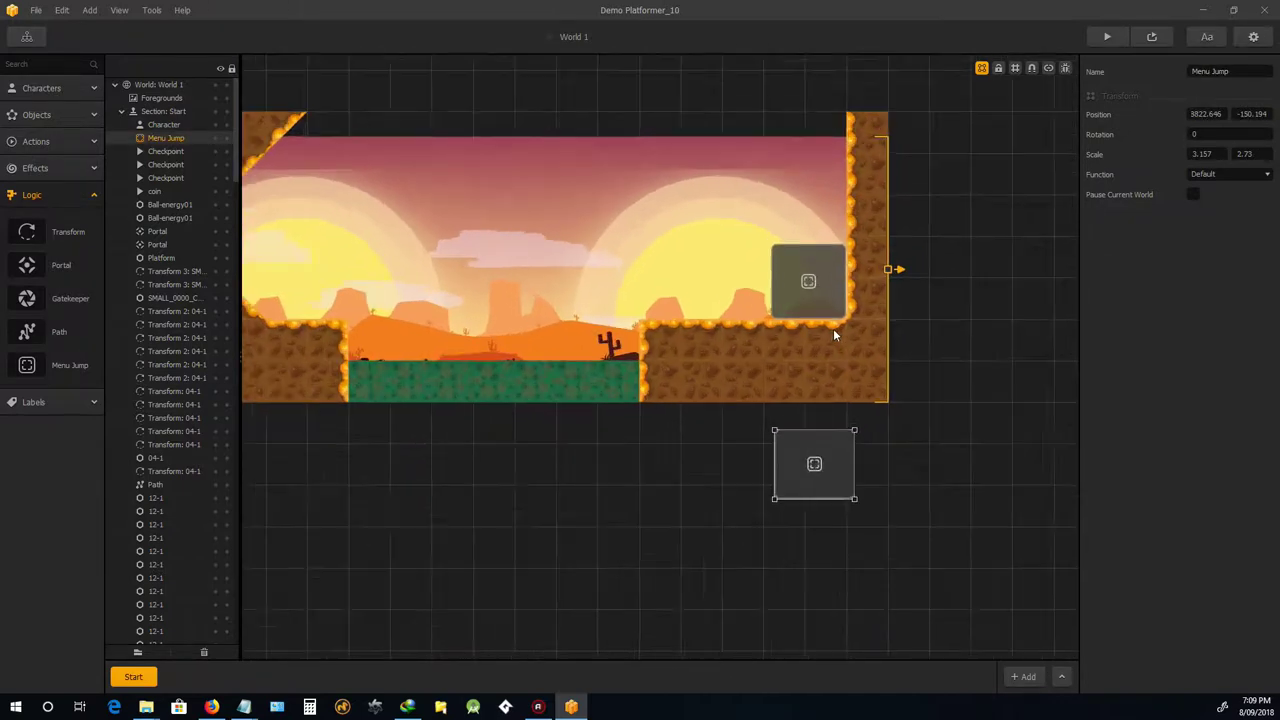
scroll(829, 324, "up", 1)
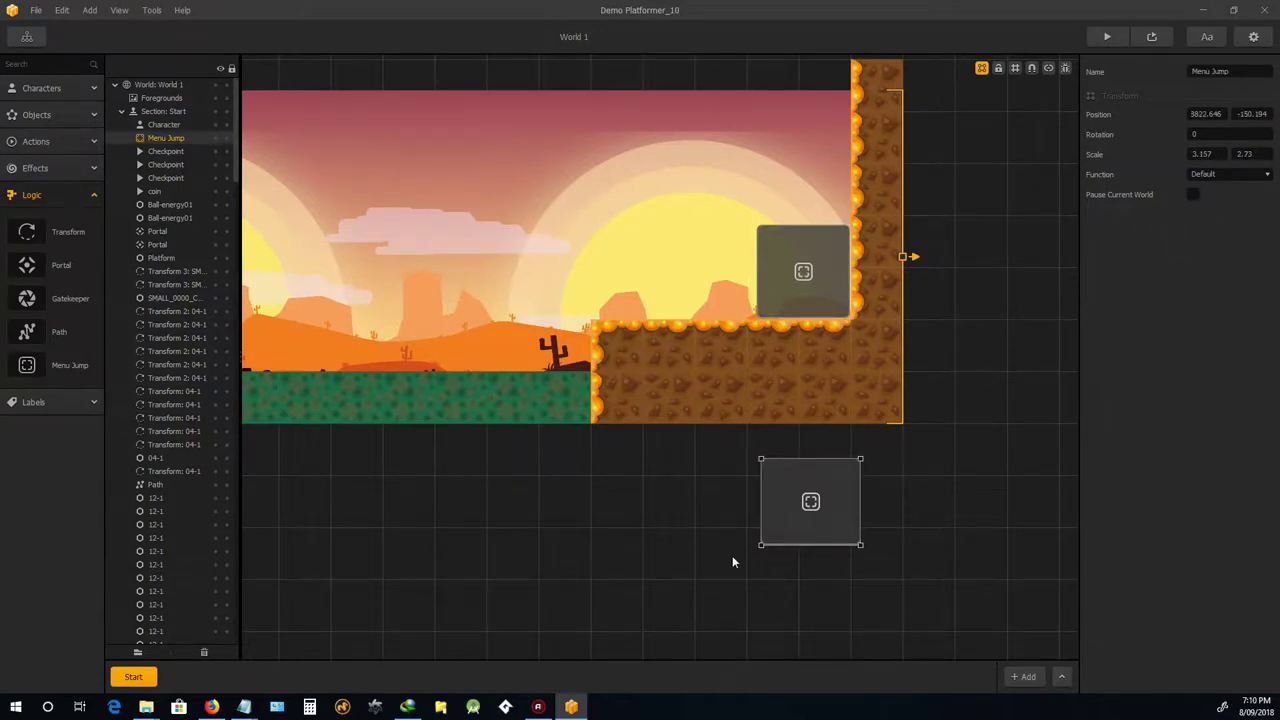
Return to the mind map, try linking World 1's Menu Jump output to World 3's Load input, and undo the link
left_click(27, 38)
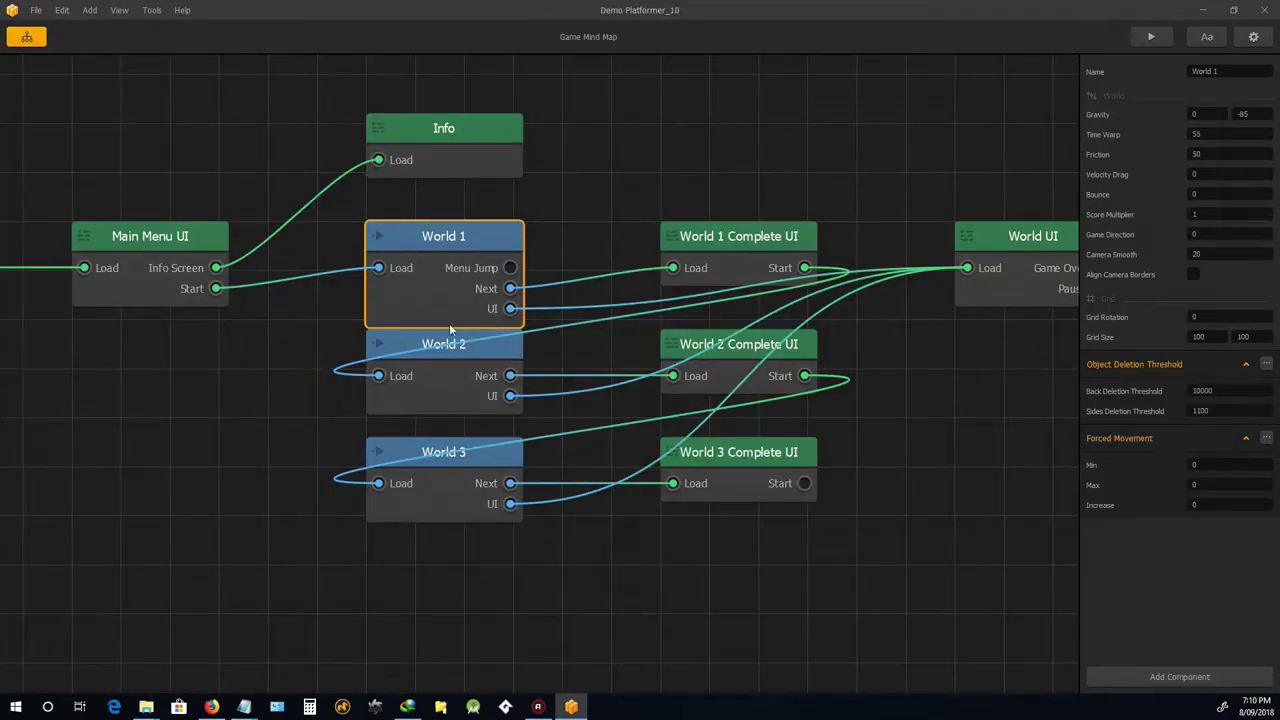
scroll(425, 290, "up", 3)
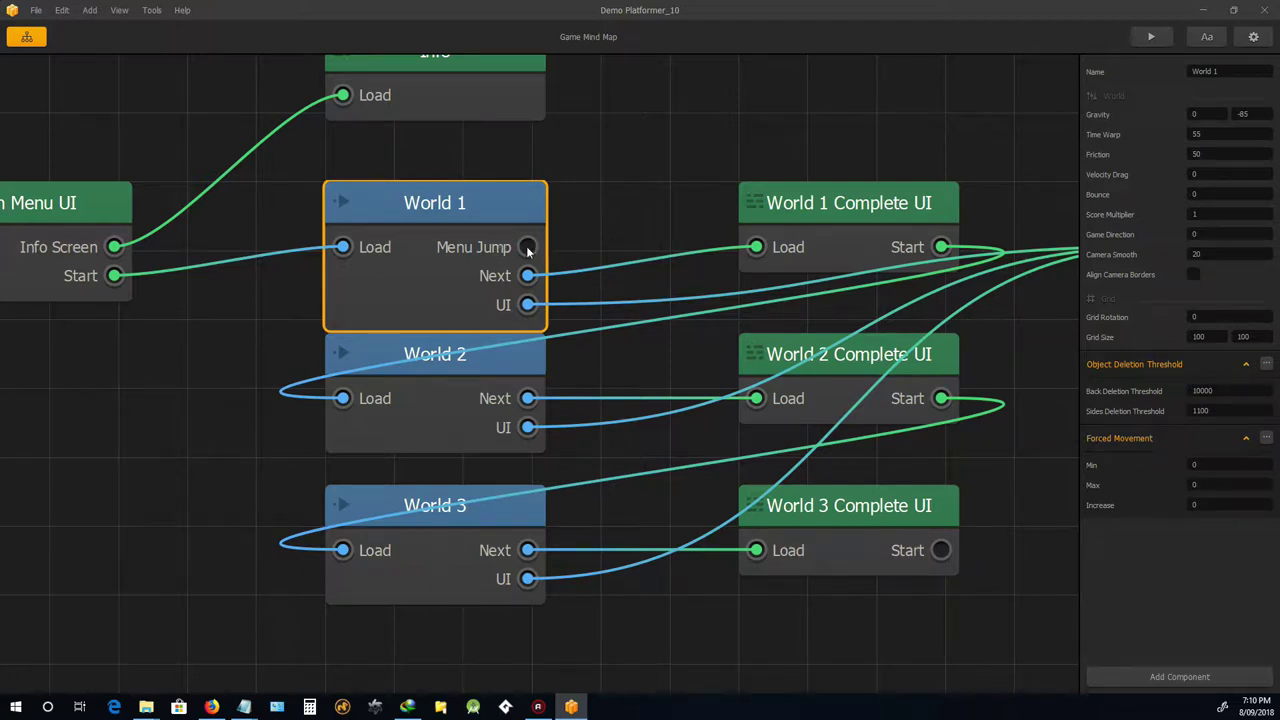
left_click_drag(528, 250, 342, 550)
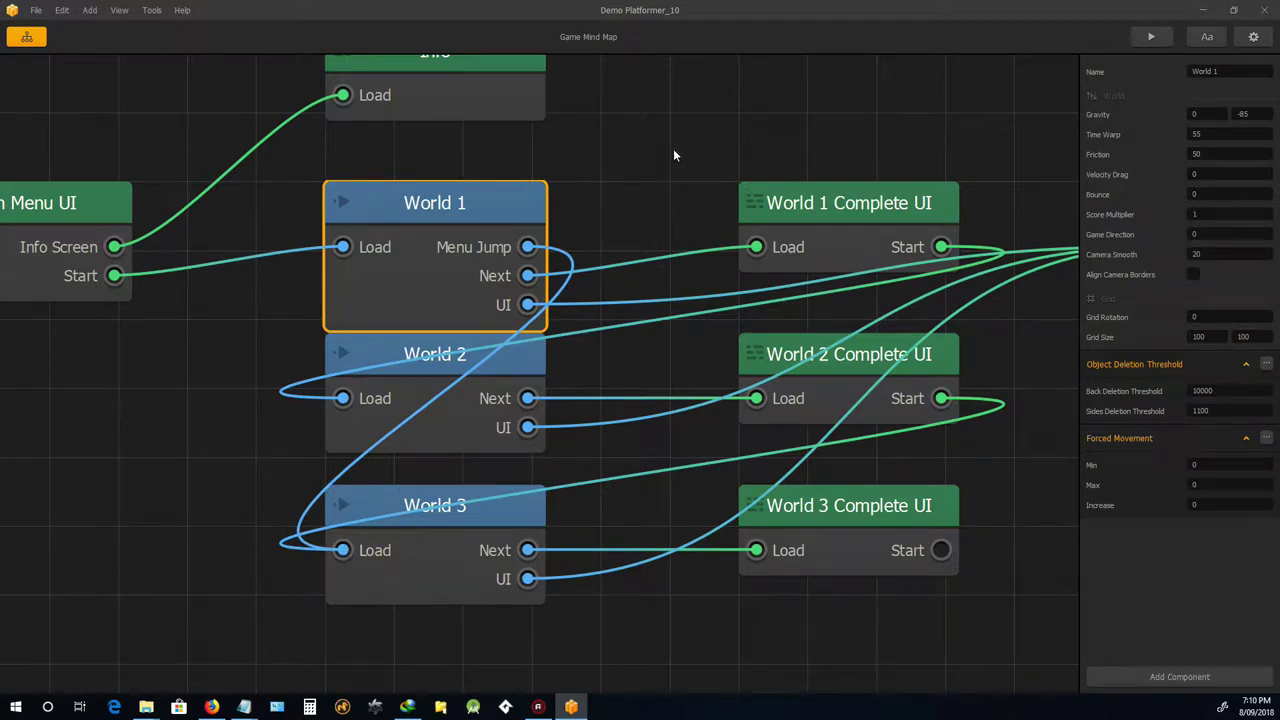
key("ctrl+z")
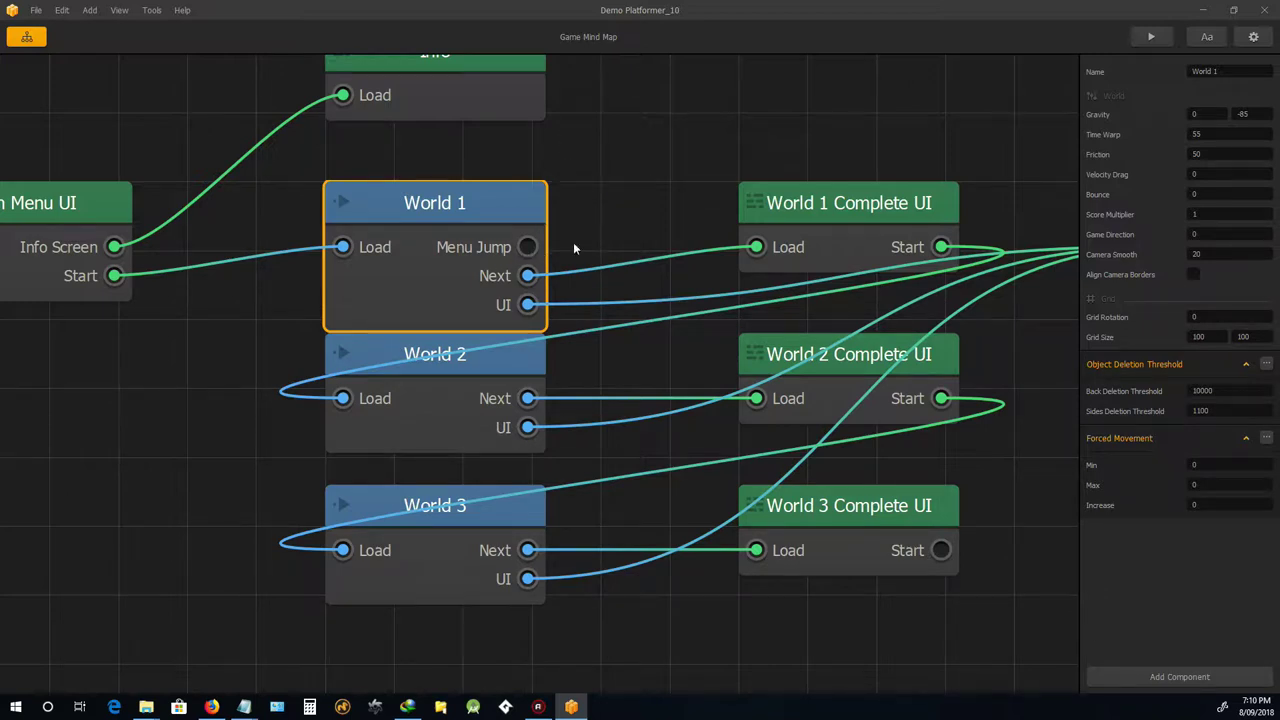
Open the World 1 Complete UI screen and examine its Start button's properties
double_click(833, 203)
scroll(641, 272, "down", 5)
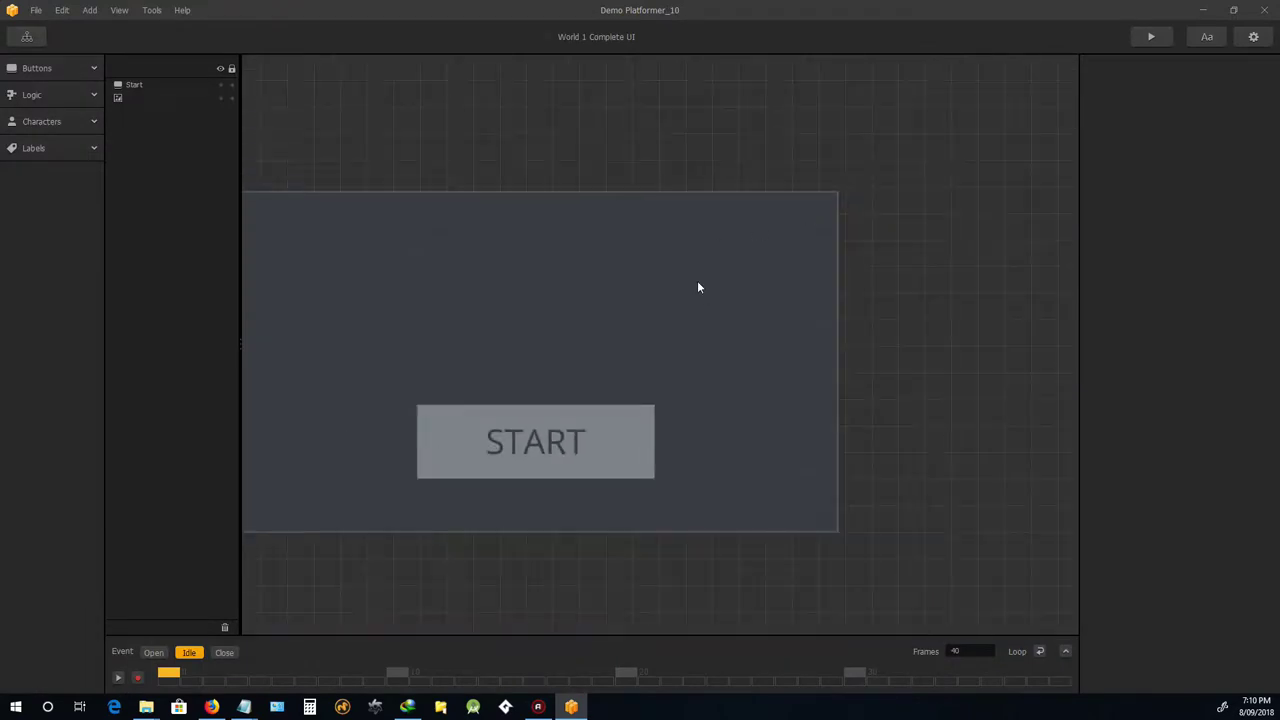
scroll(566, 291, "up", 3)
scroll(590, 291, "down", 2)
scroll(619, 291, "up", 2)
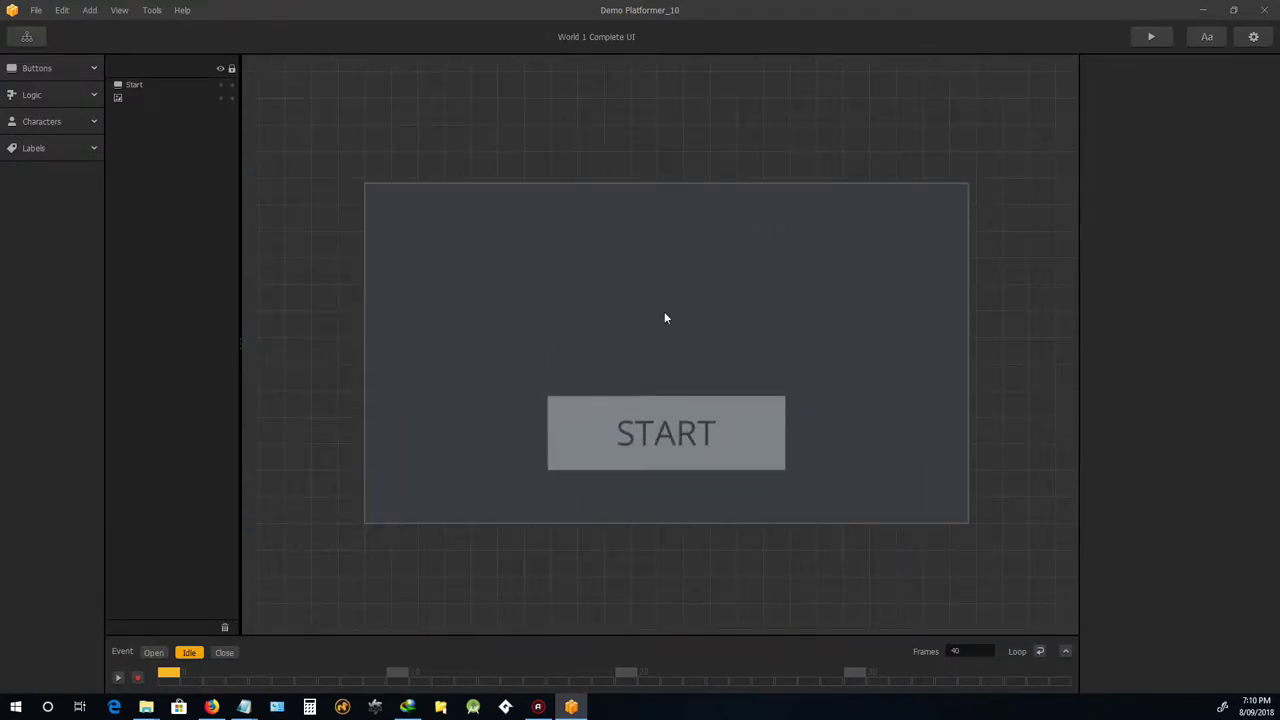
left_click(688, 437)
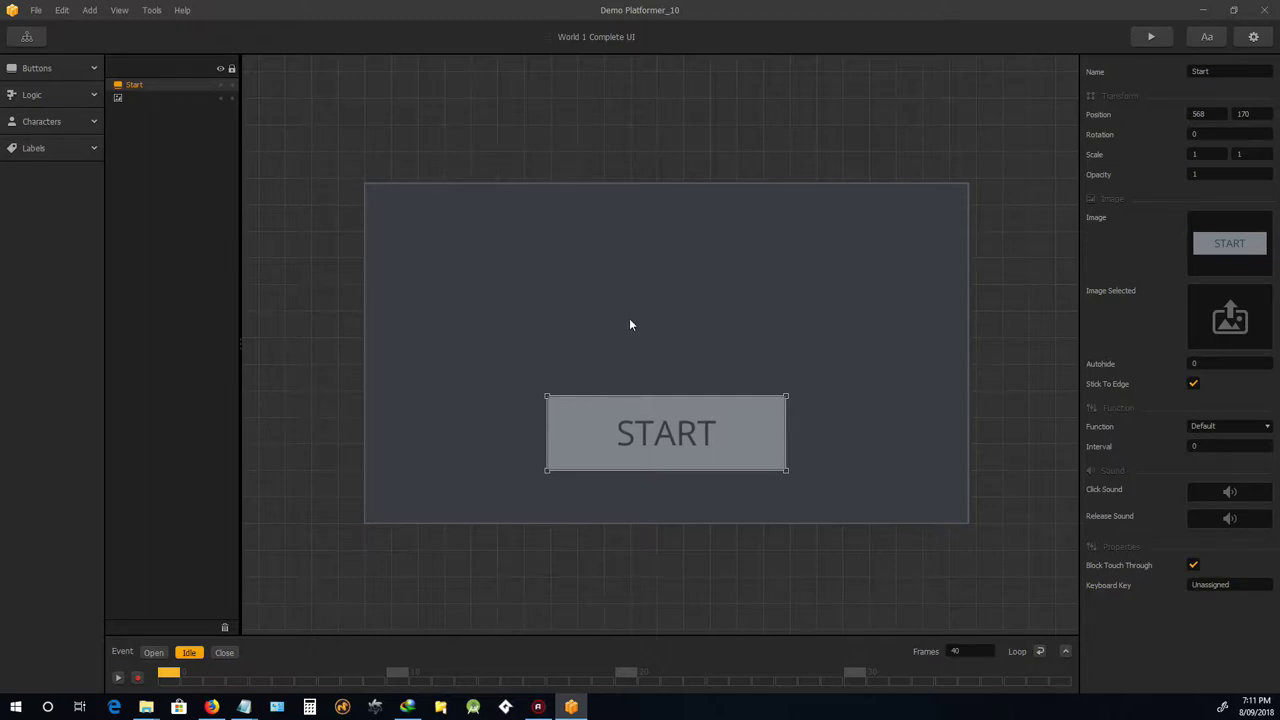
scroll(614, 330, "down", 2)
scroll(633, 330, "up", 2)
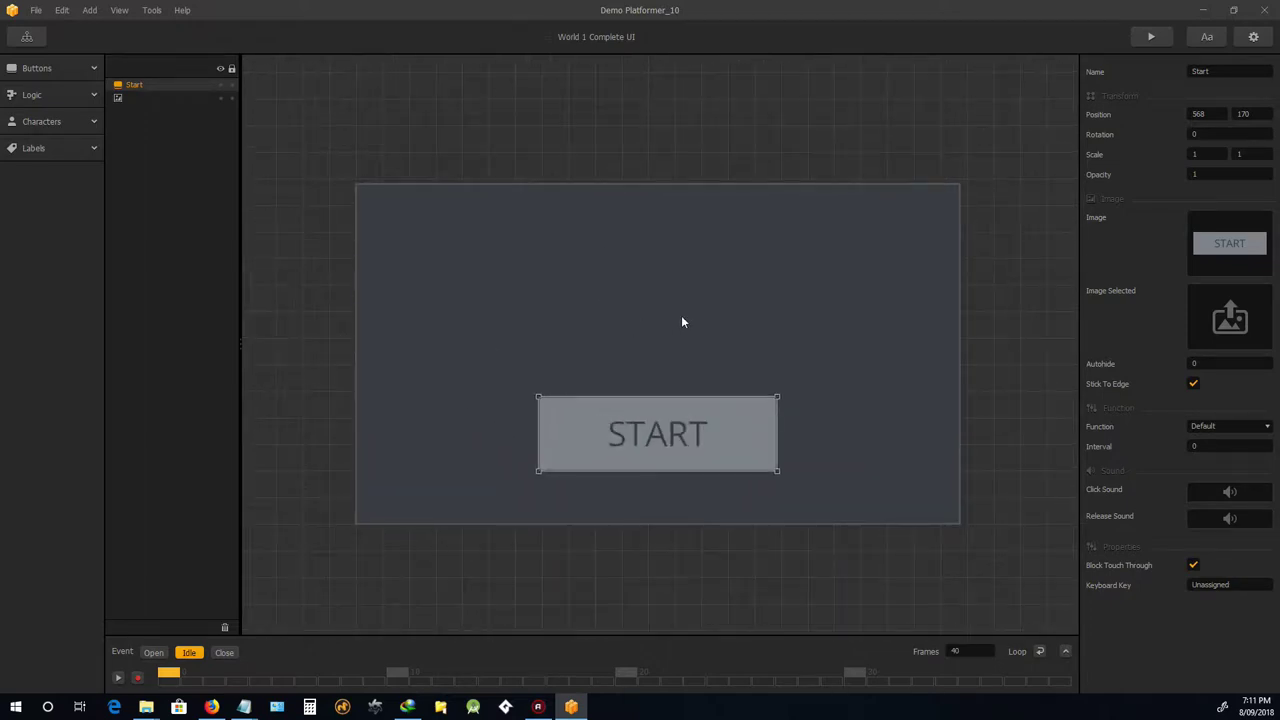
scroll(685, 320, "down", 1)
scroll(685, 320, "up", 1)
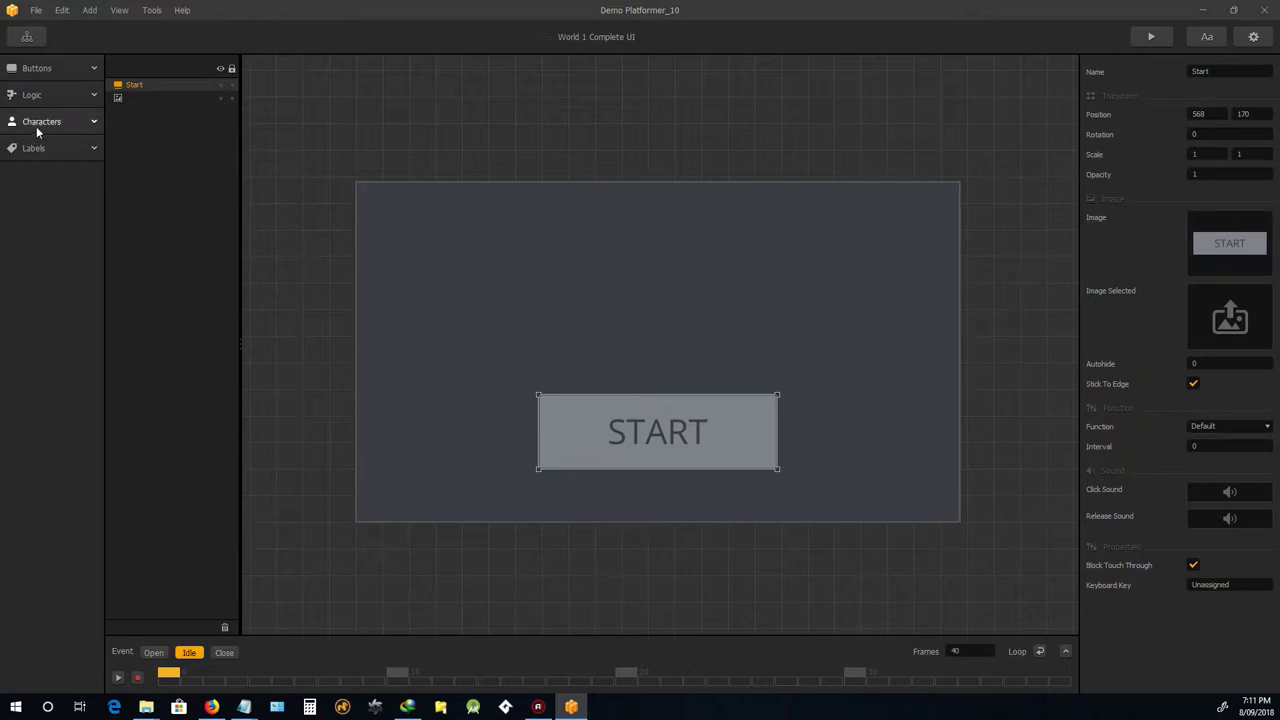
Add a Navigation Button just below the World 1 Complete UI screen area, enlarged to a scale of about 3.9 by 1.5
left_click(57, 96)
left_click(57, 96)
left_click(58, 71)
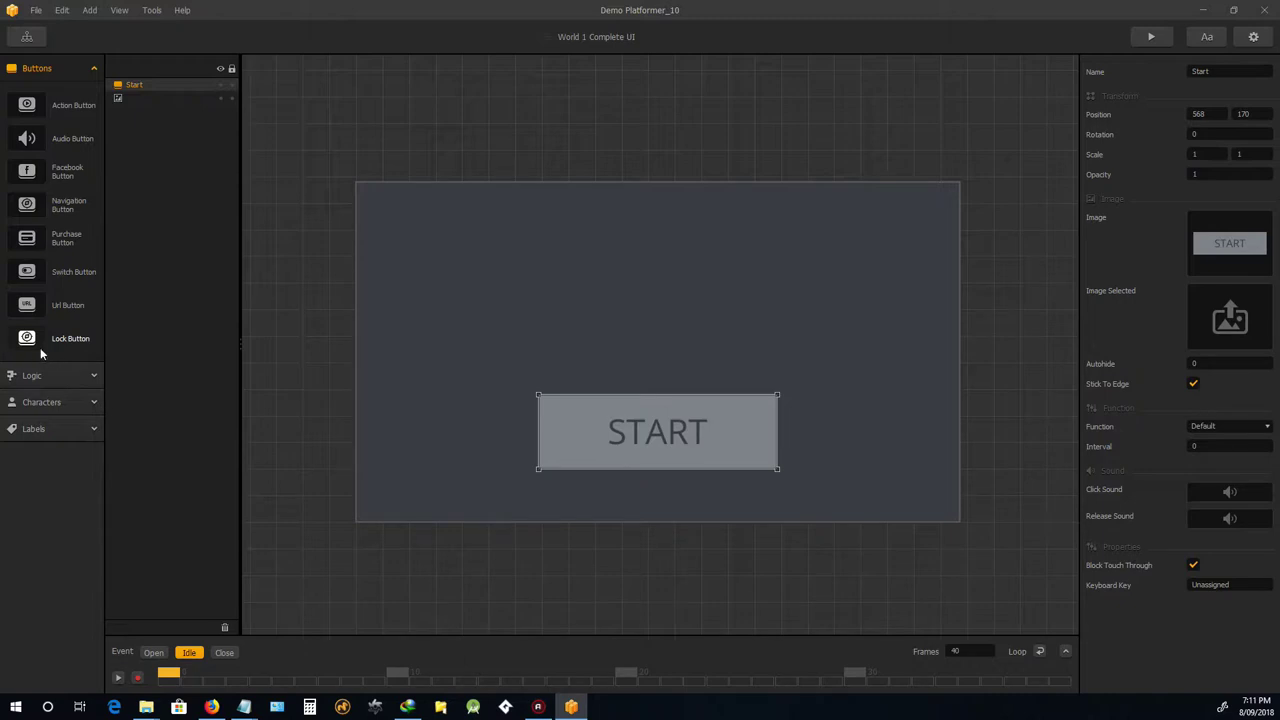
left_click_drag(40, 205, 746, 602)
left_click_drag(617, 549, 705, 578)
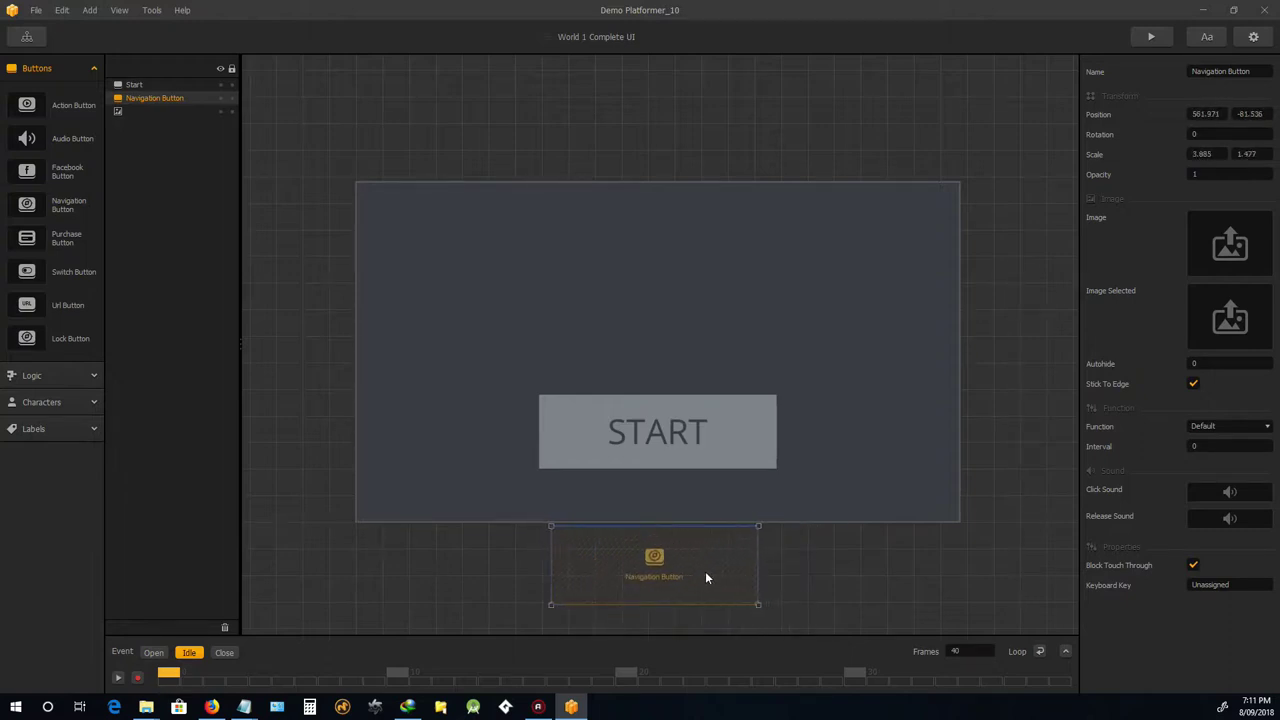
Return to the mind map and examine the Navigation Button output on the World 1 Complete UI node and its surrounding connections
left_click(27, 37)
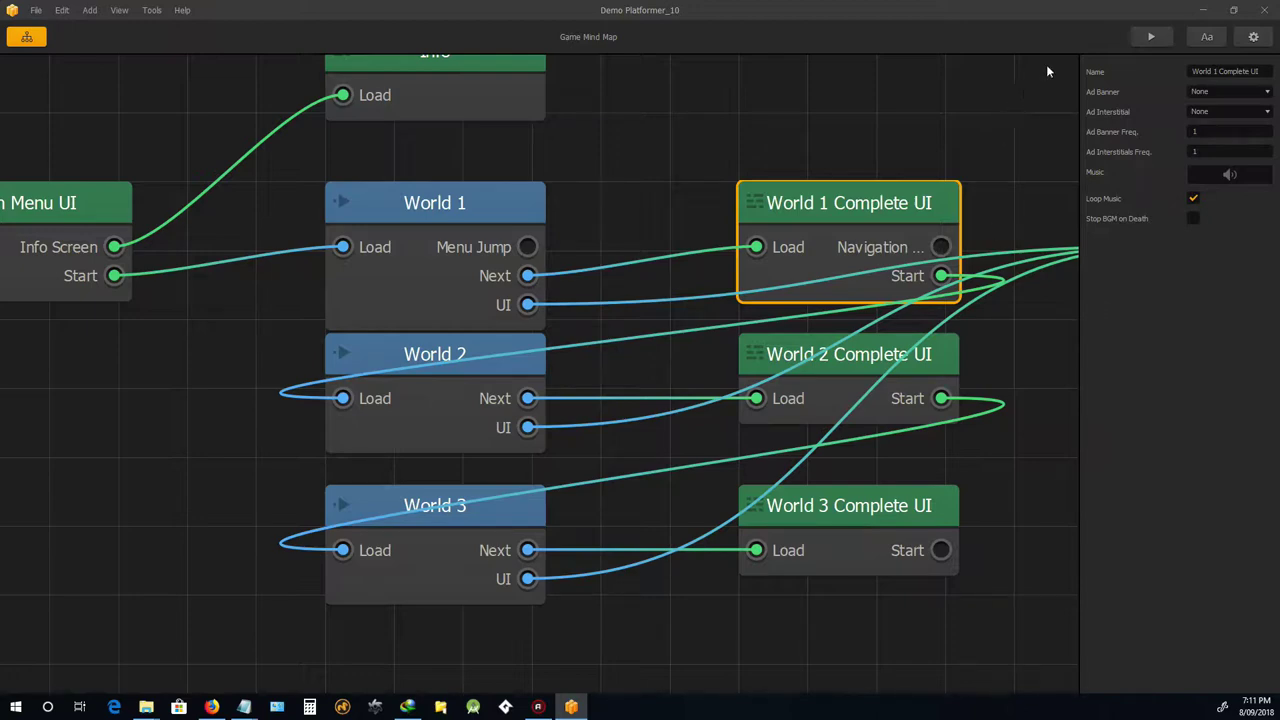
scroll(896, 238, "down", 4)
scroll(944, 233, "up", 3)
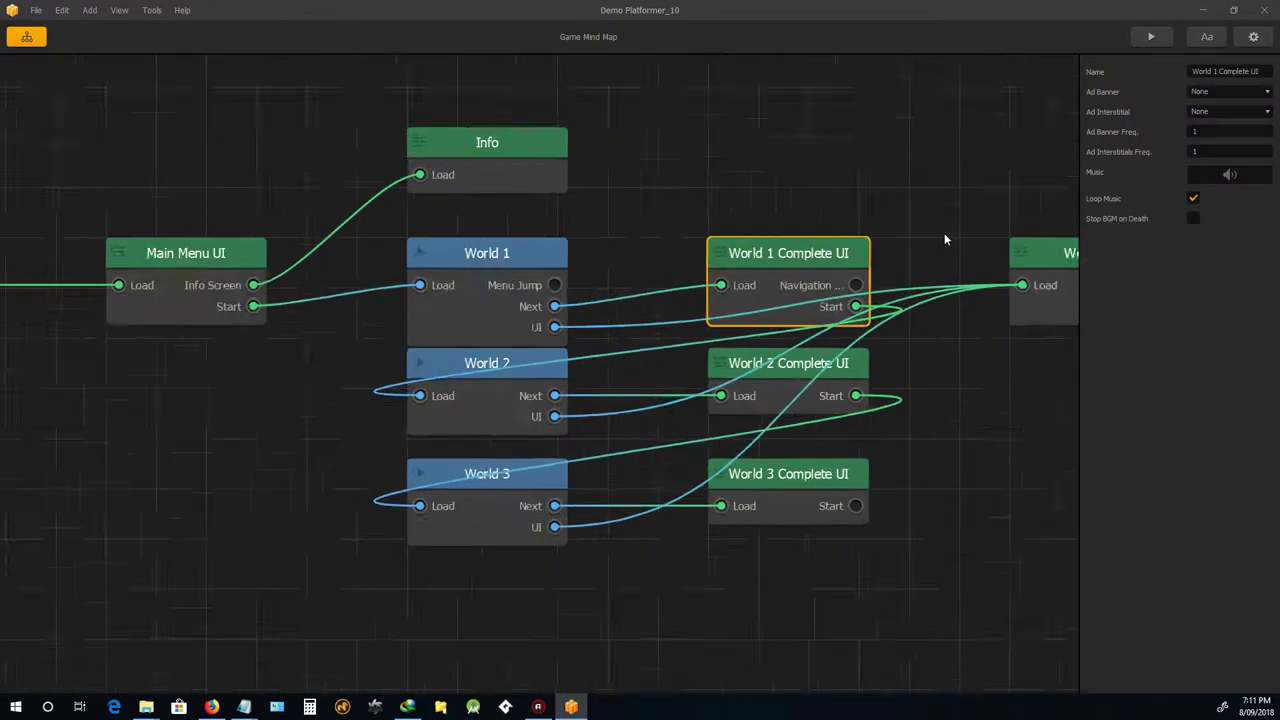
scroll(944, 239, "up", 1)
scroll(862, 266, "down", 5)
scroll(833, 286, "up", 6)
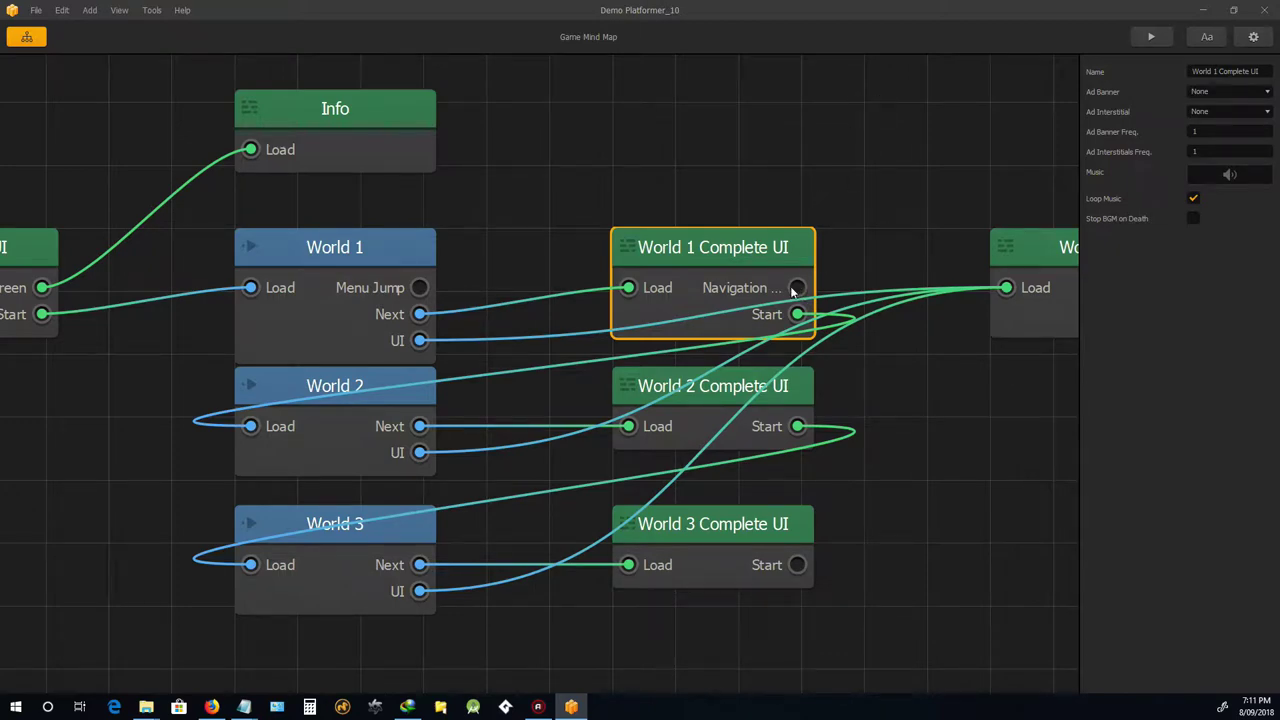
scroll(800, 286, "down", 3)
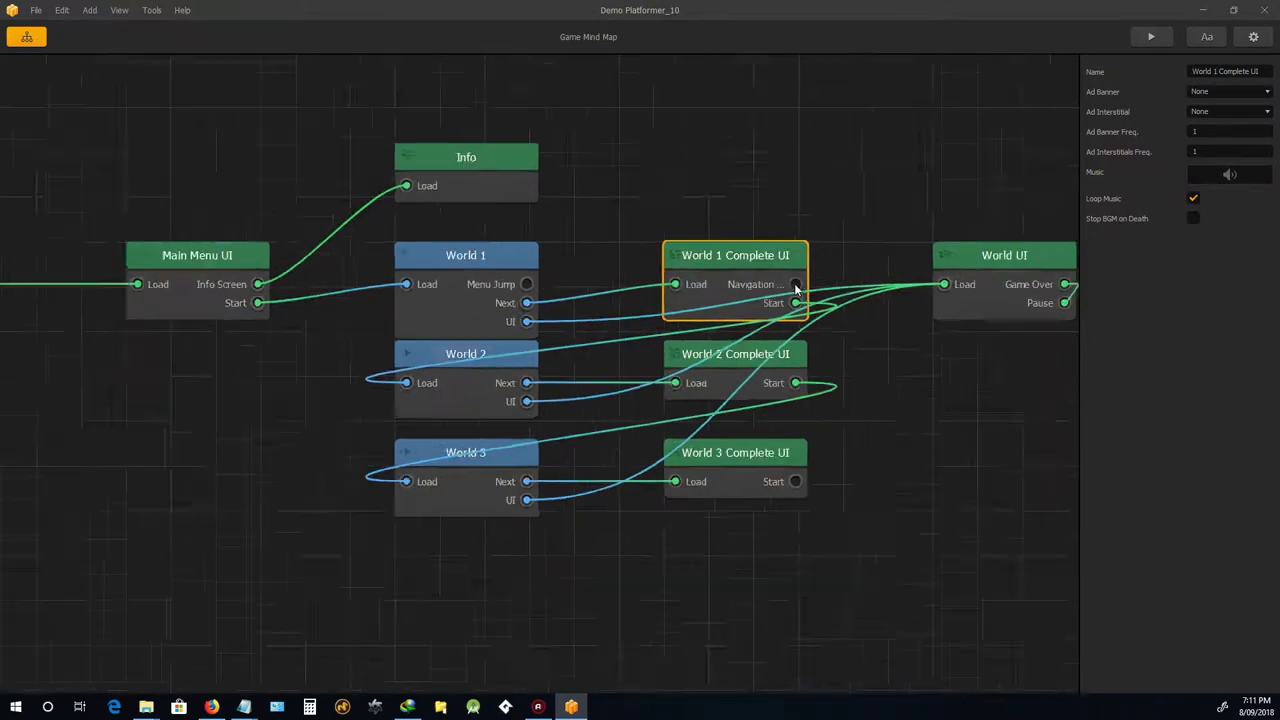
scroll(797, 284, "up", 2)
scroll(803, 300, "up", 1)
scroll(801, 310, "down", 3)
scroll(774, 282, "up", 2)
scroll(776, 286, "down", 2)
scroll(680, 320, "up", 2)
scroll(795, 245, "down", 1)
scroll(810, 236, "up", 1)
scroll(810, 236, "down", 2)
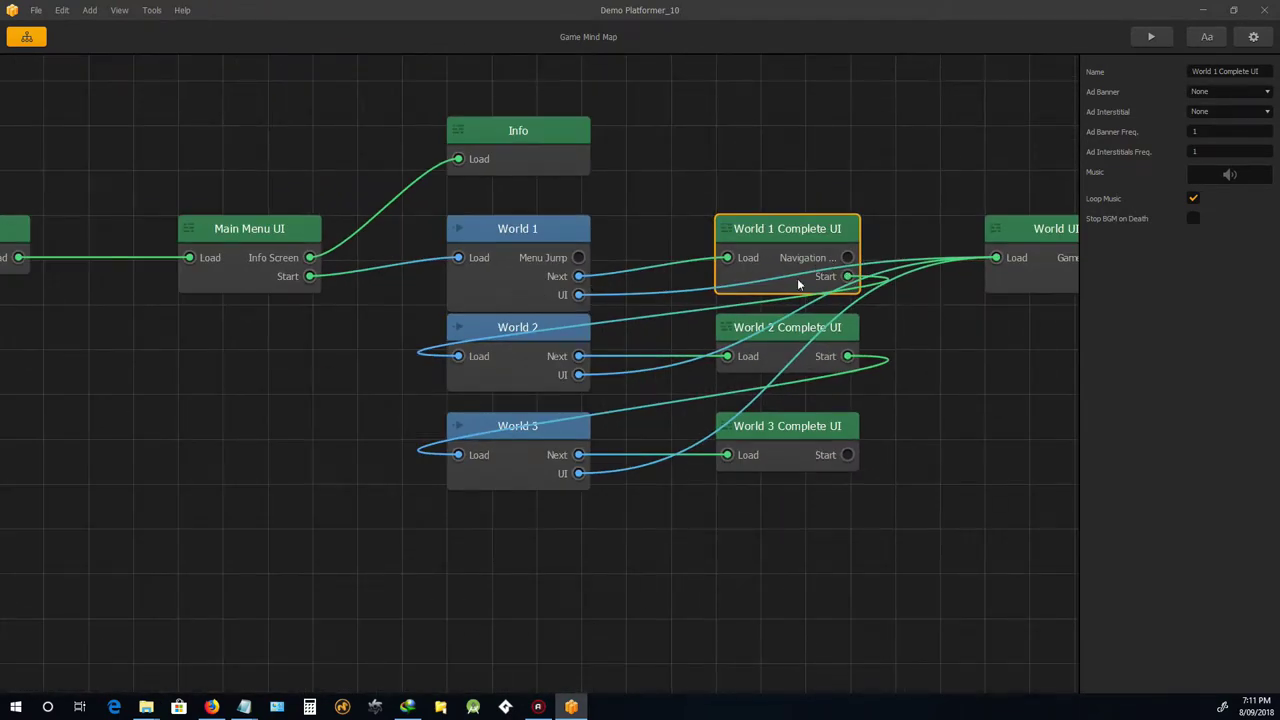
Open World 1 and delete the Menu Jump placed below the ground near the end of the level
double_click(490, 233)
scroll(600, 245, "down", 2)
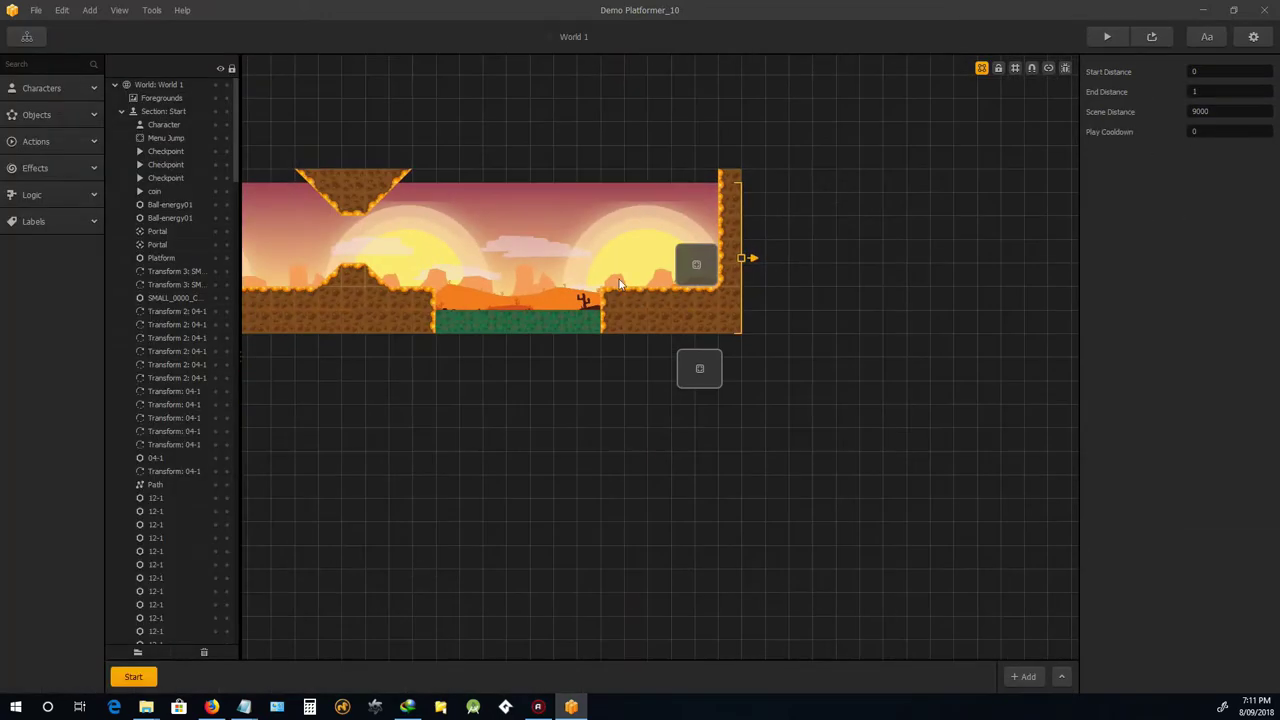
scroll(606, 375, "up", 1)
left_click(745, 420)
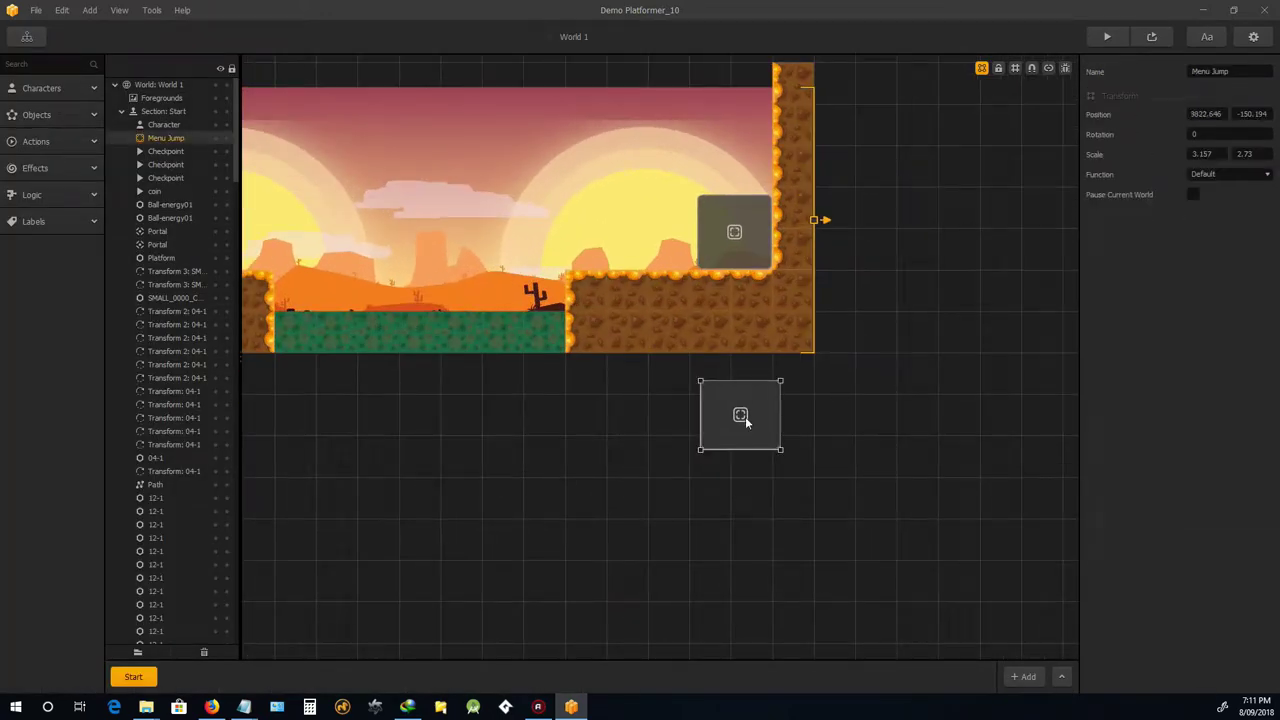
key("Delete")
scroll(745, 420, "down", 2)
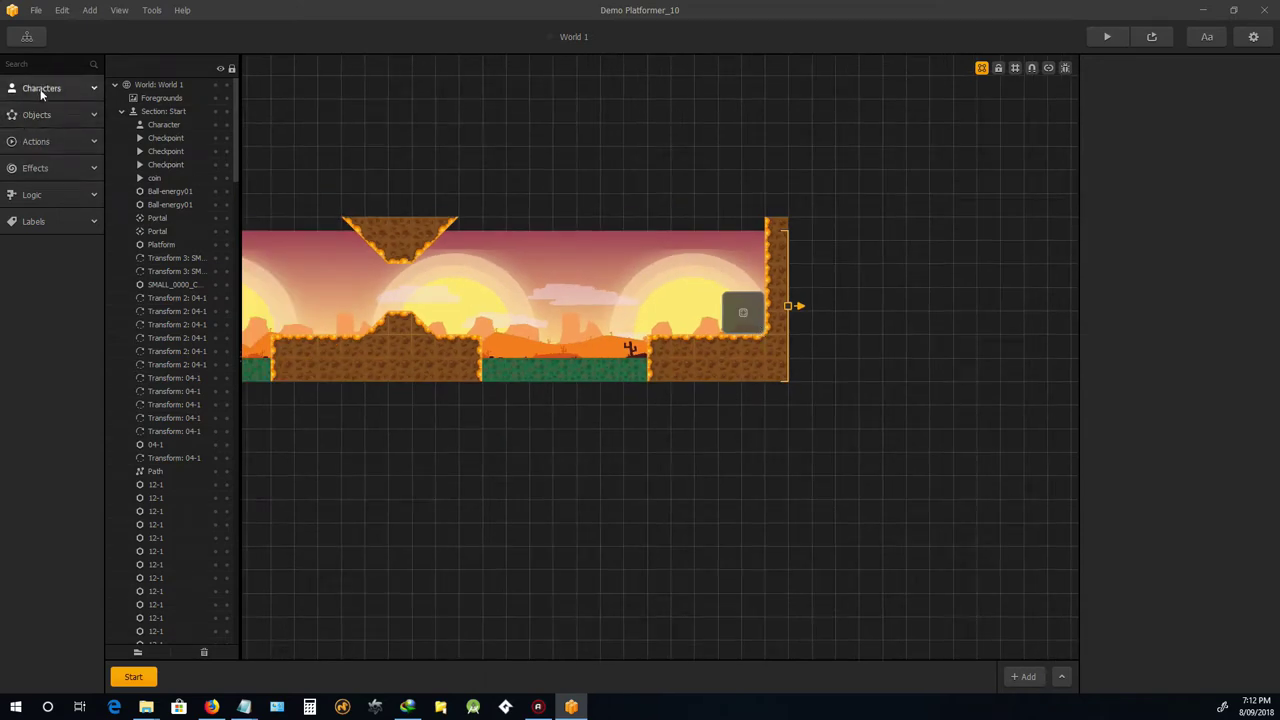
Return to the mind map, open the World 1 Complete UI screen and delete its Navigation Button
left_click(14, 40)
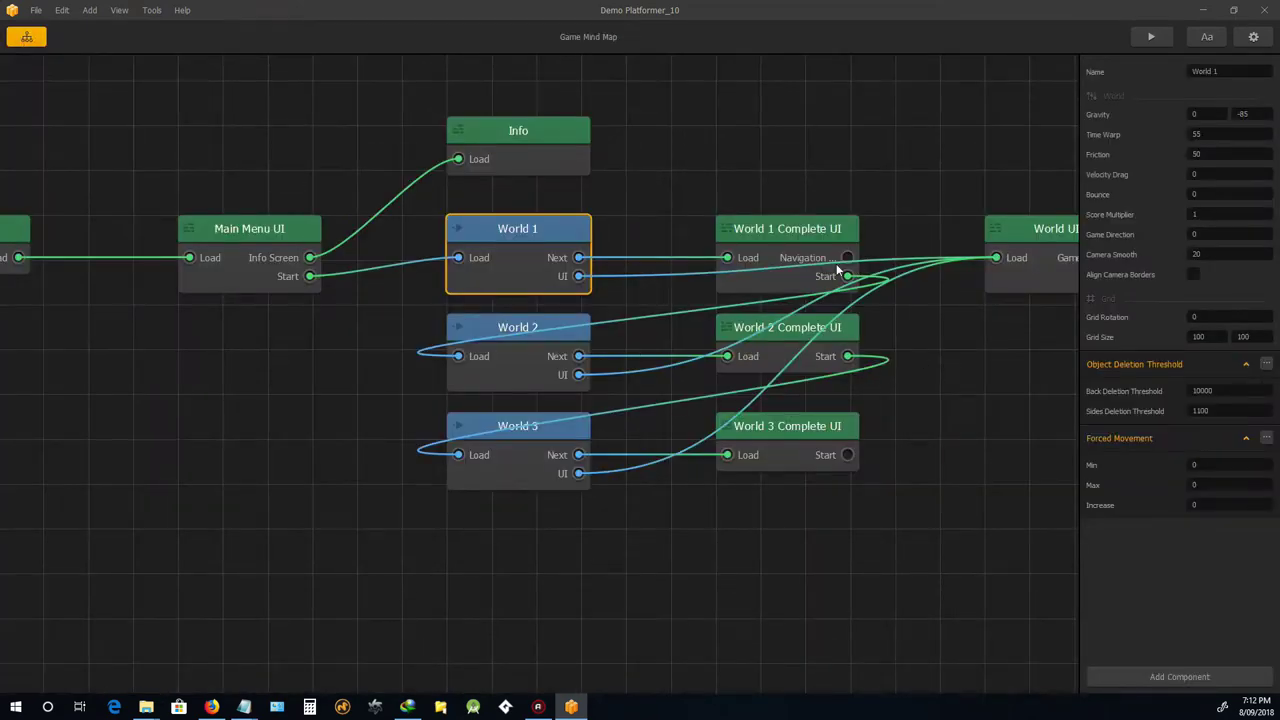
scroll(829, 260, "up", 3)
left_click(801, 209)
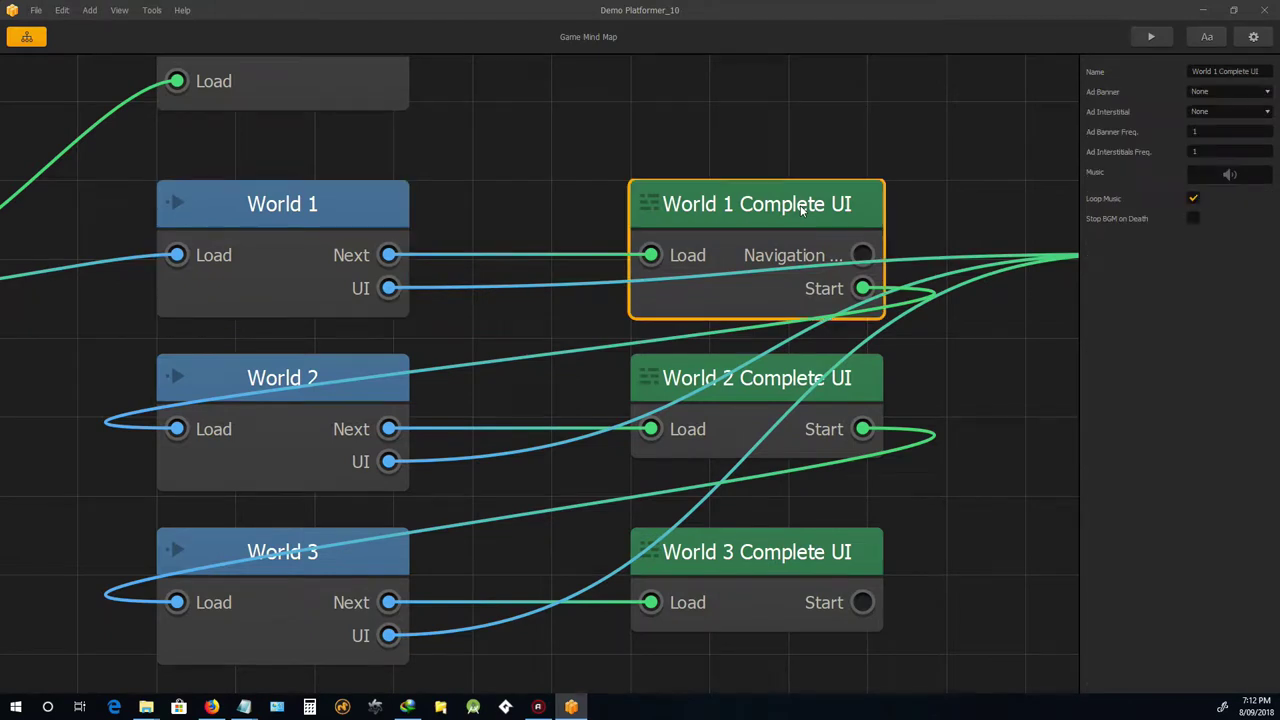
double_click(800, 208)
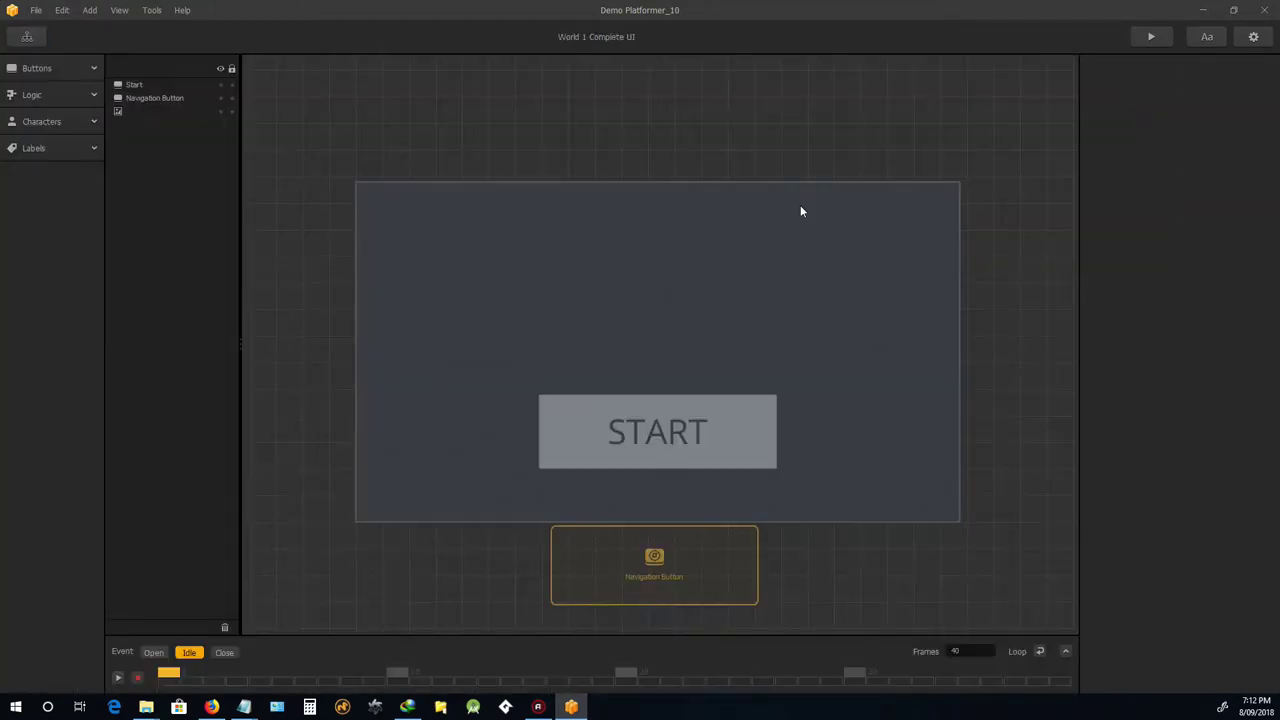
left_click(694, 588)
mouse_move(694, 588)
left_mouse_down()
mouse_move(666, 579)
mouse_move(680, 587)
left_mouse_up()
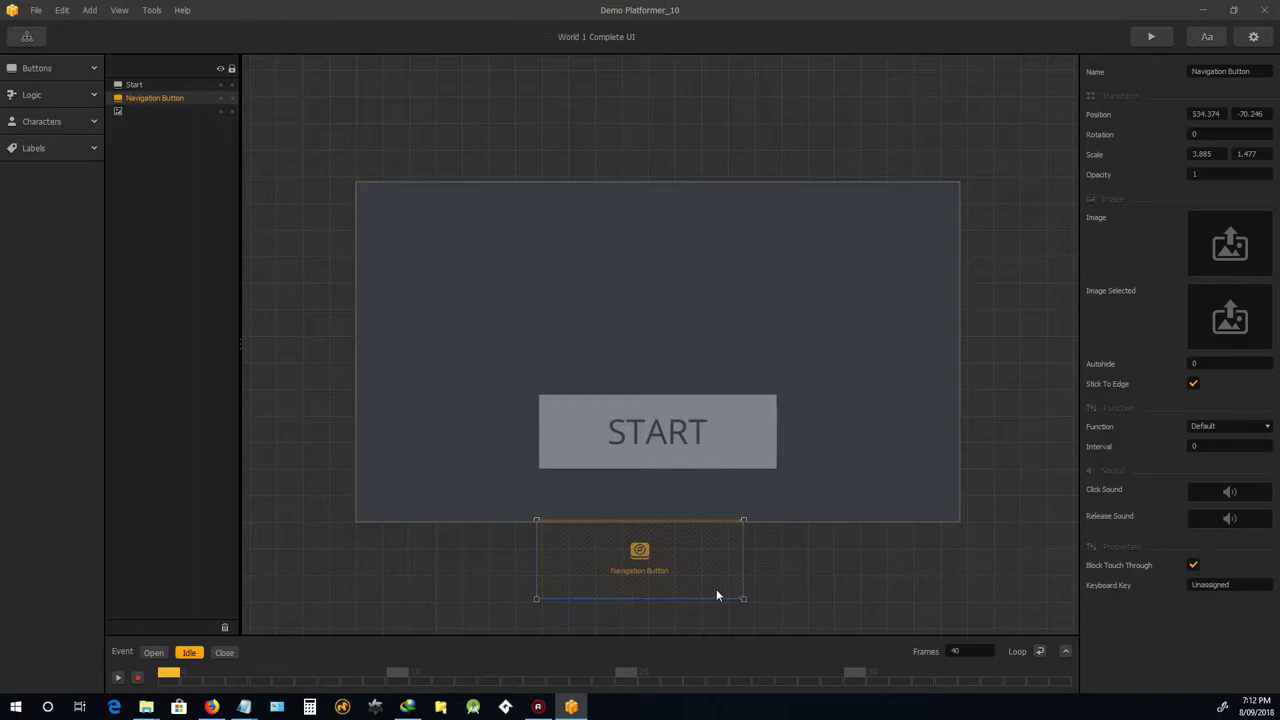
key("Delete")
Replace the Start button's image with the Continue Button sprite and save it in the Sprite Editor
scroll(758, 482, "down", 3)
scroll(734, 467, "up", 3)
scroll(734, 460, "down", 2)
scroll(734, 452, "up", 3)
left_click(736, 448)
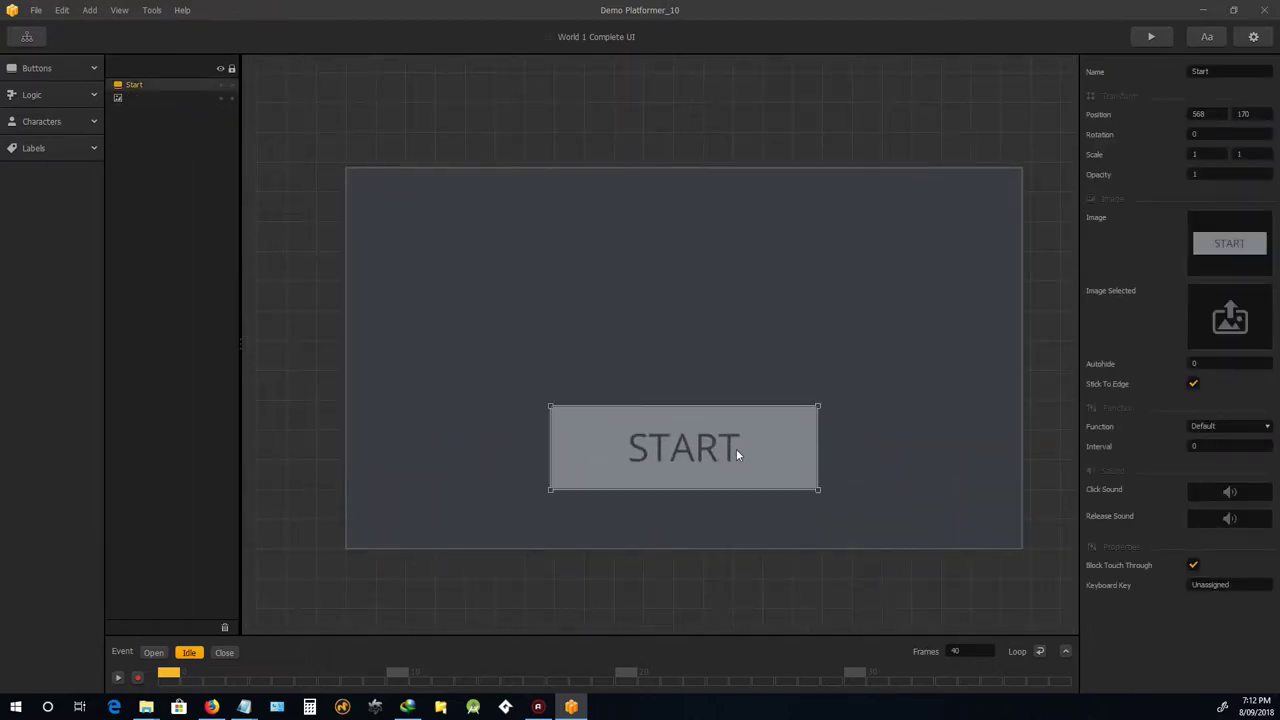
mouse_move(1213, 250)
left_click(1246, 220)
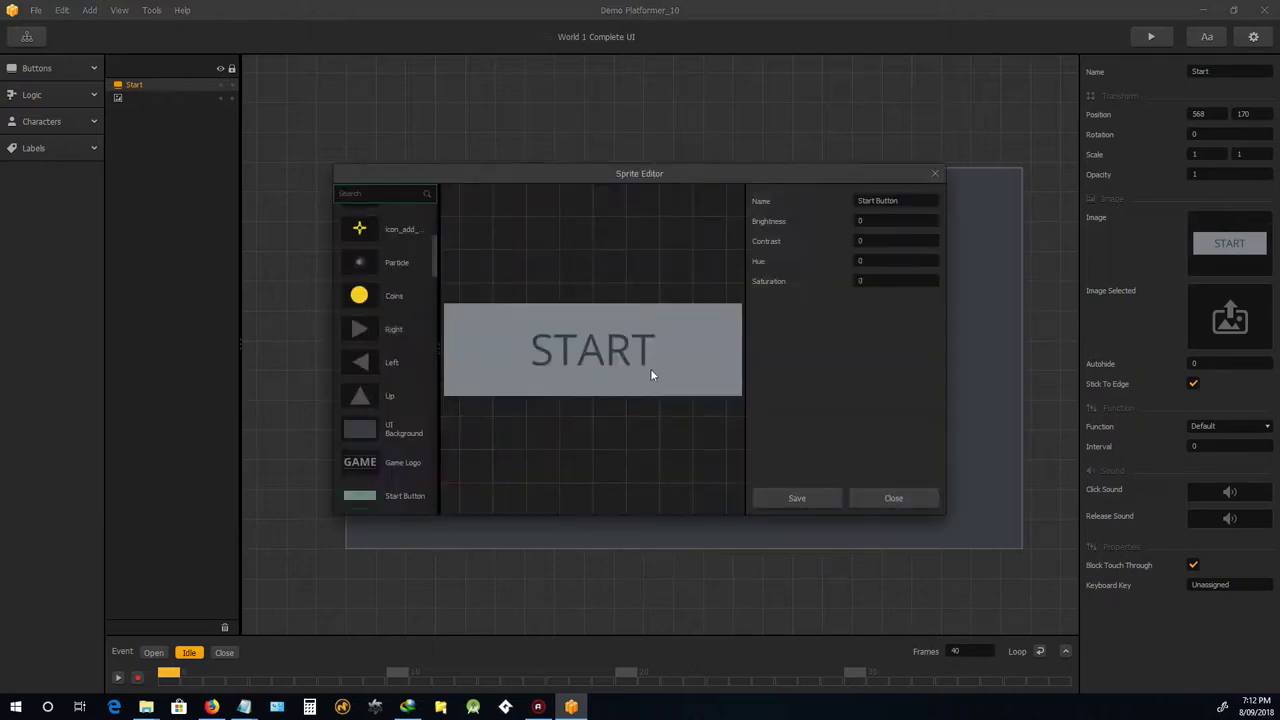
scroll(409, 343, "down", 2)
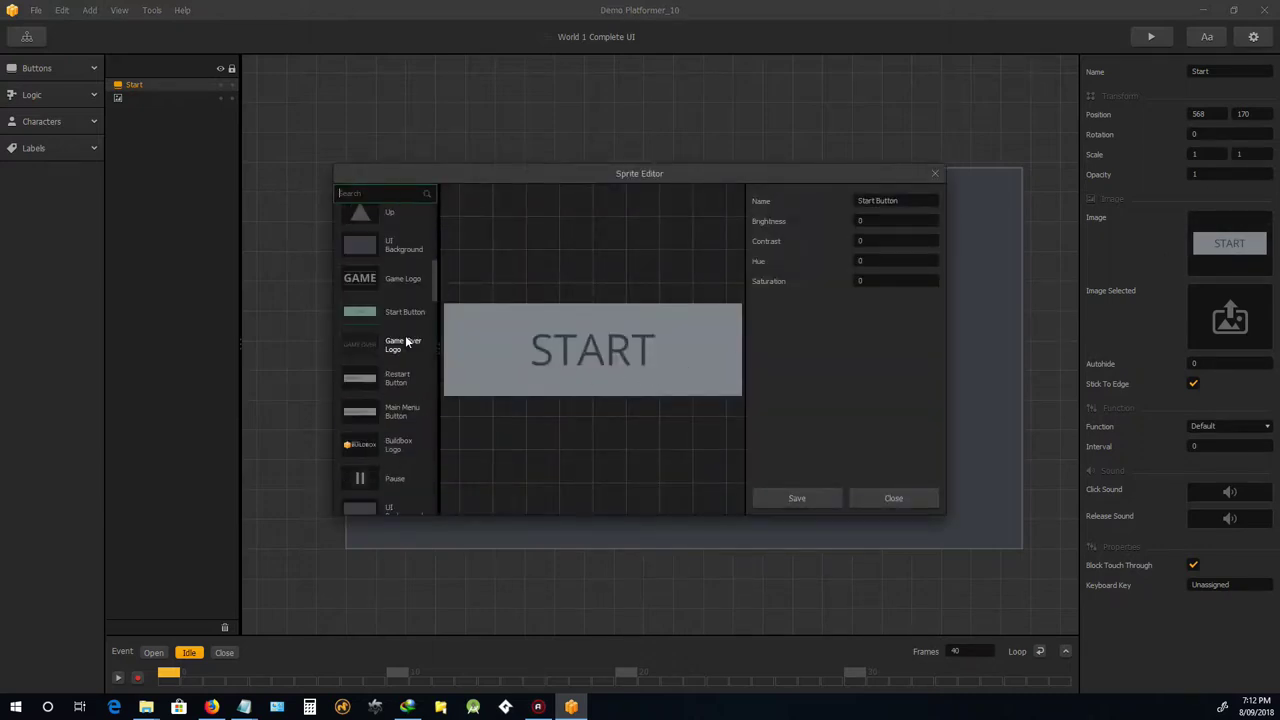
scroll(405, 420, "down", 3)
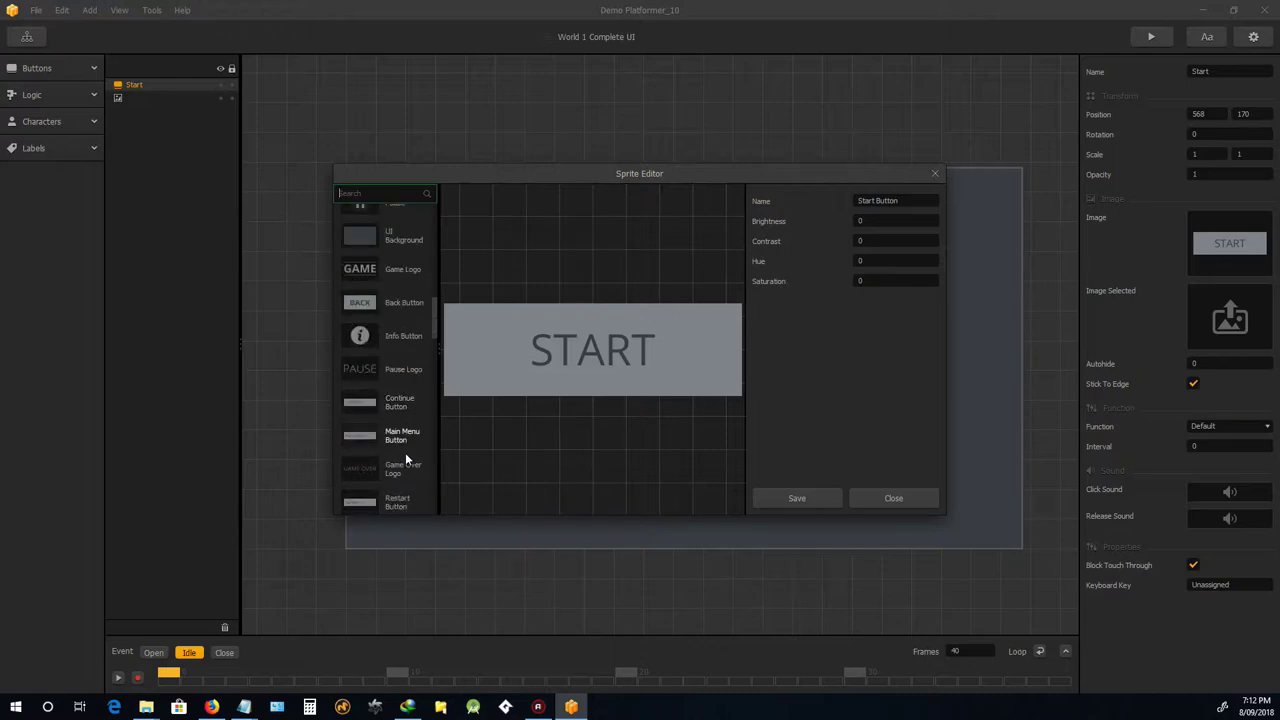
left_click(356, 403)
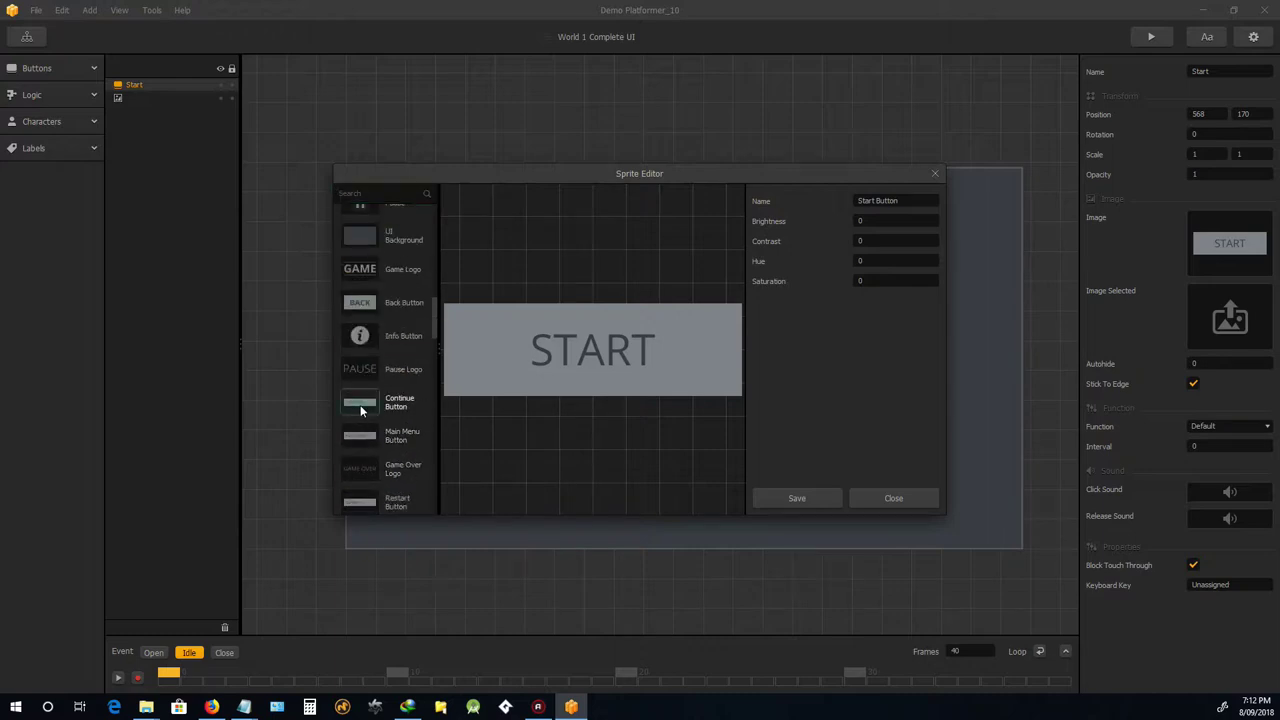
left_click(797, 498)
Narrow the CONTINUE button slightly from its right edge and deselect it
scroll(760, 458, "up", 2)
scroll(762, 460, "down", 3)
mouse_move(813, 418)
left_mouse_down()
mouse_move(791, 420)
mouse_move(802, 418)
left_mouse_up()
left_click(679, 583)
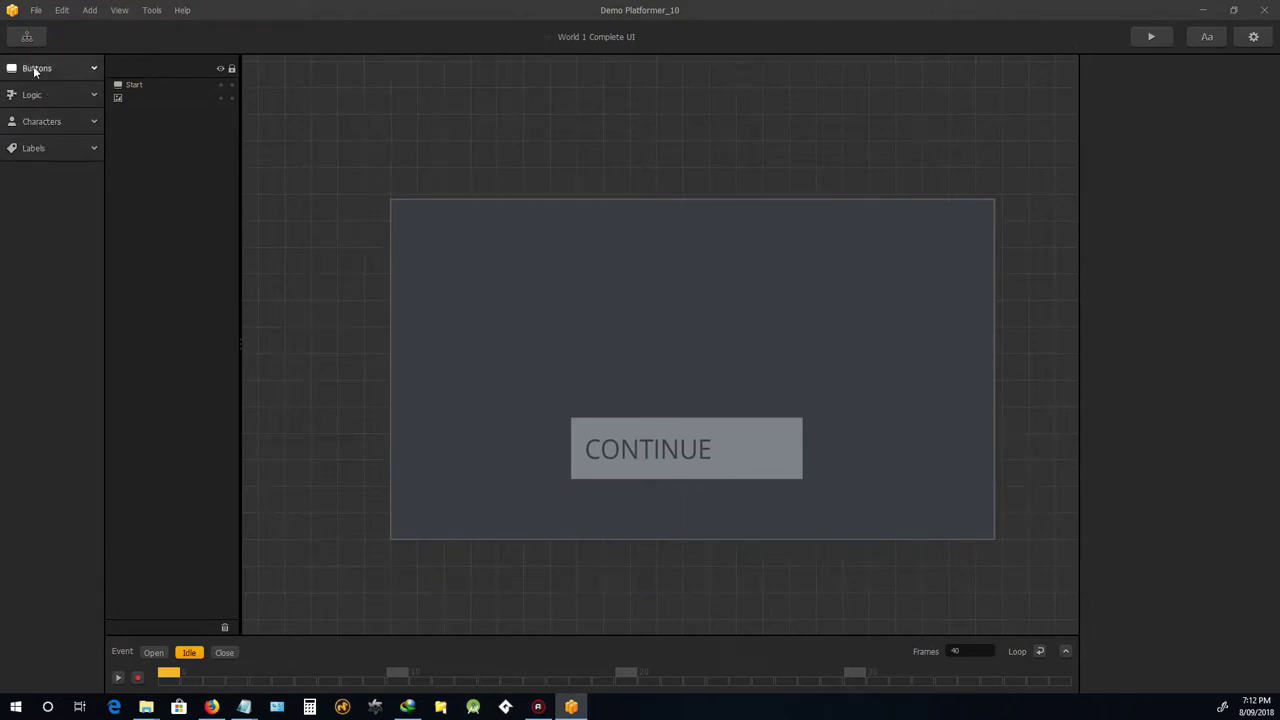
Add a Default Font label above the CONTINUE button at about 640, 341
scroll(726, 371, "down", 2)
scroll(726, 371, "up", 2)
scroll(726, 371, "up", 2)
scroll(726, 371, "down", 2)
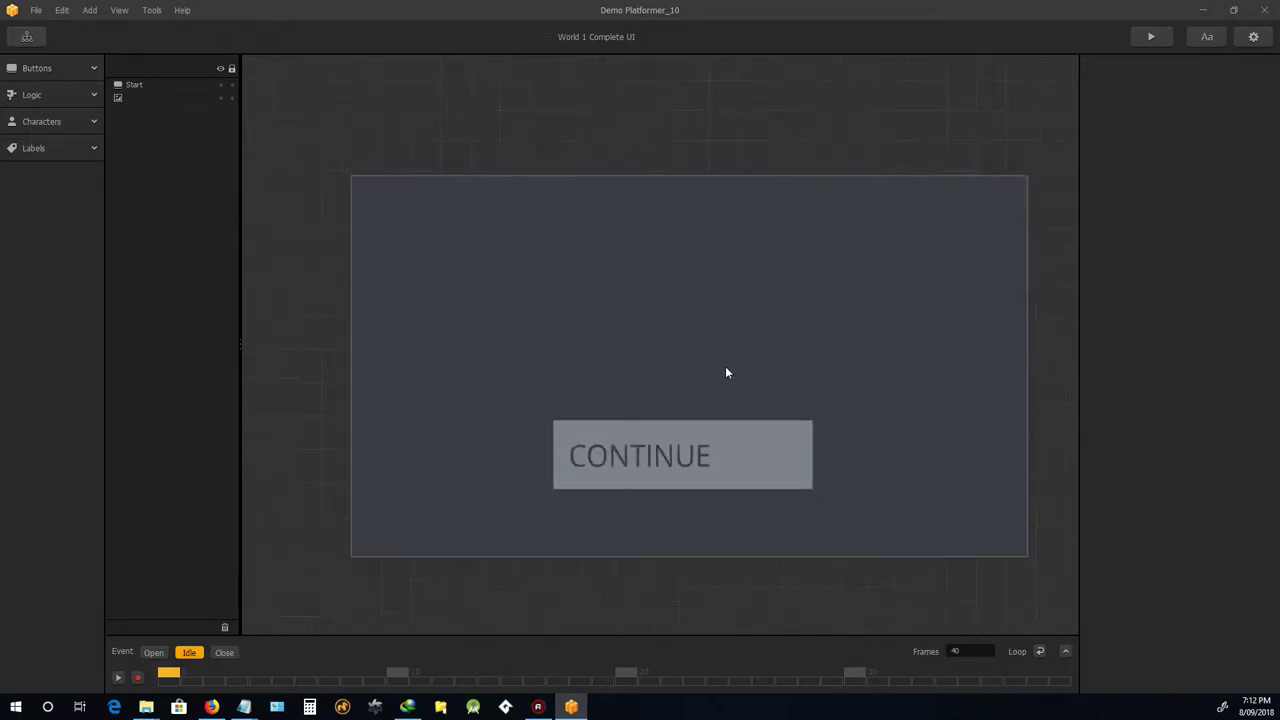
left_click(76, 150)
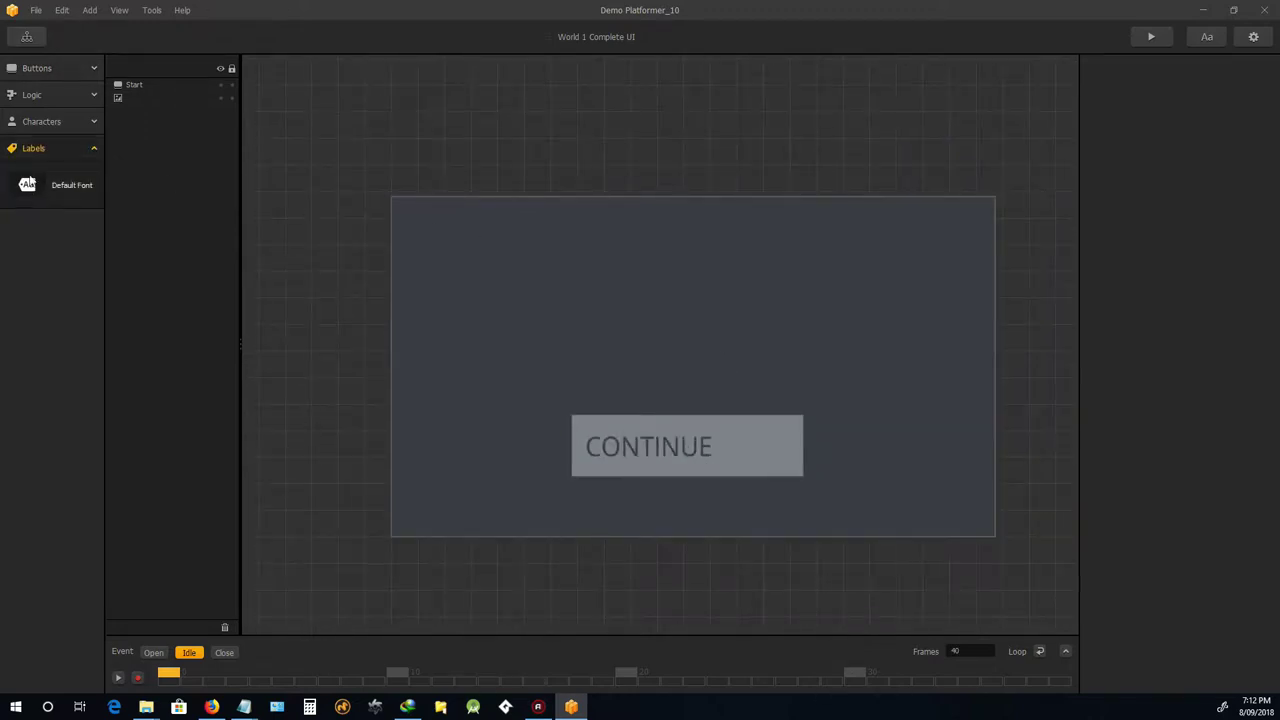
left_click_drag(29, 189, 346, 269)
left_click_drag(656, 317, 730, 354)
scroll(770, 368, "up", 1)
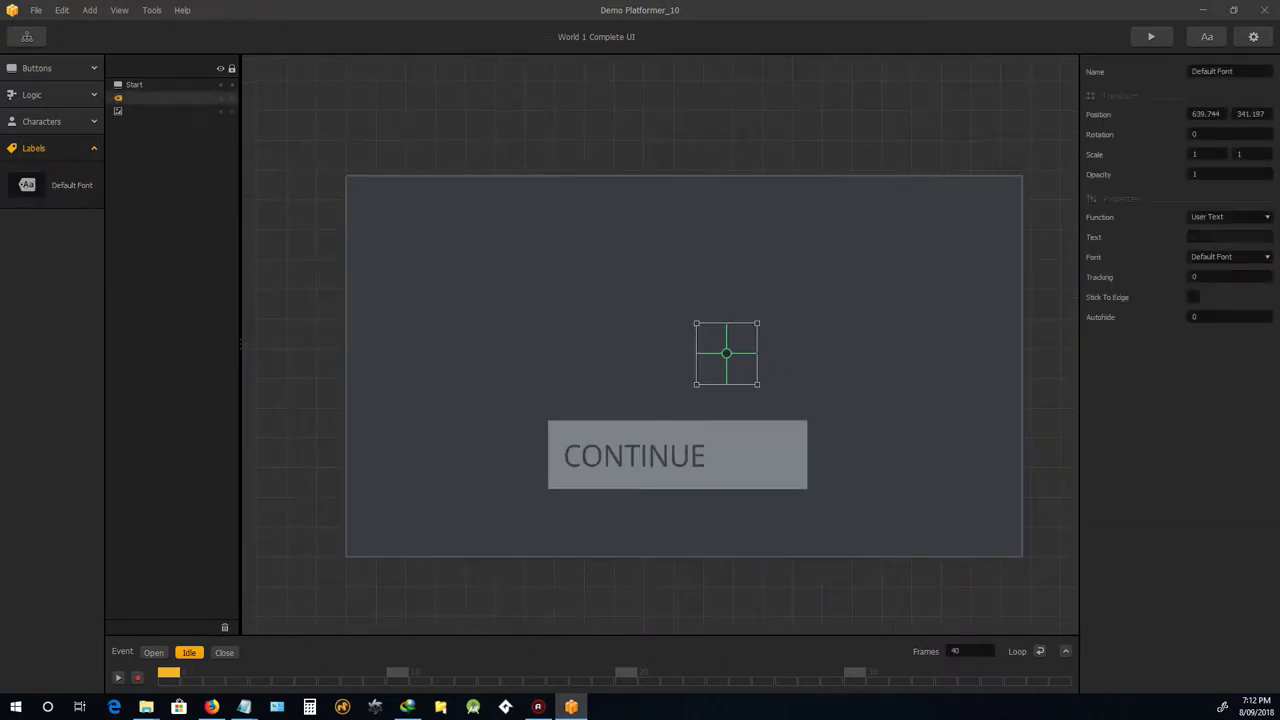
Set the label's function to Score with the Current amount and move it to about 701, 292
left_click(1233, 216)
left_click(1229, 238)
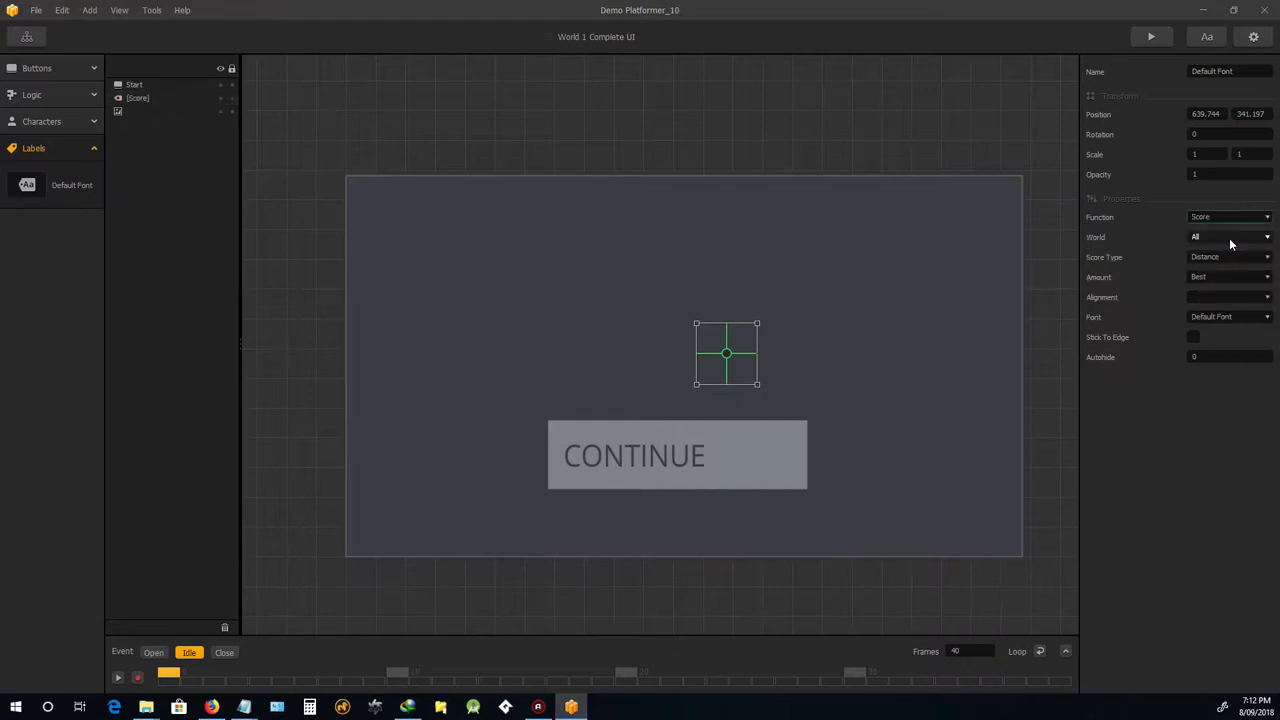
left_click(1208, 277)
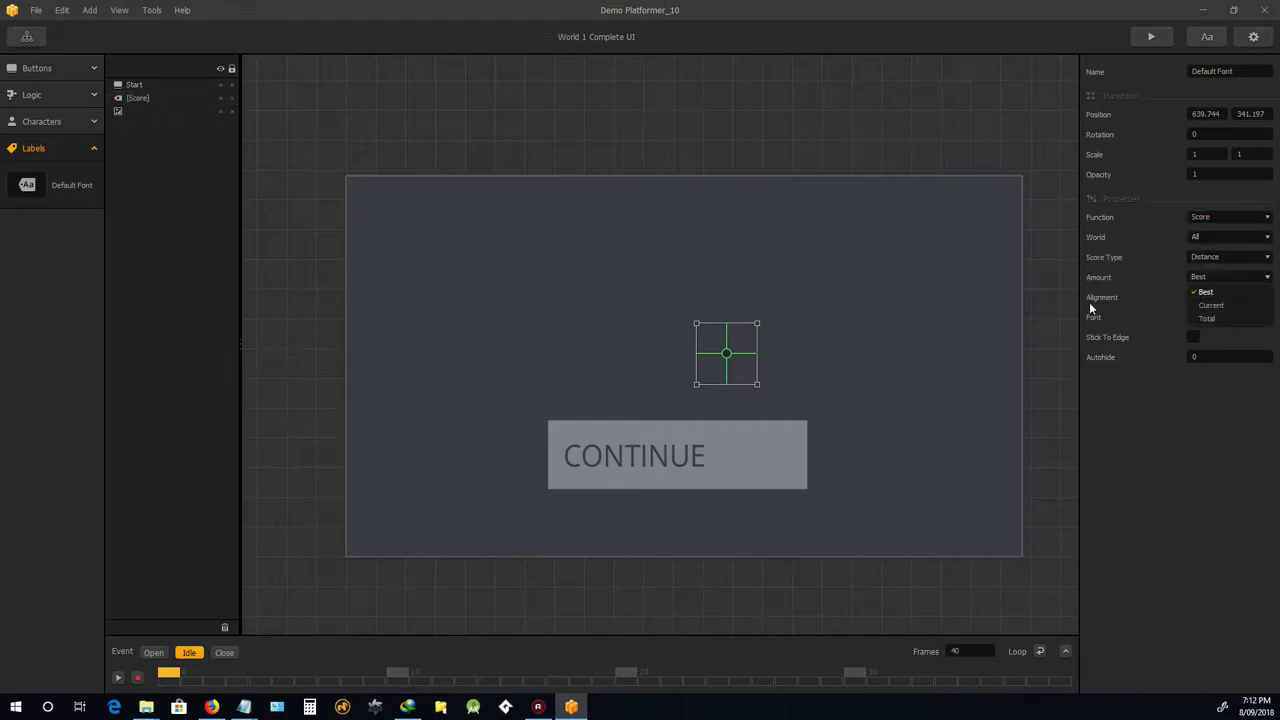
left_click(1203, 306)
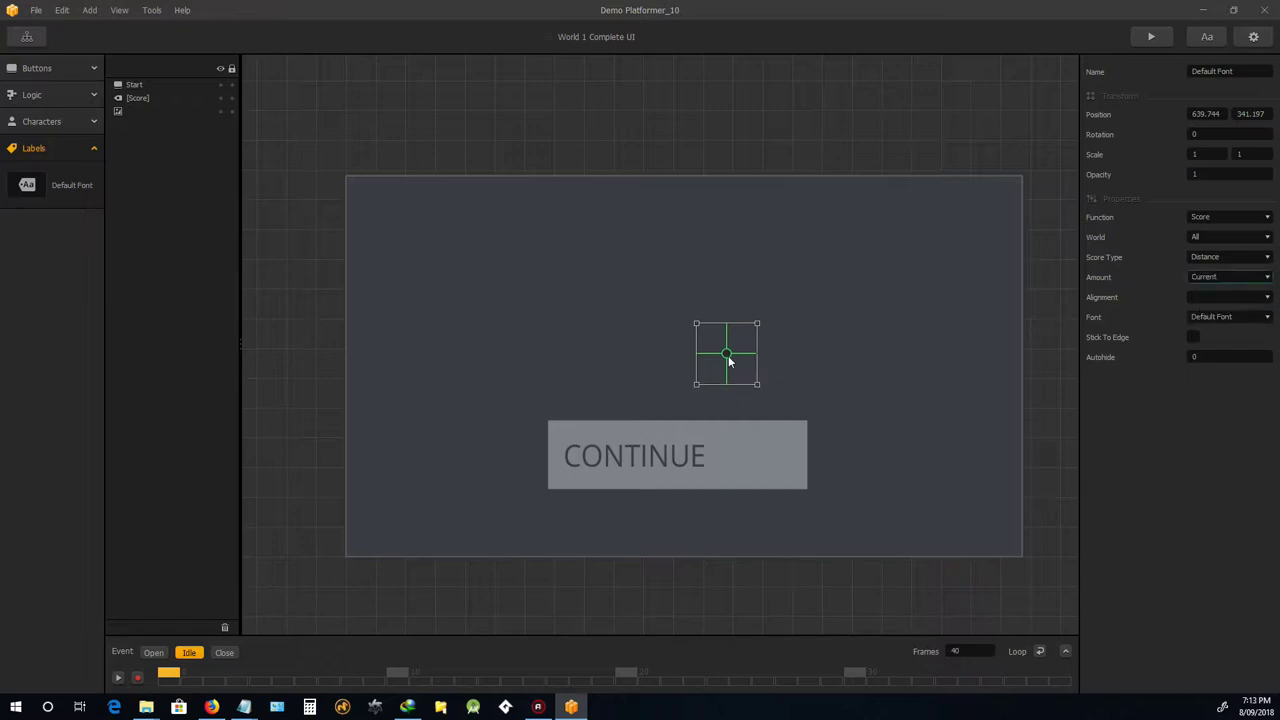
left_click_drag(729, 360, 765, 391)
scroll(710, 365, "down", 1)
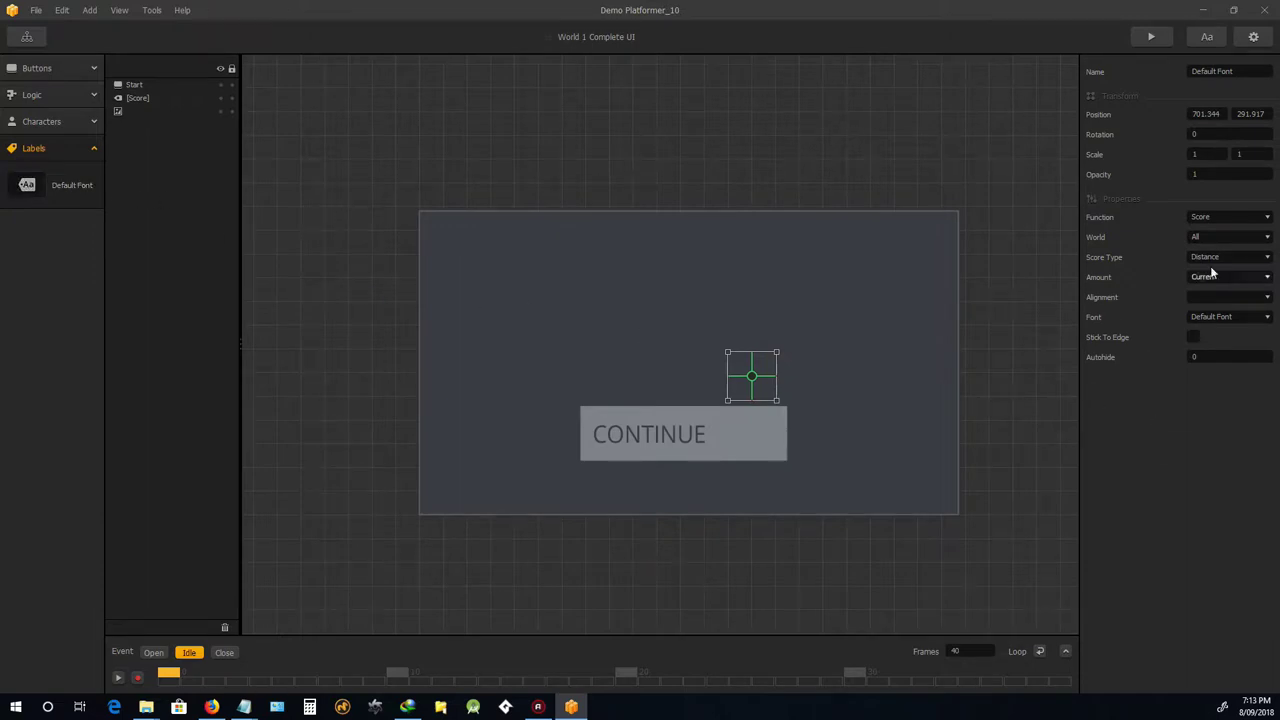
Add a new font in the Font Builder and name it Toon Font
left_click(1201, 44)
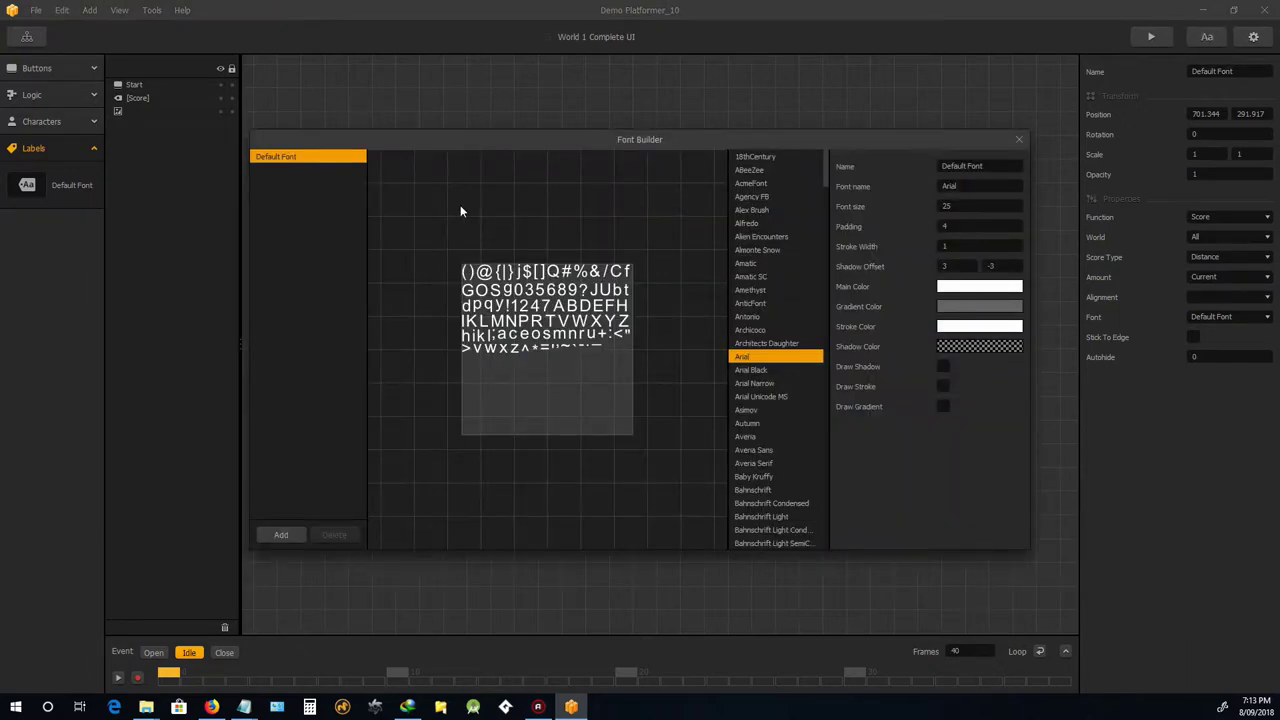
left_click(295, 539)
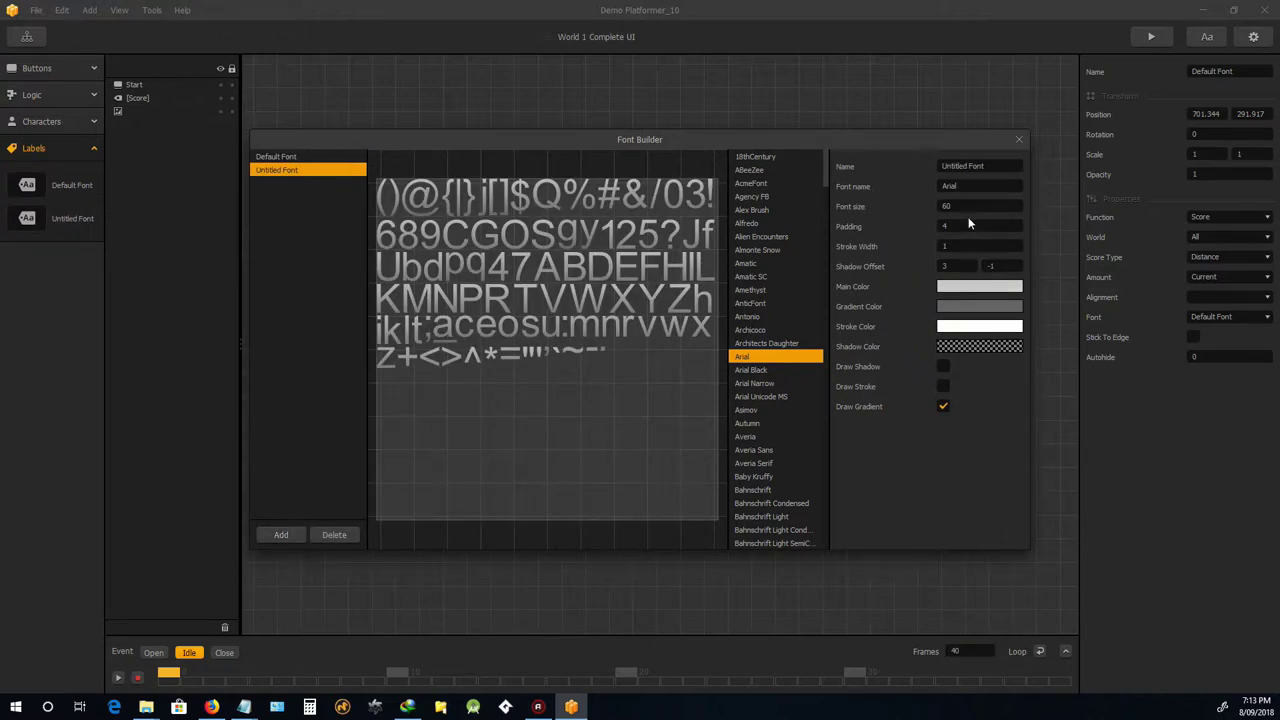
left_click(962, 166)
left_click_drag(969, 166, 924, 177)
type("Toon")
key("Return")
Choose BolsterBold as the typeface for Toon Font
scroll(768, 360, "down", 3)
scroll(768, 365, "down", 3)
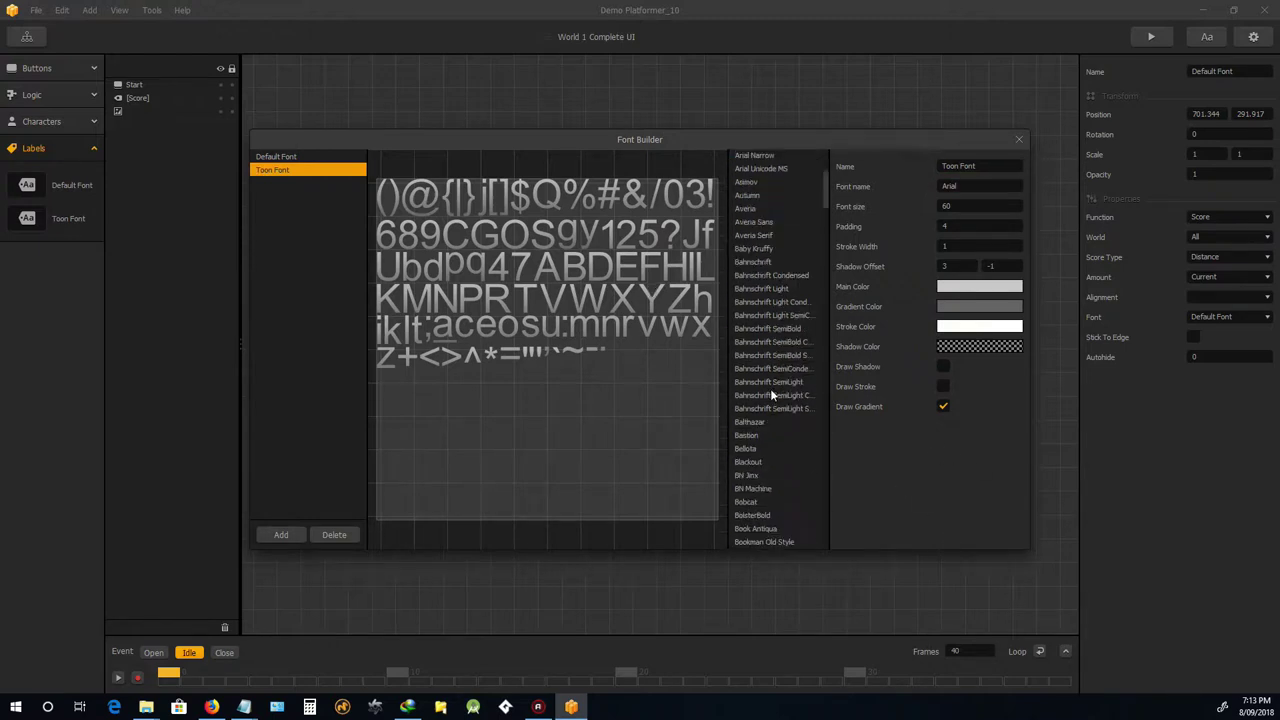
left_click(764, 514)
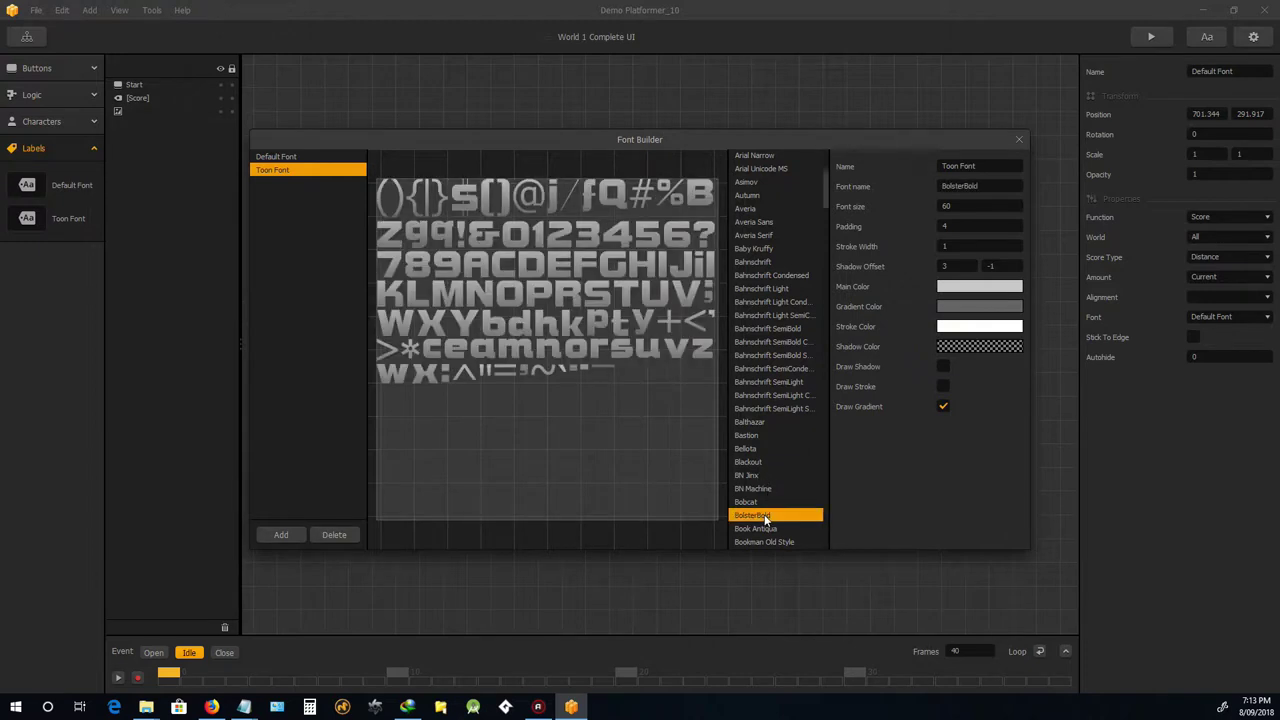
Set Toon Font's main color to yellow (#ffff00) and its gradient color to orange (#ff5500)
left_click(965, 290)
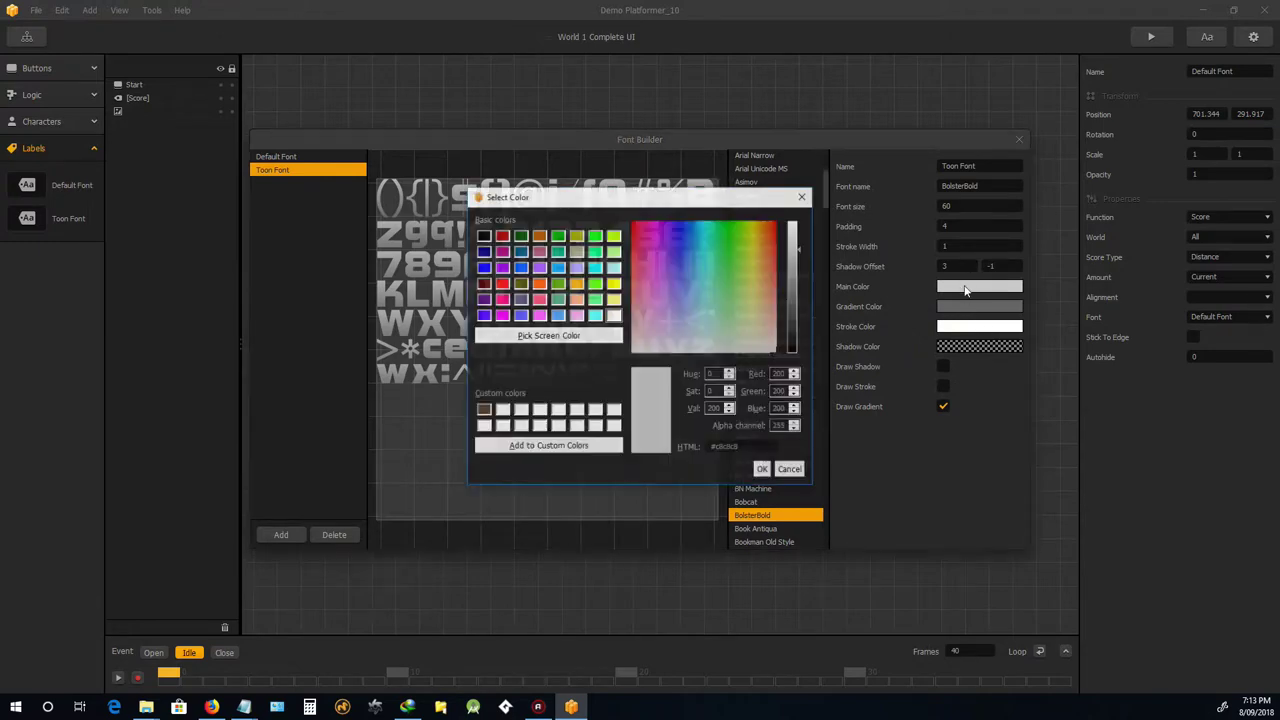
left_click(614, 284)
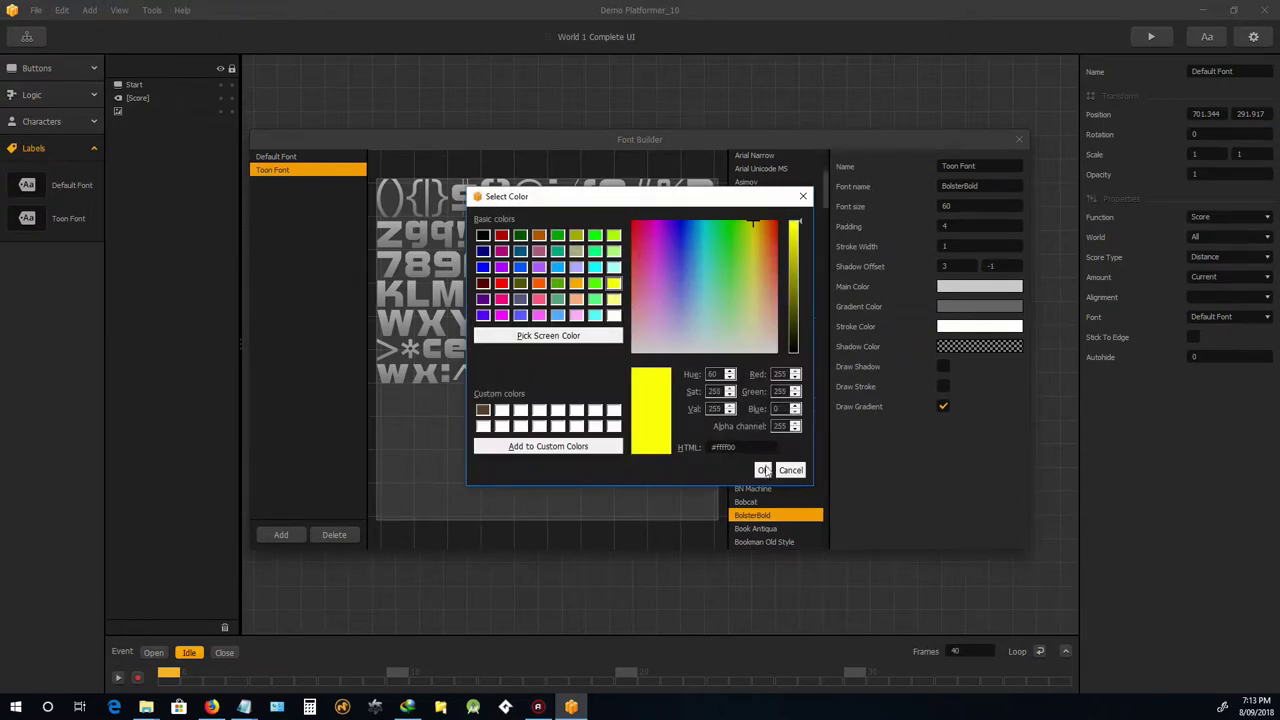
left_click(762, 470)
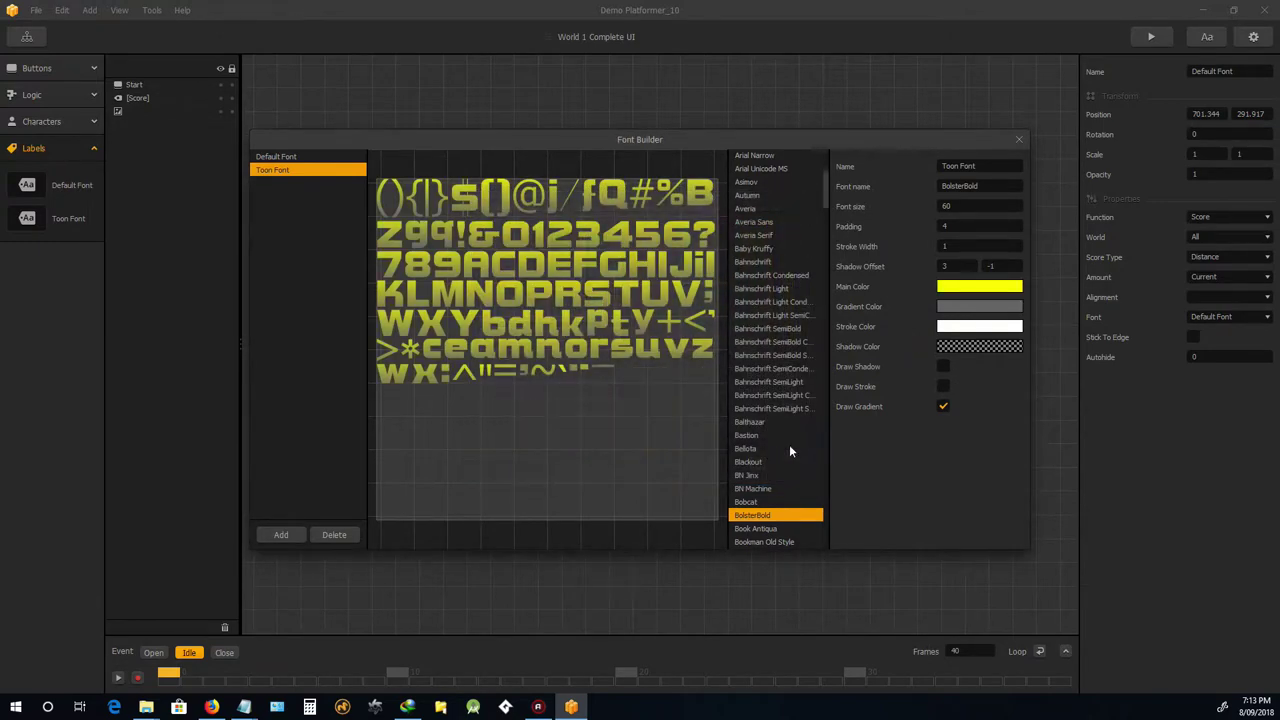
left_click(957, 309)
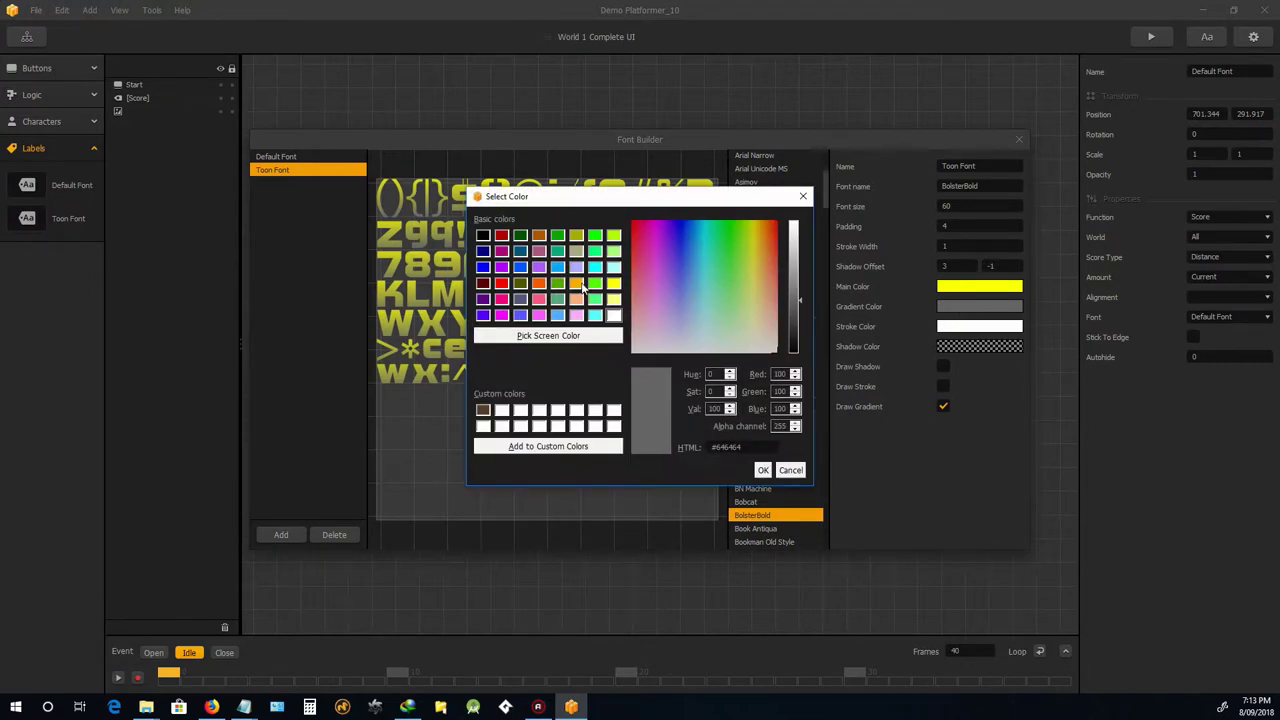
left_click(538, 284)
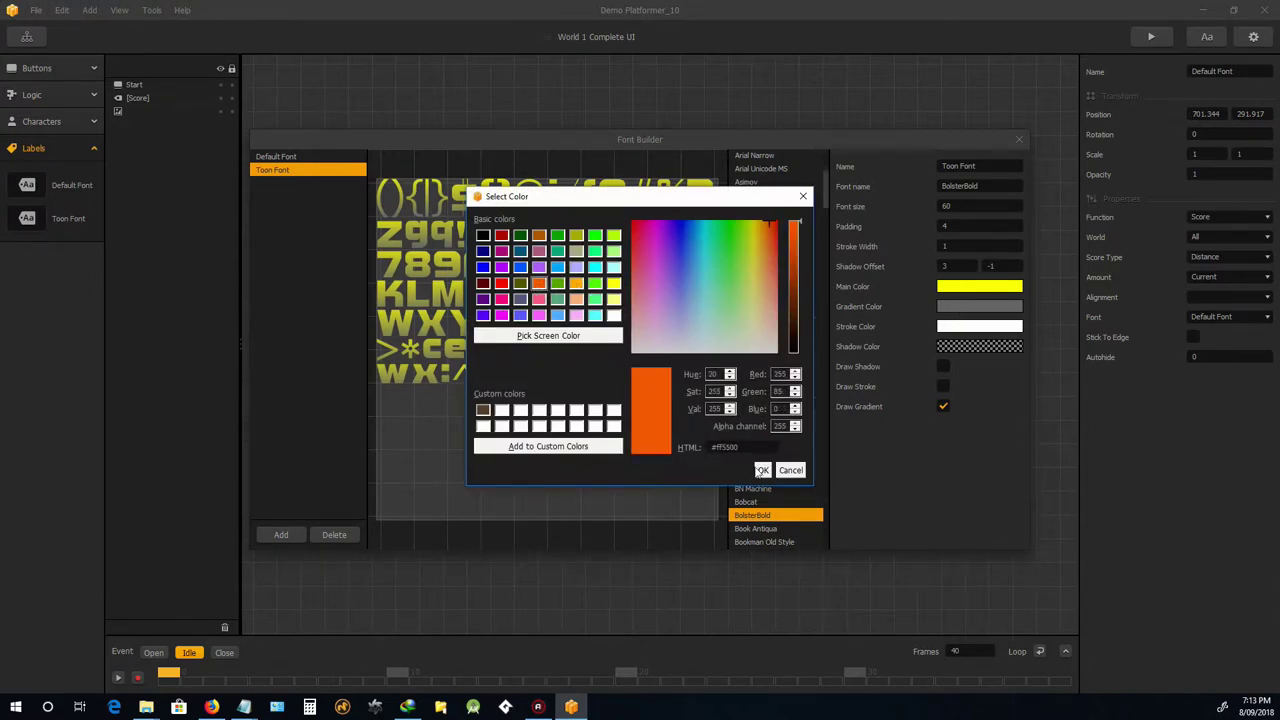
left_click(762, 470)
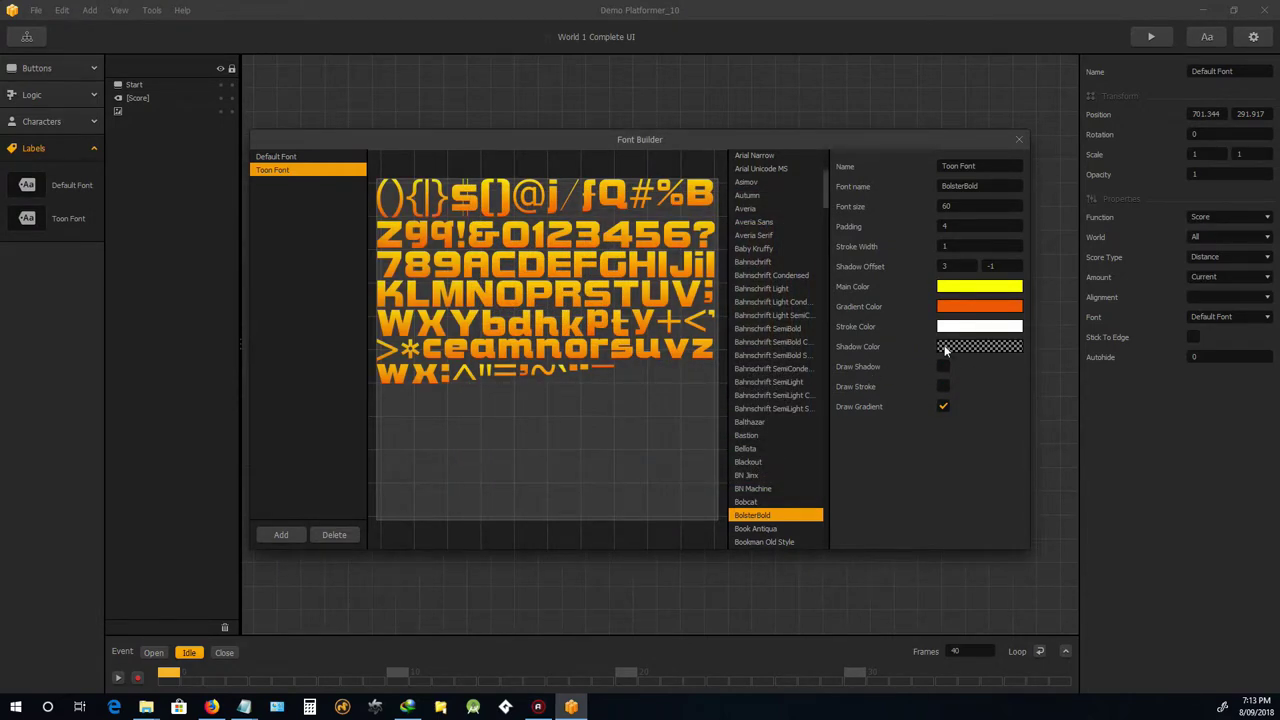
Give Toon Font a black stroke by setting the stroke color, enabling Draw Stroke and setting the stroke width to 2
left_click(971, 327)
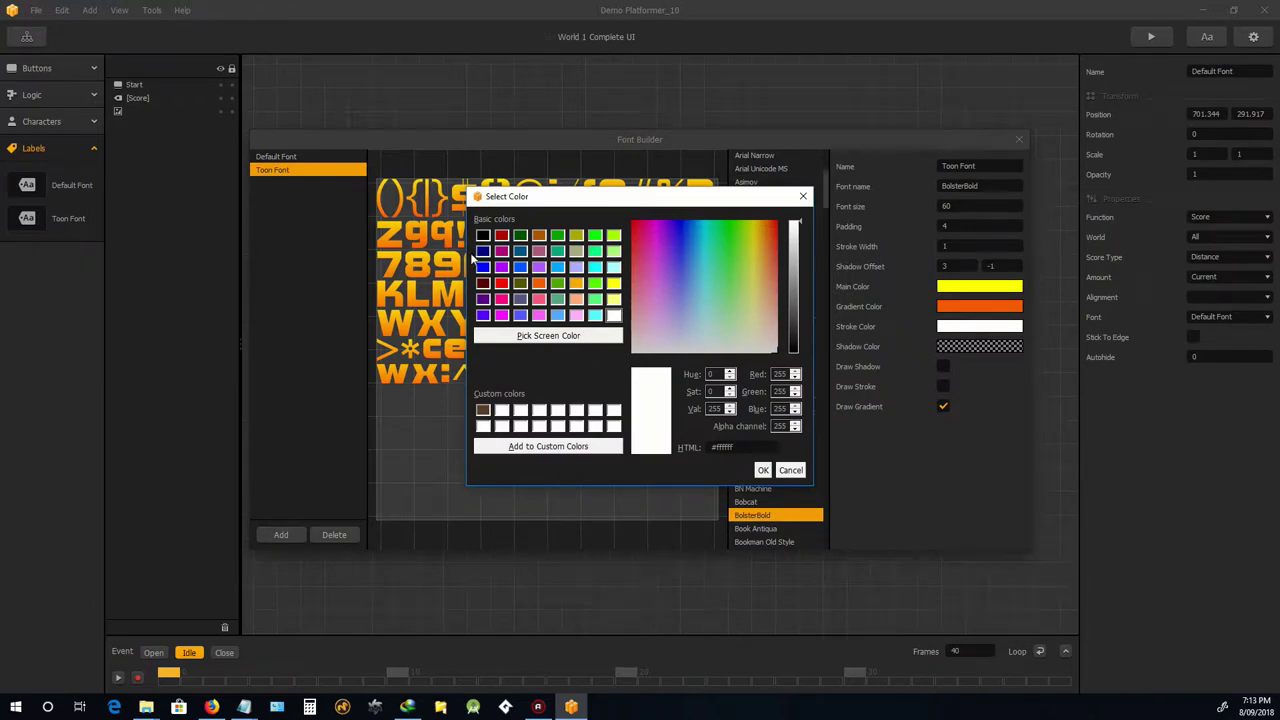
left_click(484, 236)
left_click(762, 470)
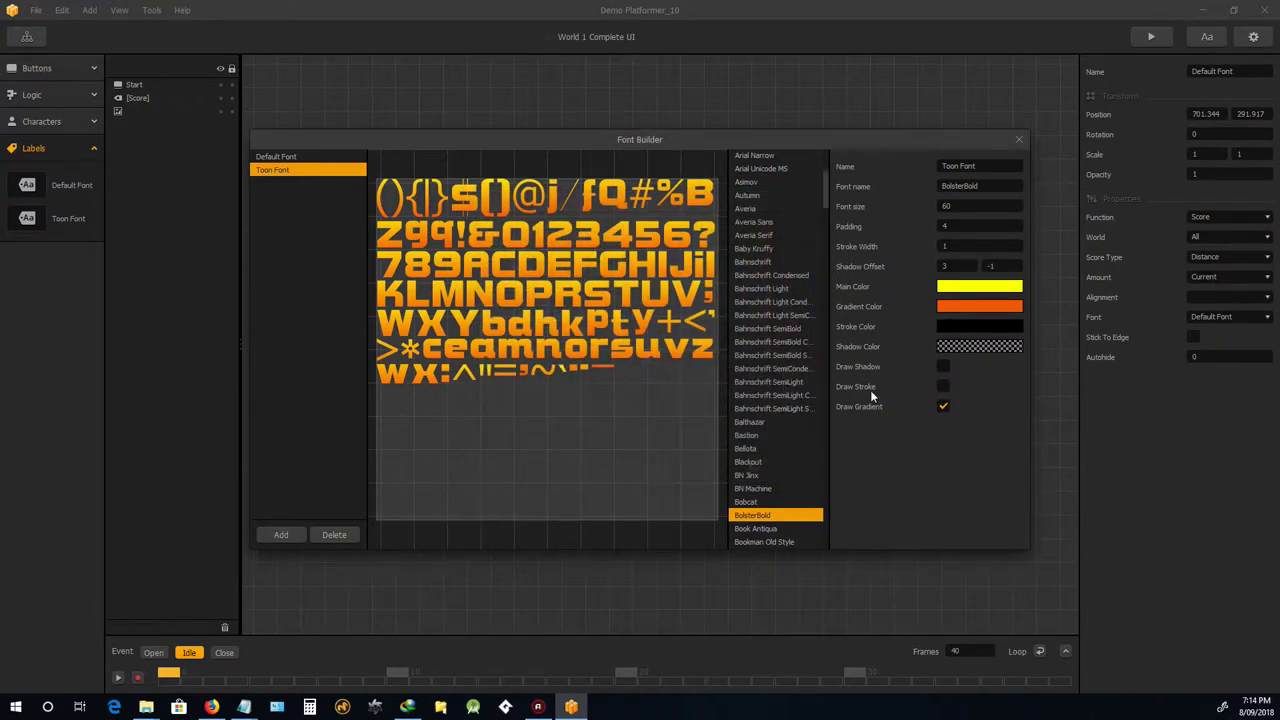
left_click(942, 387)
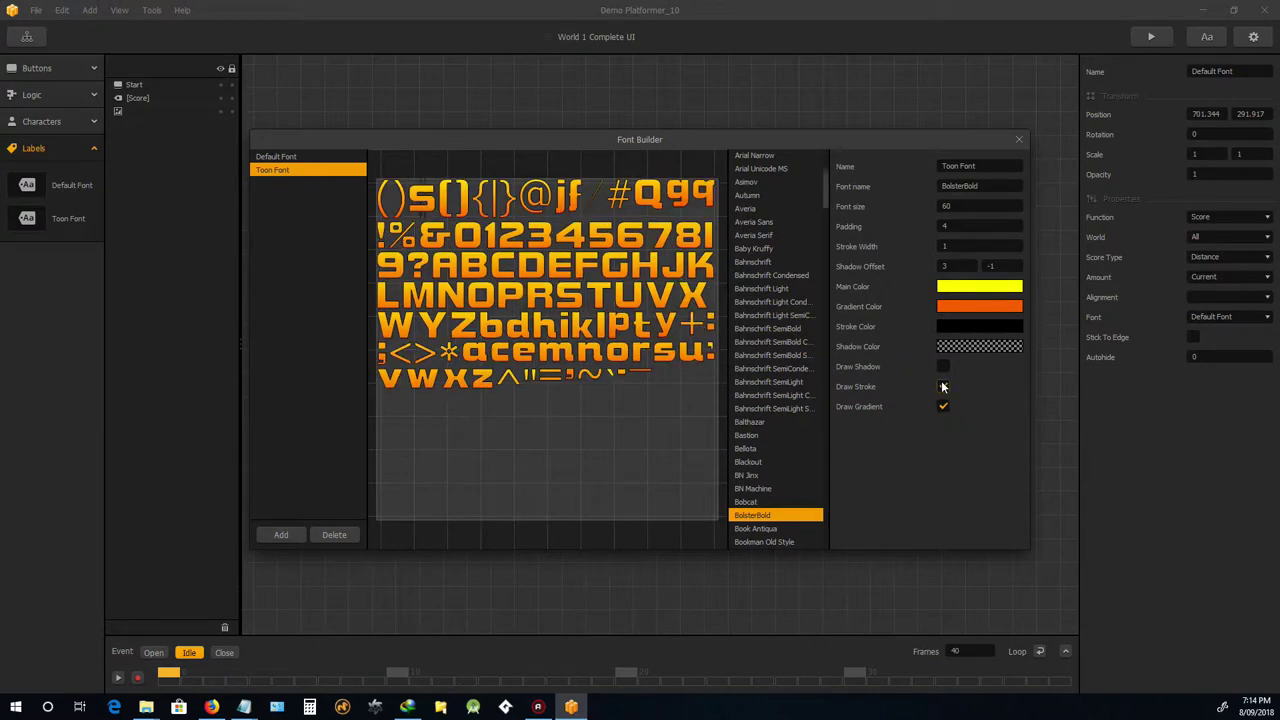
left_click(948, 246)
type("2")
key("Return")
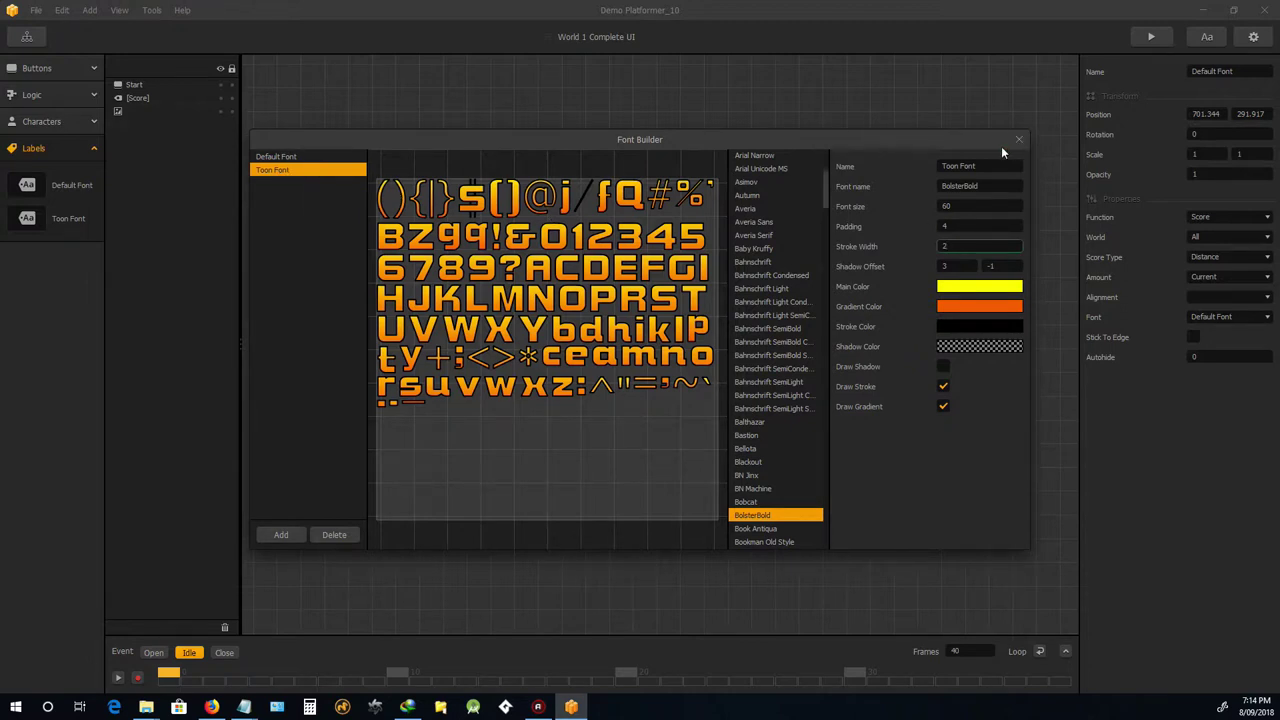
Compare the Default Font with Toon Font and close the Font Builder
left_click(297, 157)
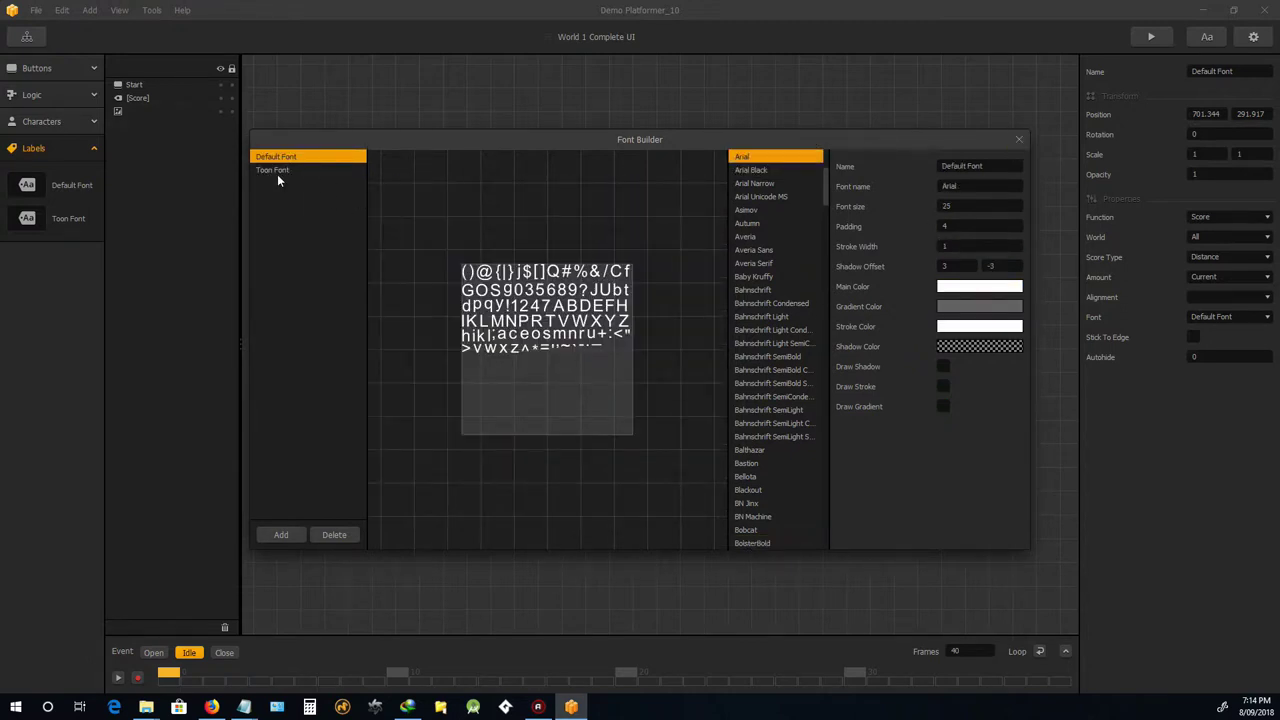
left_click(277, 172)
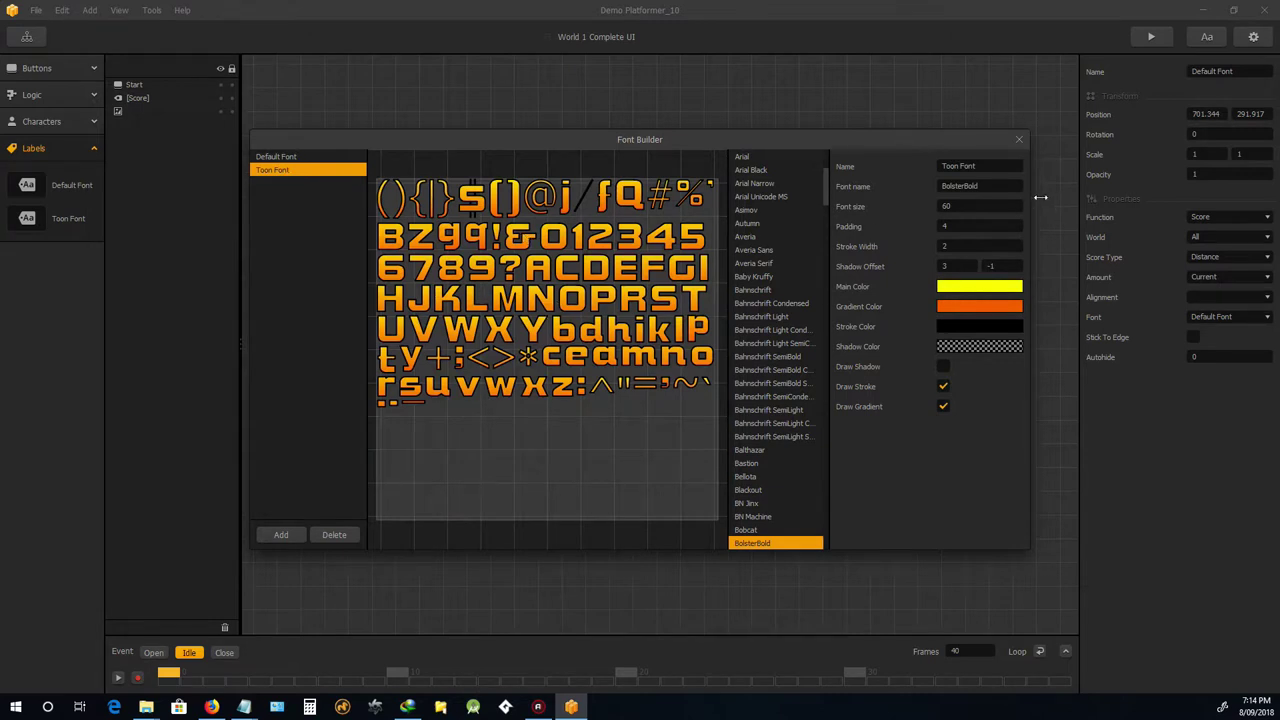
left_click(1021, 143)
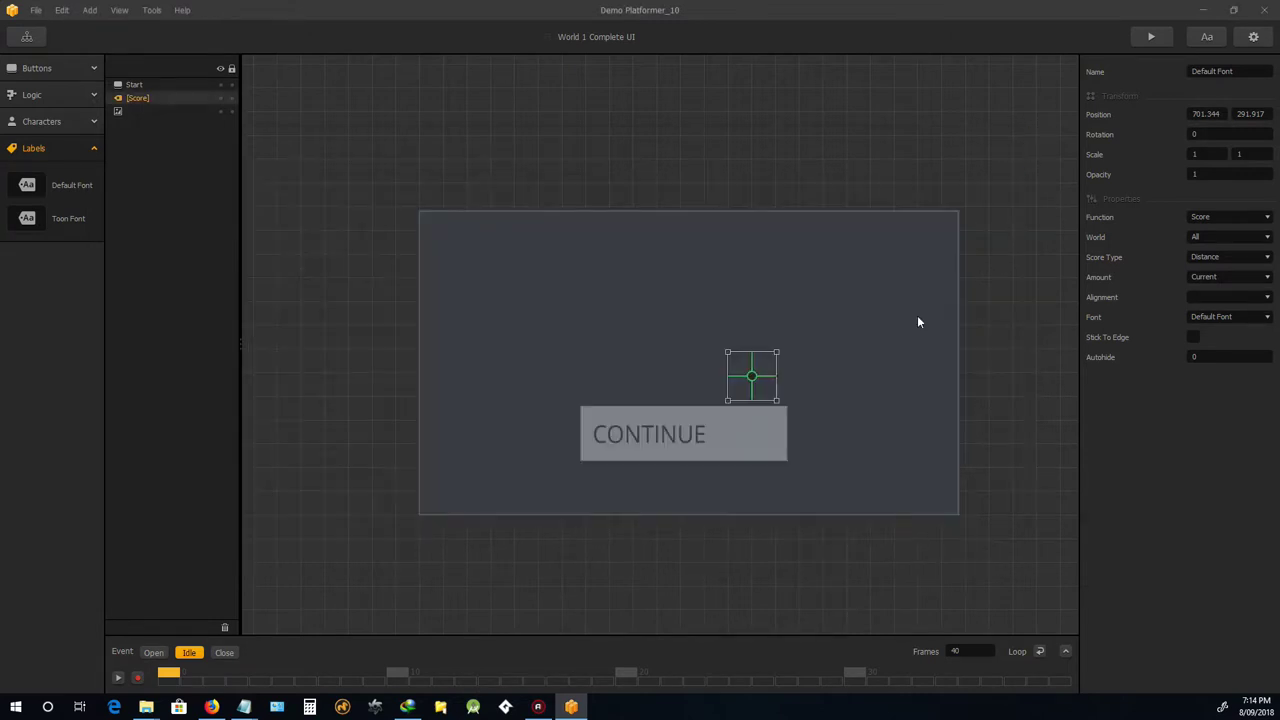
Check the font choices available for the existing score value label
scroll(829, 398, "up", 1)
scroll(826, 407, "down", 1)
scroll(828, 407, "up", 1)
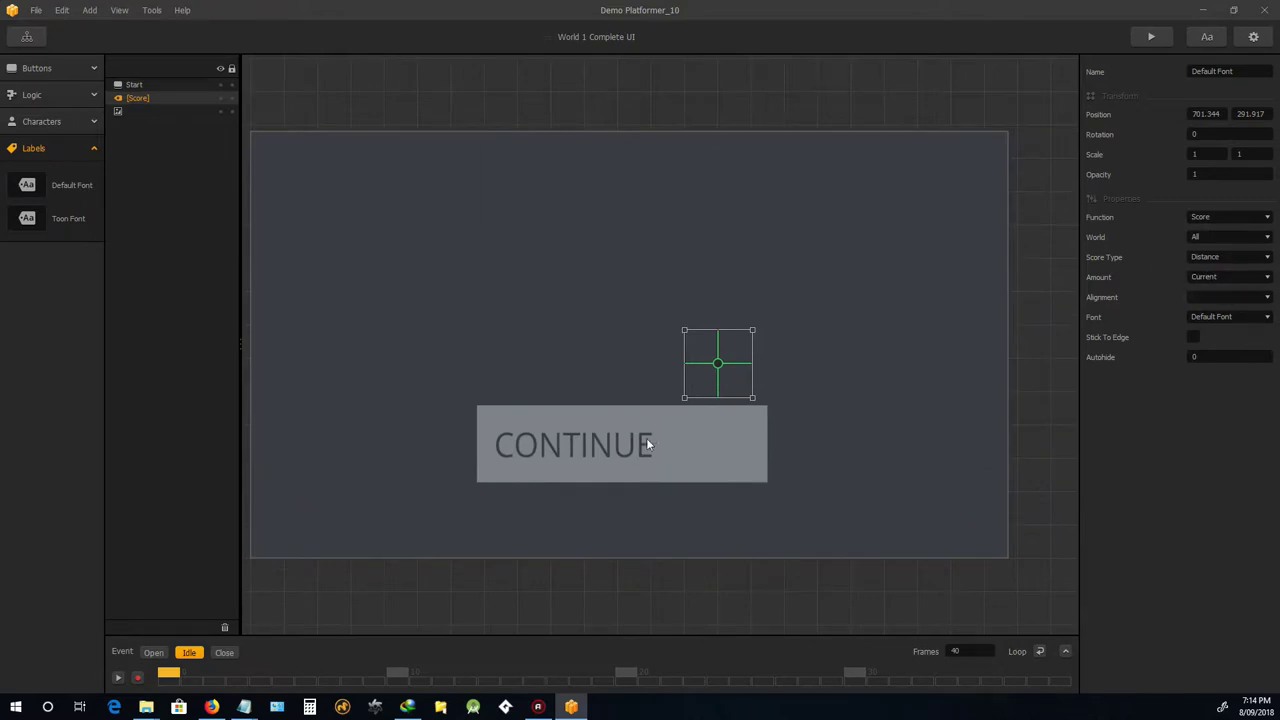
left_click(1245, 317)
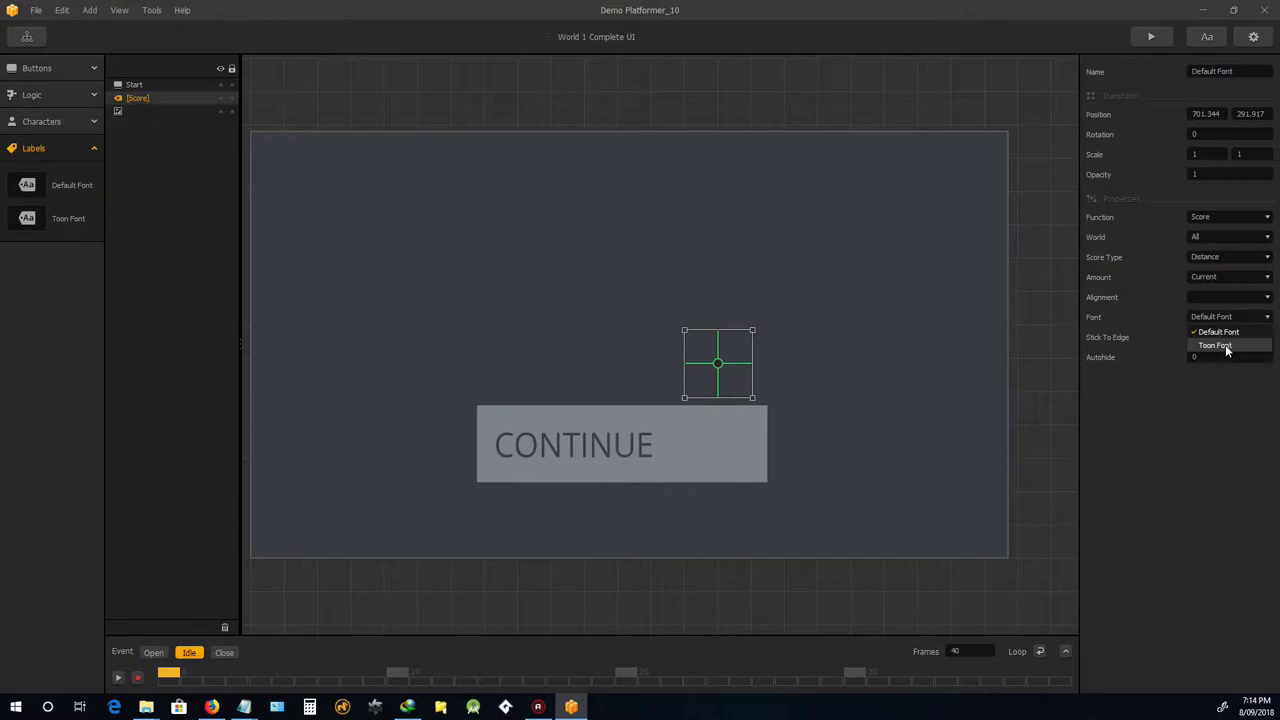
left_click(1232, 316)
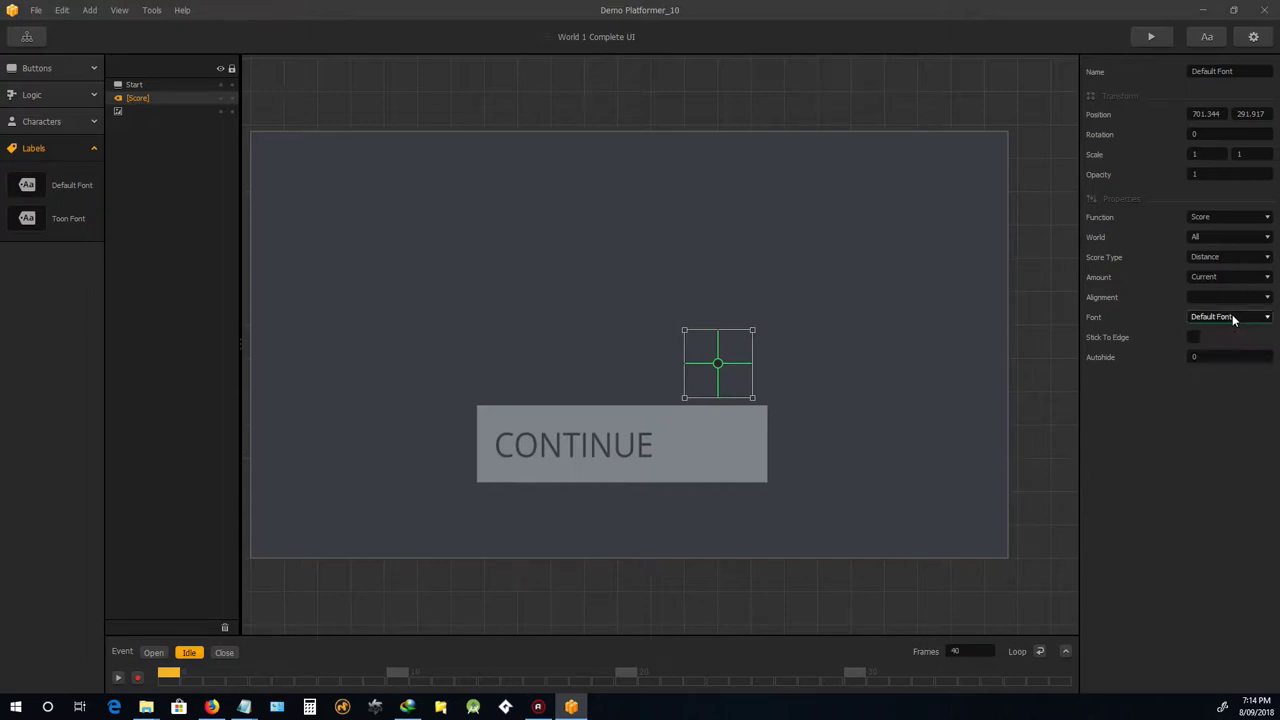
left_click(722, 368)
Add a Toon Font label above the Continue button, beside the score value label, and set its text to SCORE:
left_click_drag(28, 218, 425, 304)
mouse_move(580, 340)
left_mouse_down()
mouse_move(600, 363)
mouse_move(578, 361)
left_mouse_up()
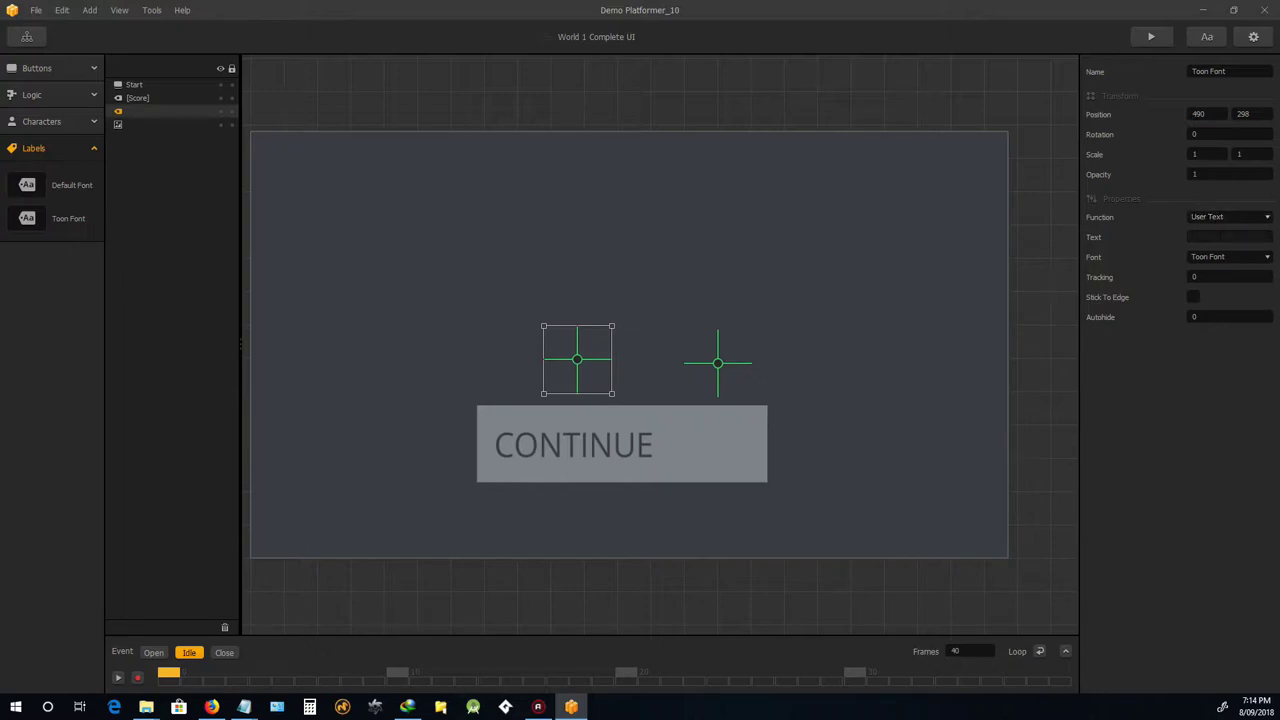
left_click(1230, 237)
type("ScORE:")
key("Return")
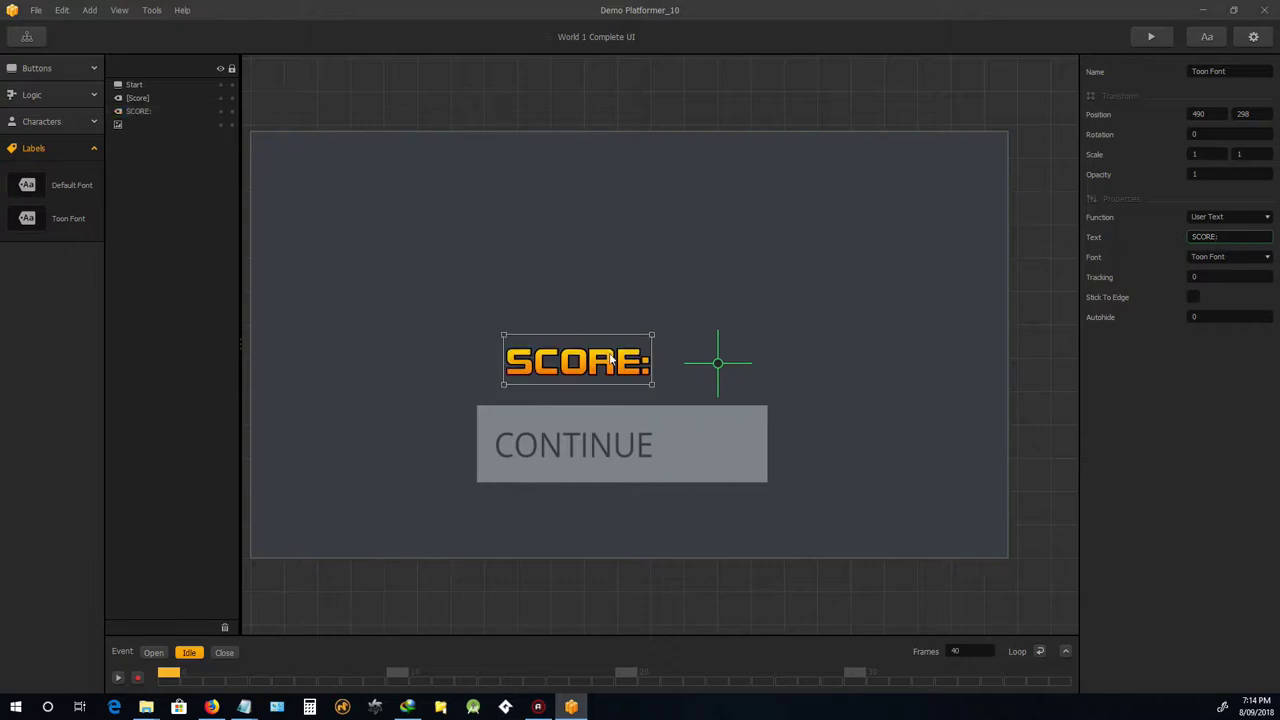
Move the SCORE: label slightly closer to the score value label, to about position 505, 303
left_click_drag(594, 362, 603, 364)
scroll(610, 365, "down", 3)
scroll(630, 368, "up", 2)
scroll(642, 378, "down", 1)
scroll(645, 390, "up", 2)
scroll(660, 418, "down", 3)
scroll(660, 415, "up", 2)
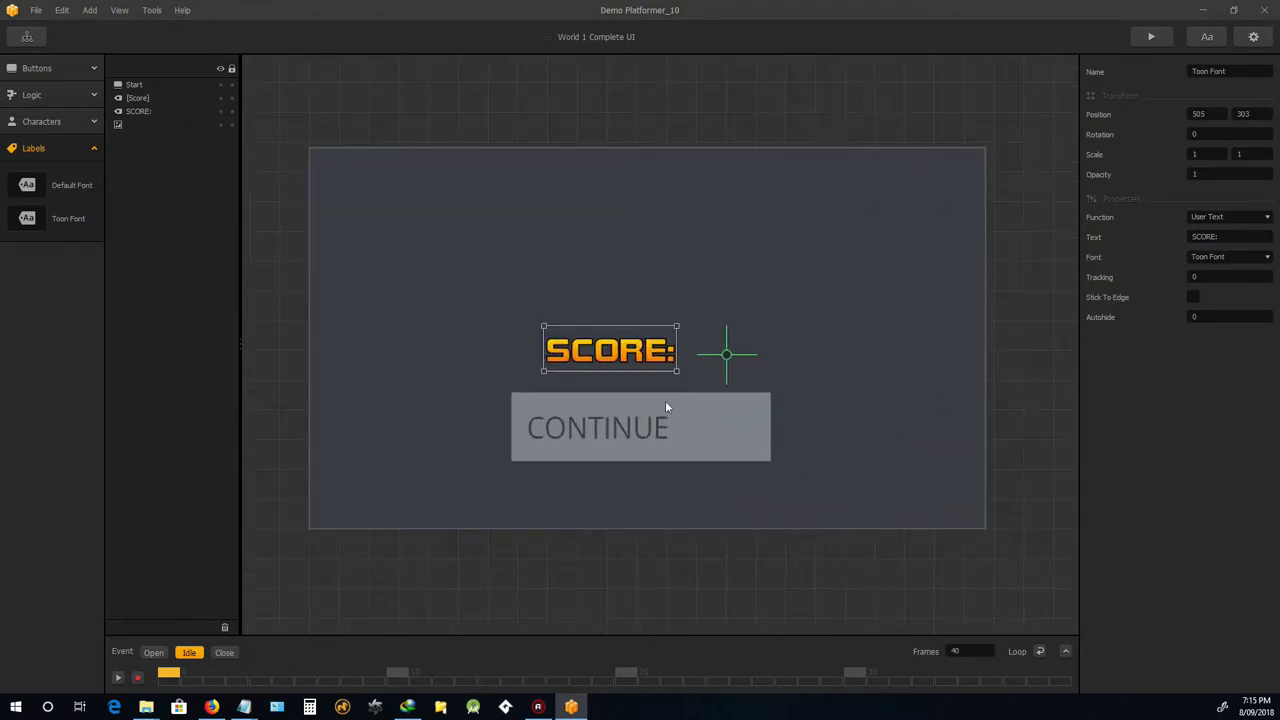
Examine the Continue button's function setting and the World 1 Complete UI connections in the Game Mind Map
left_click(741, 434)
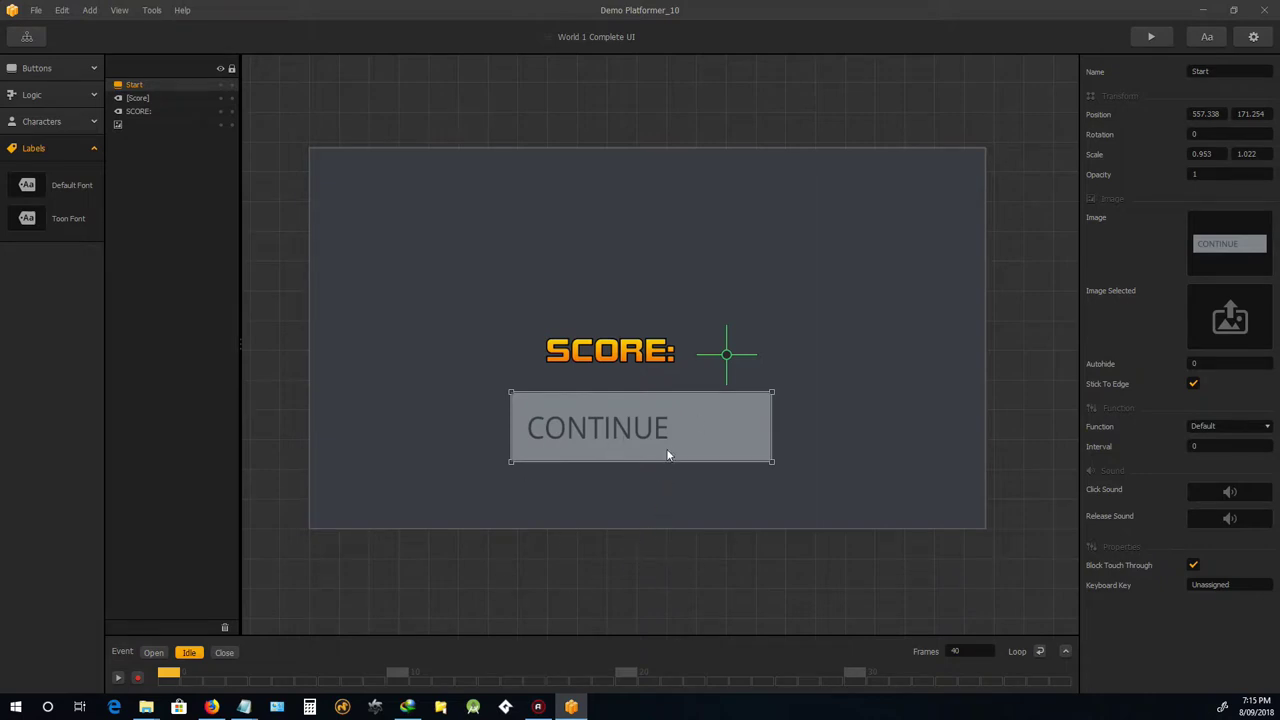
mouse_move(1228, 248)
left_click(1253, 430)
left_click(1254, 427)
left_click(29, 37)
scroll(520, 315, "down", 3)
scroll(728, 302, "up", 2)
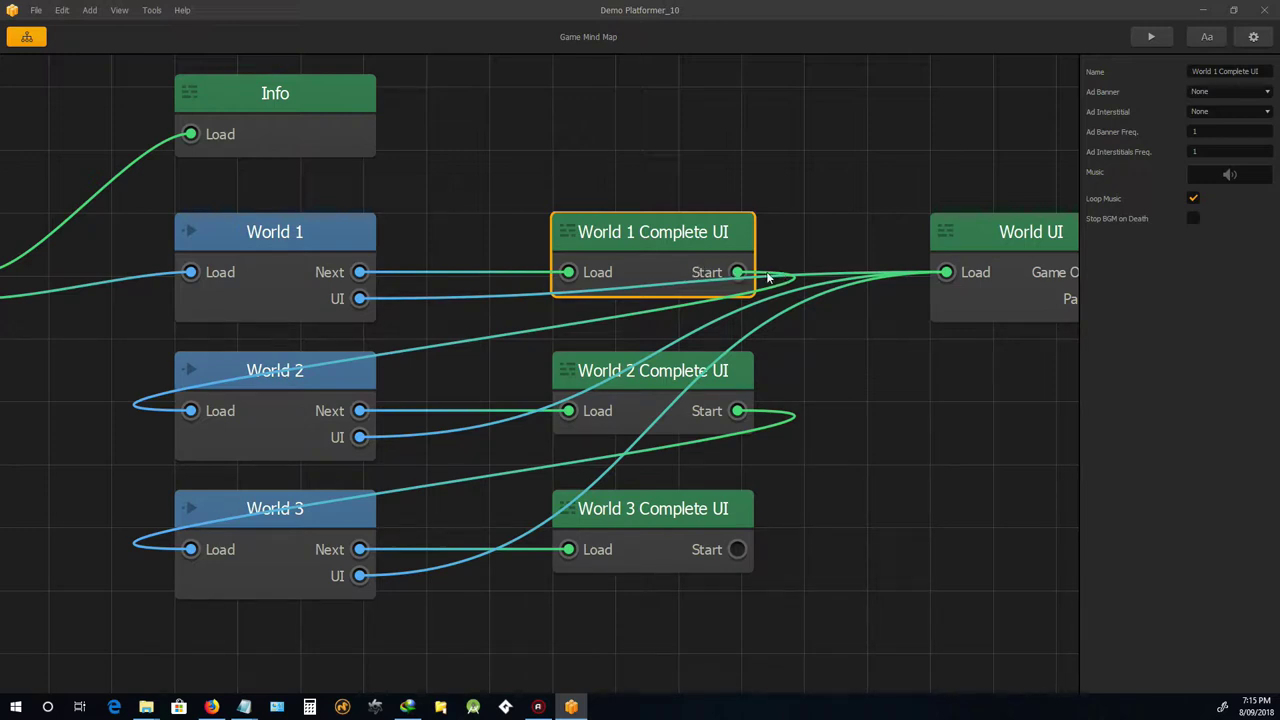
Rename the button in World 1 Complete UI as Continue and return to the Game Mind Map
double_click(632, 270)
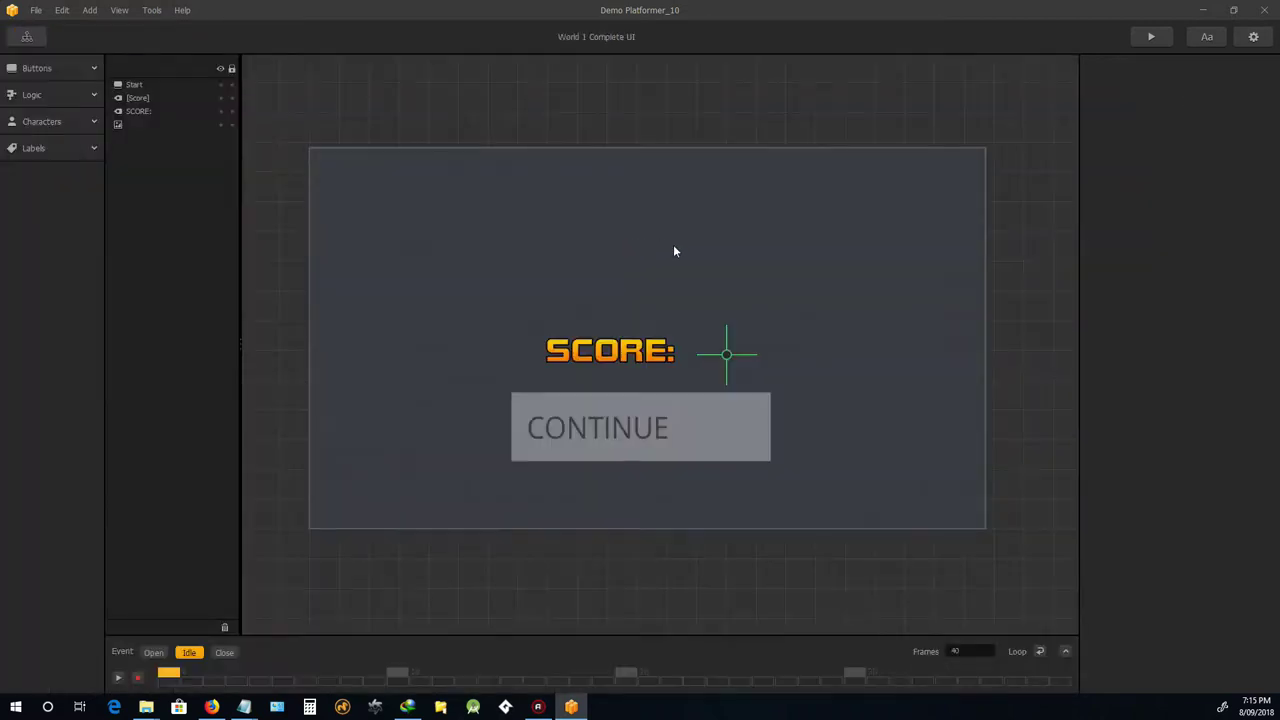
left_click(692, 421)
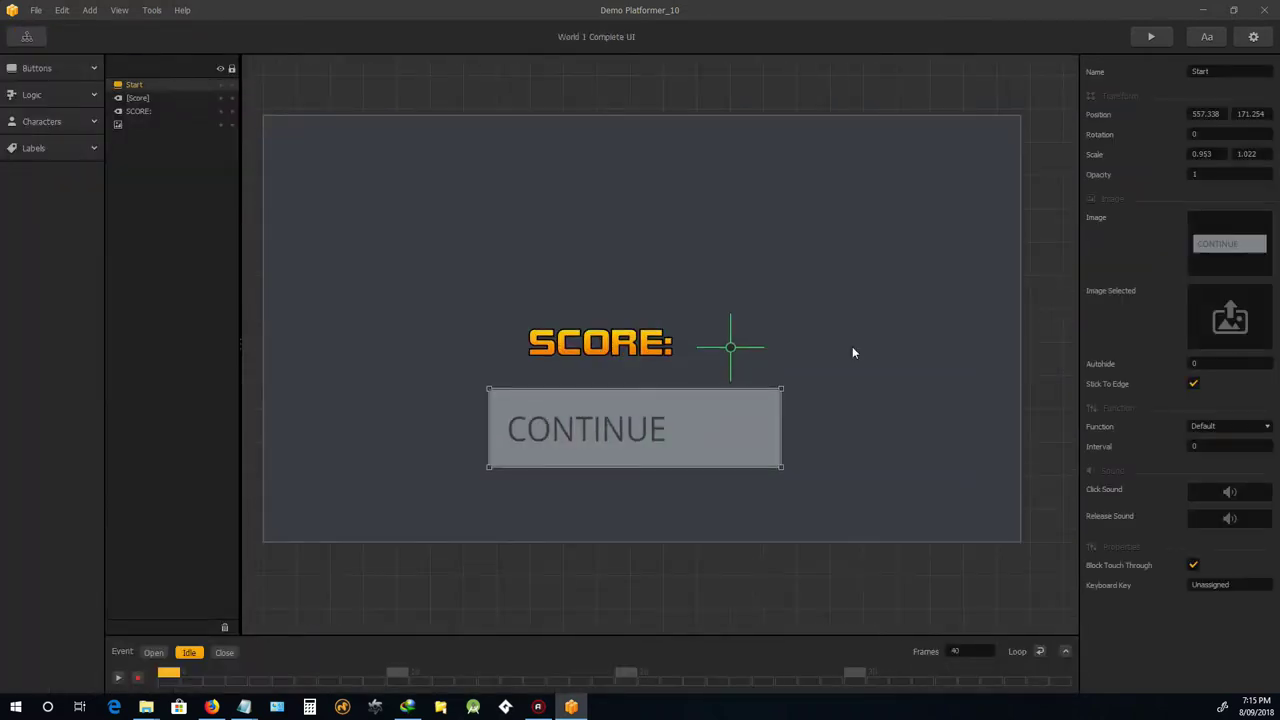
left_click(1205, 71)
type("Continue")
key("Return")
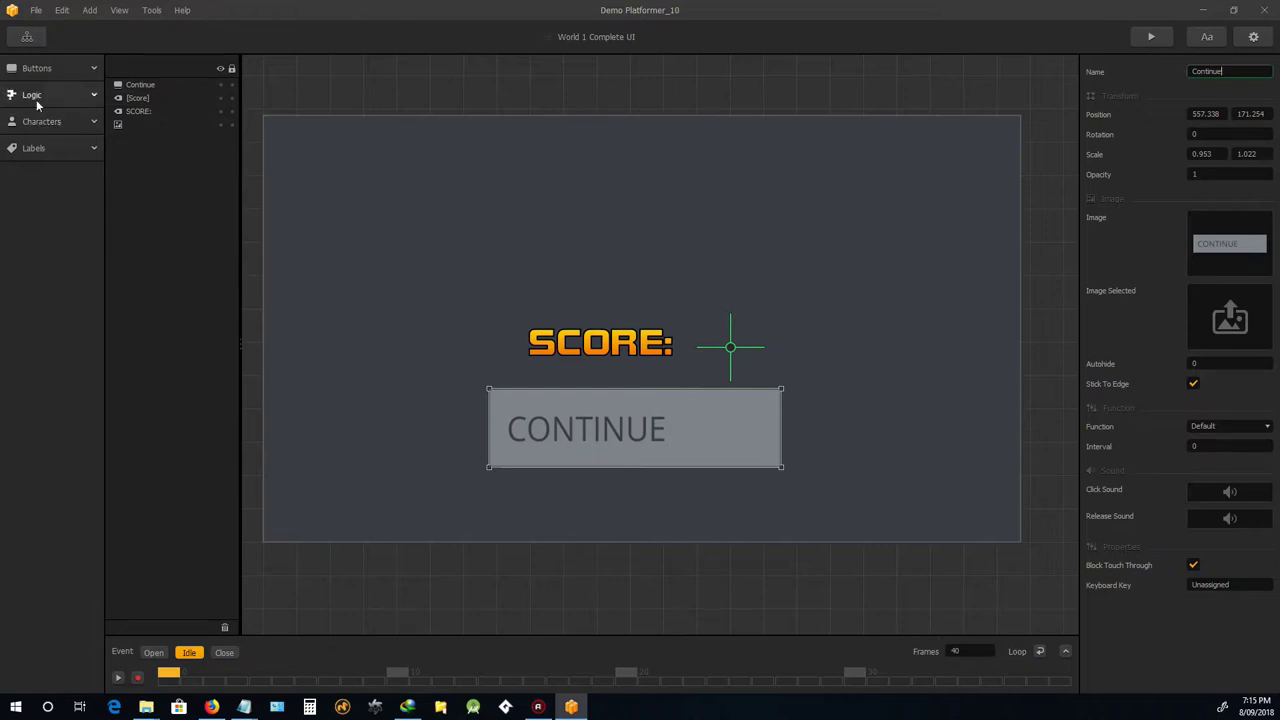
left_click(27, 36)
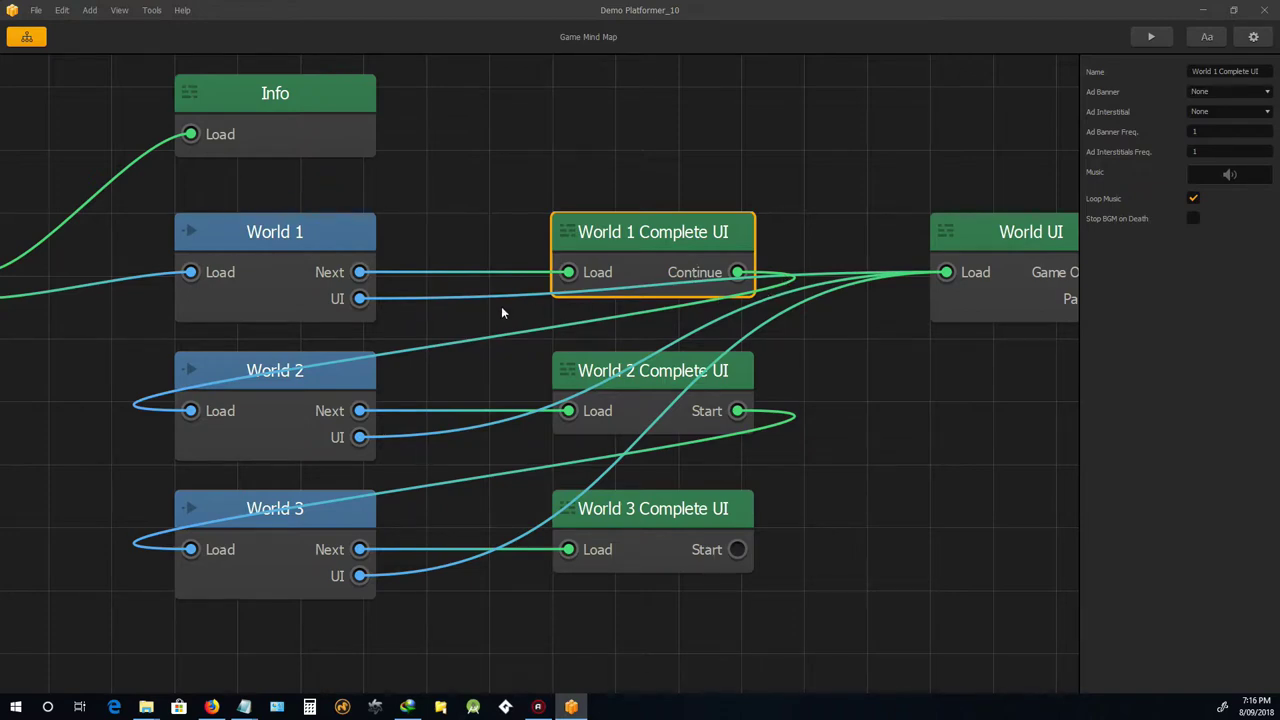
Open World 2 and shorten the world so its end marker sits just past the last platform
double_click(313, 384)
scroll(795, 362, "down", 3)
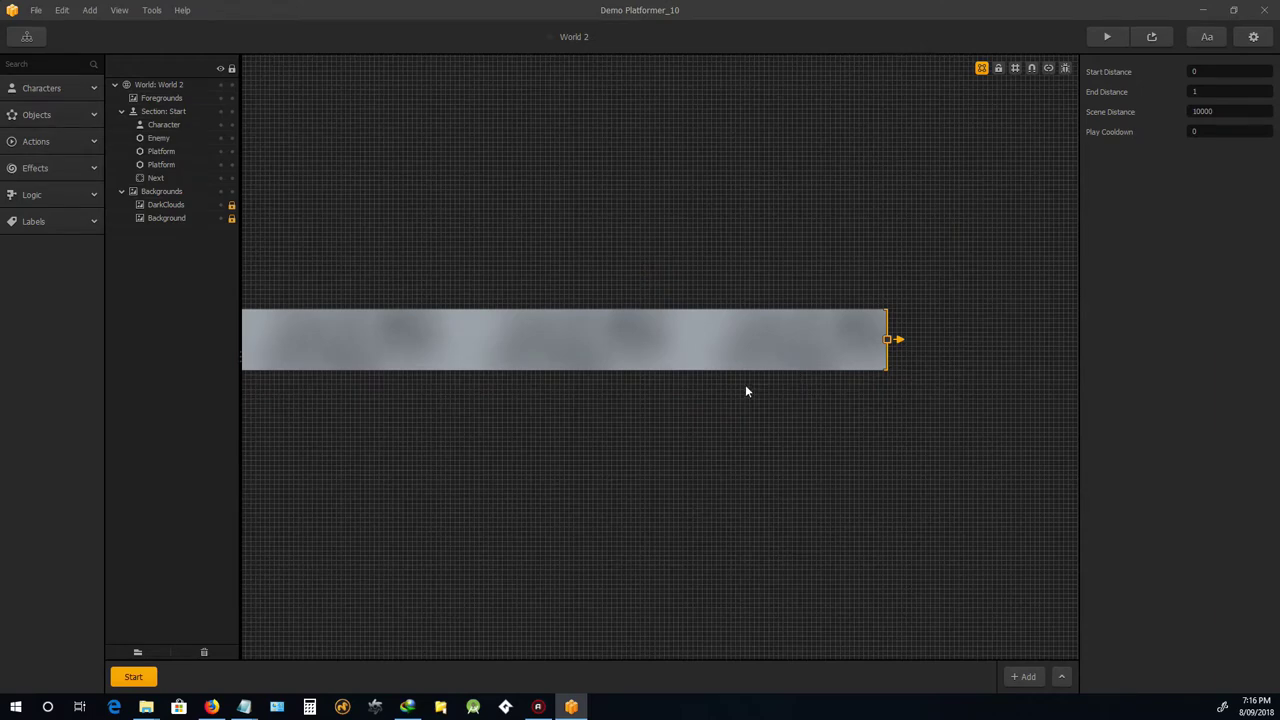
left_click_drag(888, 340, 991, 403)
scroll(932, 382, "up", 3)
scroll(546, 391, "up", 2)
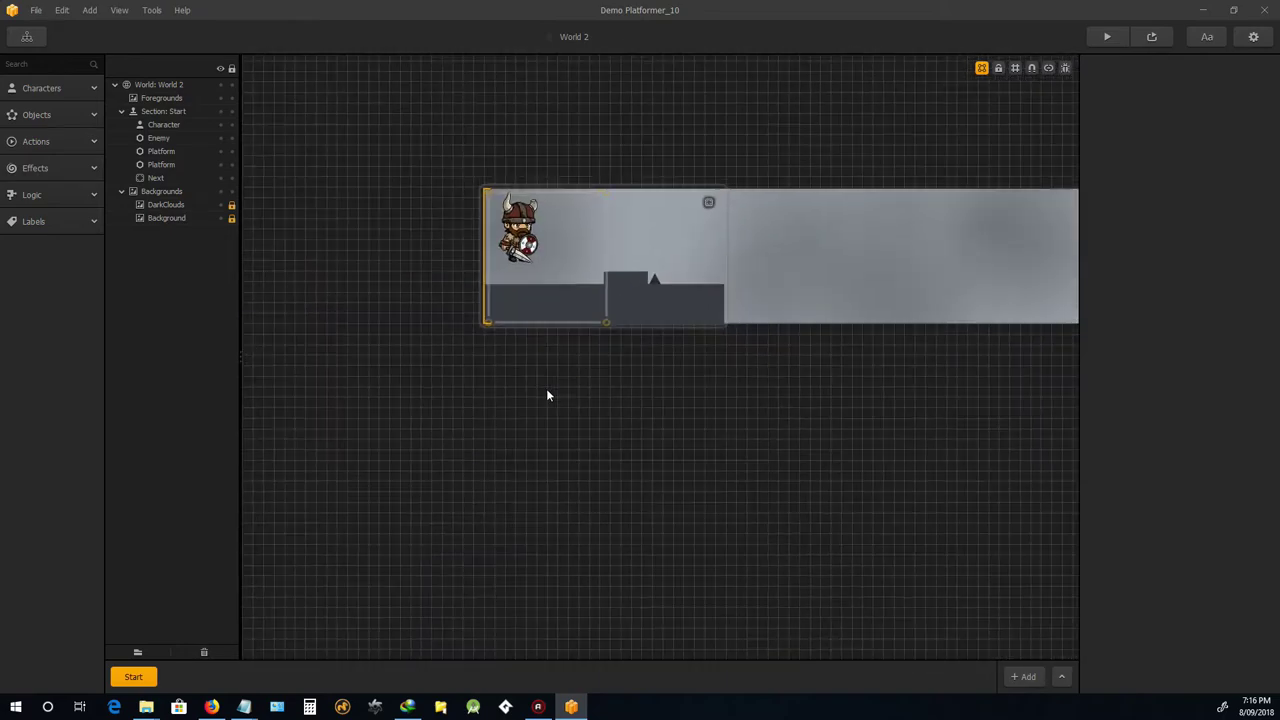
scroll(549, 394, "down", 2)
left_click_drag(706, 406, 751, 417)
scroll(703, 360, "up", 2)
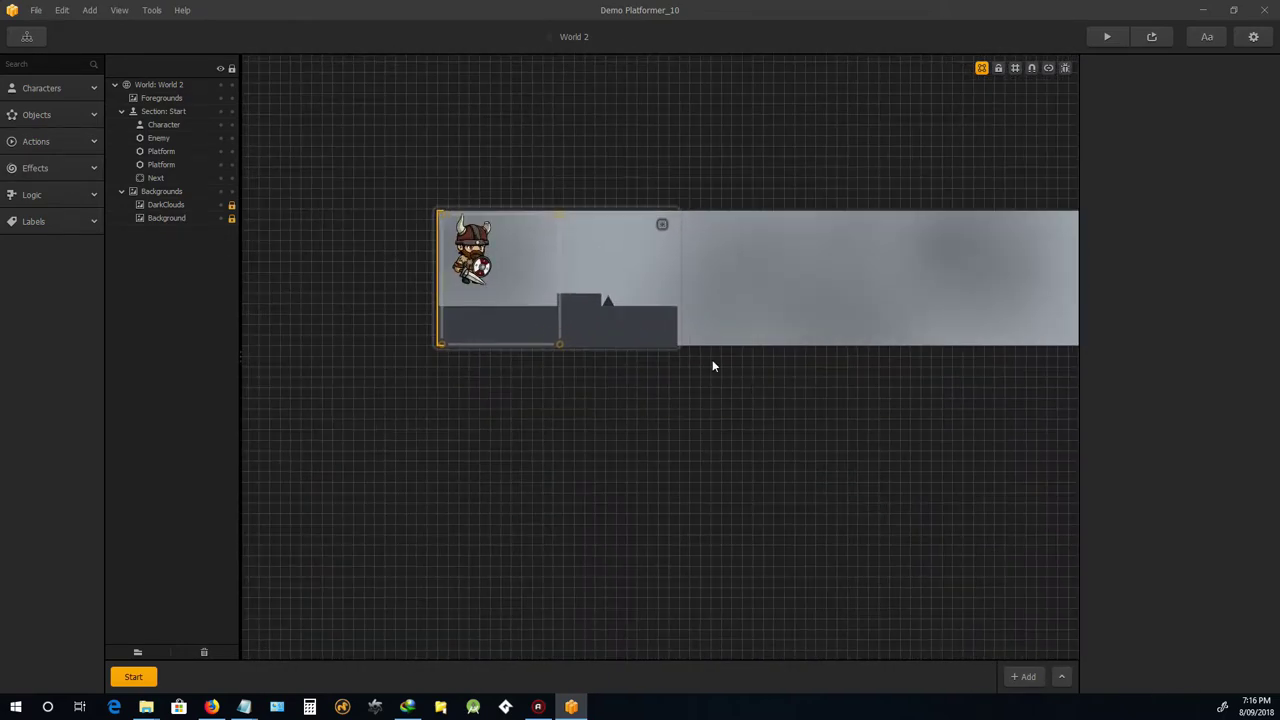
scroll(866, 363, "down", 1)
scroll(965, 391, "up", 1)
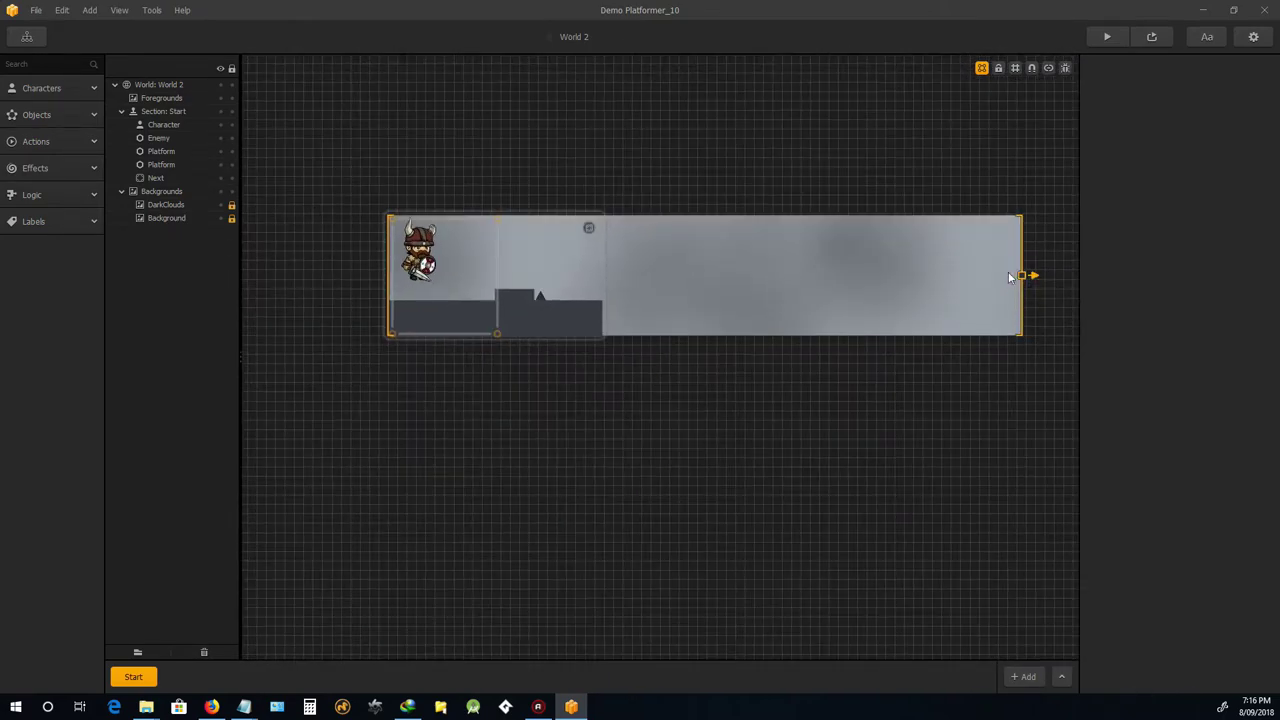
left_click_drag(1024, 277, 658, 282)
Enlarge the Next object to a scale of about 4 by 4.24 and place it on the platform beyond the spike
scroll(560, 254, "up", 3)
left_click(614, 200)
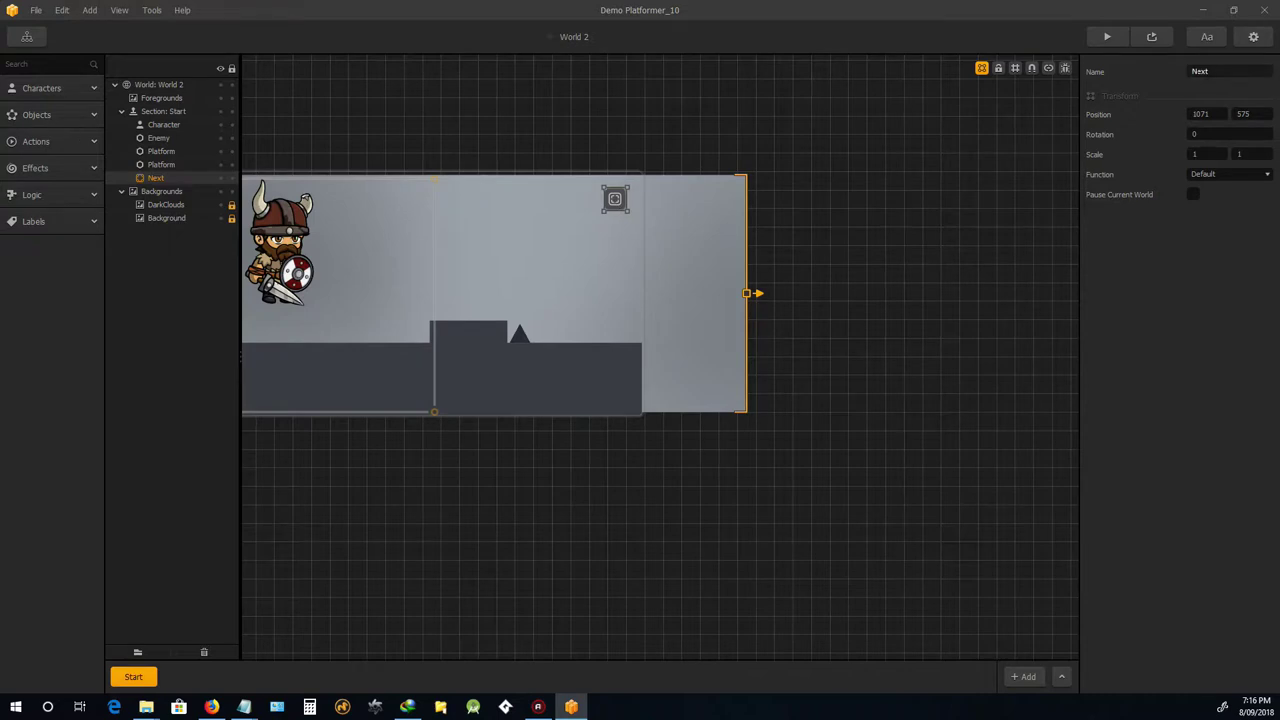
left_click_drag(603, 211, 597, 304)
scroll(684, 296, "down", 2)
scroll(475, 288, "up", 3)
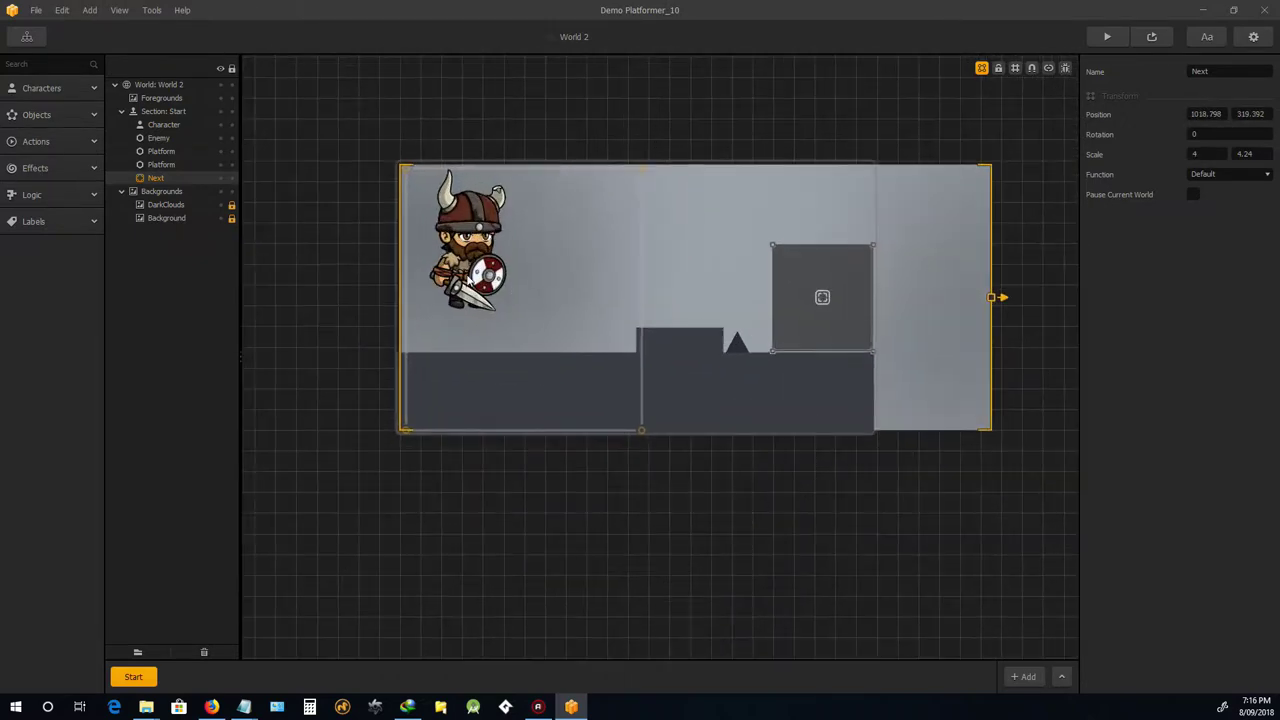
Set the World 2 character's scale to .3 by .3
left_click(470, 281)
left_click(1205, 134)
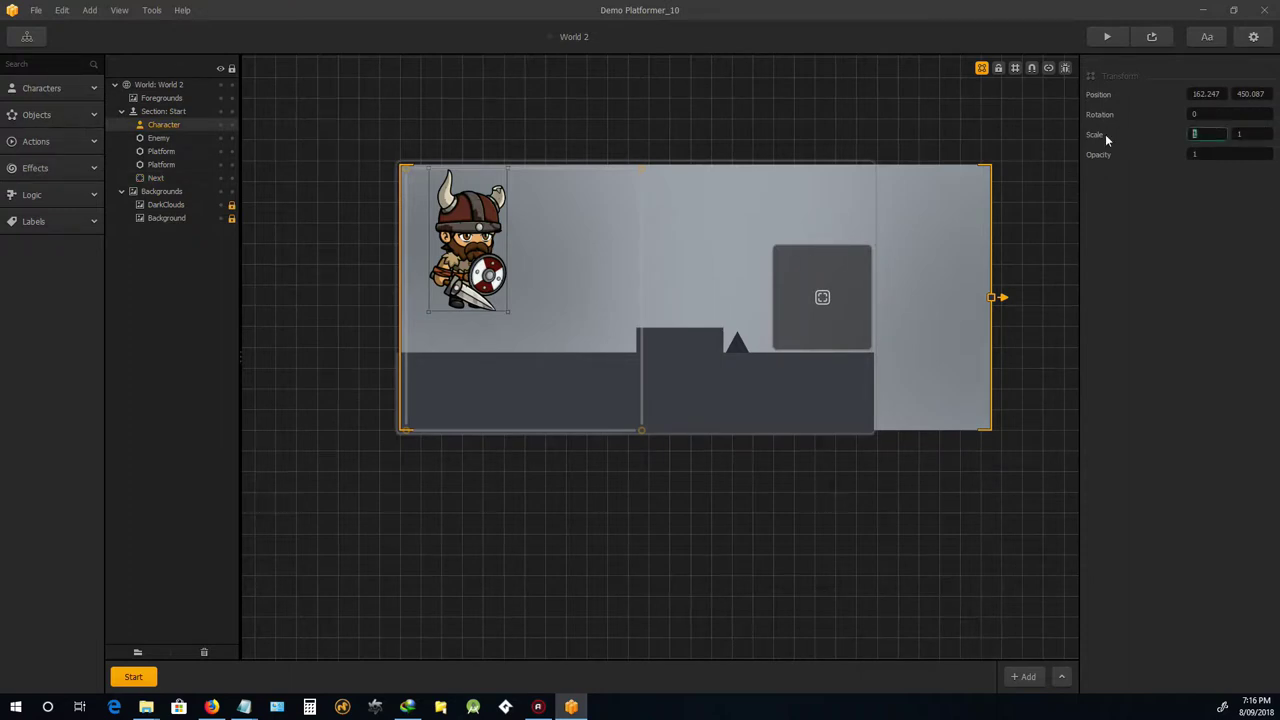
type(".3")
key("Tab")
type(".3")
key("Return")
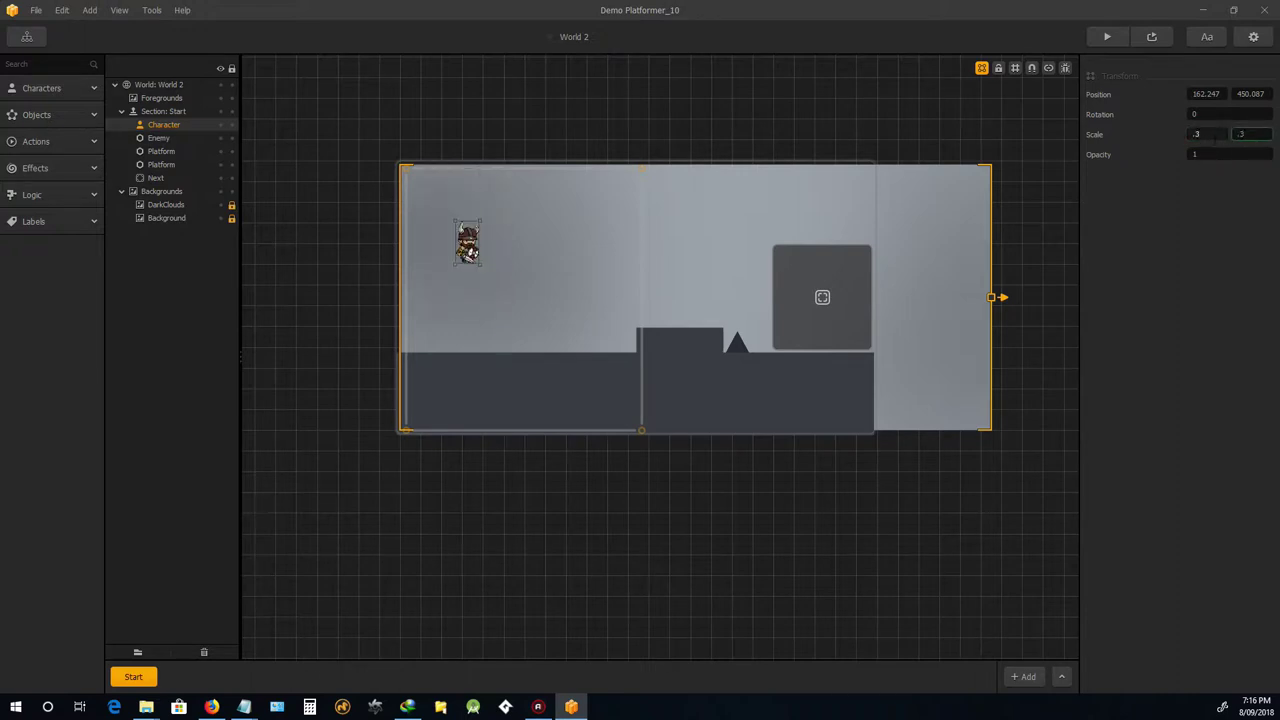
Move the World 2 character down to just above the ground, at about position 142, 273
scroll(470, 248, "up", 2)
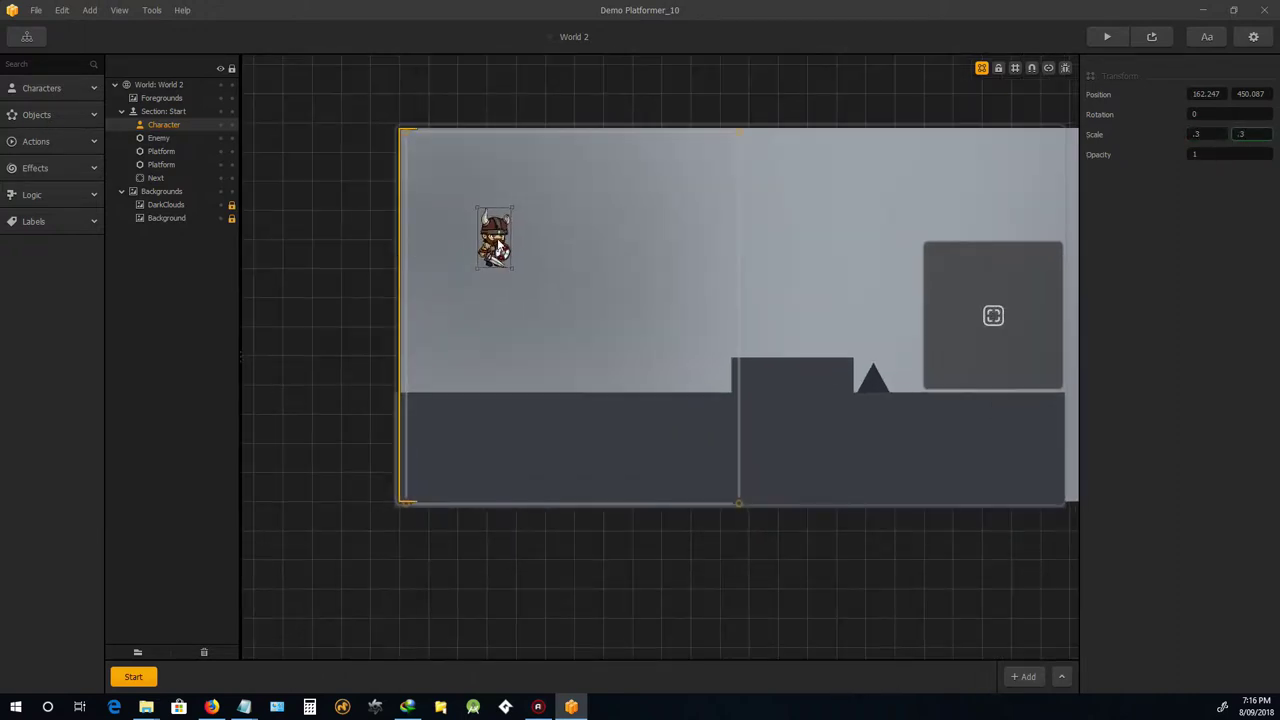
left_click_drag(500, 250, 487, 349)
scroll(518, 286, "down", 2)
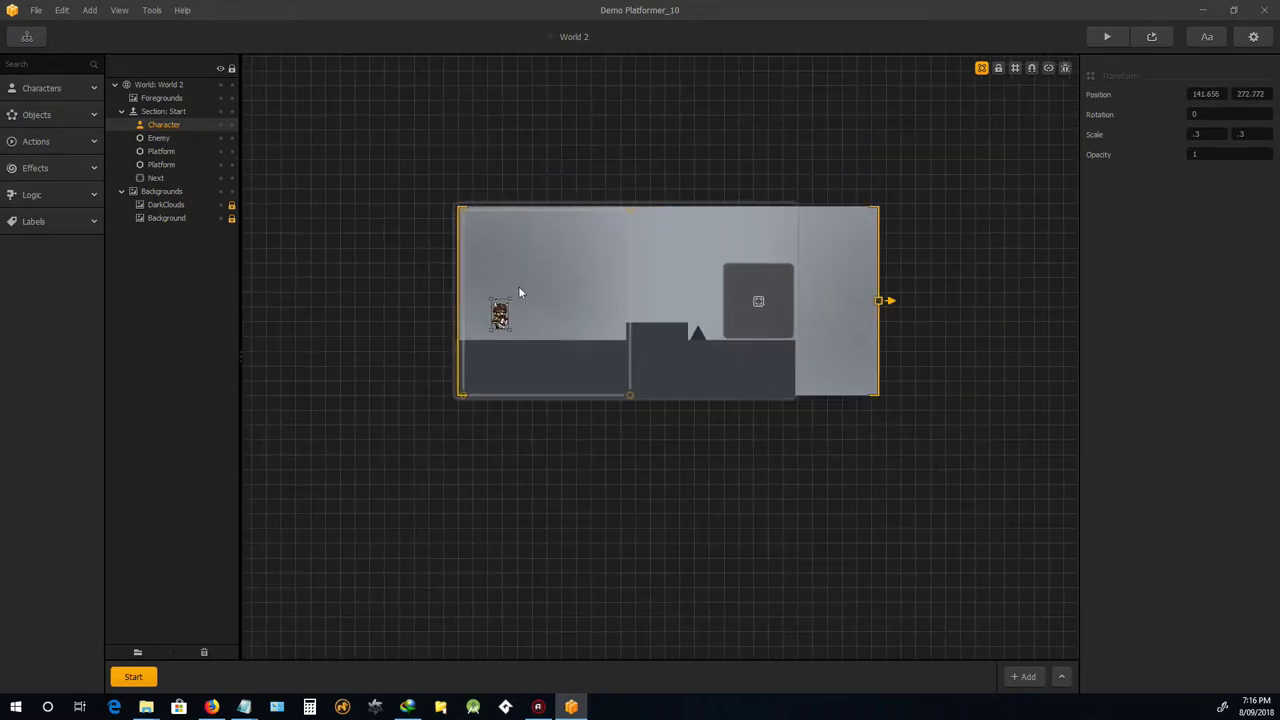
scroll(538, 262, "up", 1)
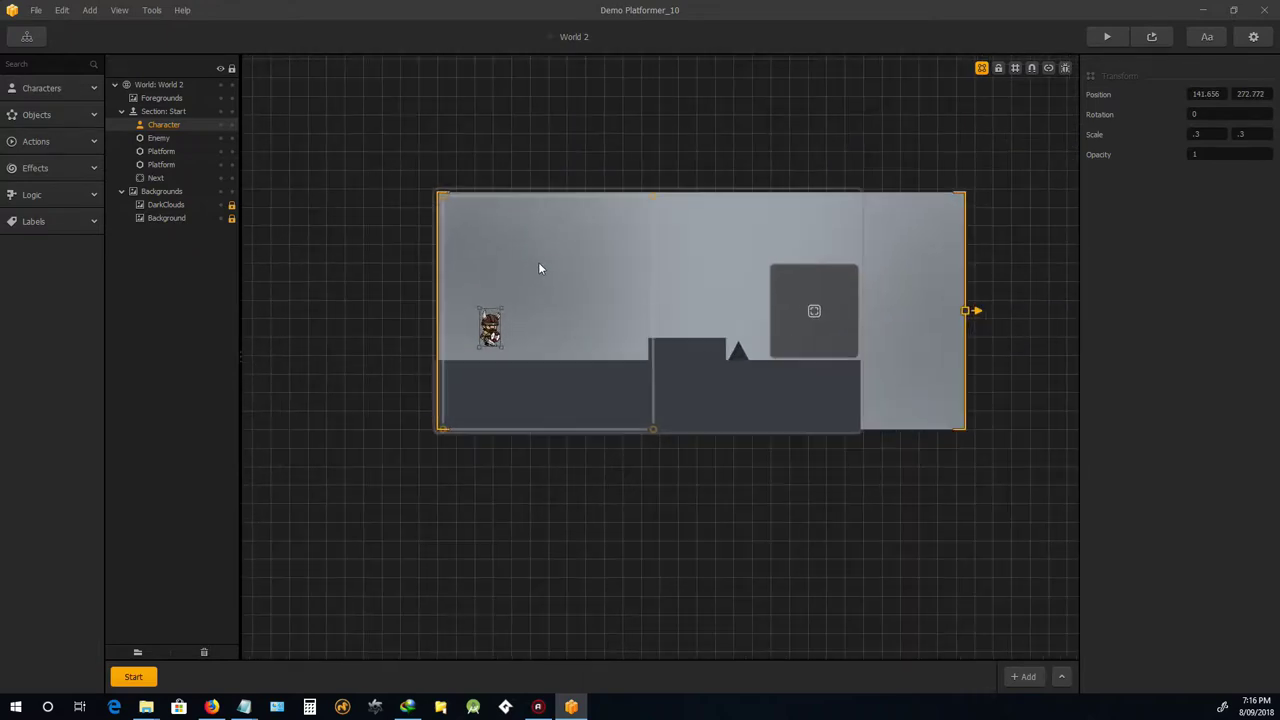
Open World 3 from the Game Mind Map and set its character's scale to .3 by .3
left_click(28, 37)
double_click(333, 528)
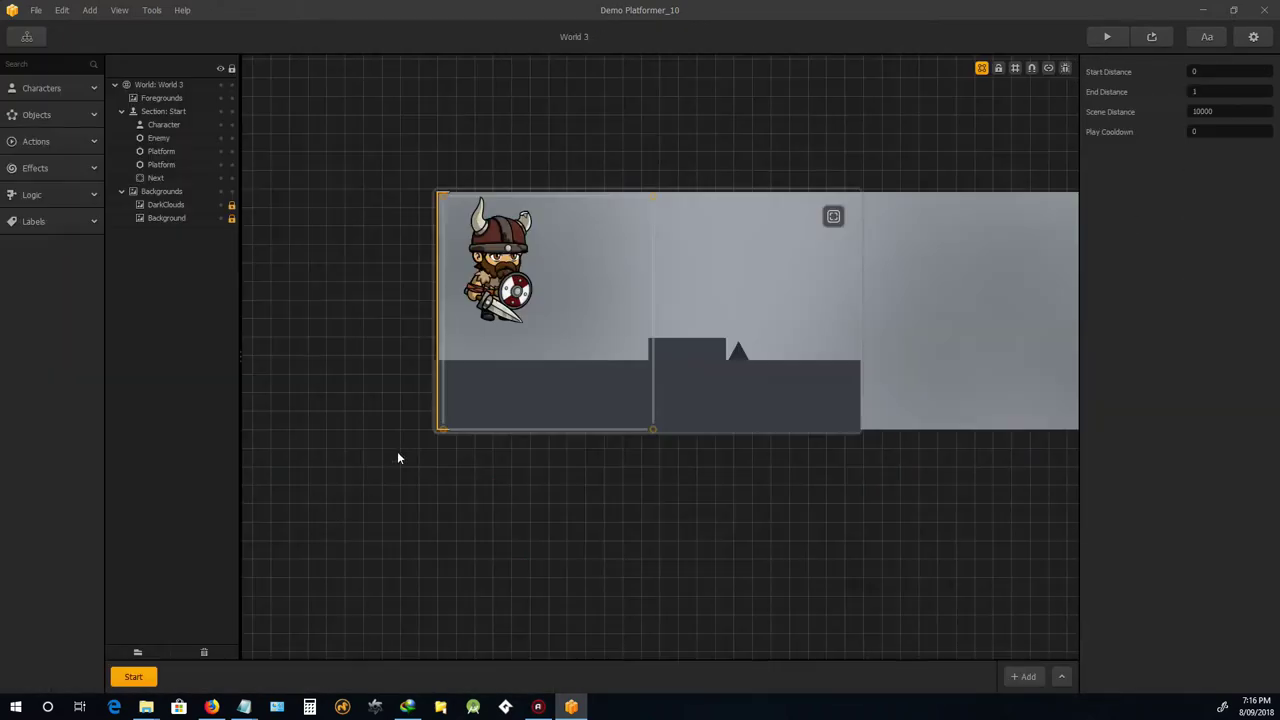
left_click(507, 296)
left_click(1194, 134)
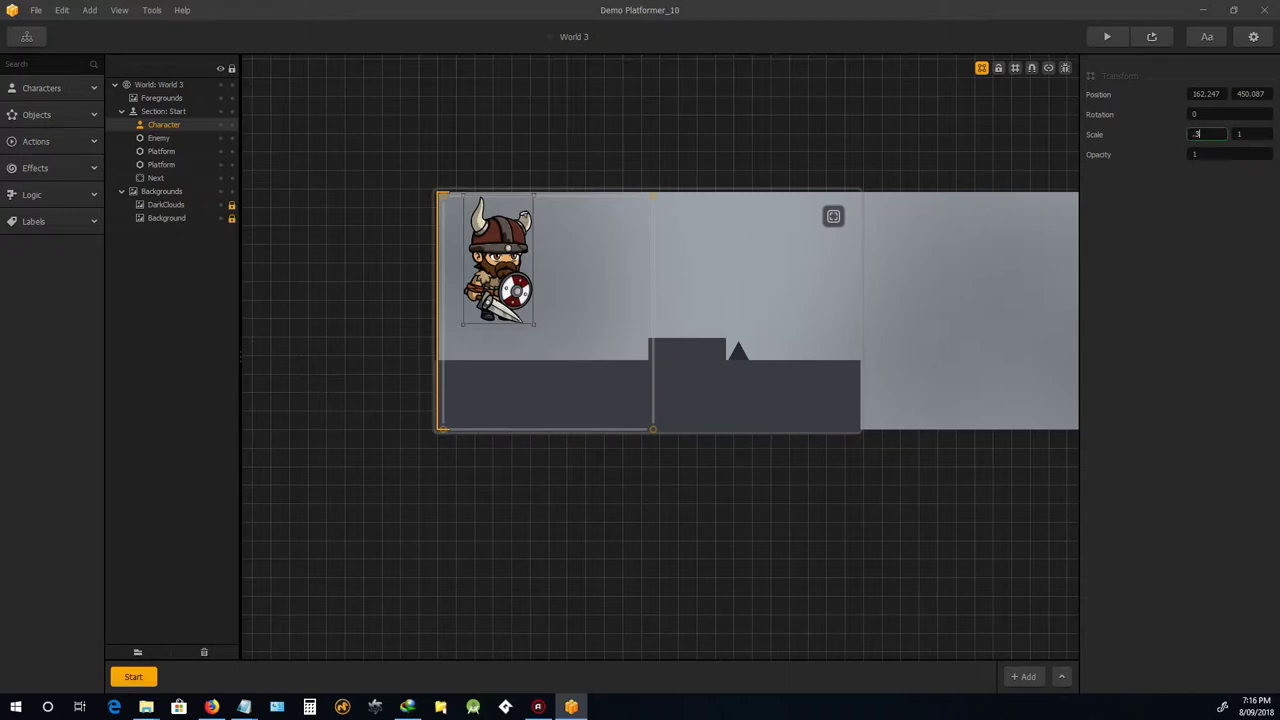
type(".3")
key("Tab")
type(".3")
key("Return")
Move the World 3 character down closer to the ground, to about position 157, 343
scroll(470, 255, "up", 2)
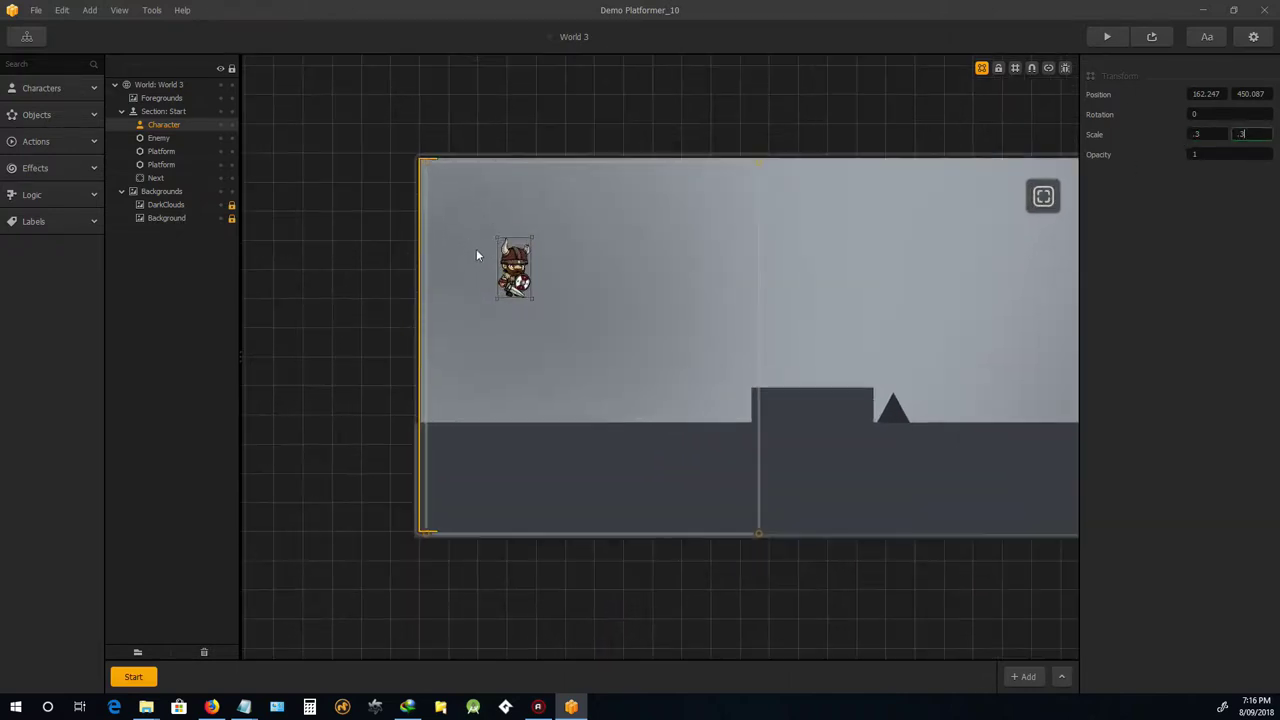
scroll(505, 264, "down", 2)
scroll(525, 275, "up", 2)
scroll(520, 270, "down", 1)
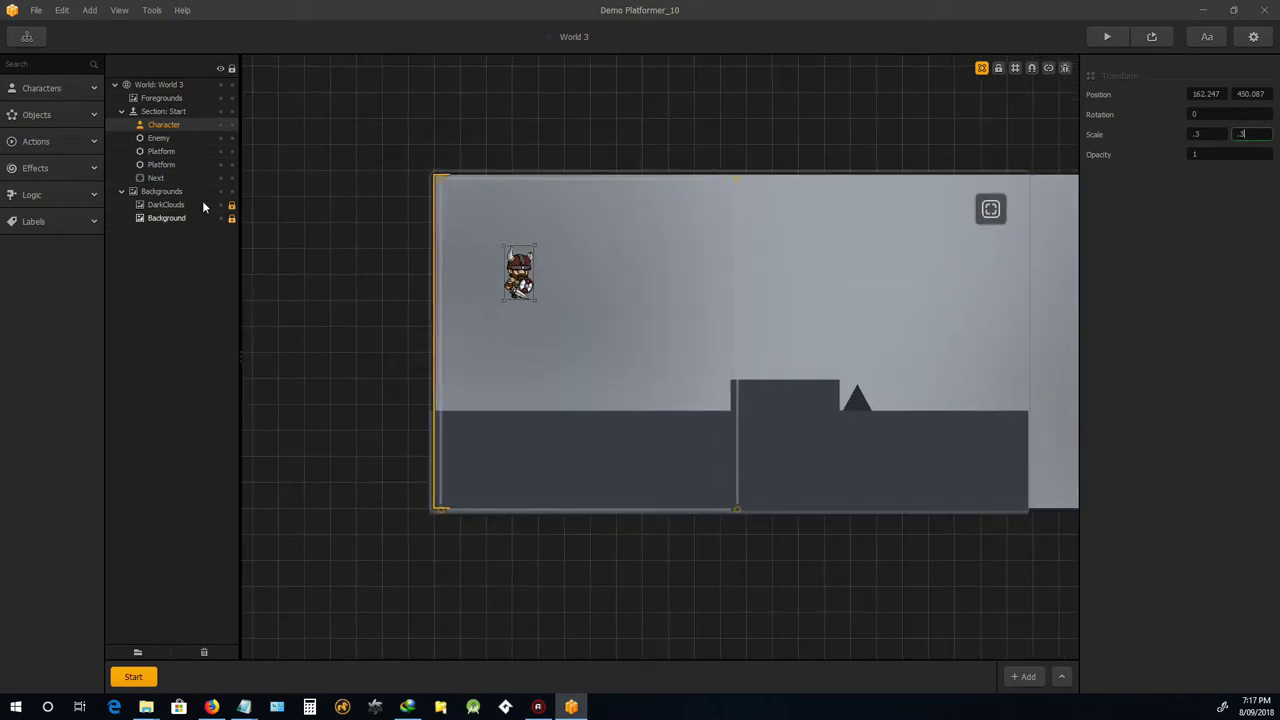
left_click(48, 88)
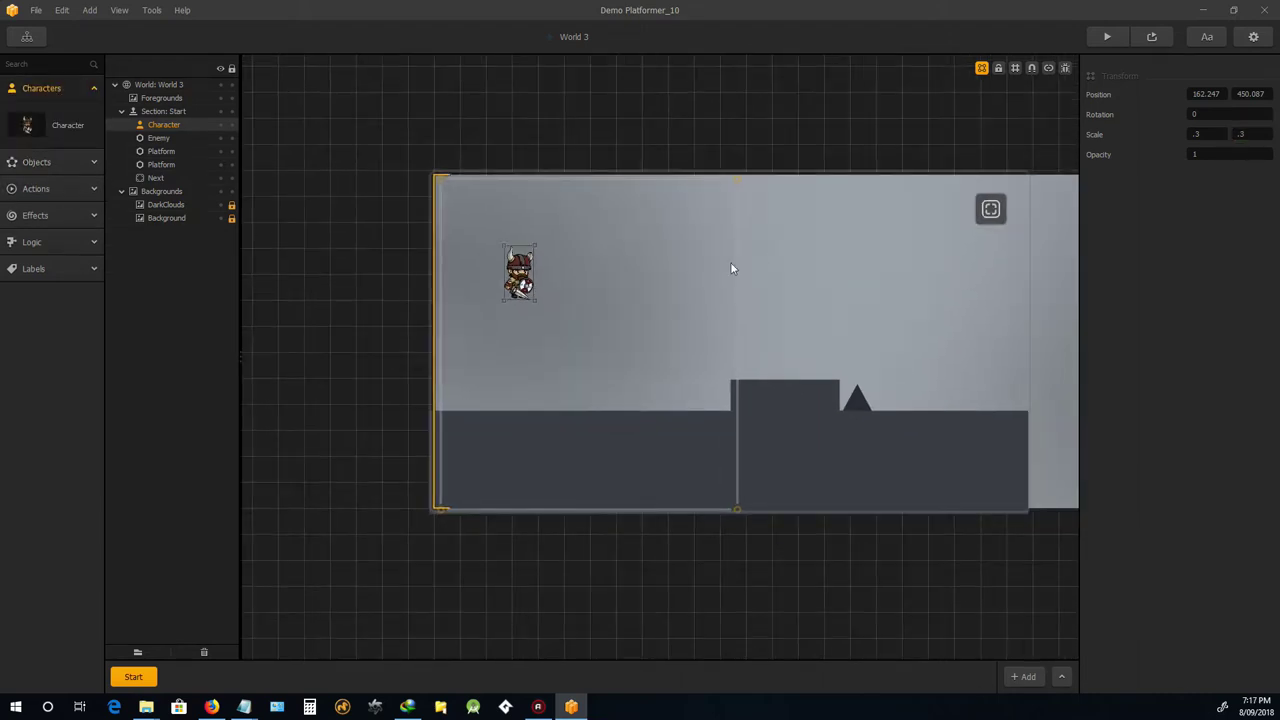
scroll(489, 295, "up", 2)
scroll(528, 265, "down", 1)
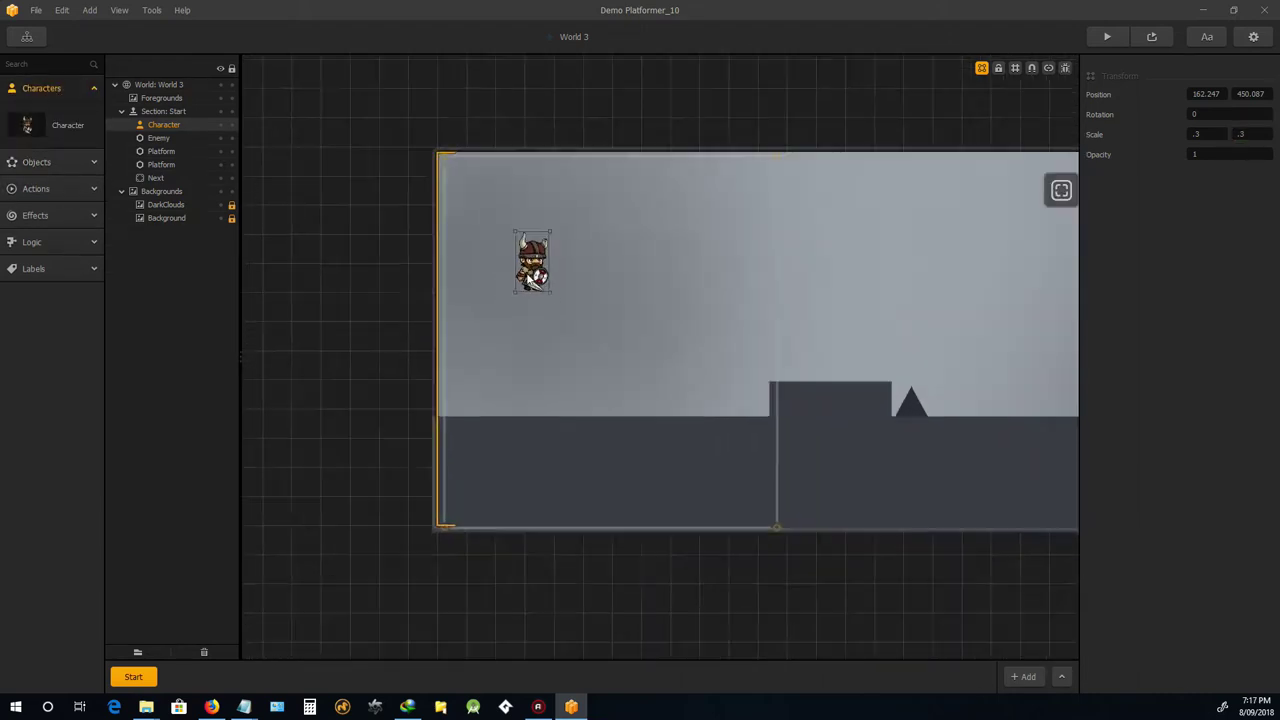
left_click_drag(537, 272, 533, 331)
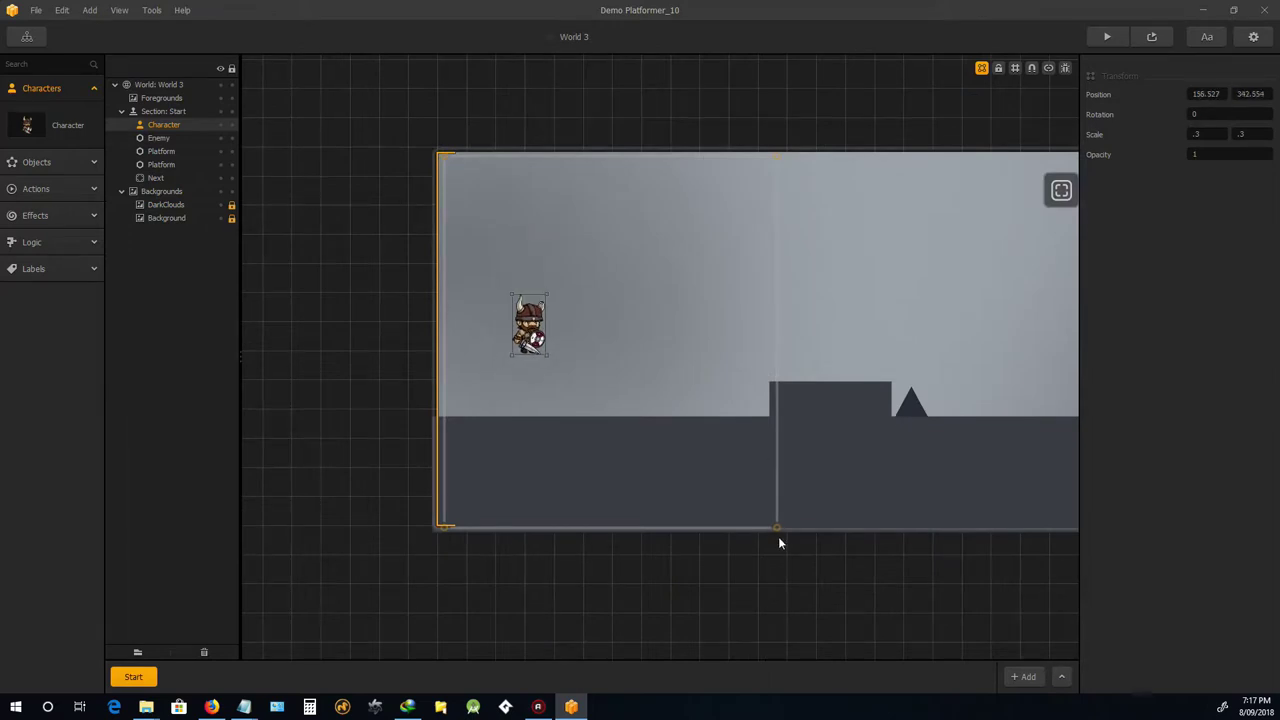
Narrow World 3's camera tracking frame to a thin vertical strip around the character
left_click_drag(776, 528, 537, 528)
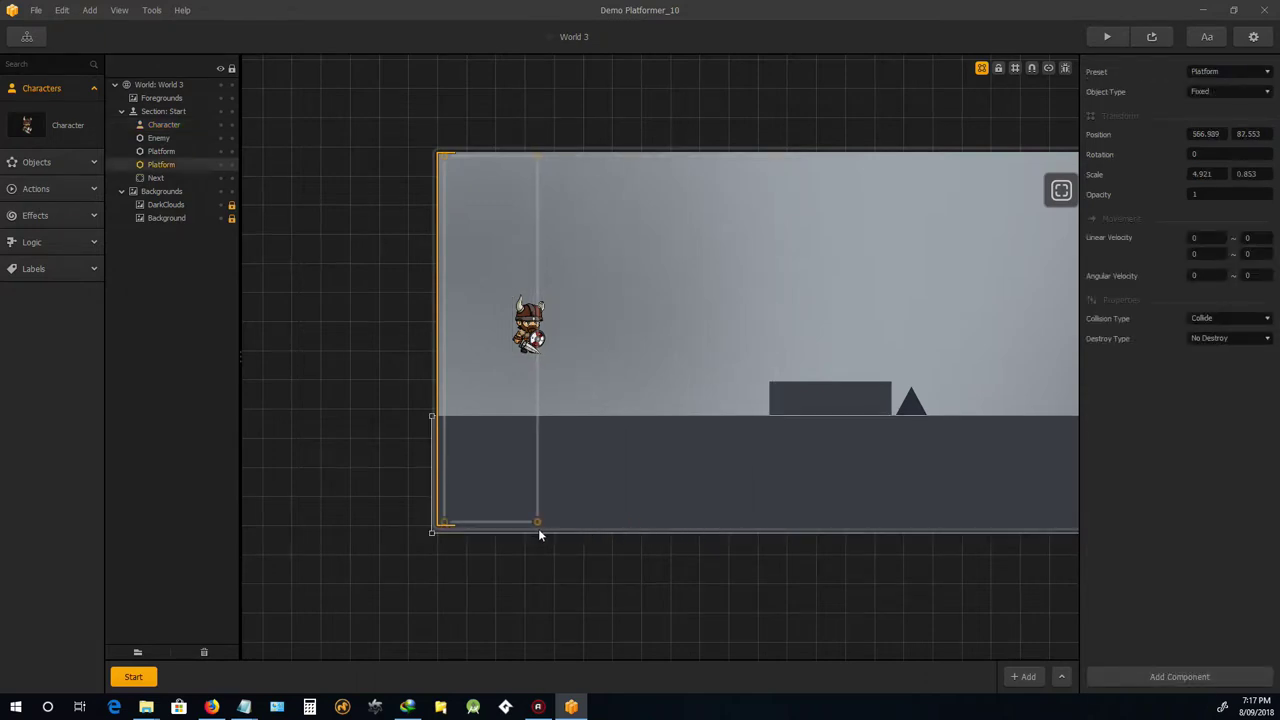
left_click_drag(443, 525, 525, 530)
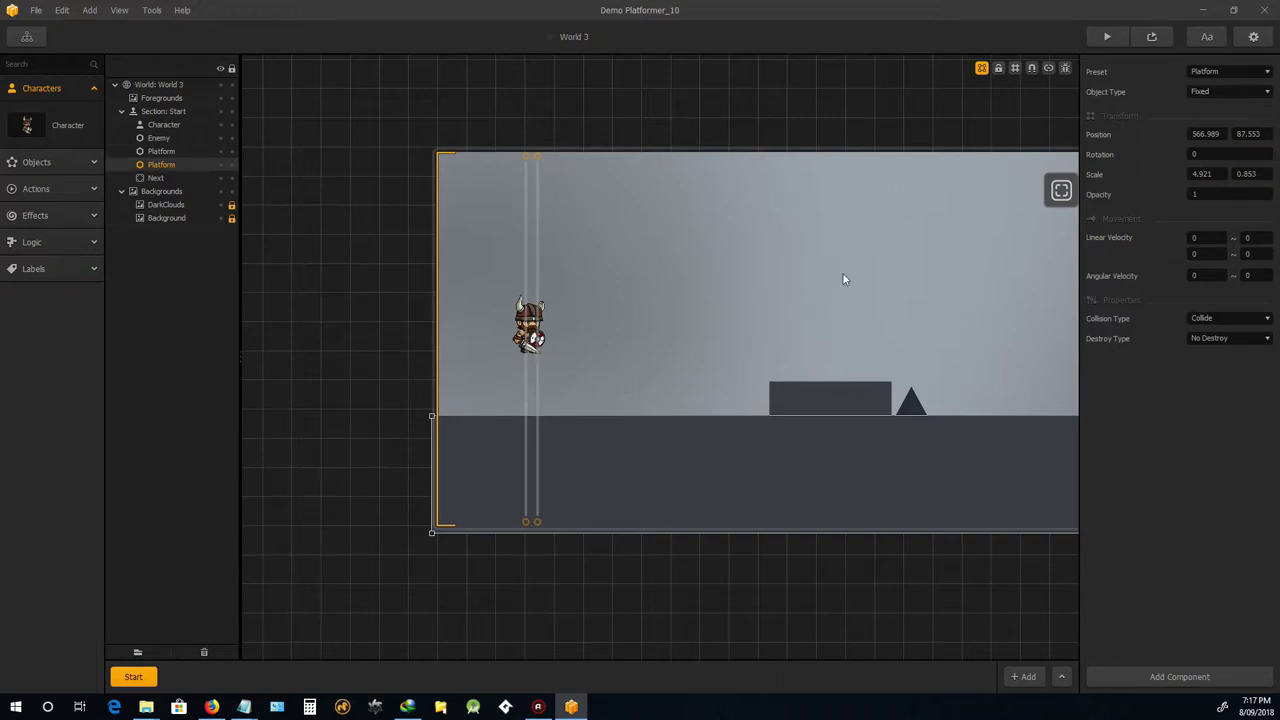
Shorten World 3's Start section so that its end boundary lies just past the end of the ground platform
scroll(558, 286, "down", 5)
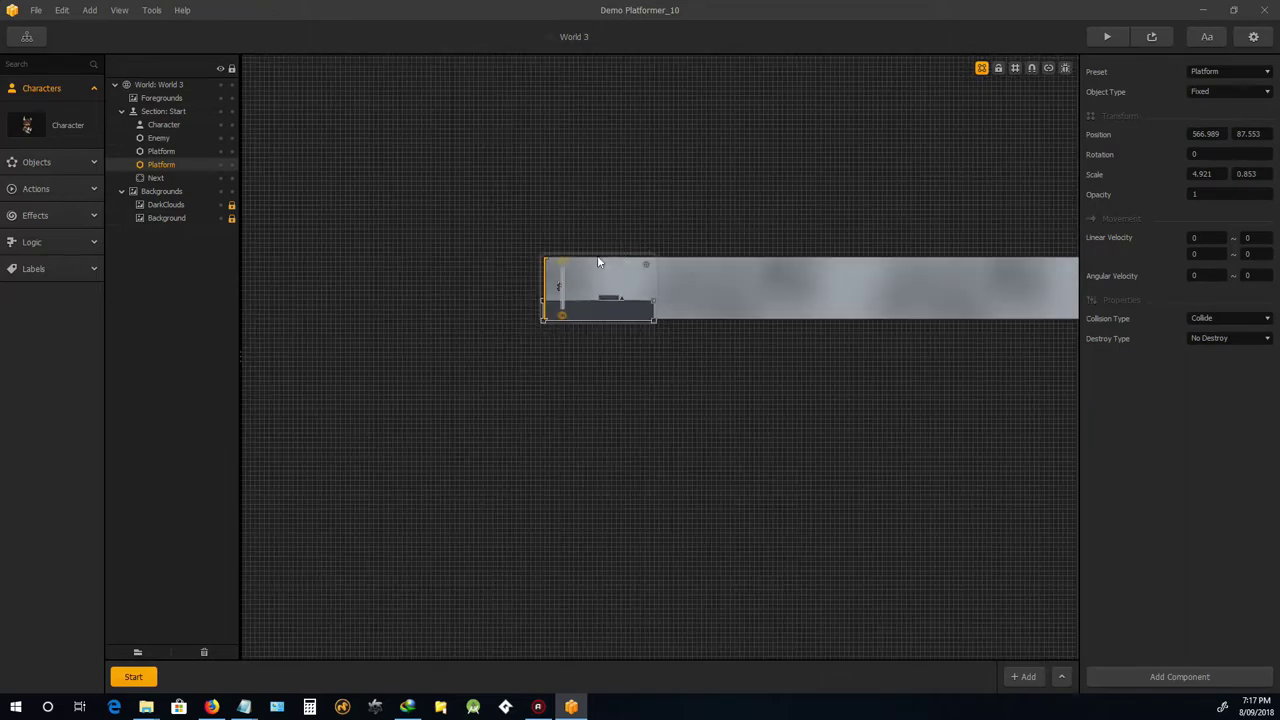
middle_click_drag(933, 152, 480, 163)
scroll(614, 197, "up", 1)
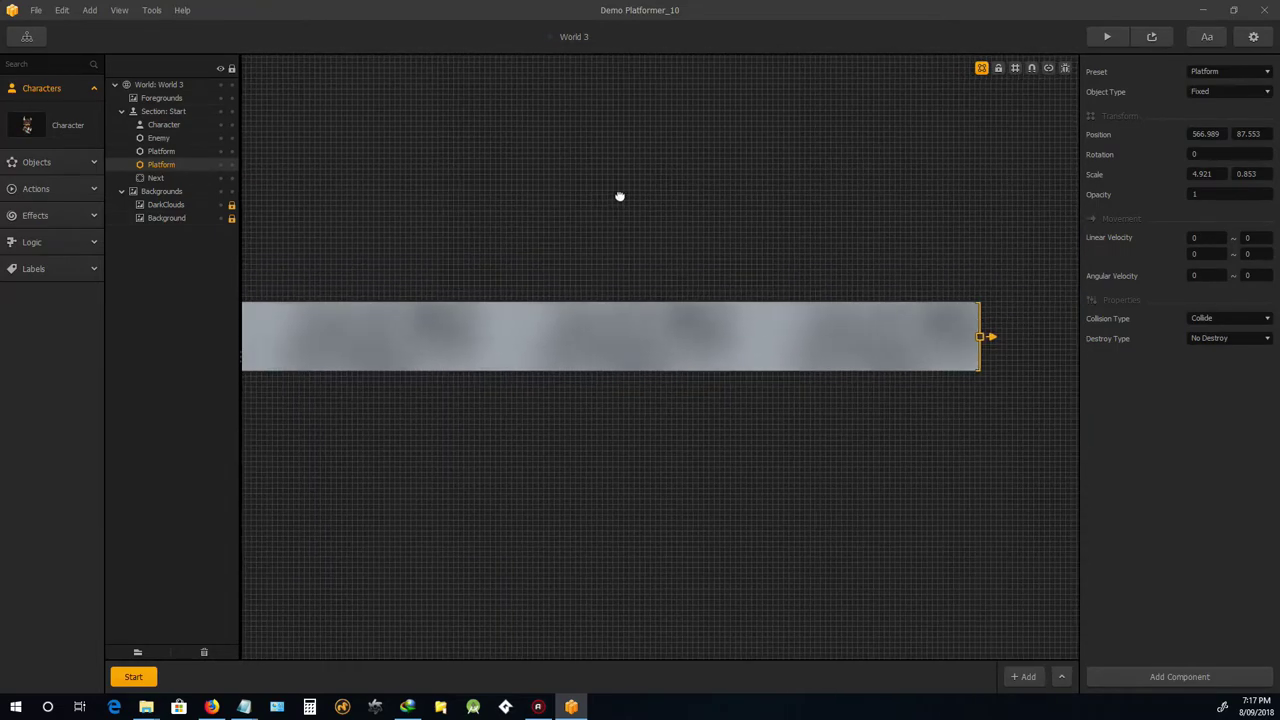
left_click_drag(965, 338, 260, 400)
middle_click_drag(314, 453, 903, 483)
left_click_drag(873, 365, 647, 369)
scroll(606, 367, "up", 5)
scroll(591, 300, "up", 1)
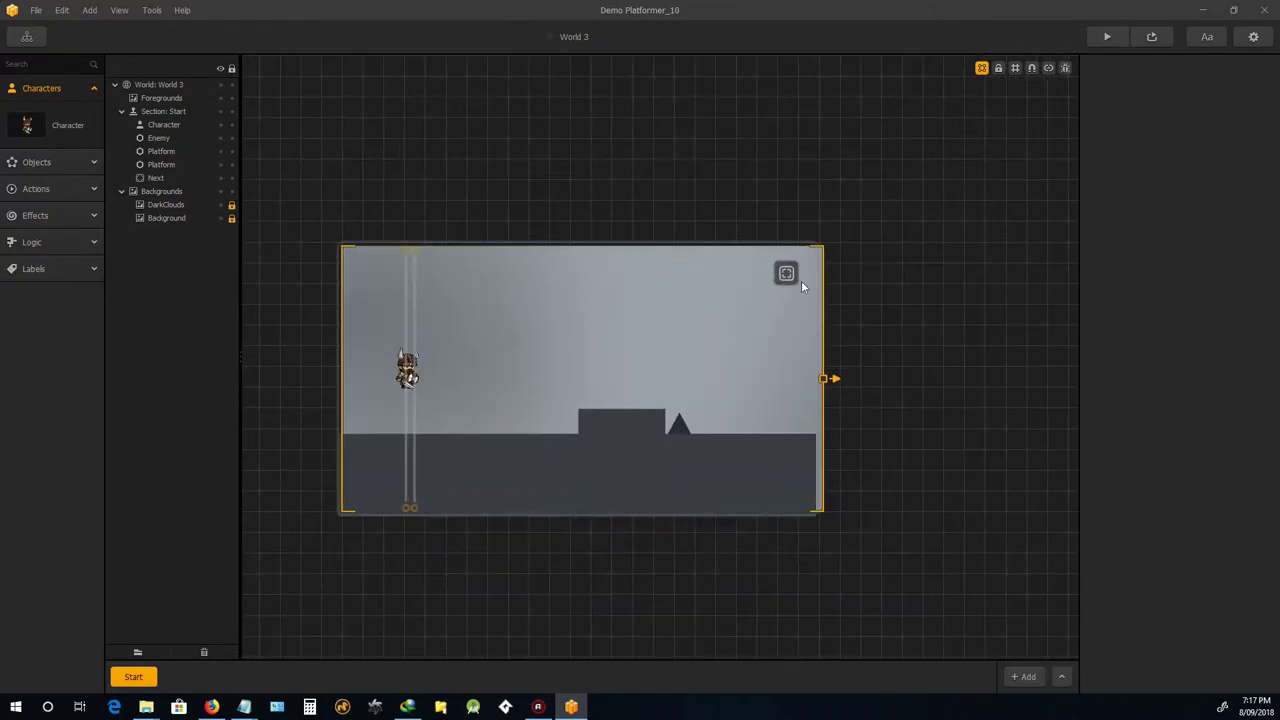
Move World 3's Next jump area beyond the triangle enemy to about 997, 309 and enlarge it to about 4.38 by 3.87 scale
left_click(795, 276)
left_click_drag(787, 275, 715, 348)
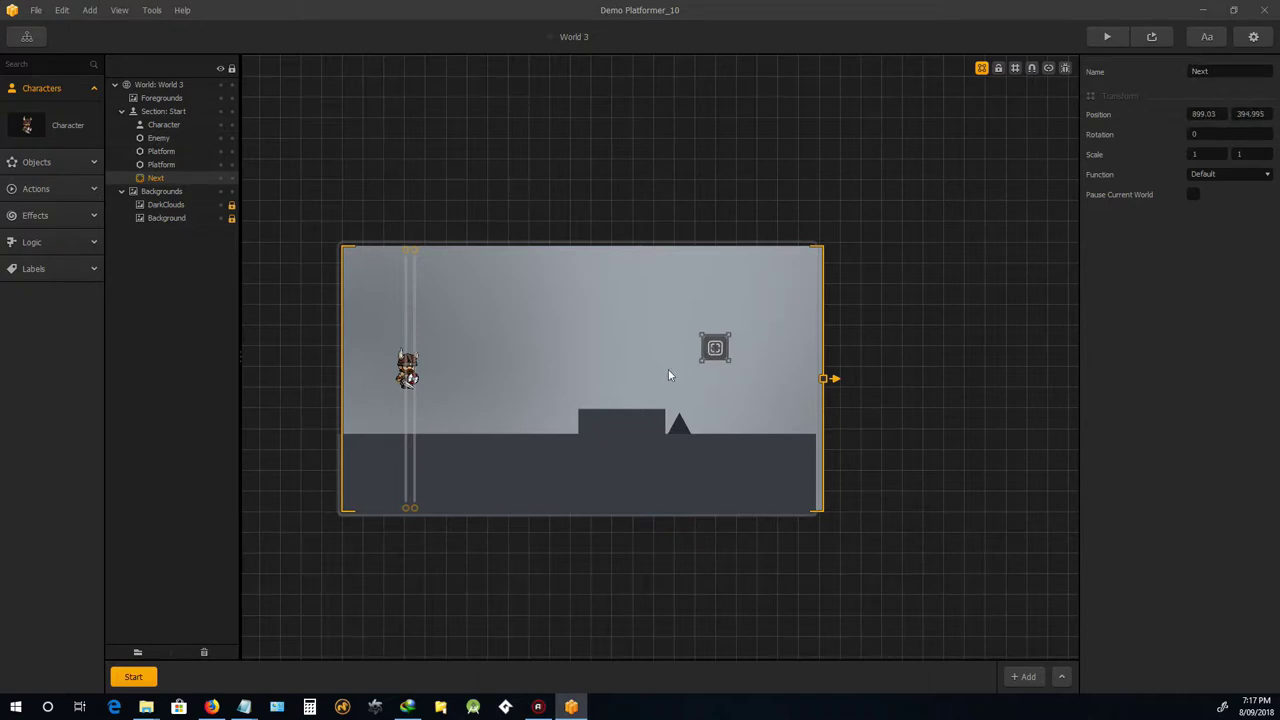
left_click(56, 195)
left_click(60, 194)
left_click(48, 242)
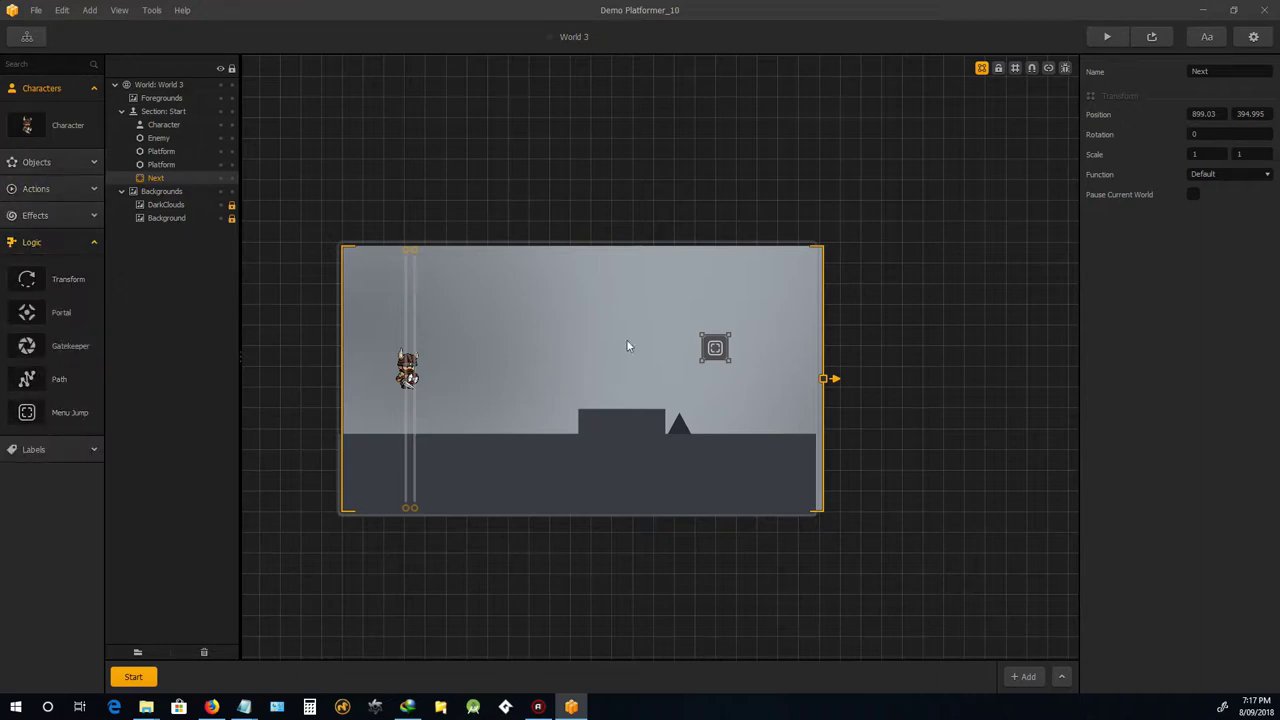
left_click_drag(731, 361, 811, 434)
left_click_drag(757, 381, 760, 380)
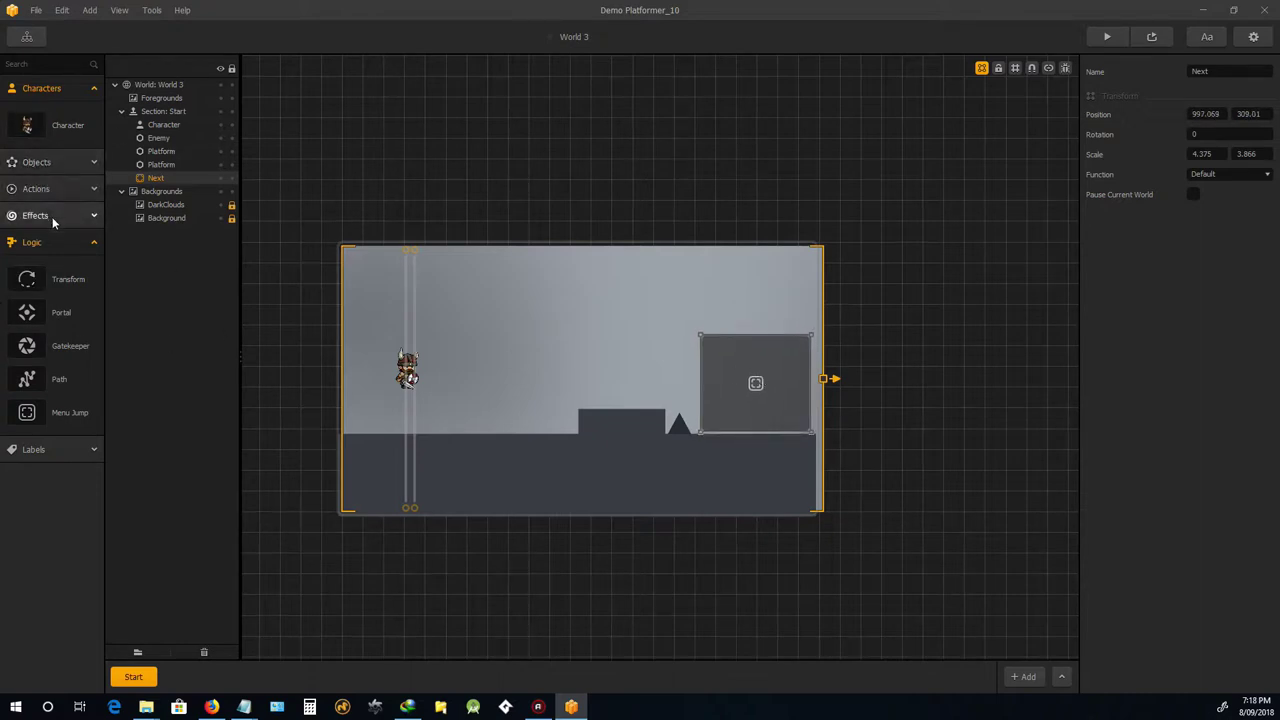
Add a coin above the start of World 3's raised platform, at about 593, 284, scaled to about 0.35
left_click(54, 162)
left_click(54, 162)
left_click(40, 190)
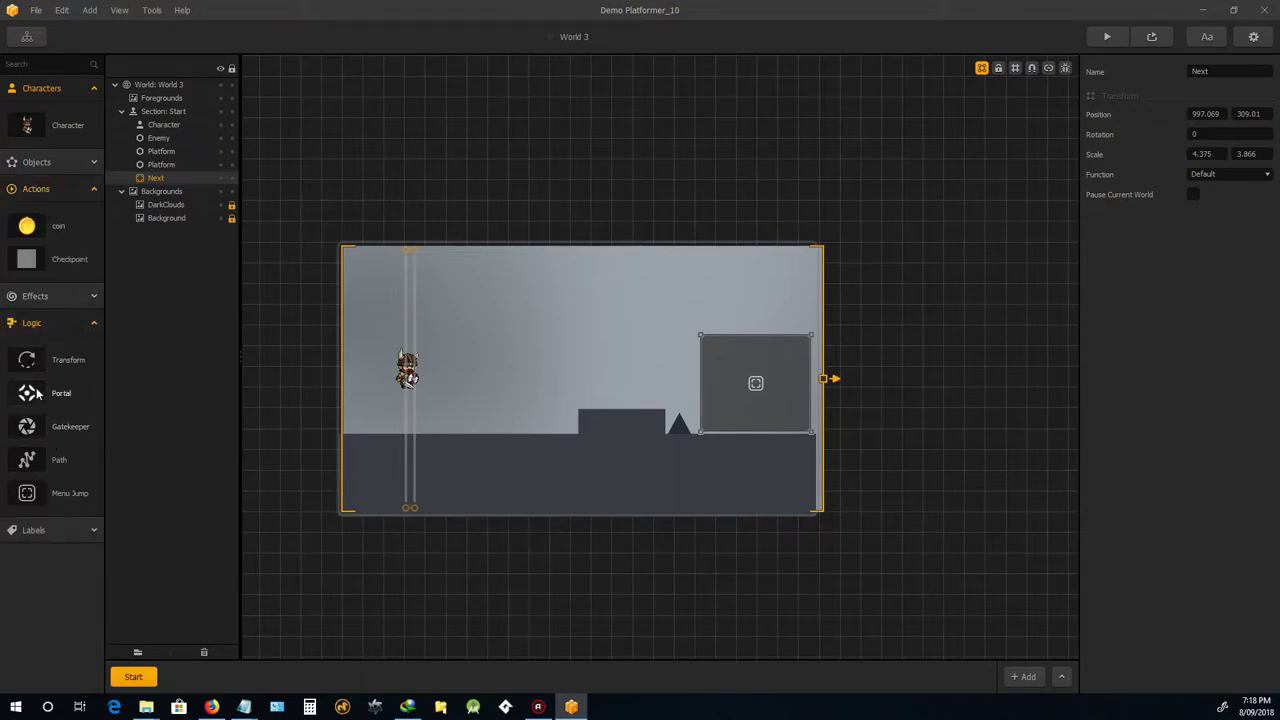
left_click_drag(24, 232, 601, 357)
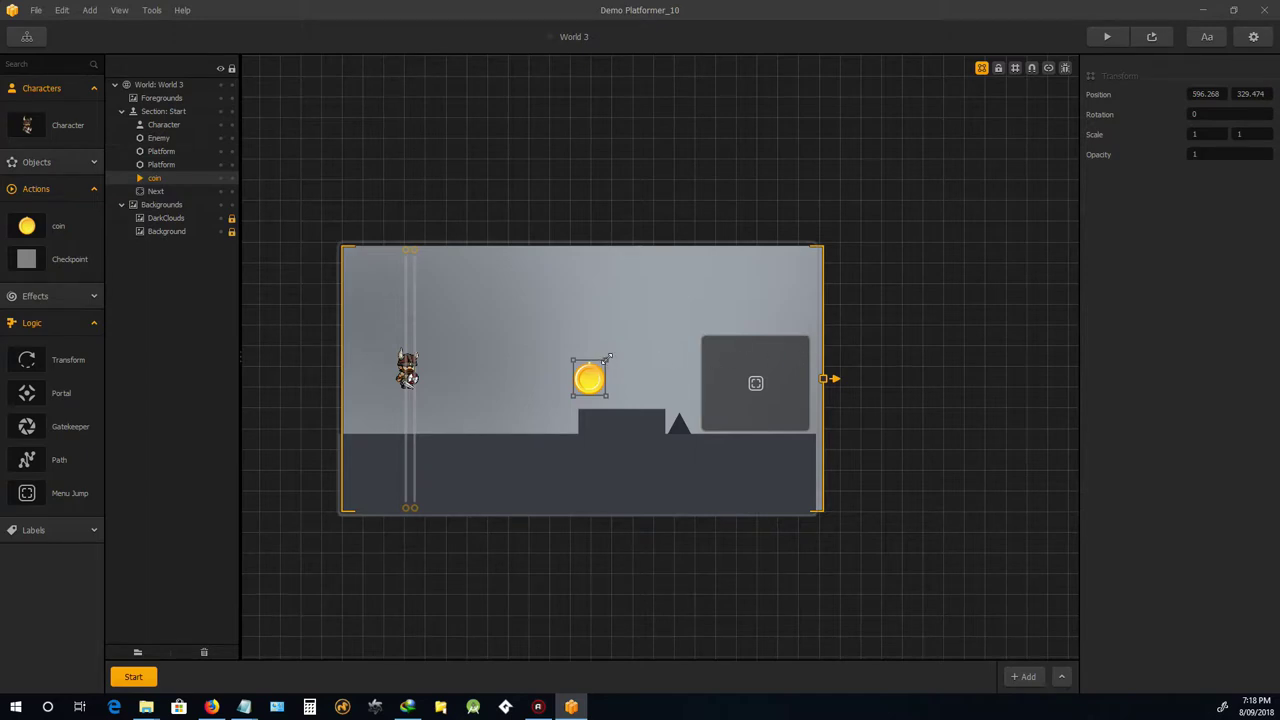
left_click_drag(609, 356, 580, 412)
scroll(600, 378, "up", 3)
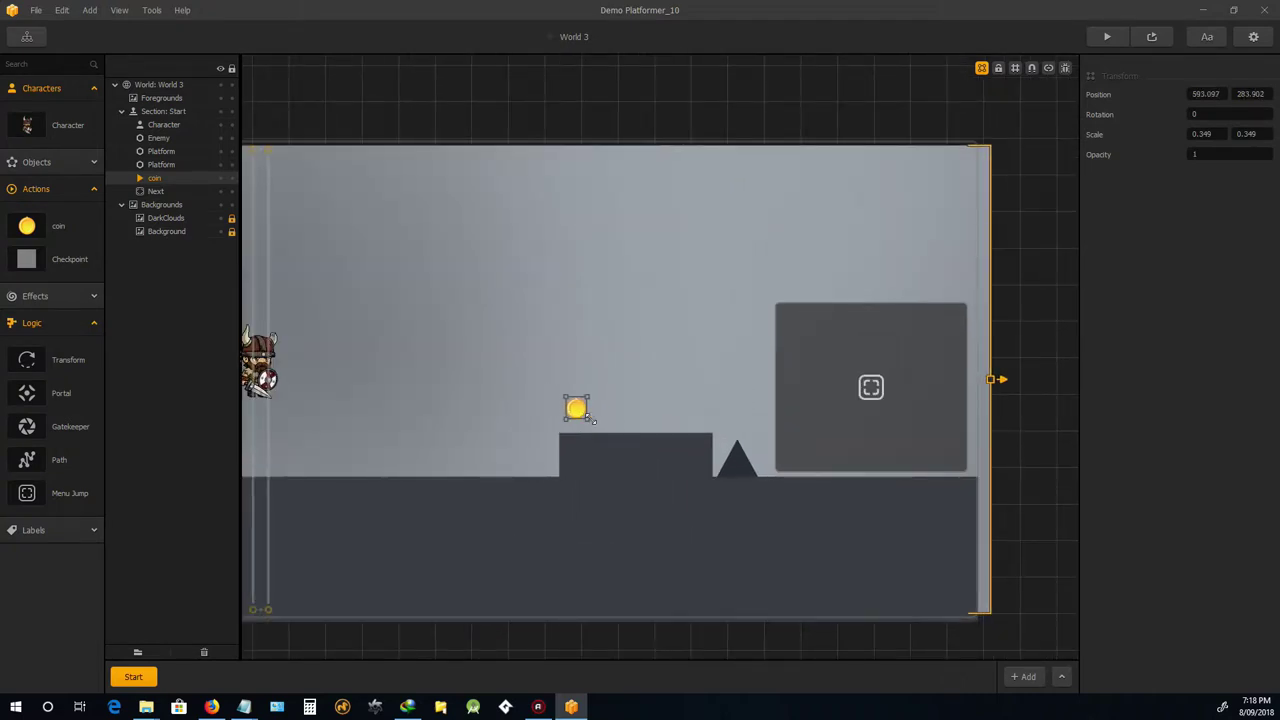
Duplicate the World 3 coin six times to form a row of seven above the raised platform
key("ctrl+d")
key("ctrl+d")
key("ctrl+d")
key("ctrl+d")
key("ctrl+d")
key("ctrl+d")
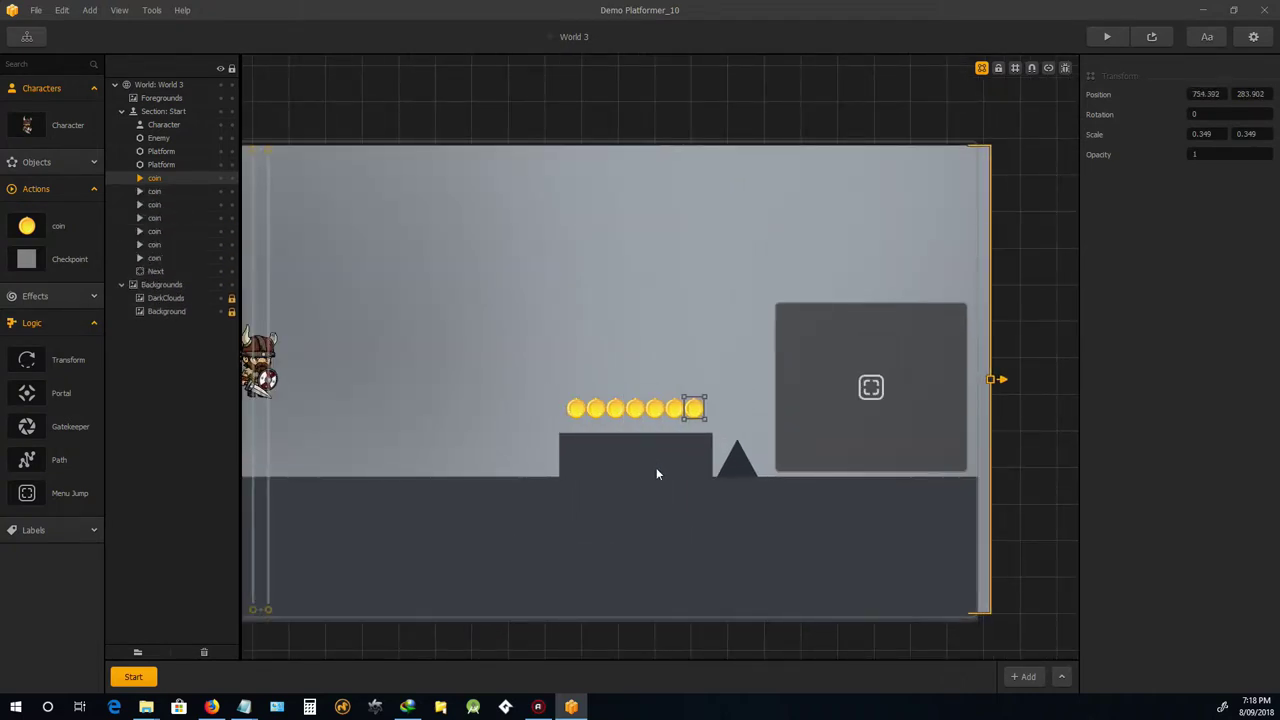
left_click(664, 520)
scroll(697, 456, "down", 4)
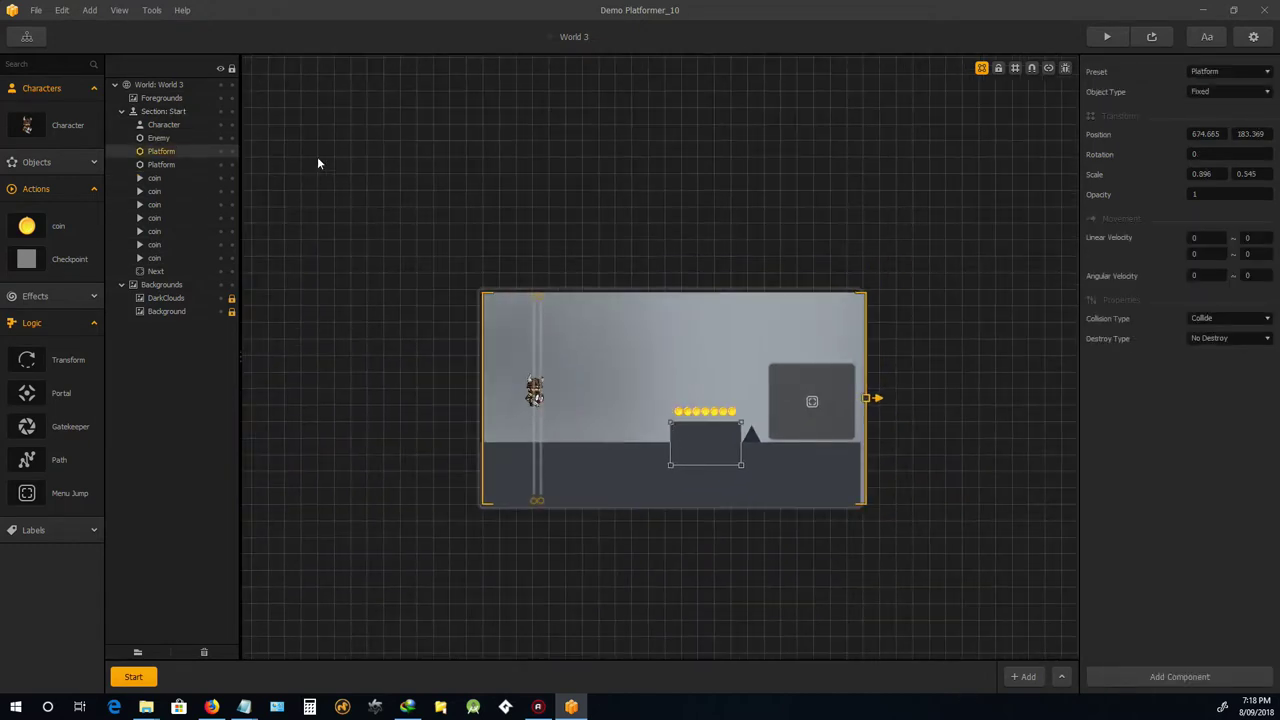
scroll(340, 152, "up", 1)
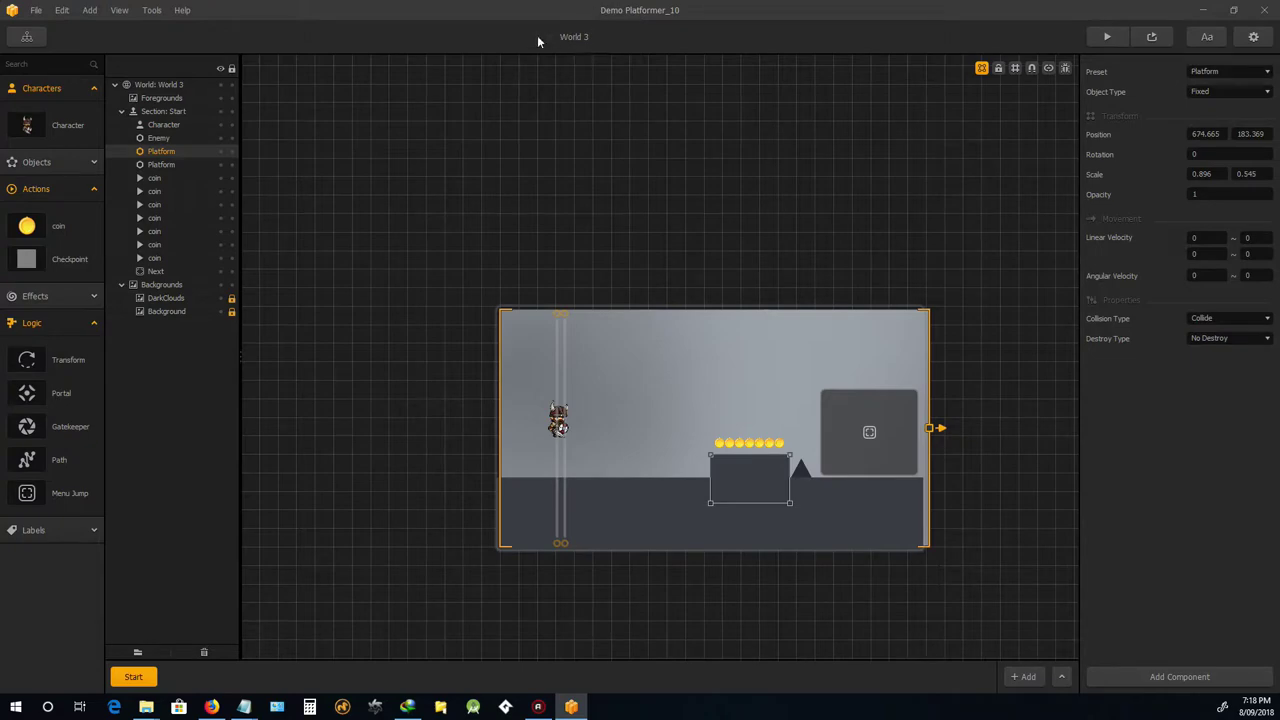
scroll(646, 163, "up", 1)
scroll(645, 167, "down", 2)
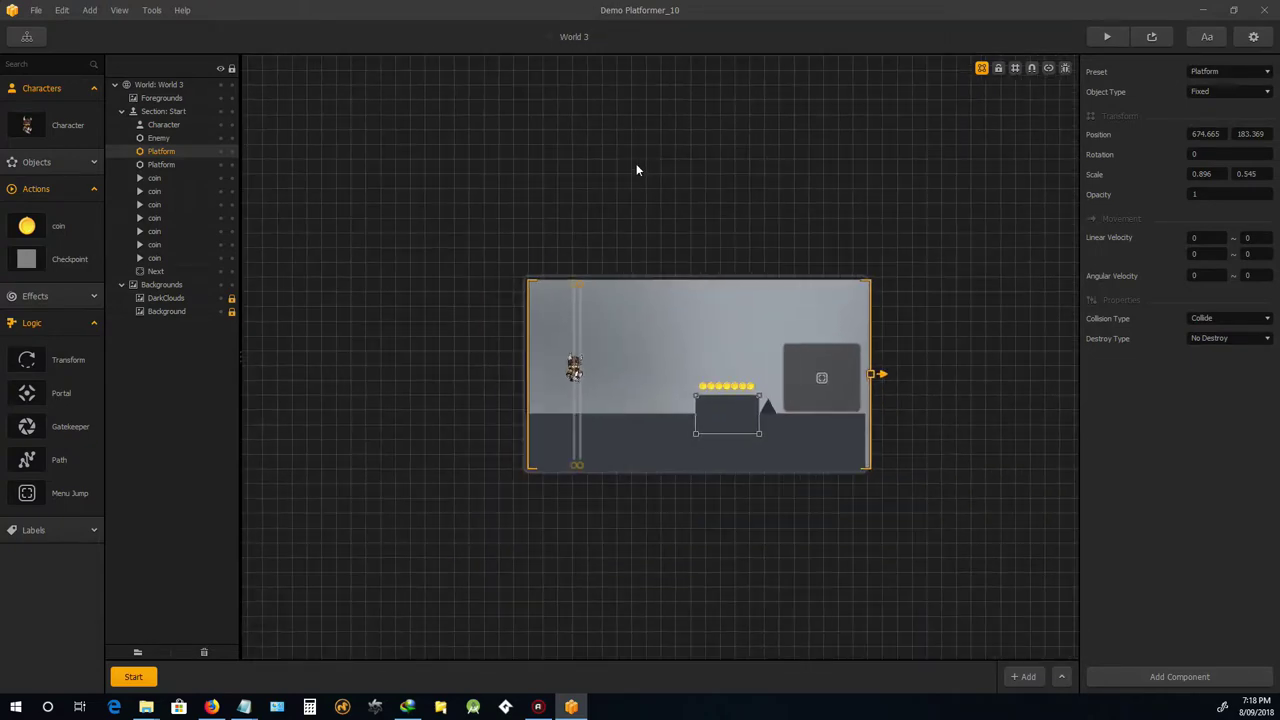
scroll(713, 292, "up", 2)
scroll(698, 285, "down", 1)
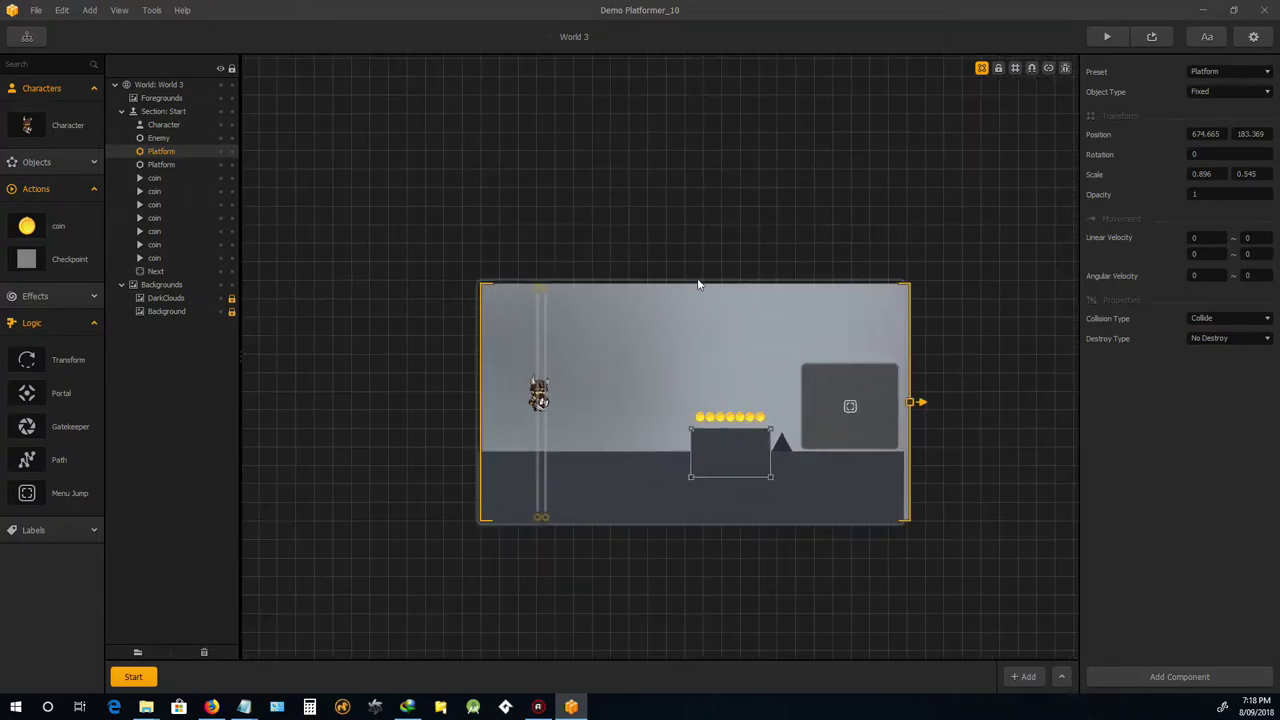
Open World 2 from the Game Mind Map and place a coin above its raised platform
left_click(27, 36)
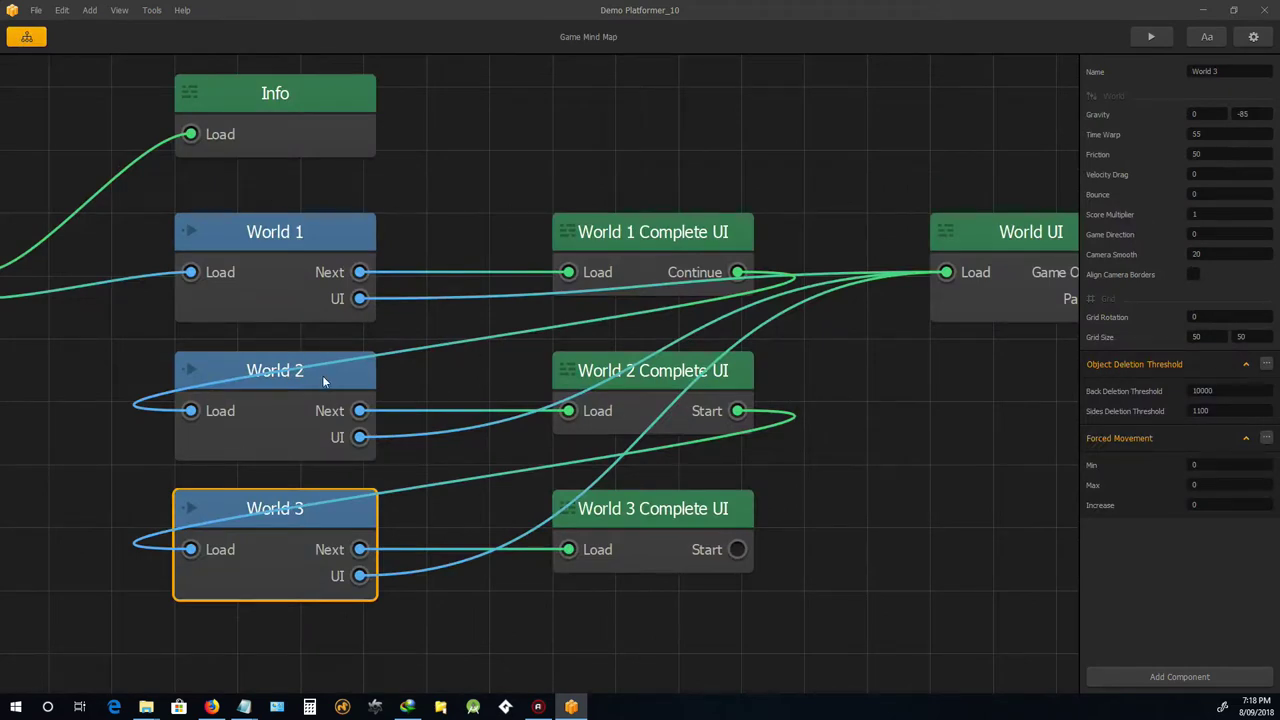
double_click(326, 378)
scroll(782, 438, "up", 1)
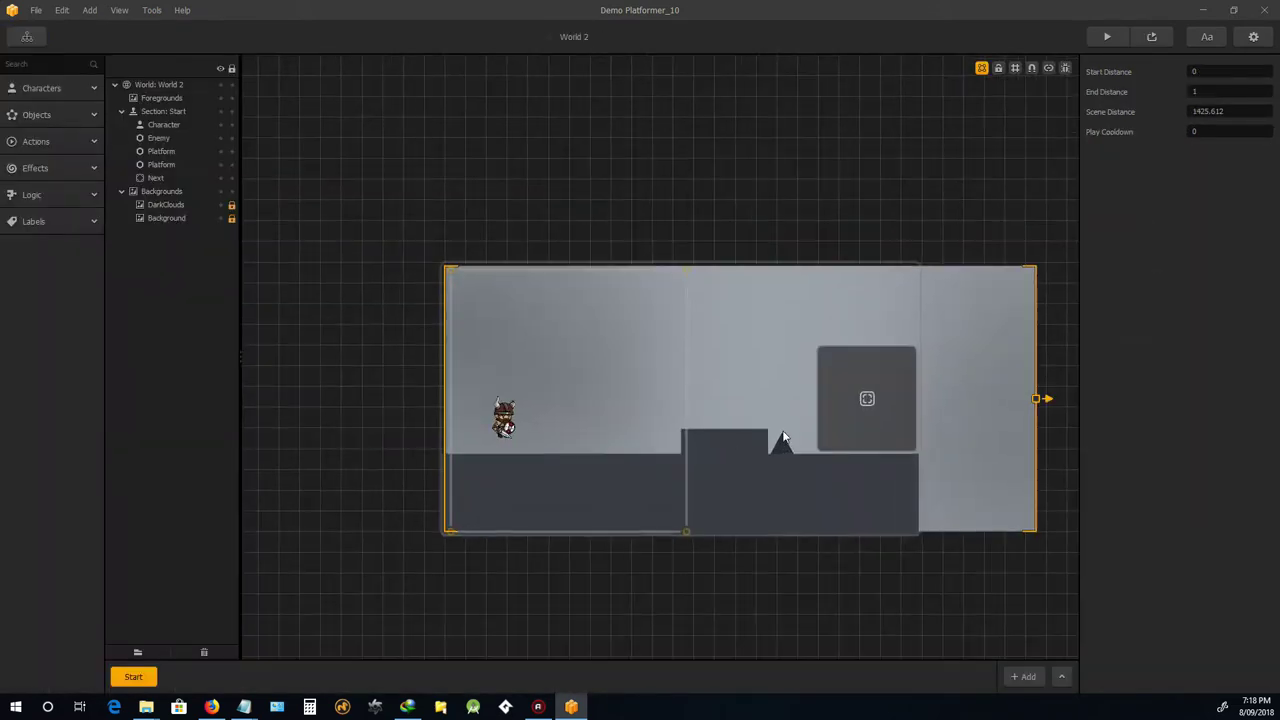
left_click(45, 140)
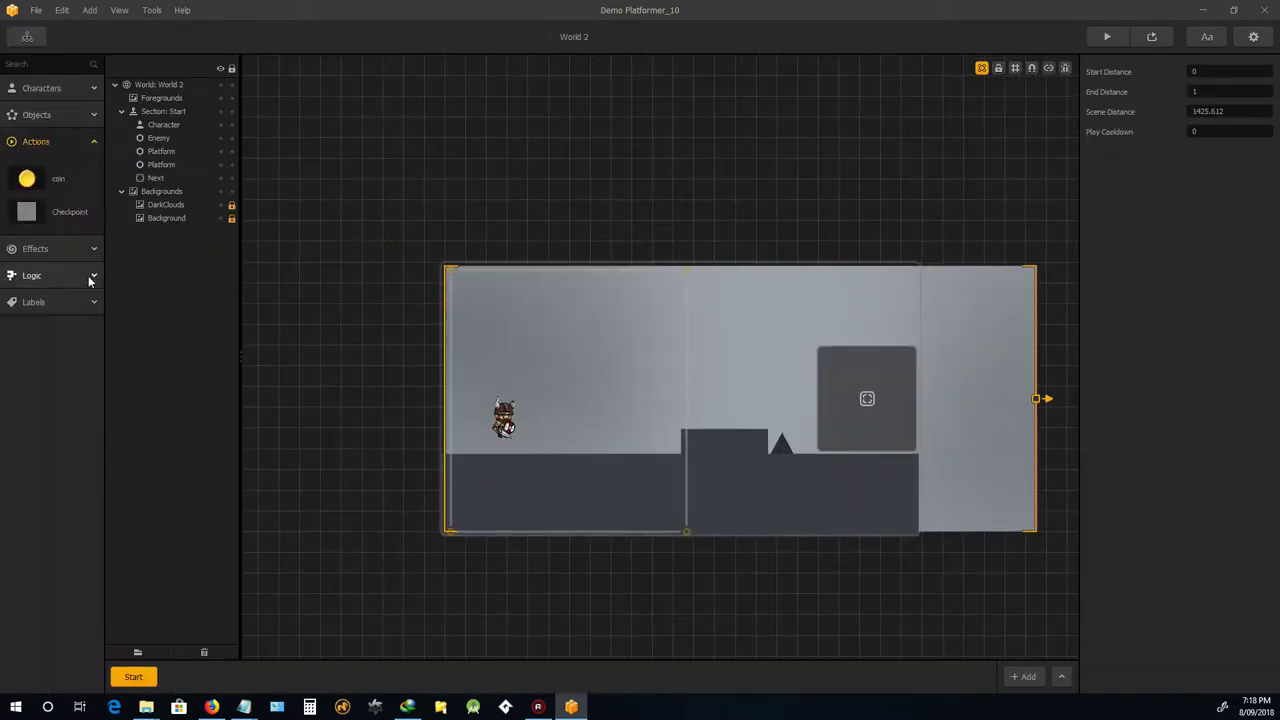
left_click_drag(27, 178, 698, 396)
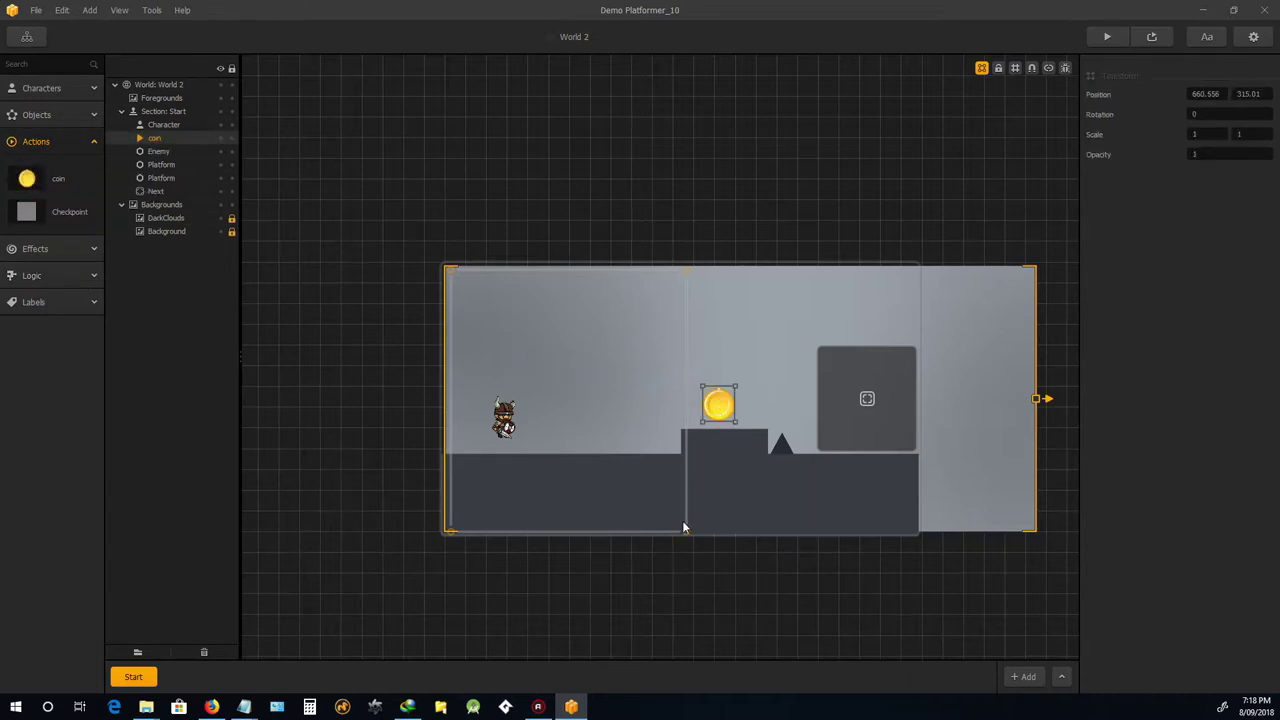
Narrow World 2's camera tracking frame to a thin vertical strip around the character
left_click_drag(684, 527, 508, 560)
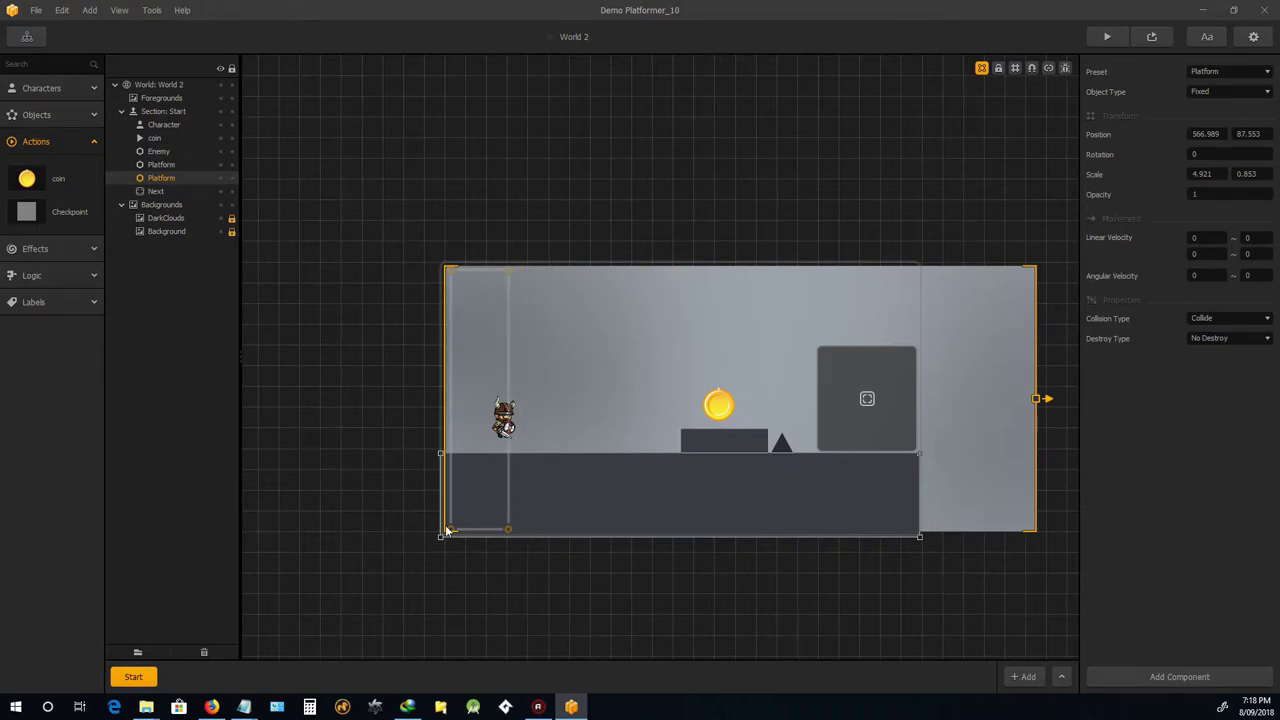
left_click_drag(448, 531, 501, 536)
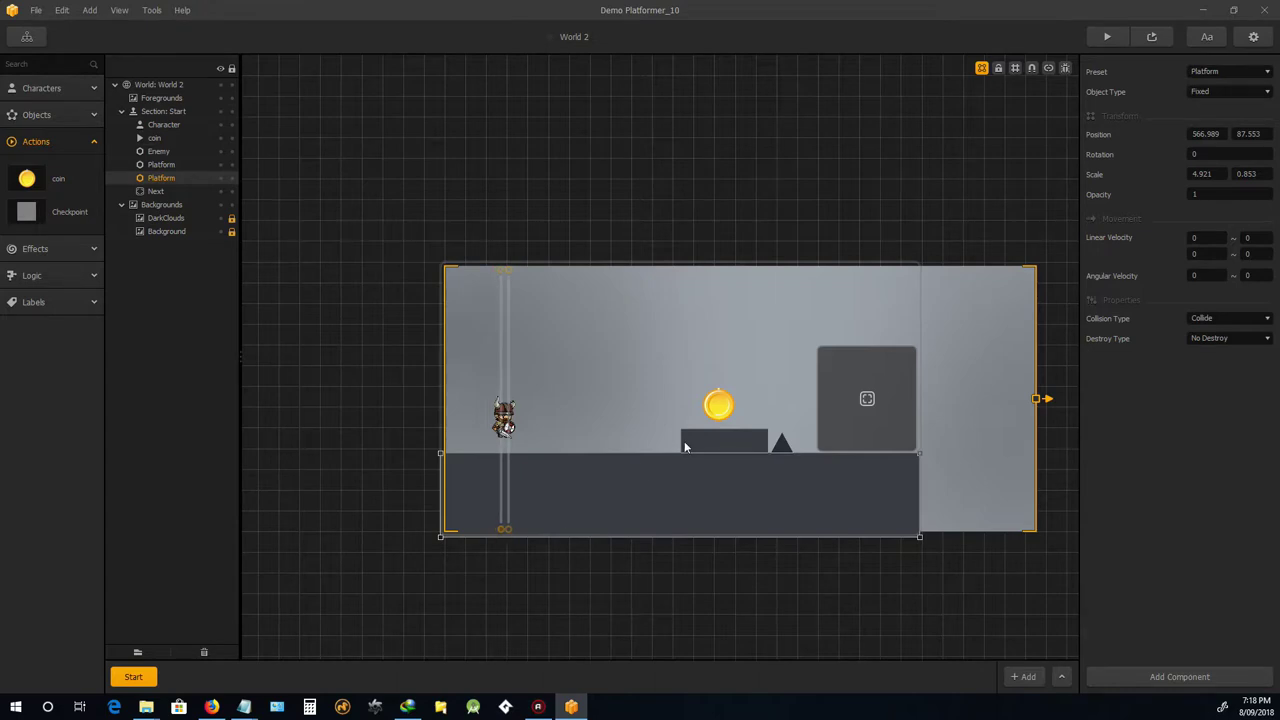
Scale the World 2 coin to about 0.54, move it to about 590, 283, and duplicate it three times into a row
left_click(719, 418)
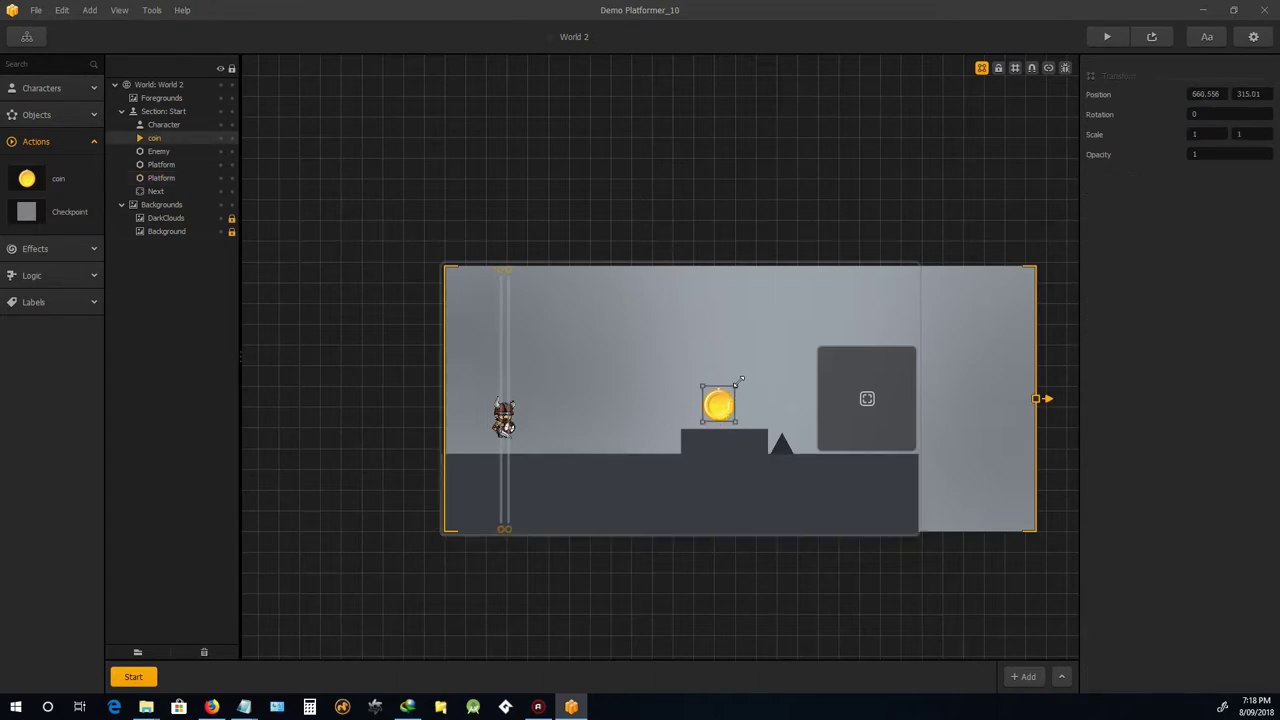
left_click_drag(735, 385, 691, 421)
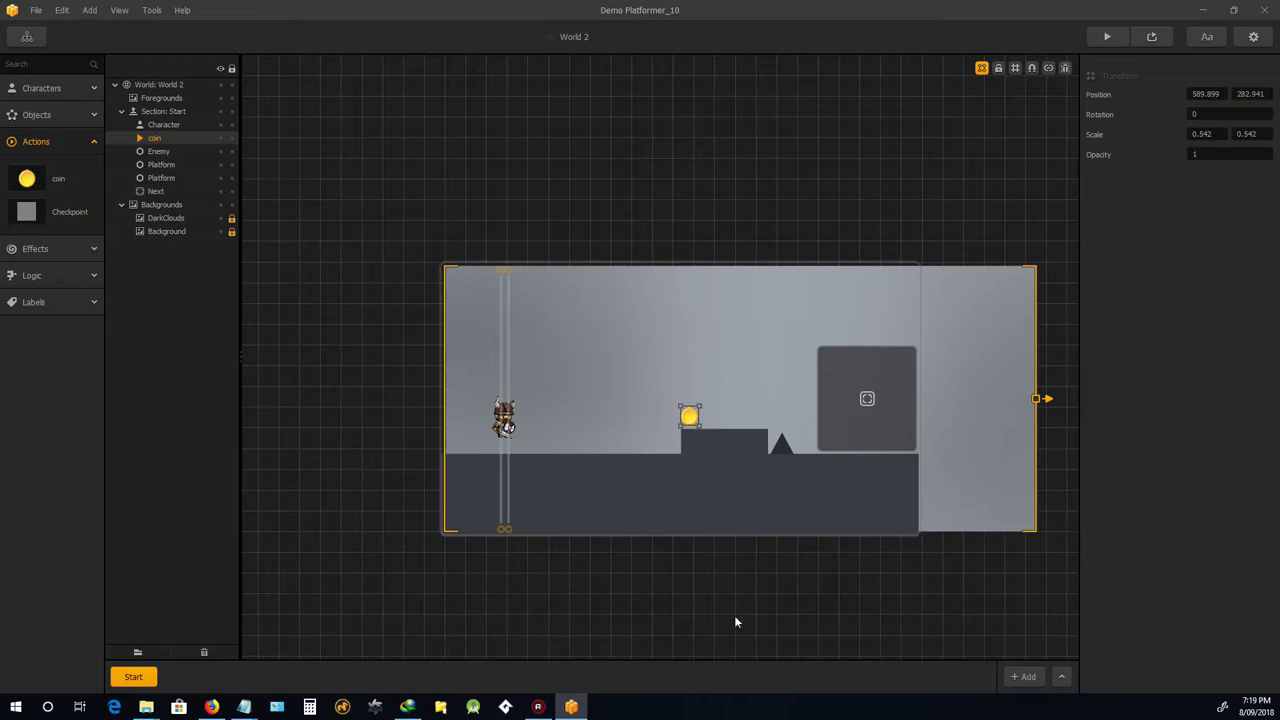
key("ctrl+d")
key("ctrl+d")
key("ctrl+d")
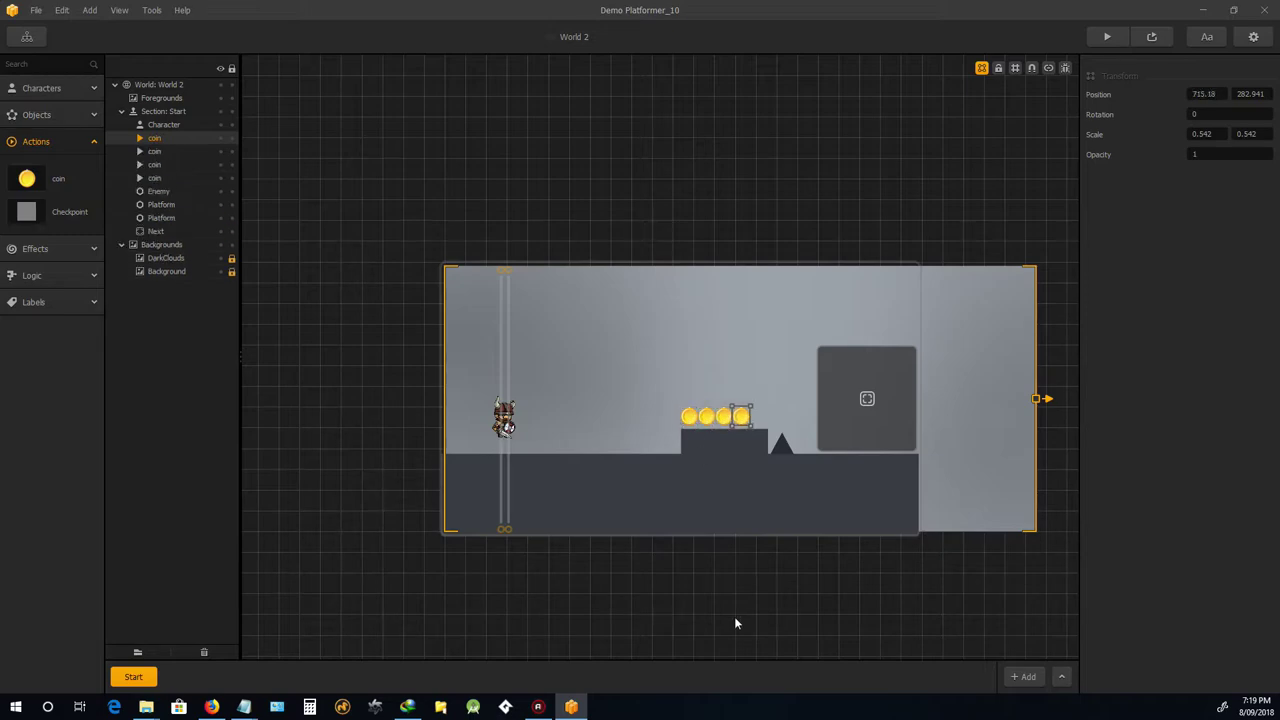
scroll(830, 348, "down", 1)
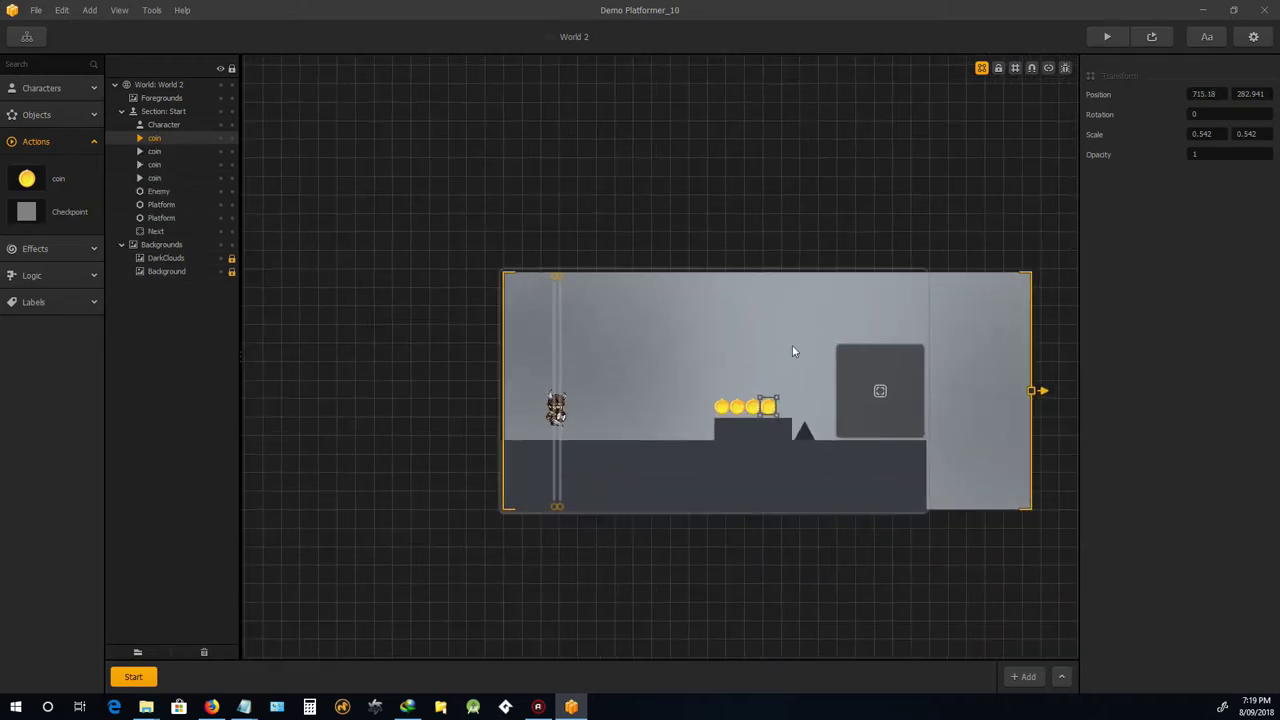
scroll(792, 350, "down", 2)
scroll(794, 380, "up", 2)
scroll(794, 388, "down", 2)
scroll(794, 392, "up", 2)
scroll(793, 388, "up", 2)
scroll(790, 370, "down", 2)
scroll(790, 370, "up", 3)
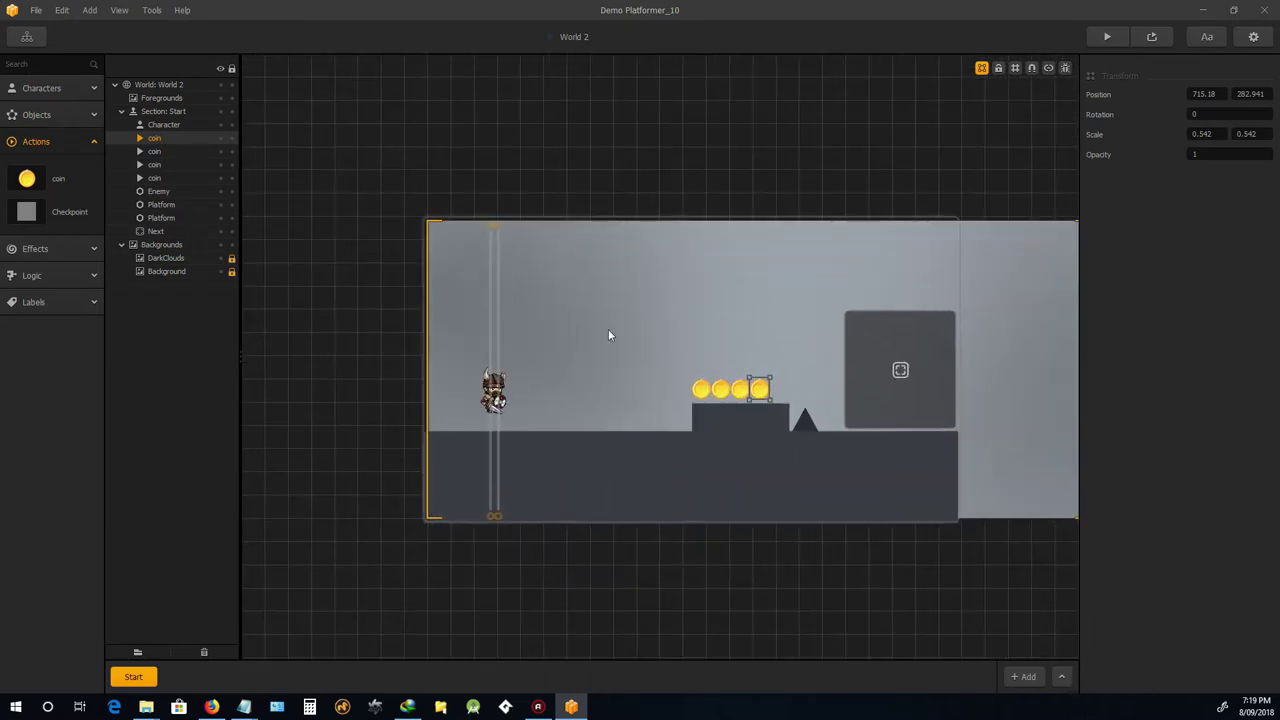
scroll(610, 335, "down", 2)
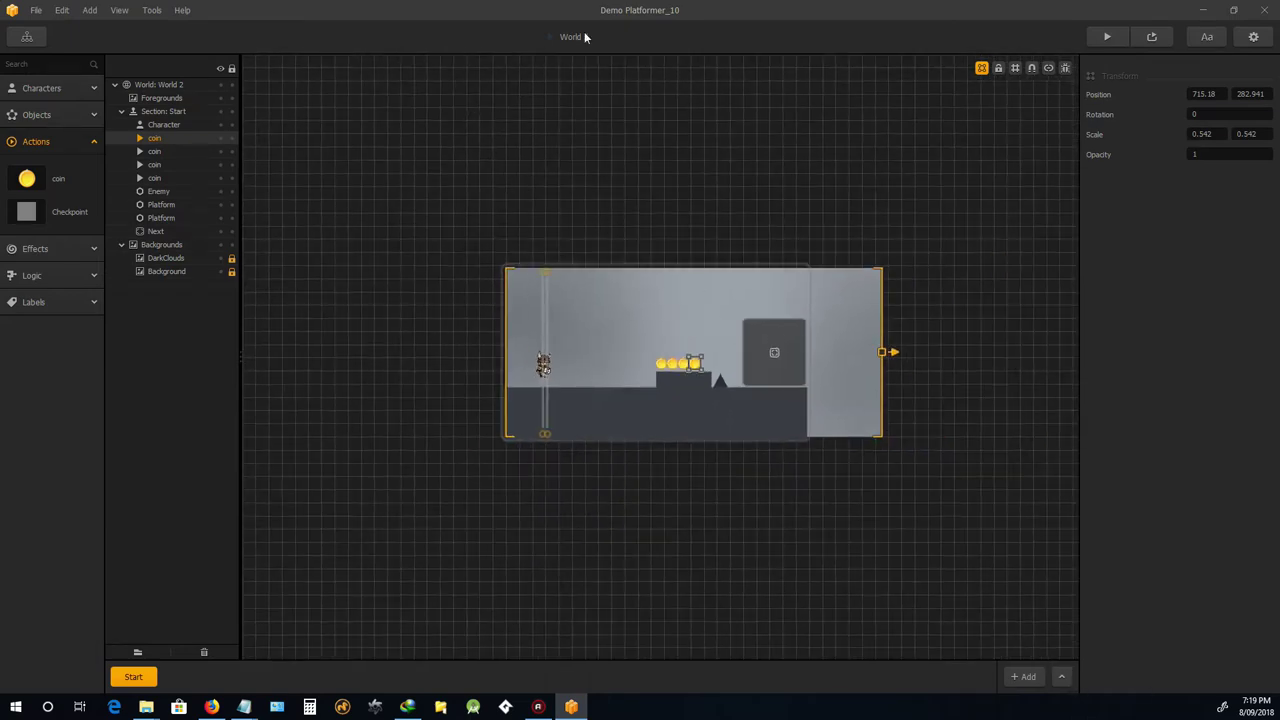
left_click(736, 188)
scroll(731, 360, "up", 2)
scroll(797, 396, "down", 1)
scroll(789, 382, "up", 2)
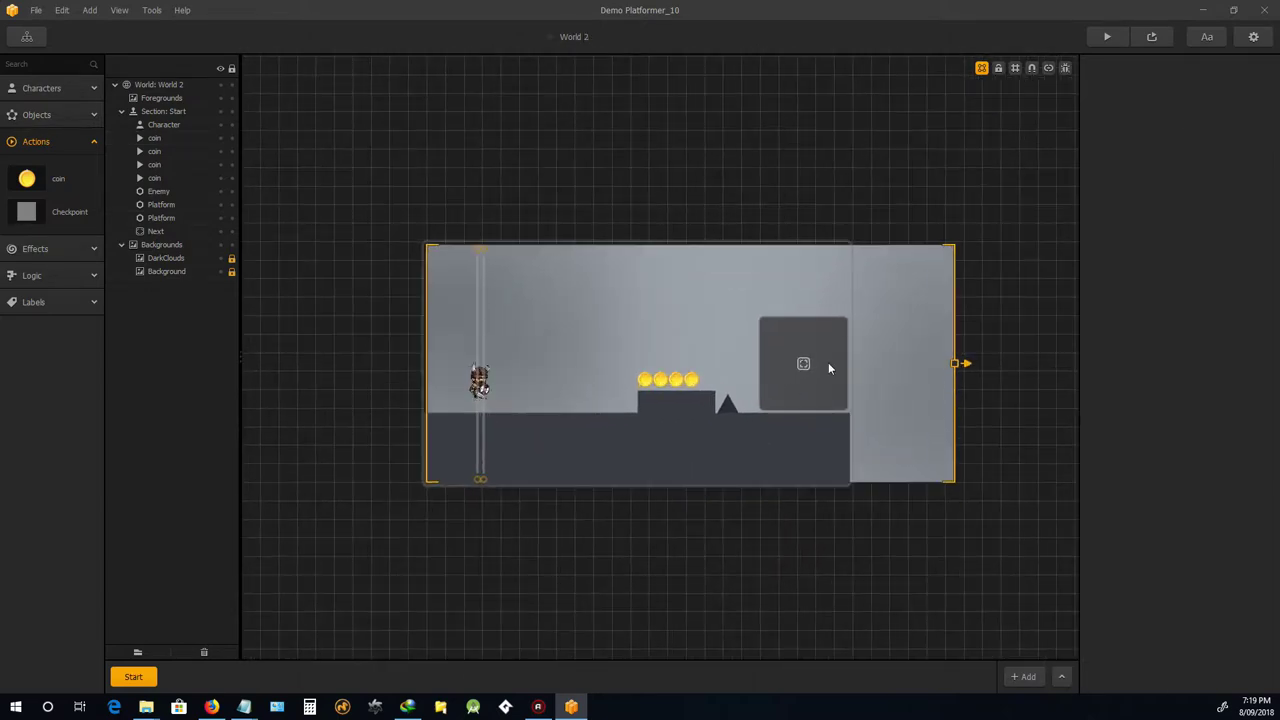
scroll(828, 366, "up", 2)
left_click(810, 391)
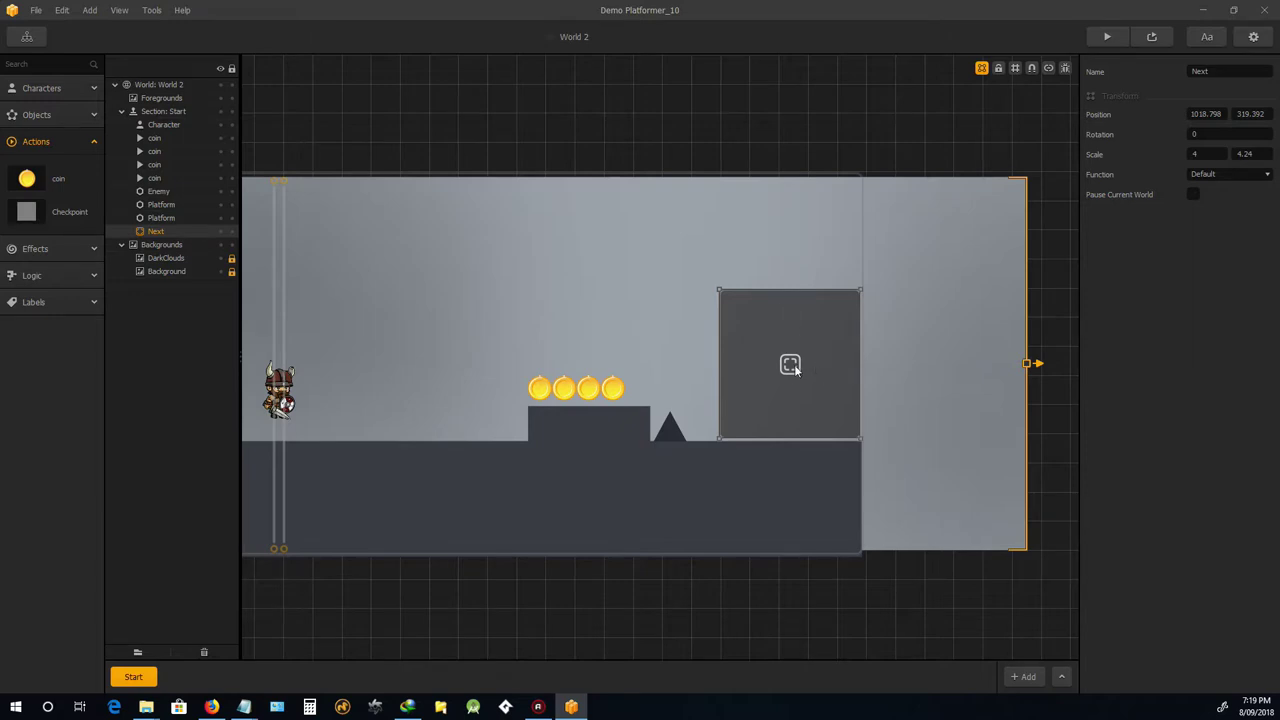
scroll(808, 362, "down", 2)
scroll(800, 362, "up", 3)
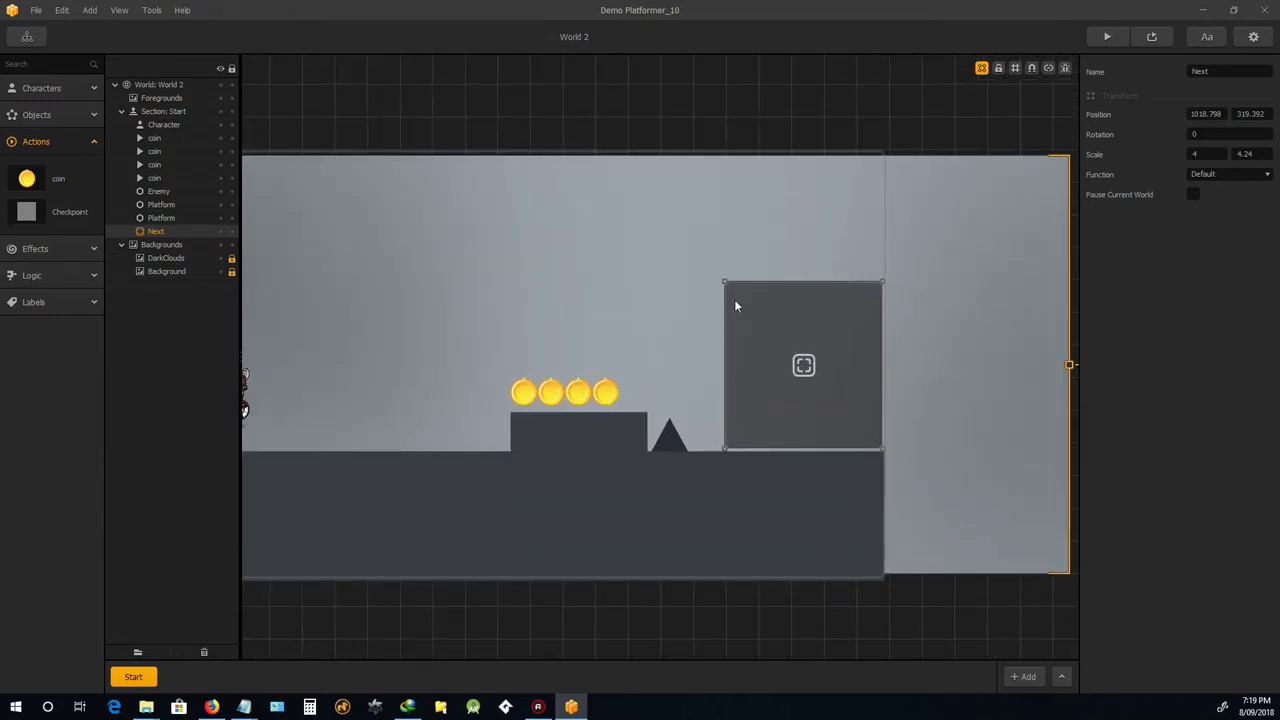
scroll(878, 414, "down", 3)
scroll(818, 352, "up", 2)
scroll(818, 352, "down", 1)
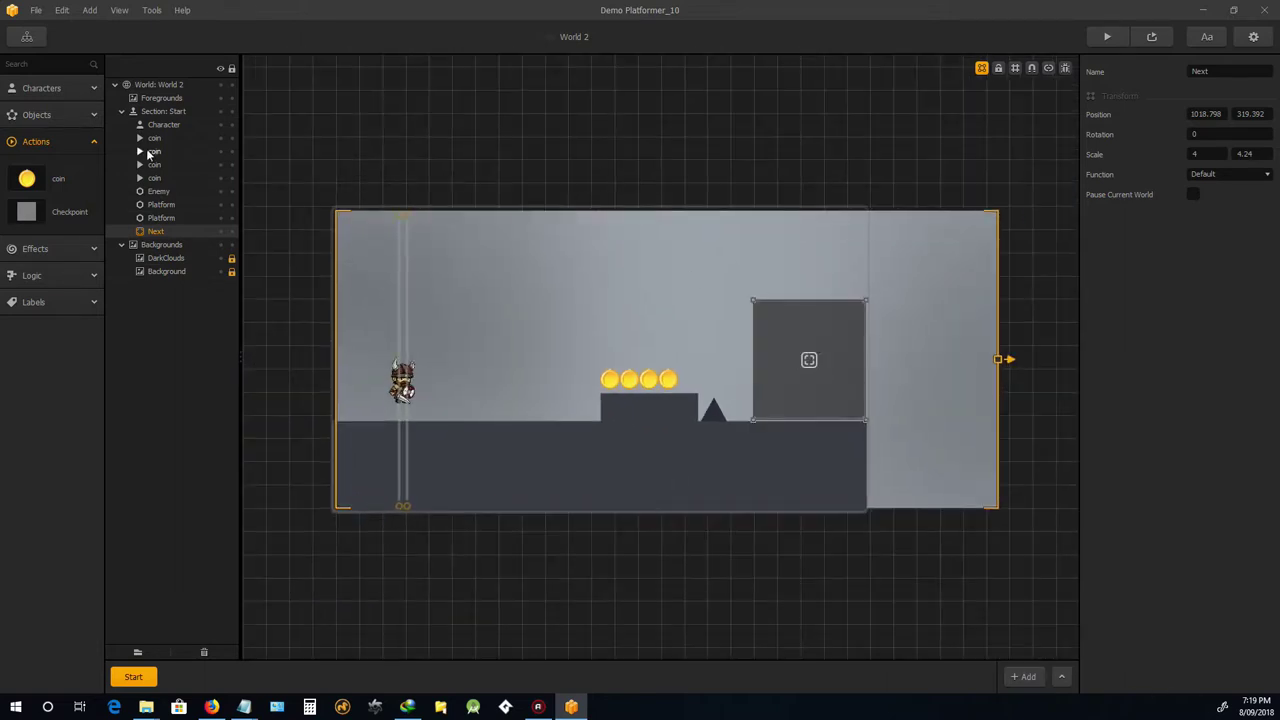
scroll(707, 283, "up", 1)
scroll(711, 287, "down", 1)
Return to the Game Mind Map and examine how the worlds connect to their completion screens, including World 3 and World 3 Complete UI
left_click(27, 36)
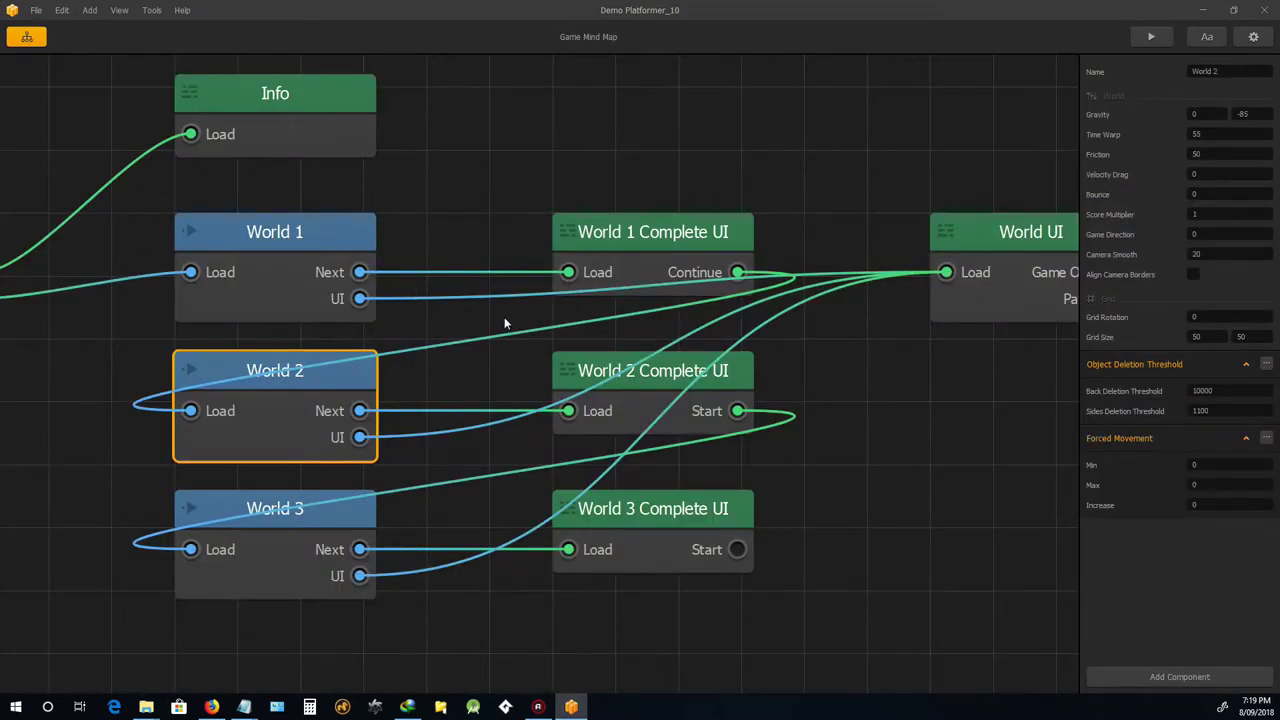
scroll(509, 320, "down", 5)
scroll(522, 360, "up", 2)
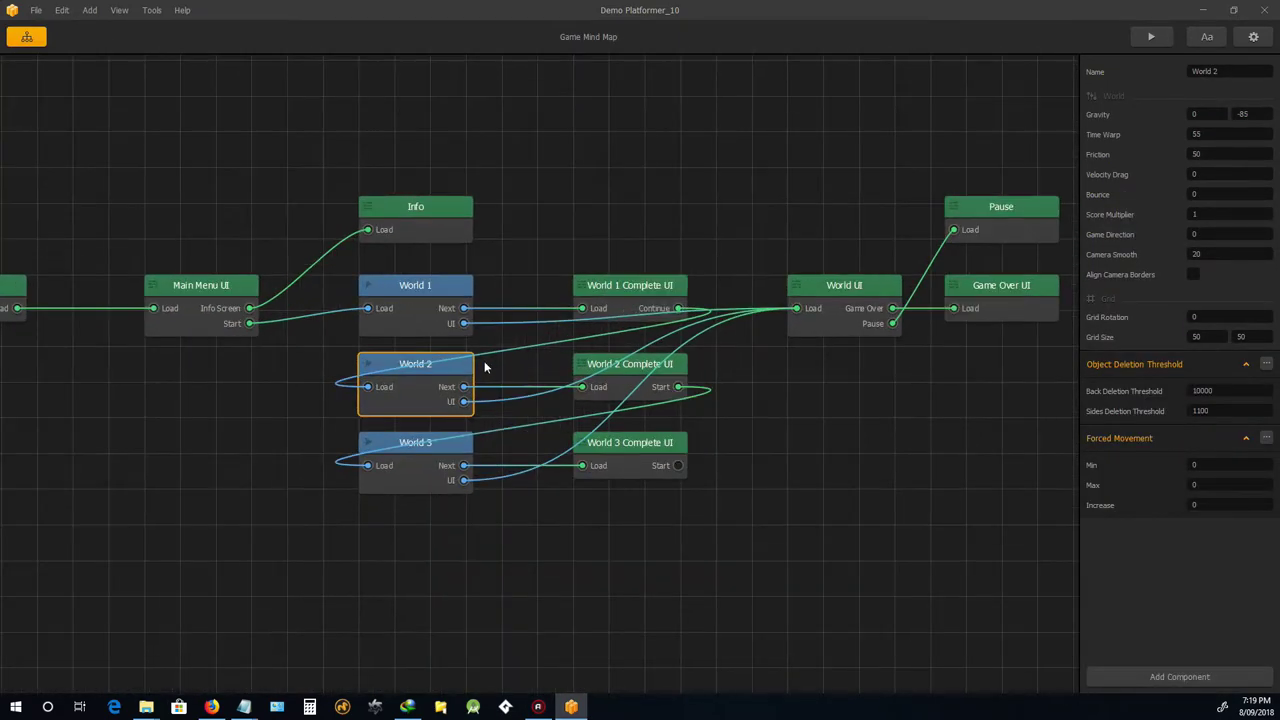
left_click(441, 450)
left_click(635, 447)
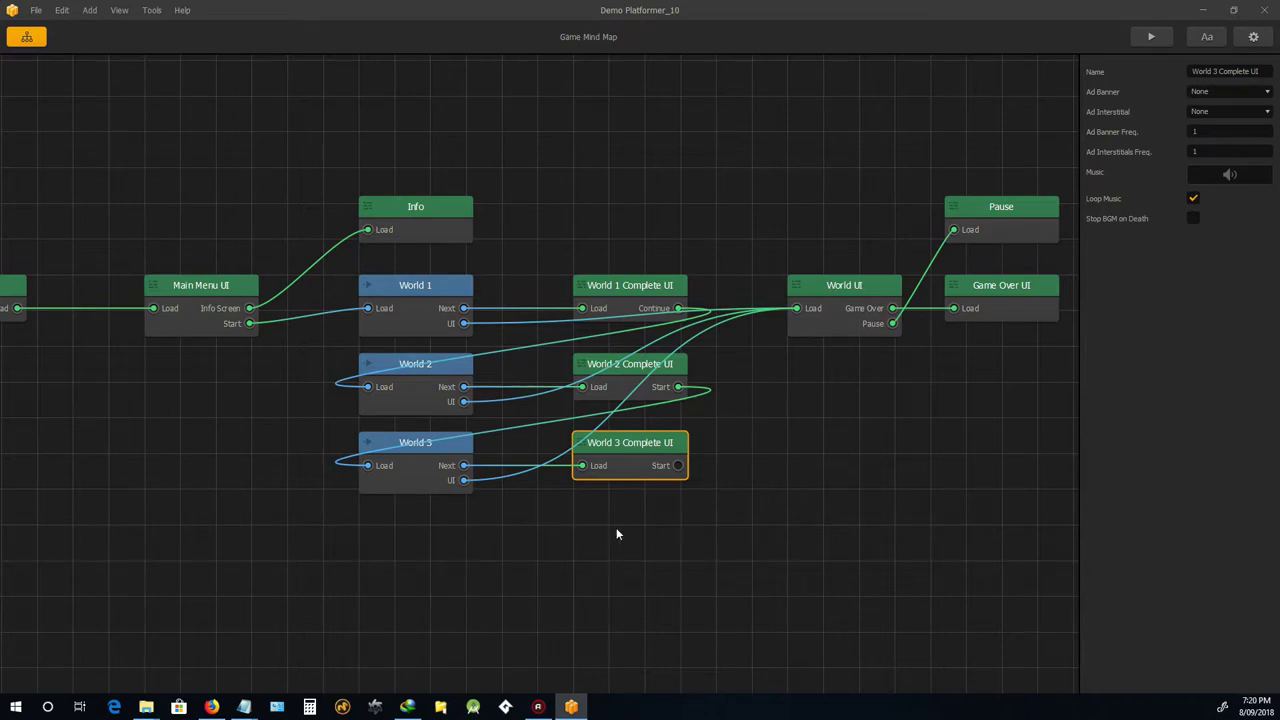
Try adding a new world below World 3 and linking its UI output to World UI
scroll(485, 350, "up", 1)
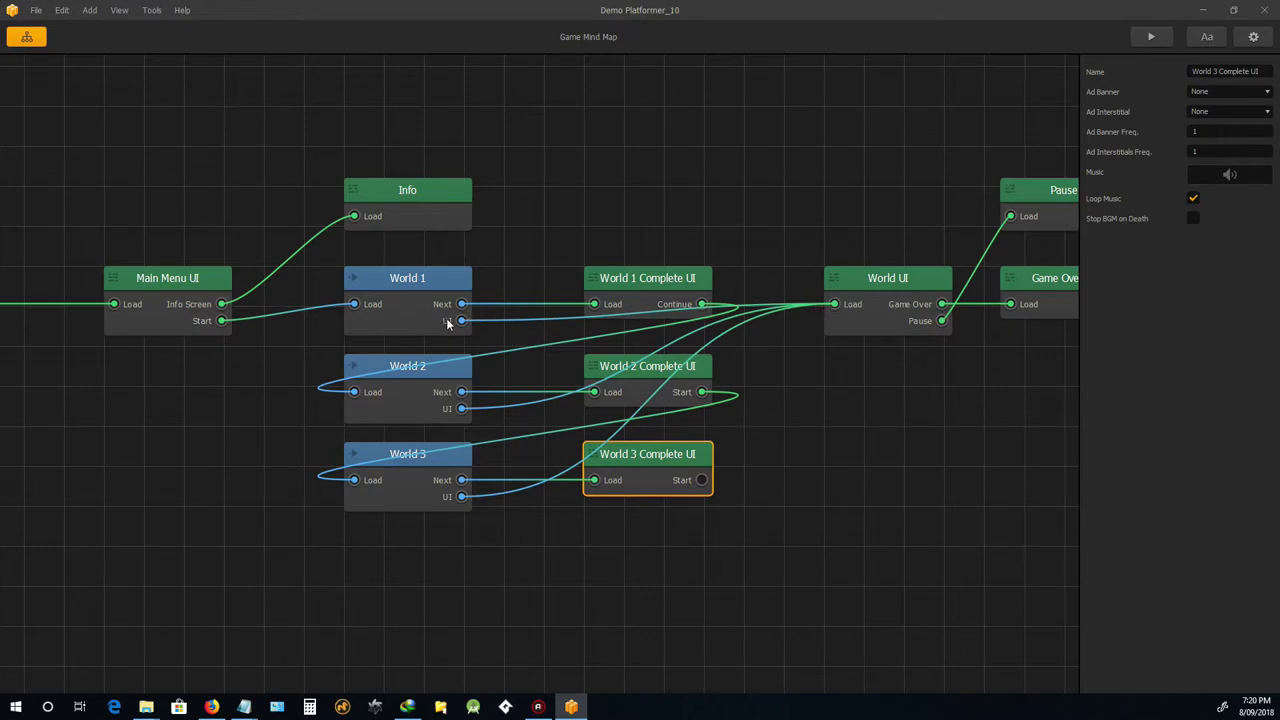
right_click(417, 558)
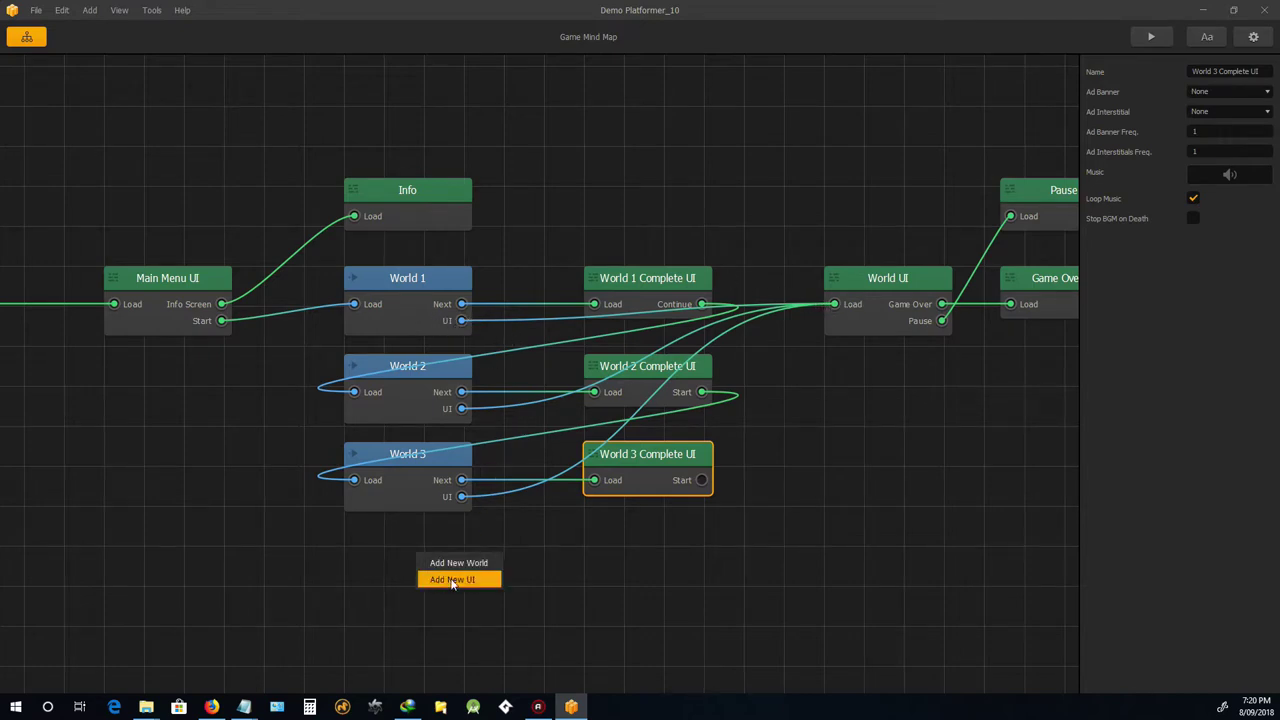
left_click(454, 565)
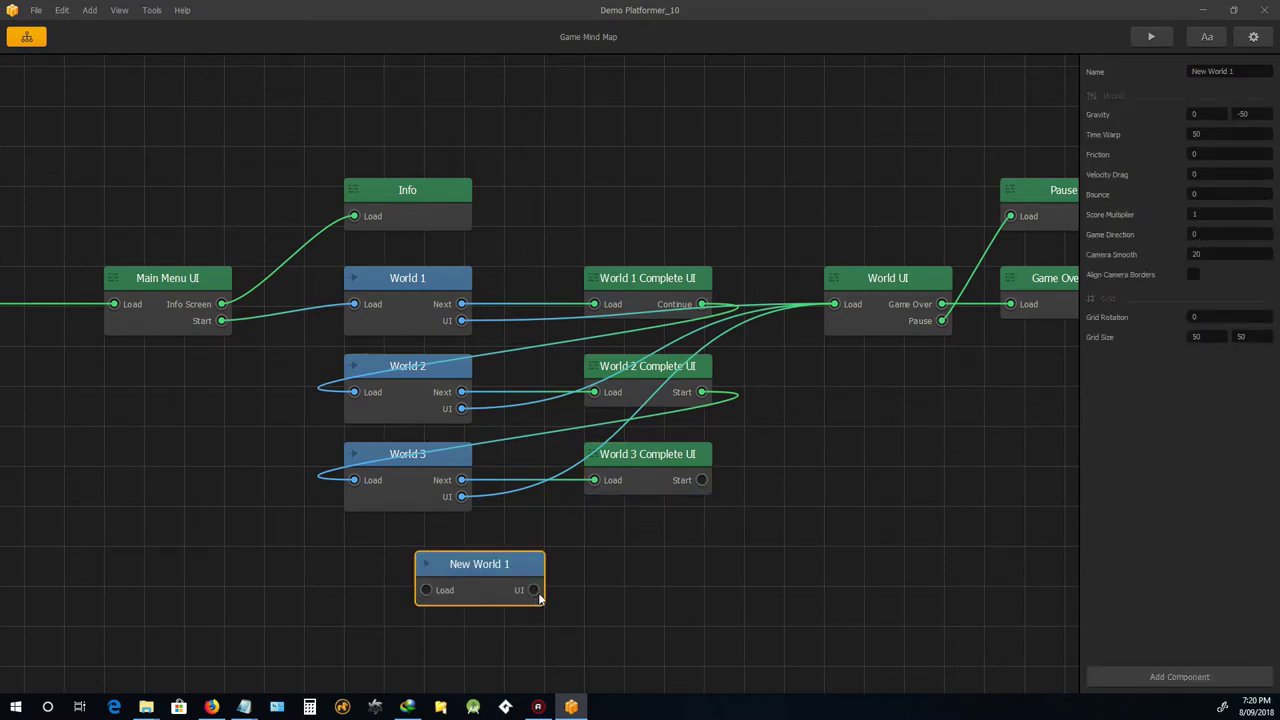
left_click_drag(485, 562, 838, 302)
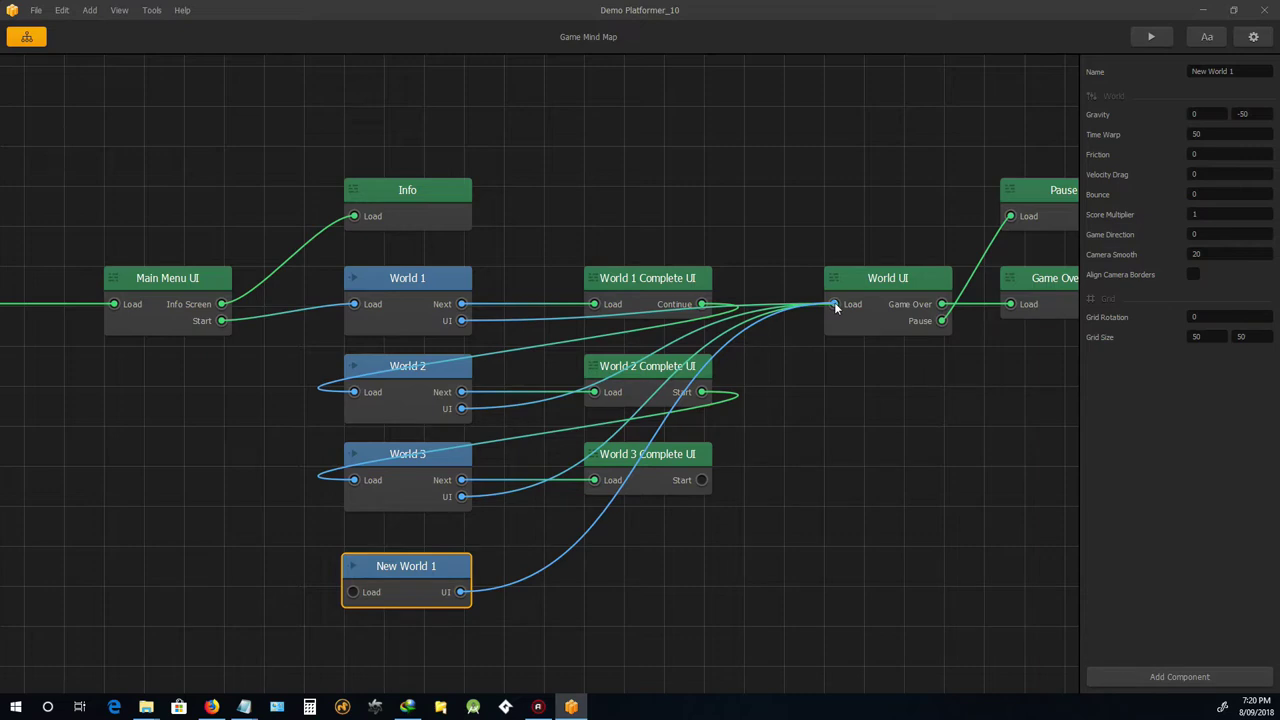
left_click_drag(834, 303, 570, 566)
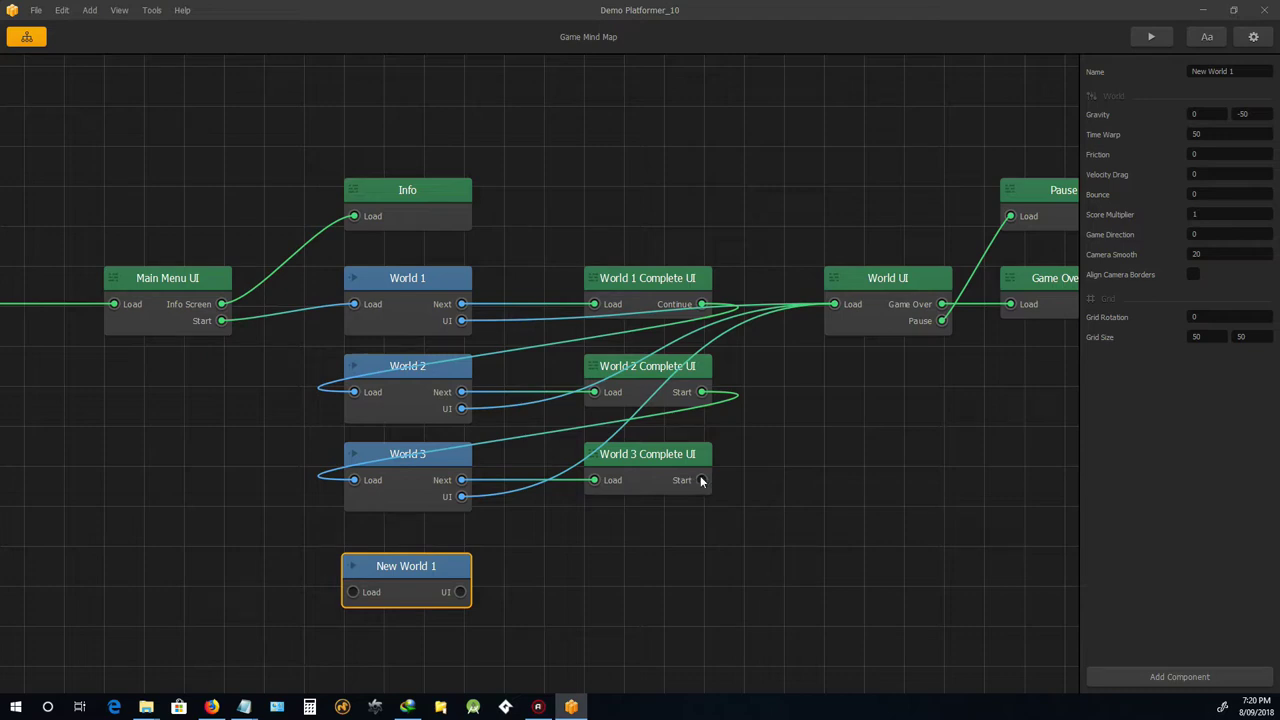
Try linking World 3 Complete UI's Start output to New World 1, and delete that world
left_click_drag(702, 480, 353, 595)
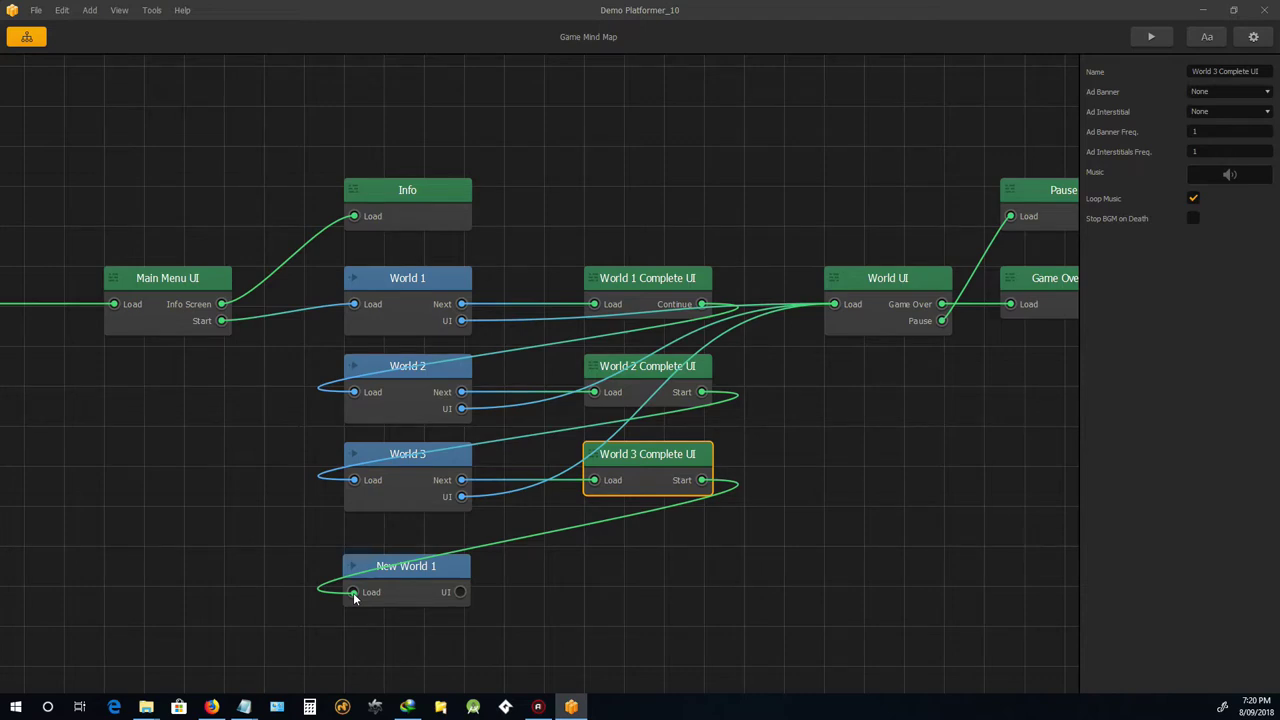
left_click_drag(353, 593, 645, 536)
left_click(608, 571)
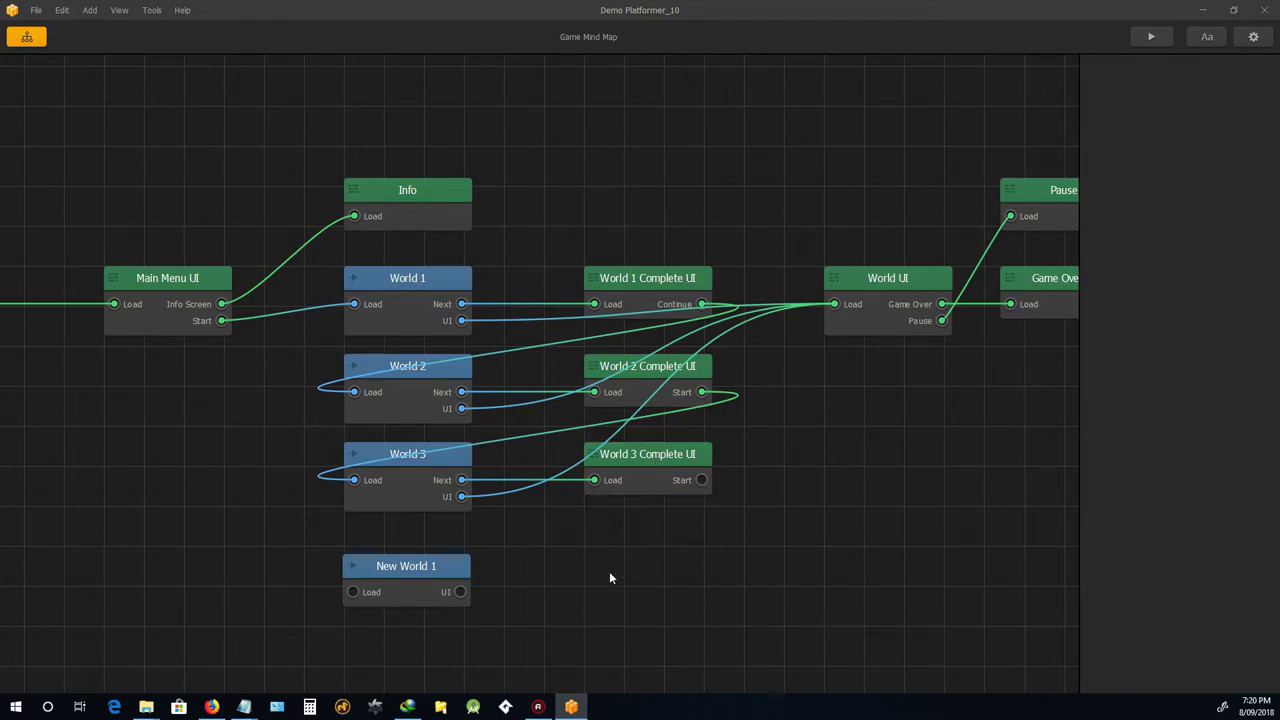
left_click(407, 566)
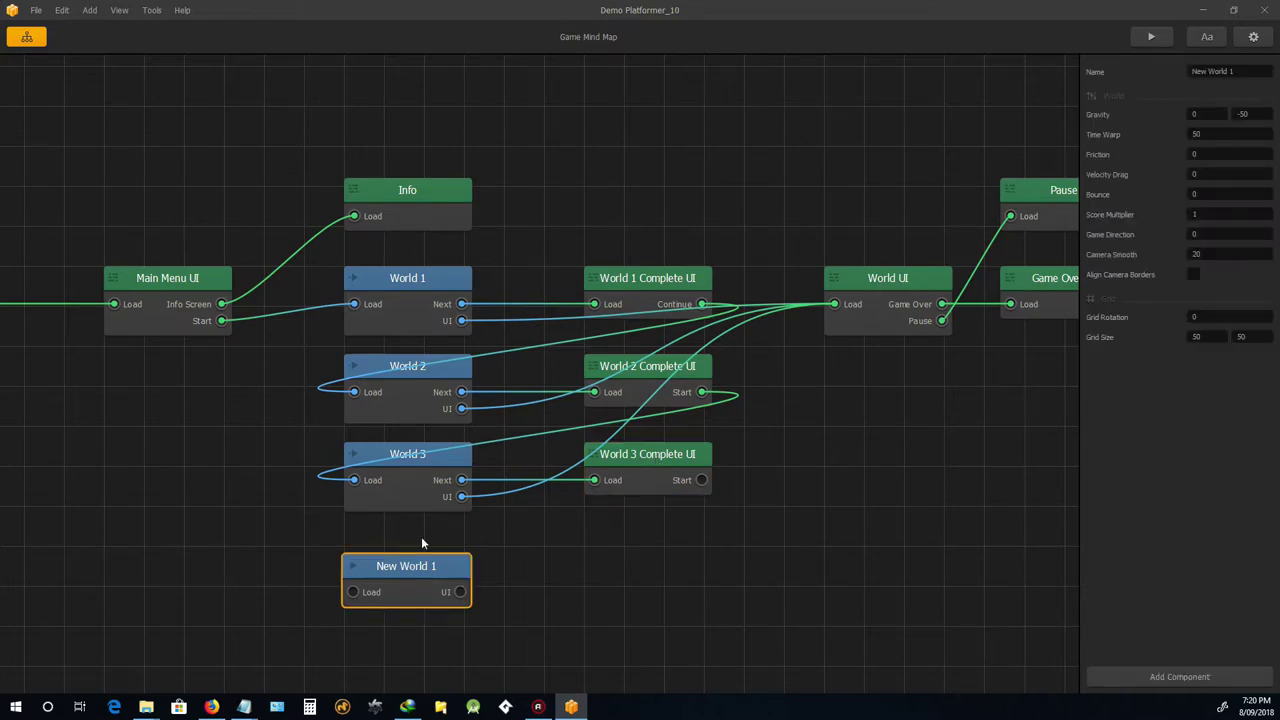
key("Delete")
Open World 1 and move the character to about 9439, 258, on the ground just before the level's end area
scroll(601, 410, "down", 3)
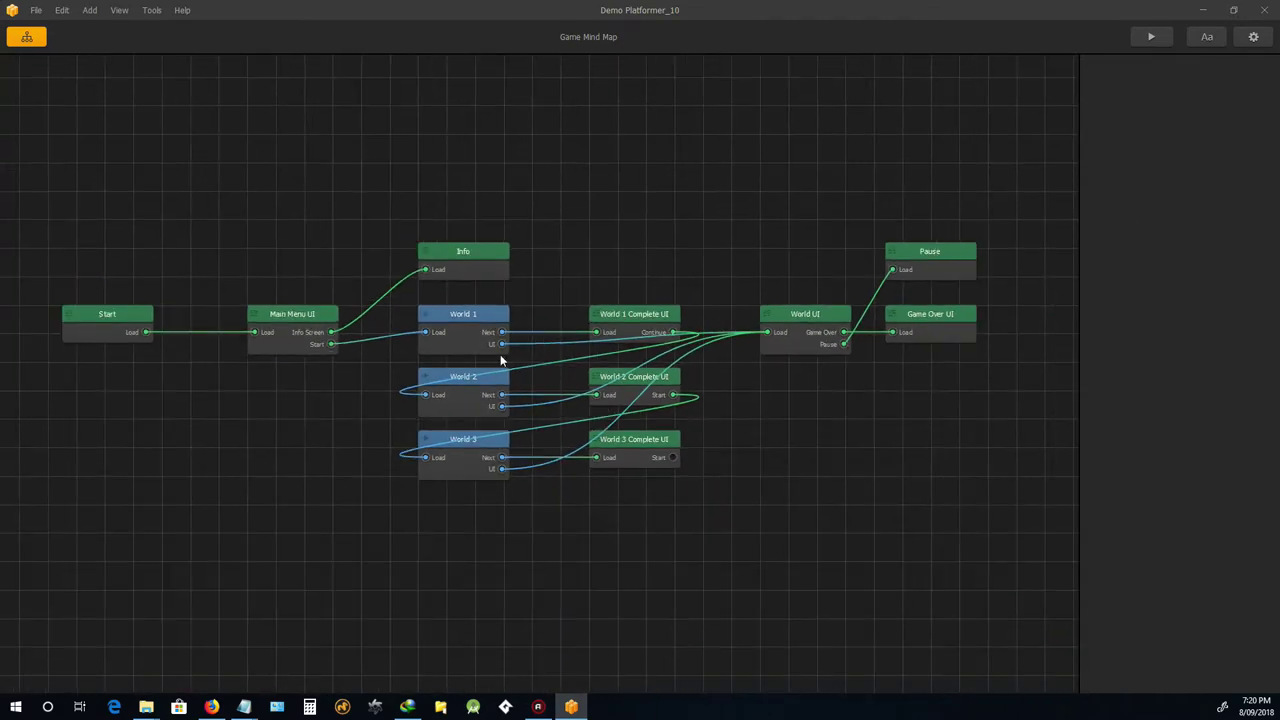
double_click(467, 314)
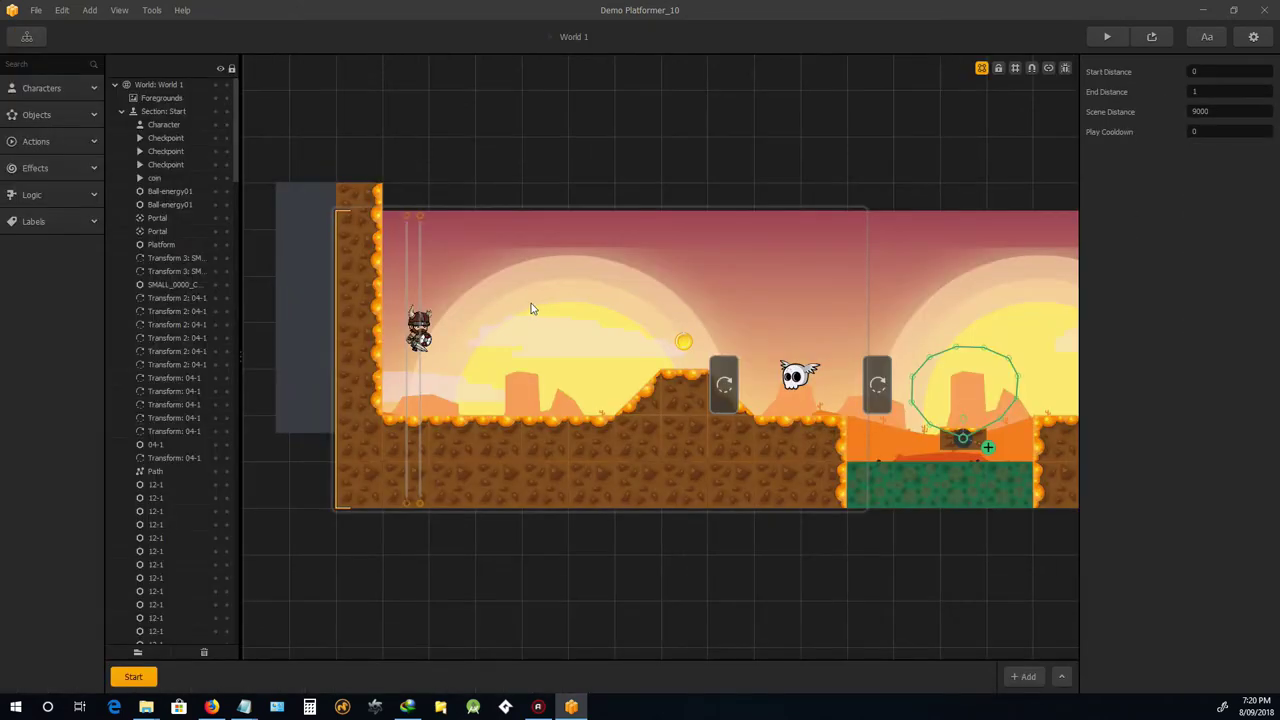
scroll(530, 306, "down", 4)
scroll(505, 302, "up", 6)
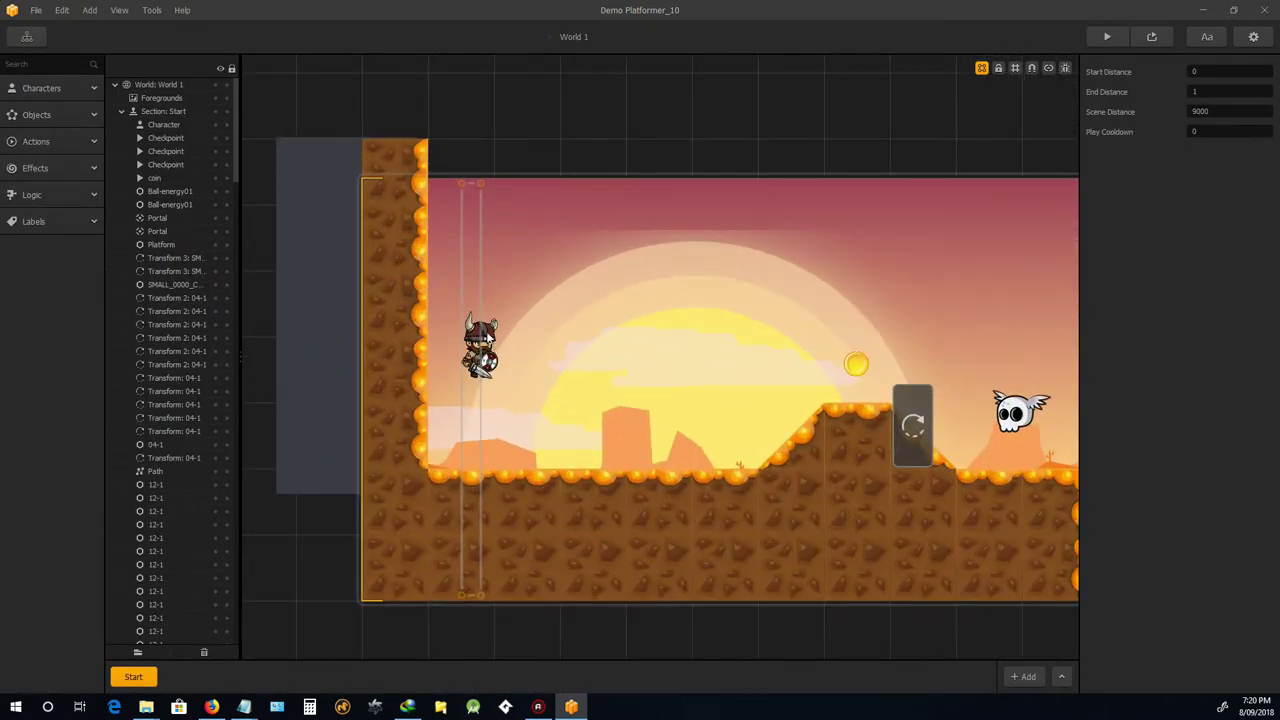
left_click_drag(486, 344, 940, 632)
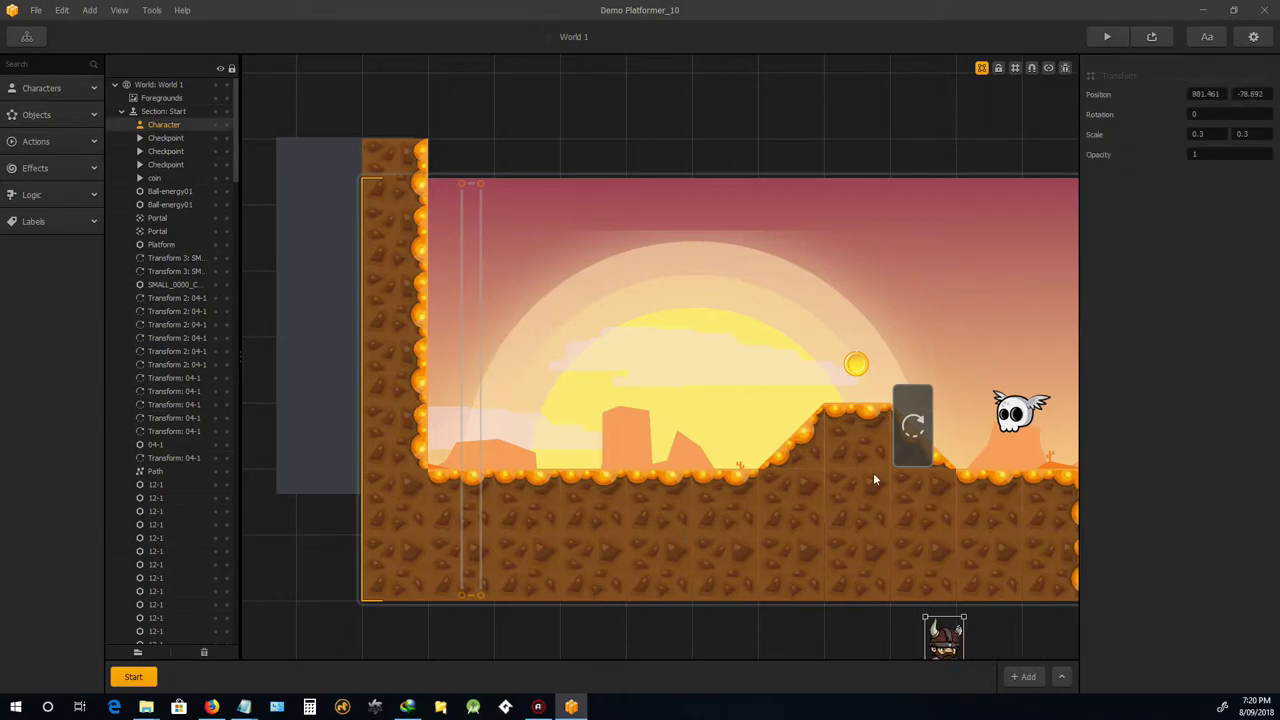
scroll(763, 406, "up", 1)
scroll(670, 300, "down", 2)
scroll(658, 263, "down", 5)
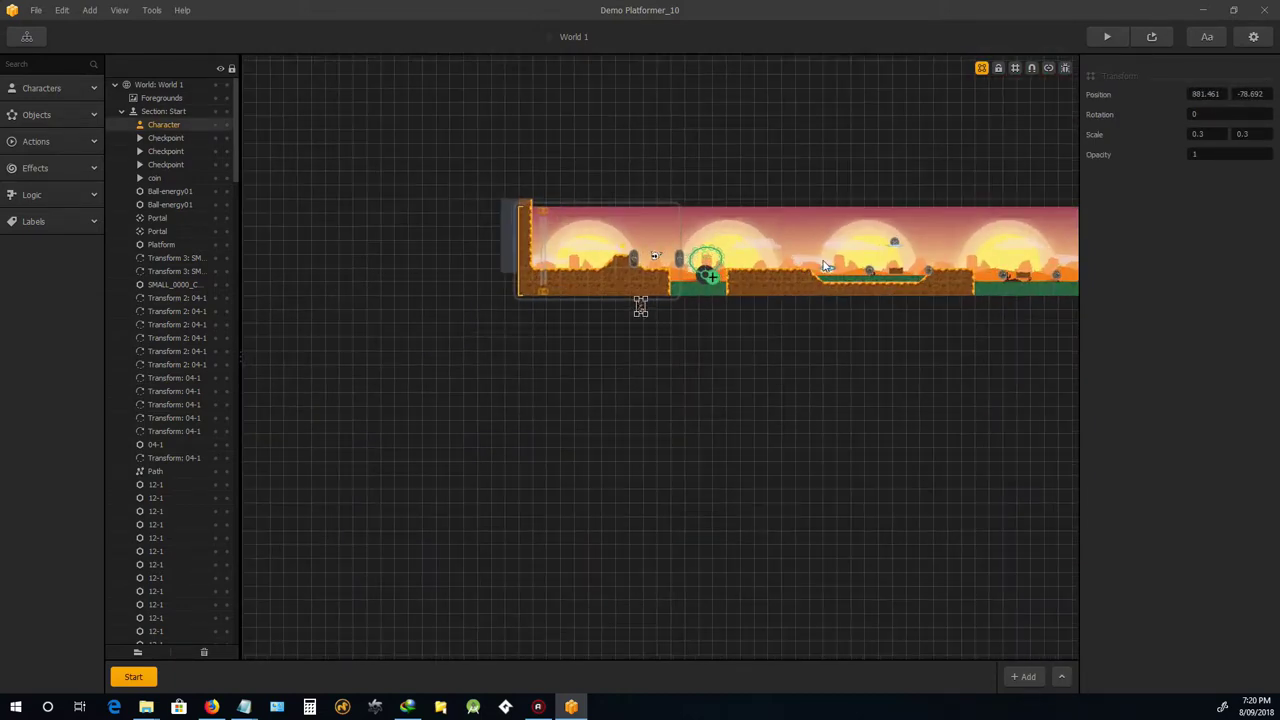
scroll(1022, 251, "up", 1)
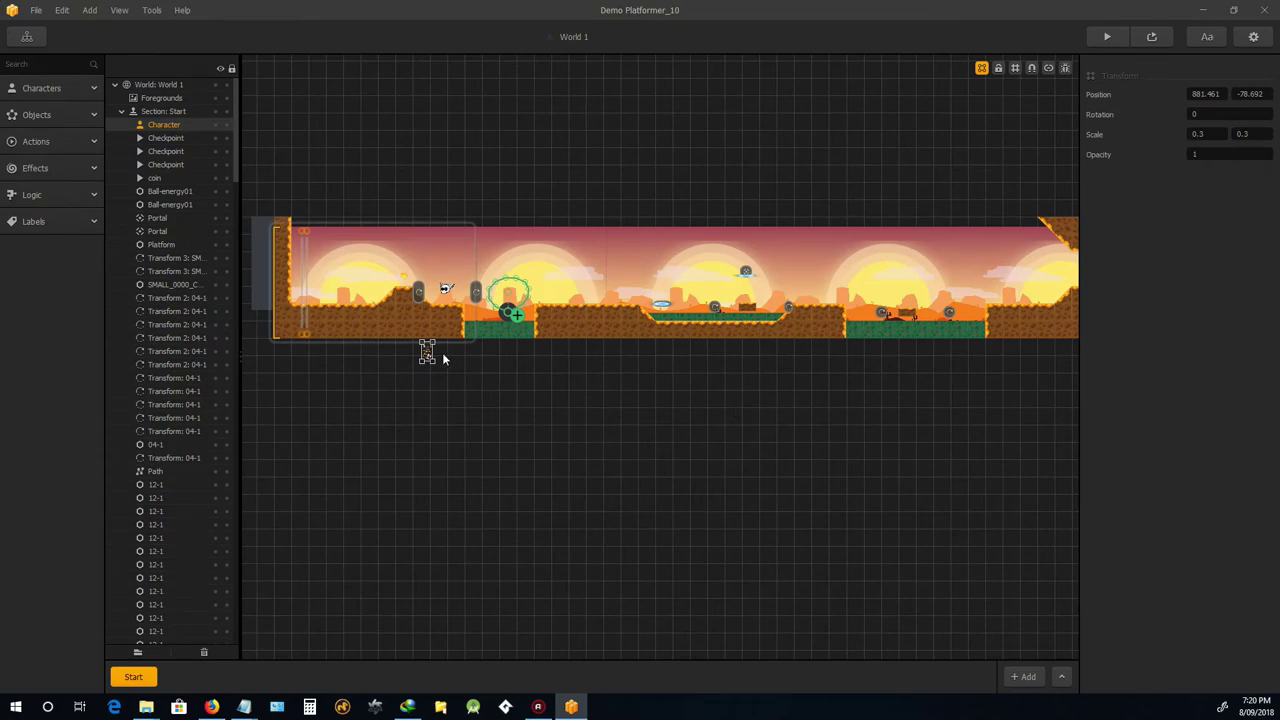
left_click_drag(425, 352, 1034, 379)
left_click_drag(962, 415, 317, 423)
left_click_drag(361, 384, 1039, 385)
left_click_drag(944, 408, 454, 394)
scroll(564, 357, "up", 3)
left_click_drag(532, 396, 756, 210)
scroll(800, 352, "down", 2)
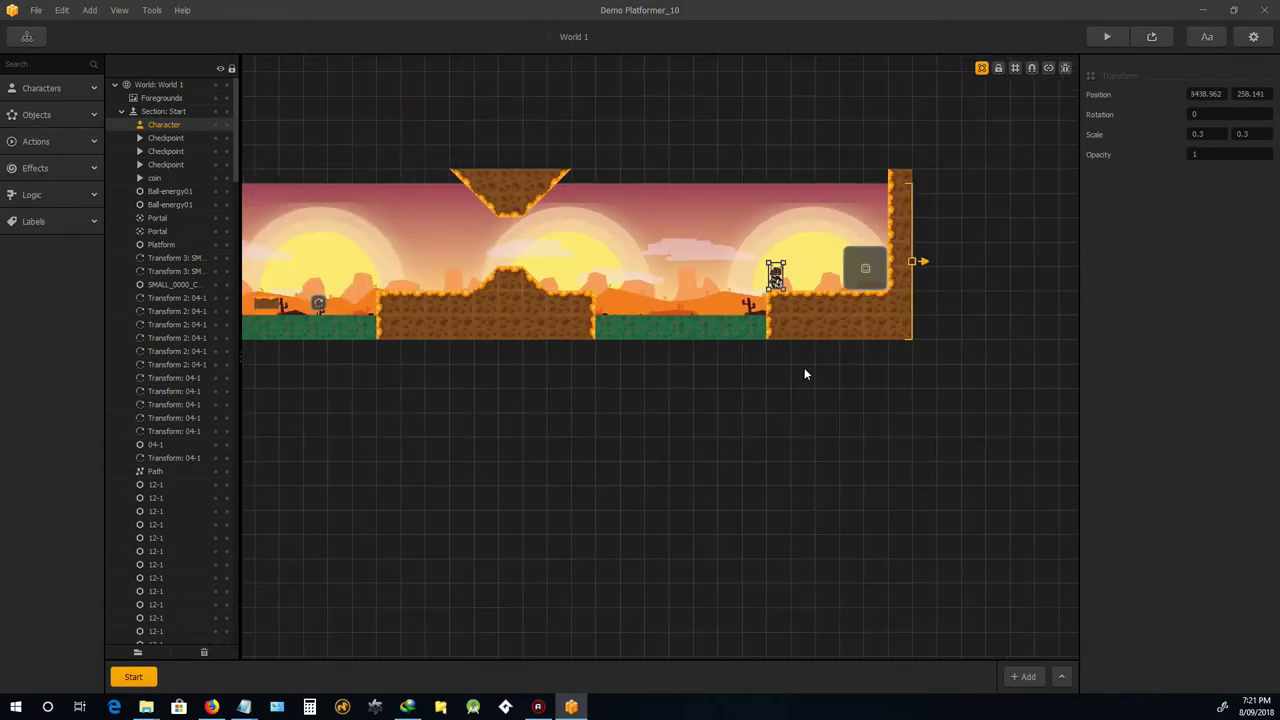
Place a coin beside the character at about 9521, 247 with a scale of 0.571, and duplicate it three times into a row
scroll(814, 343, "up", 4)
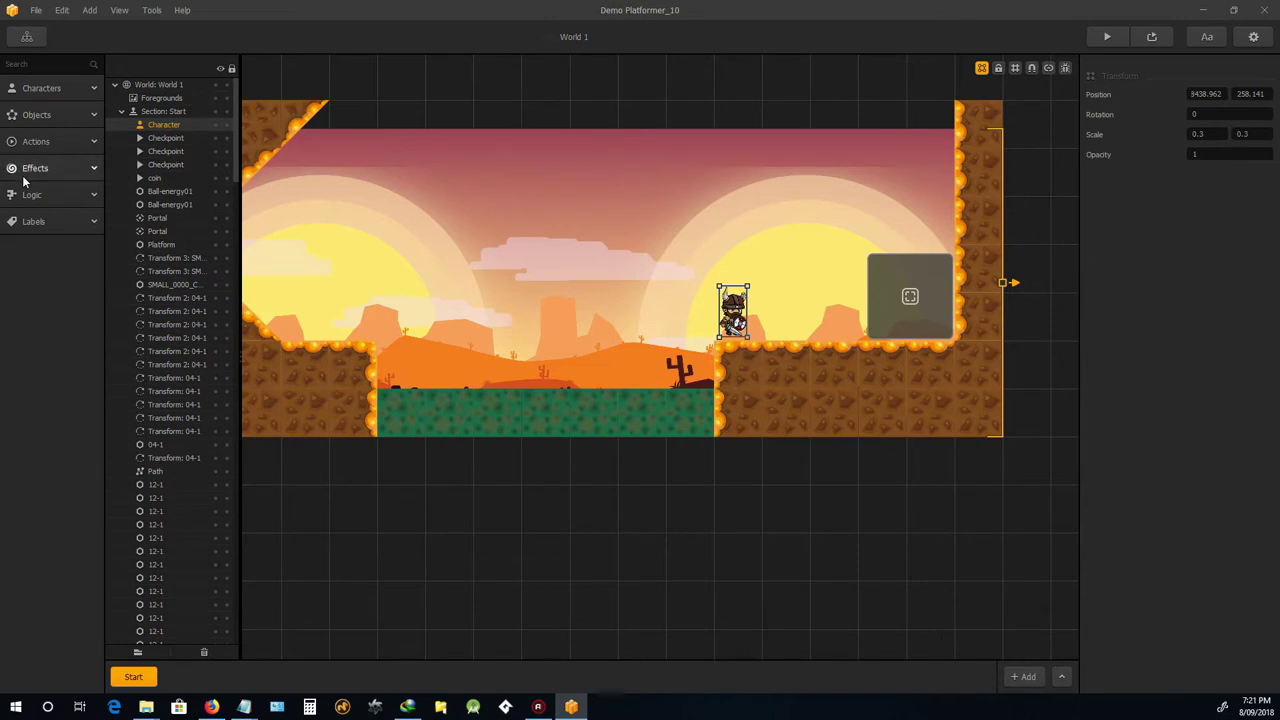
left_click(44, 143)
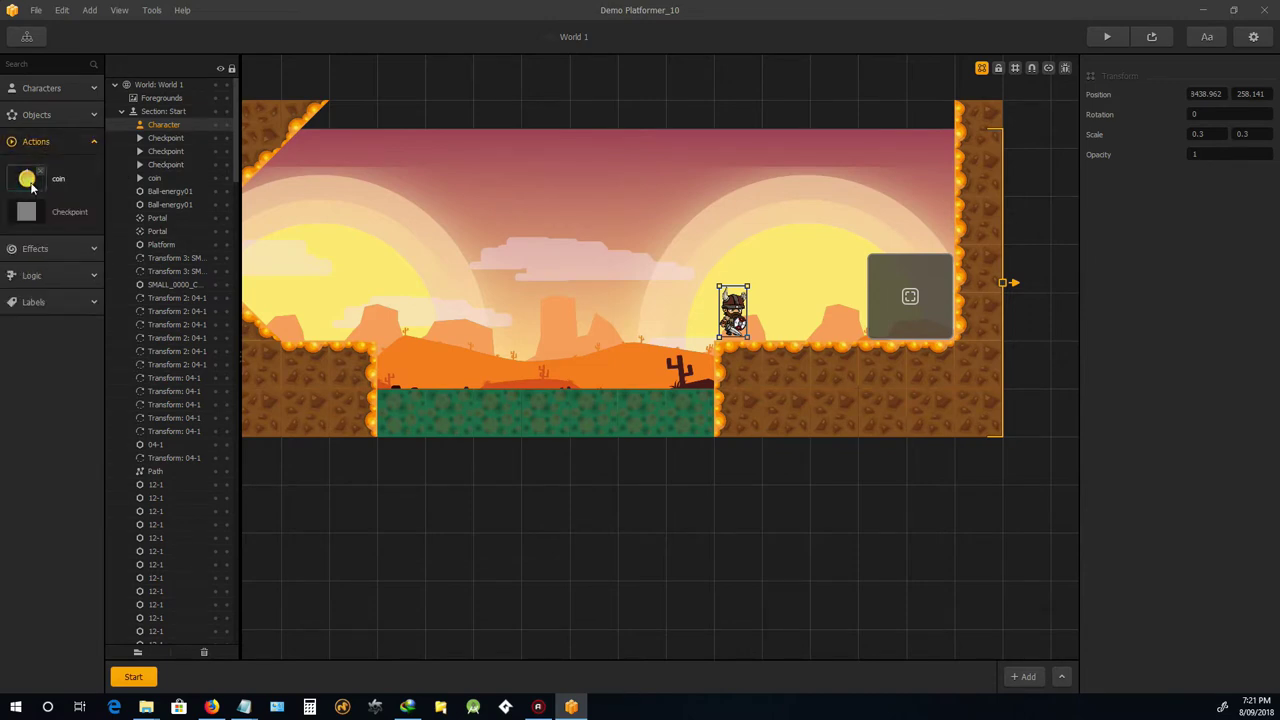
left_click_drag(27, 178, 779, 294)
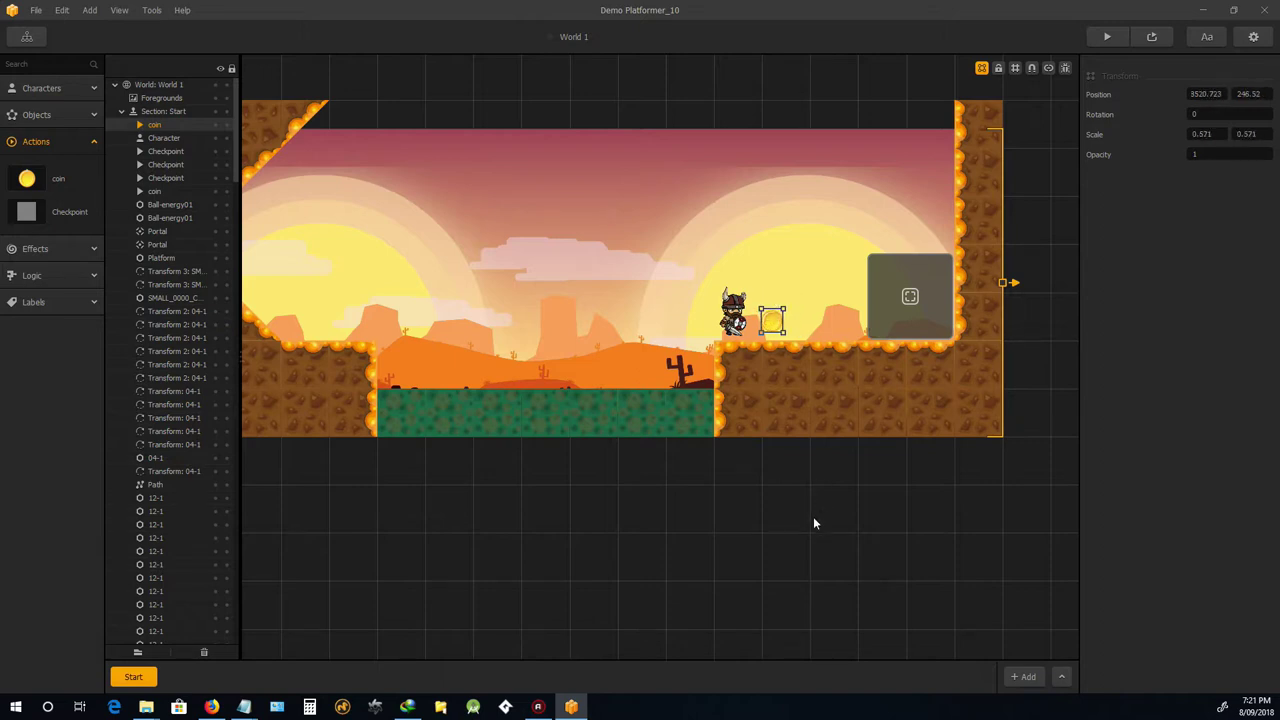
key("ctrl+d")
key("ctrl+d")
key("ctrl+d")
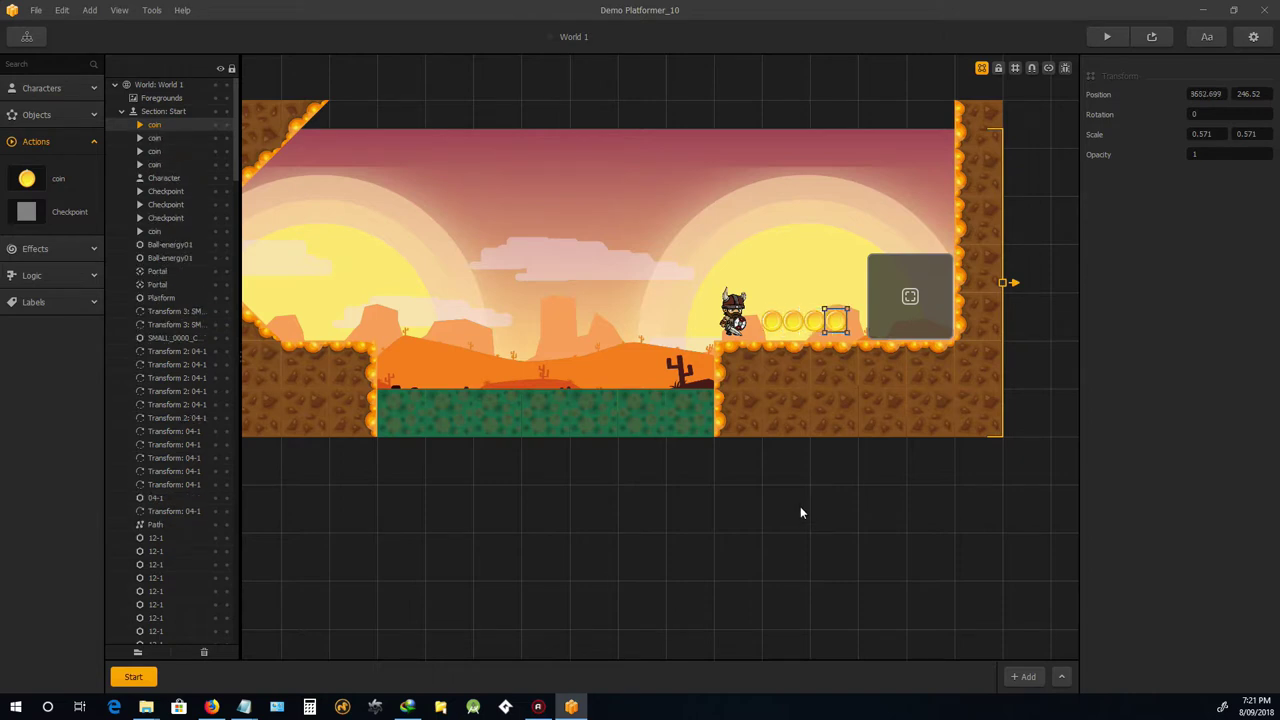
left_click(800, 512)
Raise the character above the ground to about 9435, 338
scroll(725, 298, "up", 3)
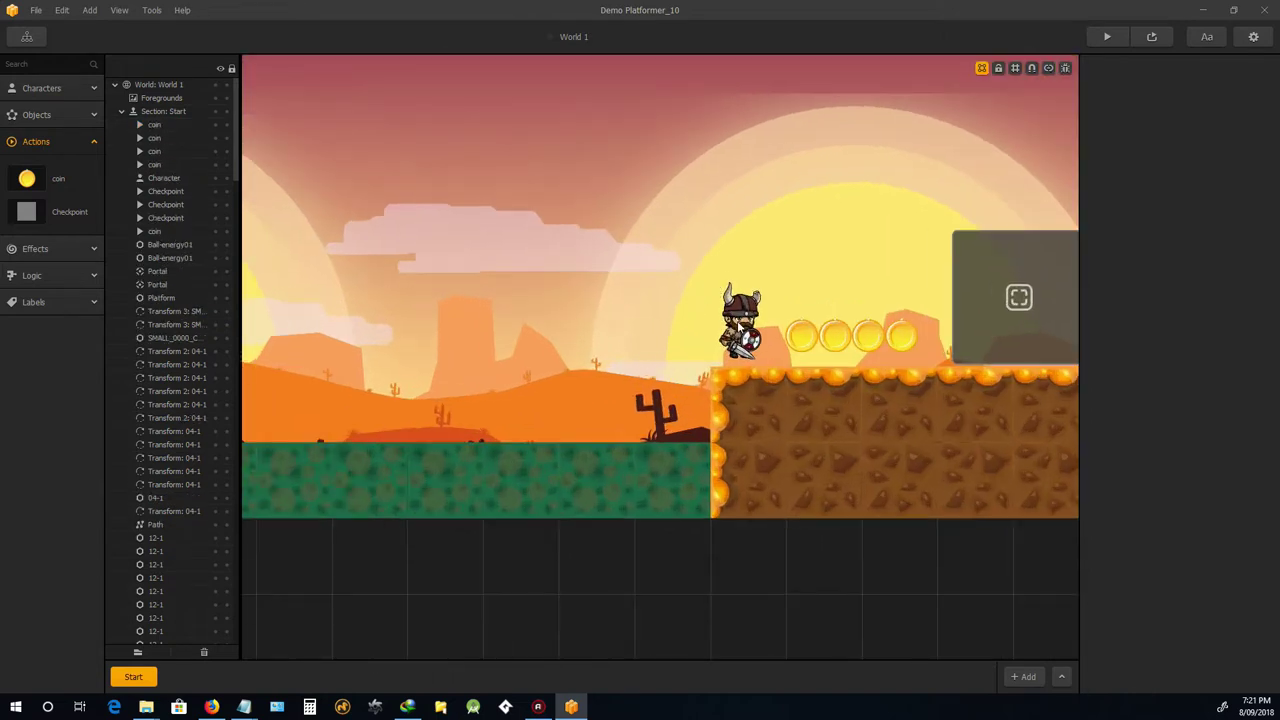
left_click_drag(740, 352, 738, 300)
scroll(738, 300, "down", 3)
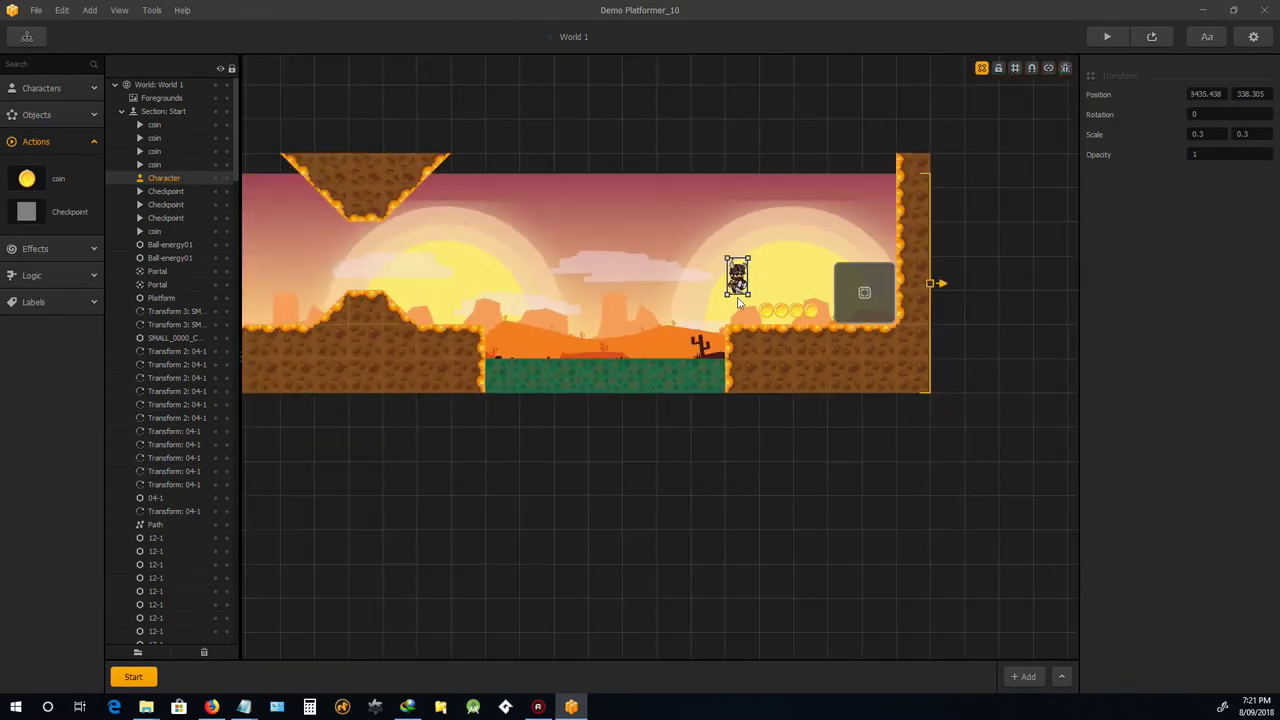
scroll(738, 300, "up", 1)
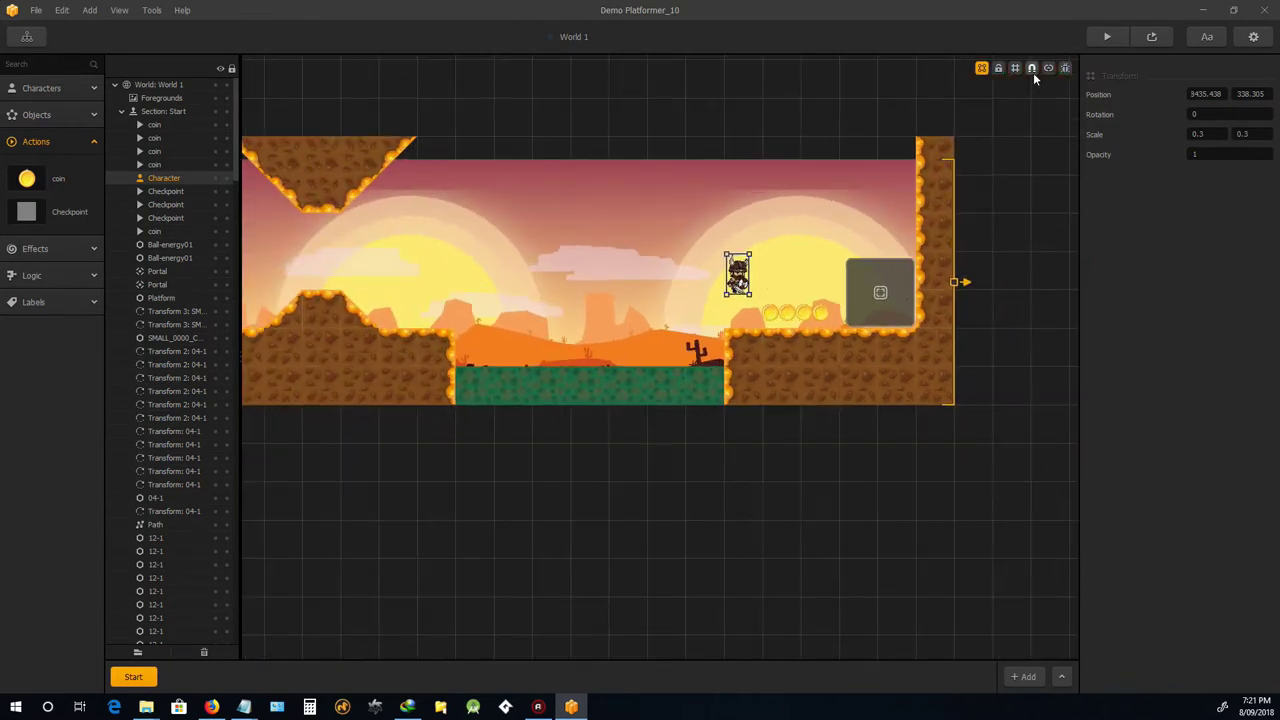
Preview the game and play World 1 through its four coins to the level's end
left_click(1108, 38)
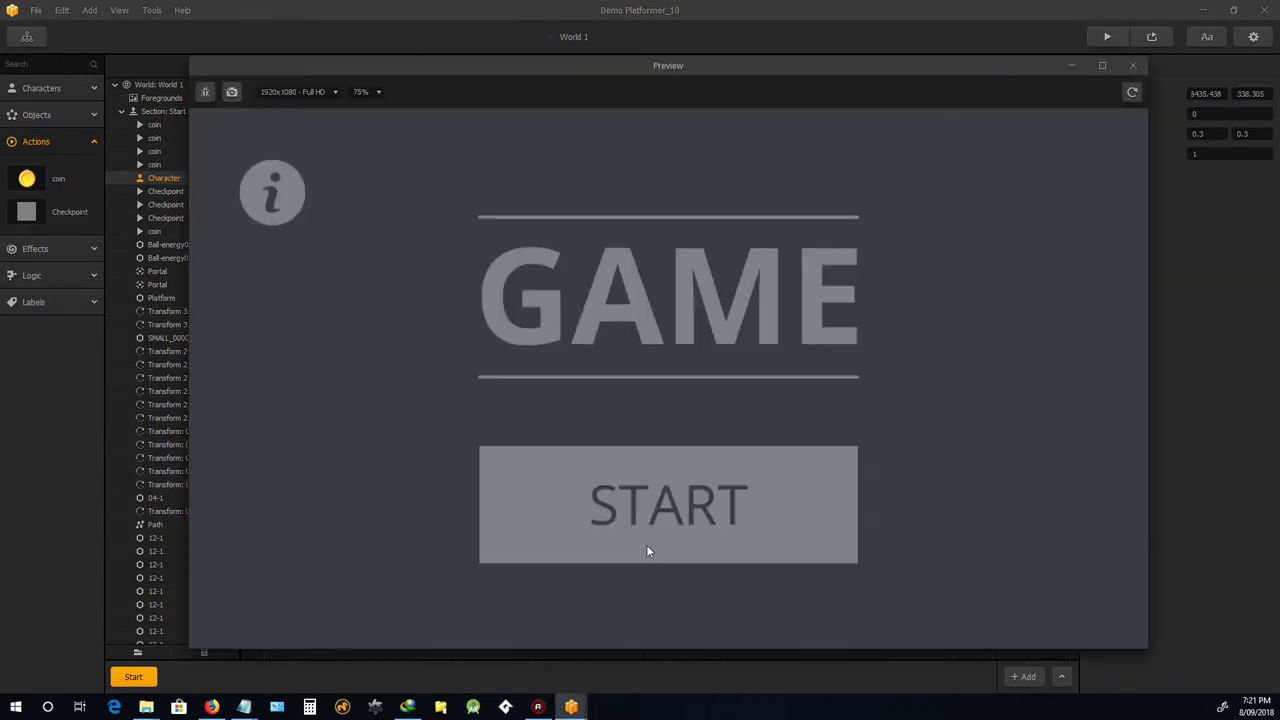
left_click(653, 522)
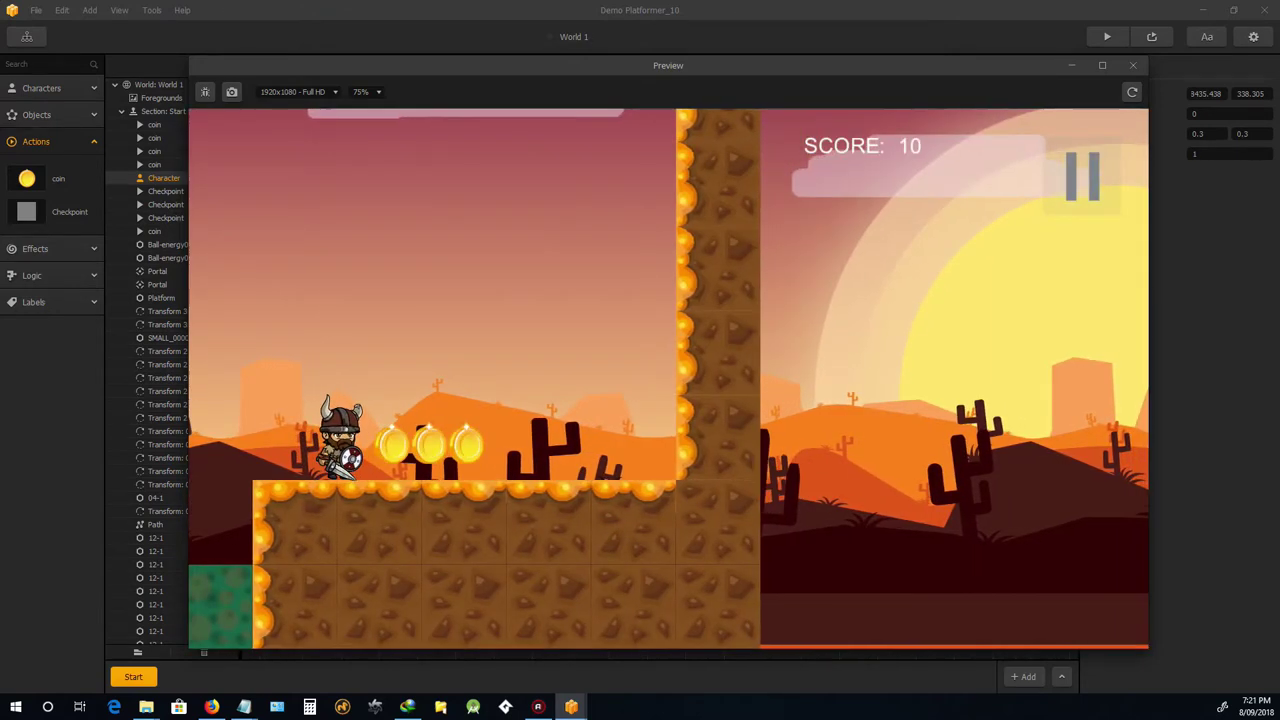
key("Right")
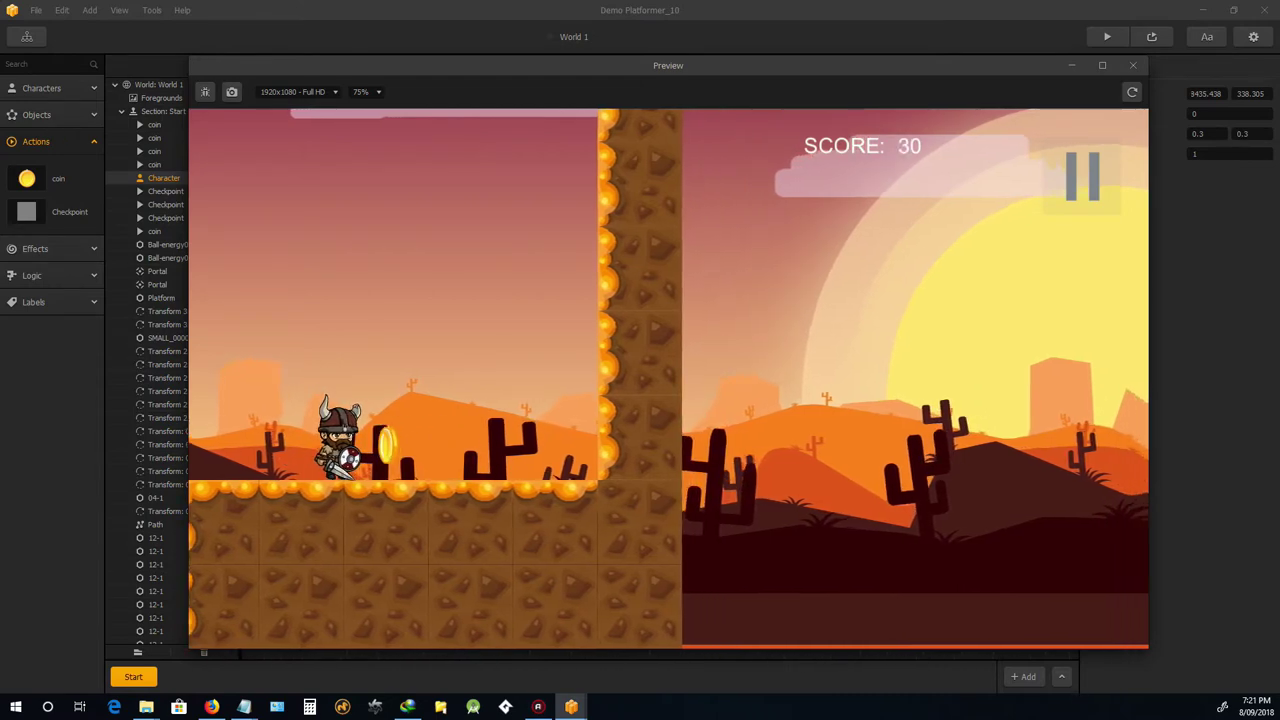
key("Right")
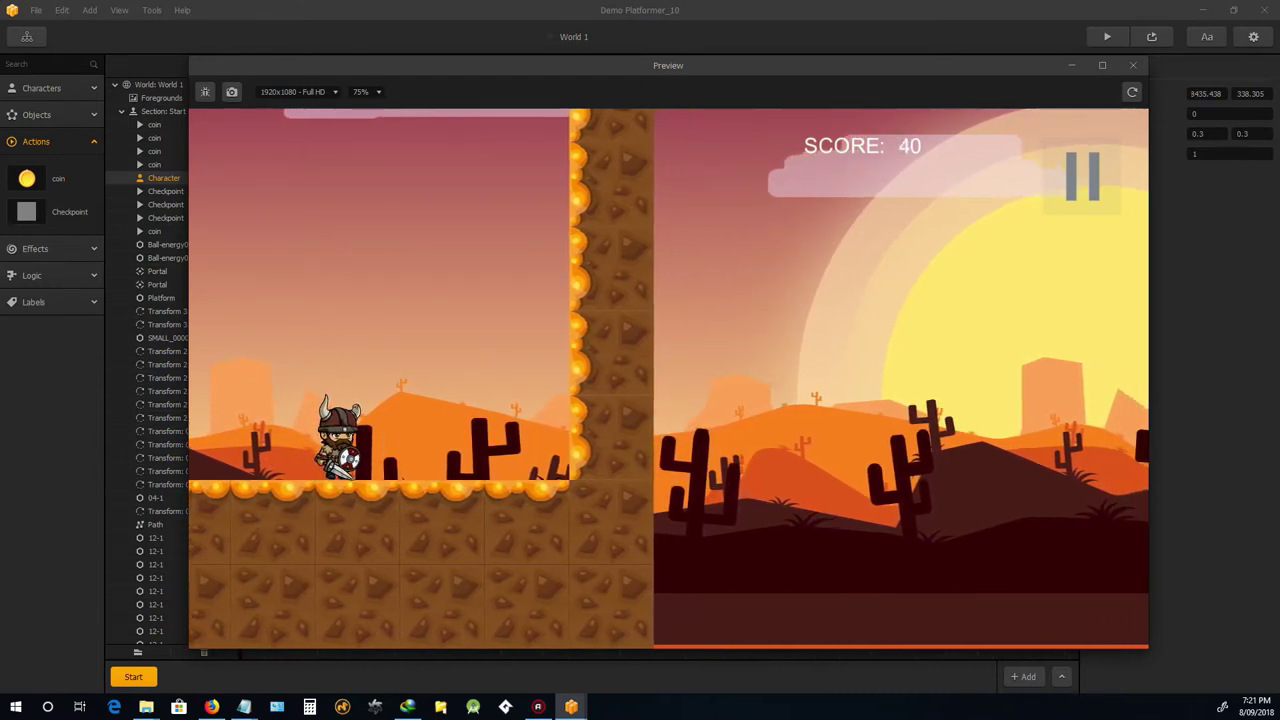
key("Right")
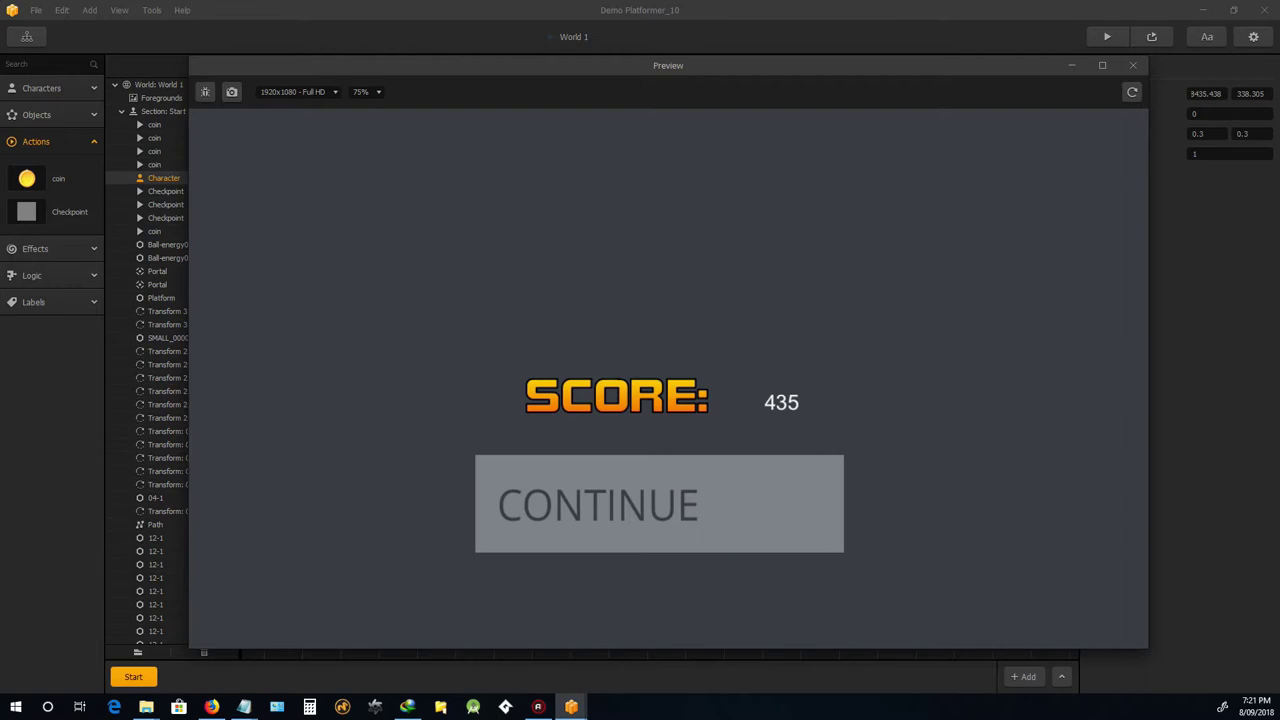
Continue into World 2 in the preview, collect the coins on its platform and play to the level's end
left_click(686, 505)
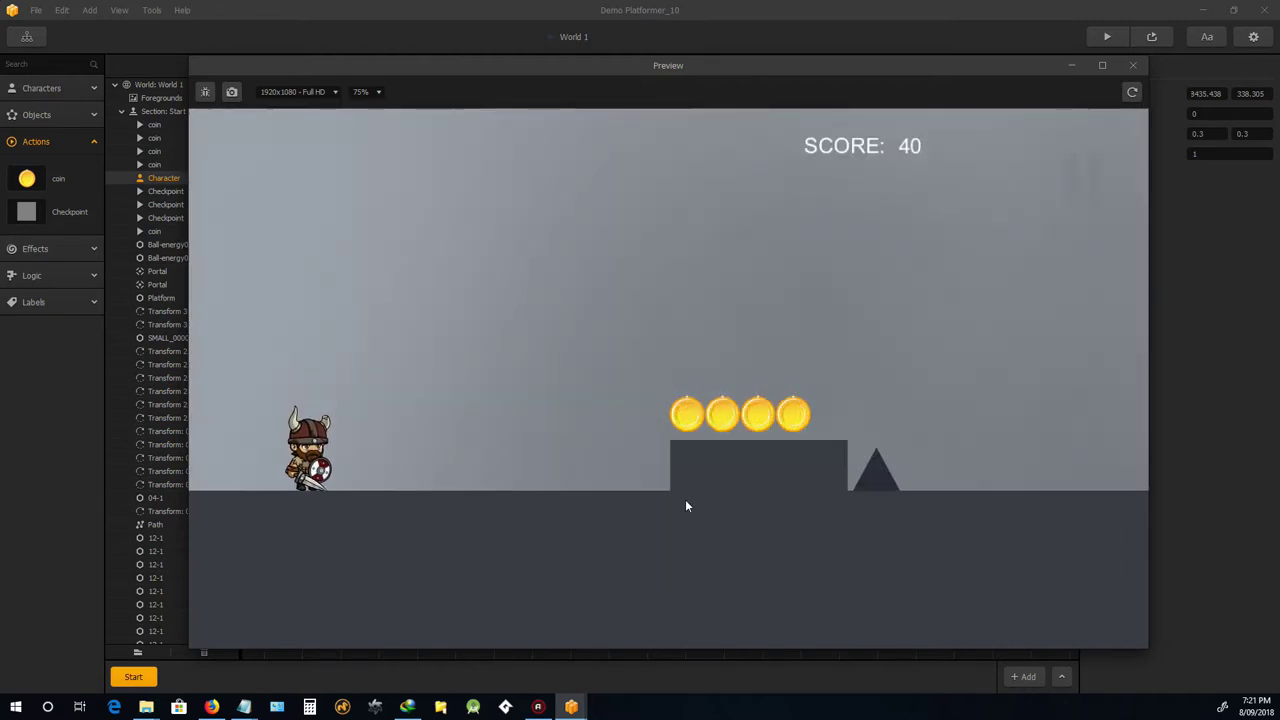
key("Right")
key("Right")
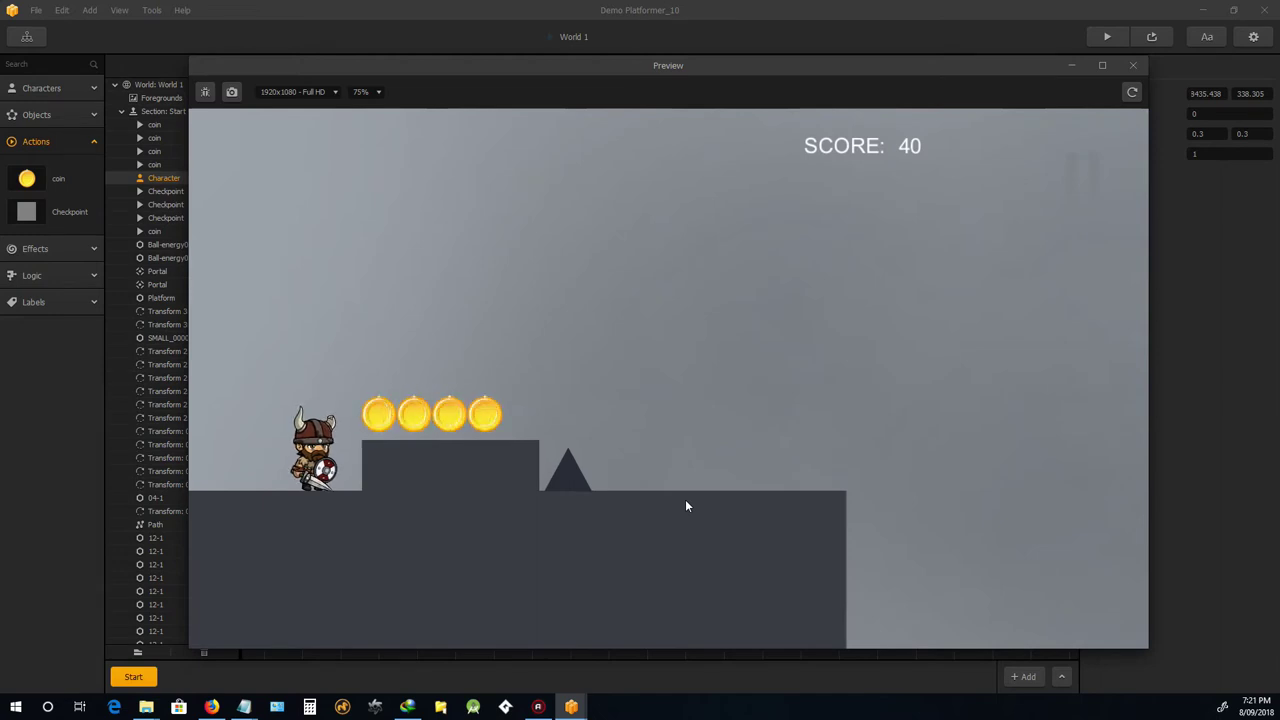
key("Right")
key("Up")
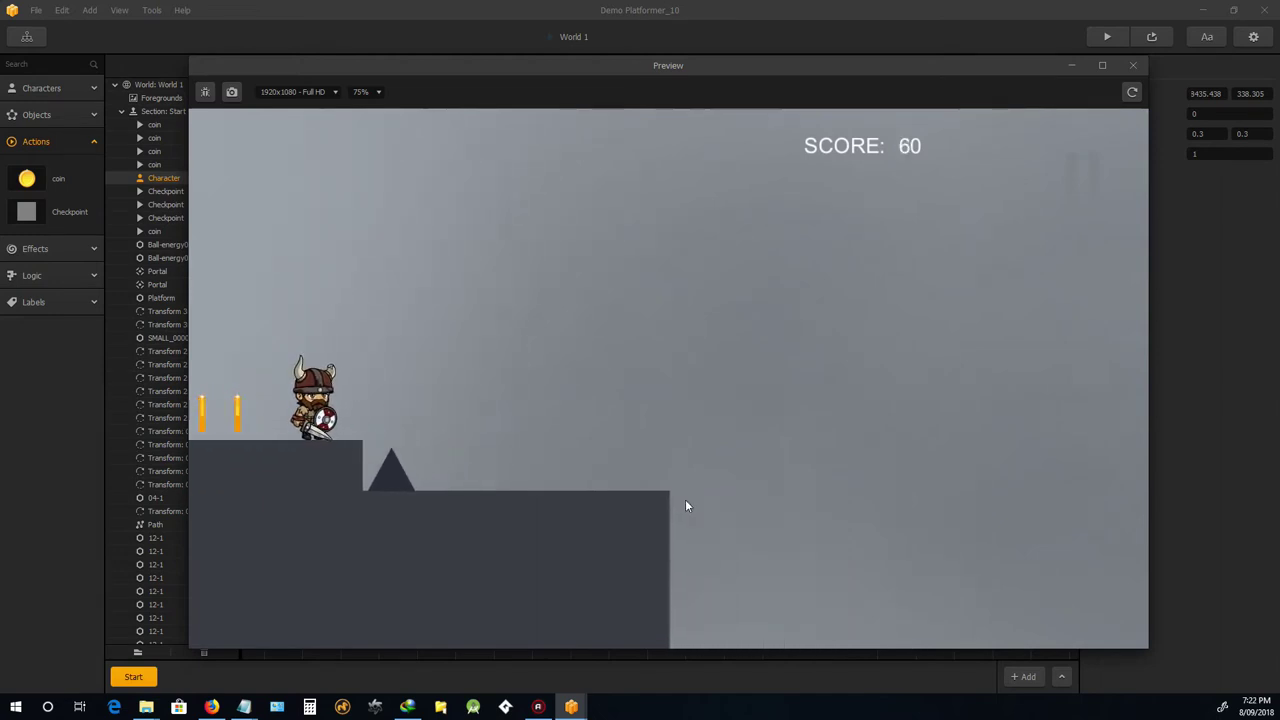
key("Left")
key("Right")
key("Up")
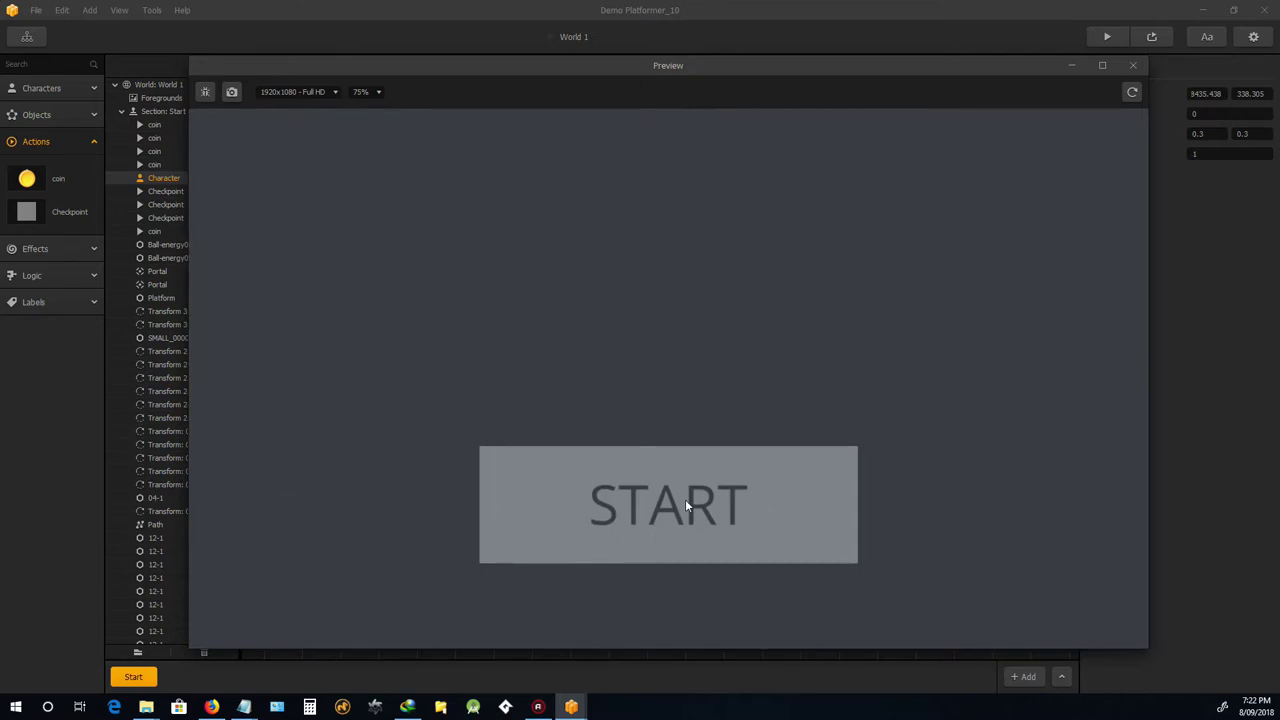
Start World 3 from the completion screen, collect its row of coins and play to the level's end
left_click(703, 505)
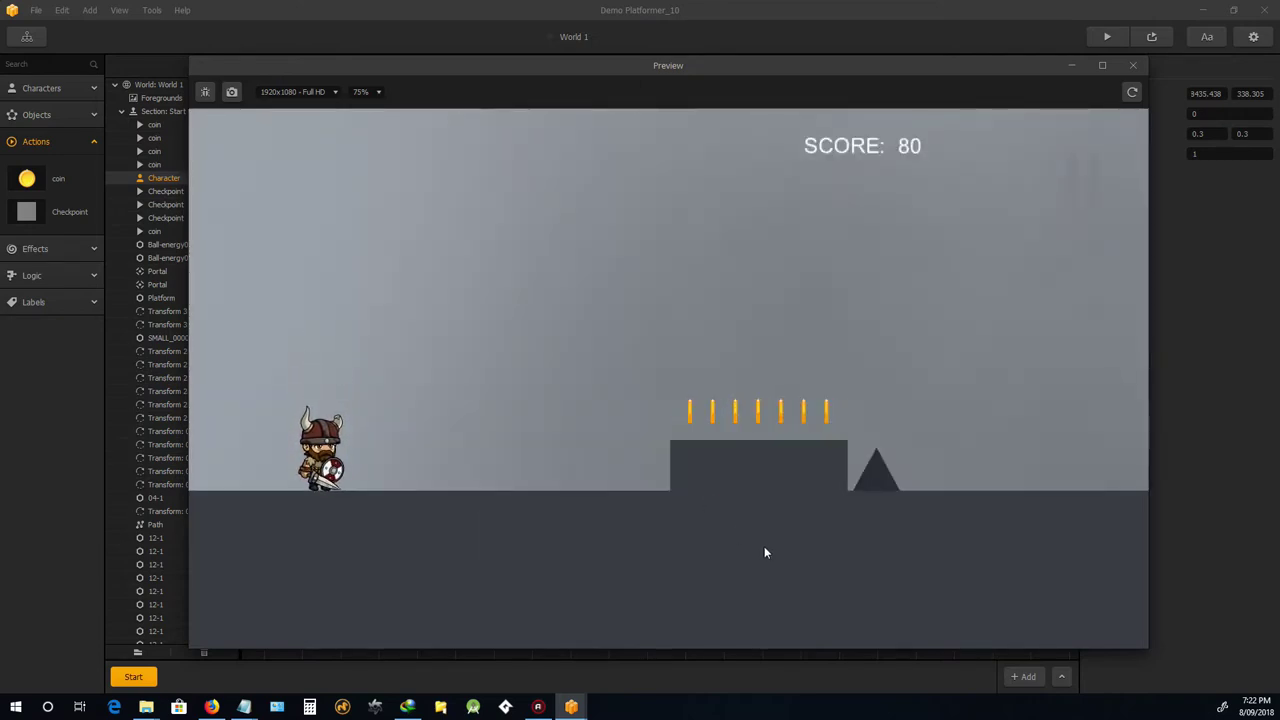
key("Right")
key("Up")
key("Right")
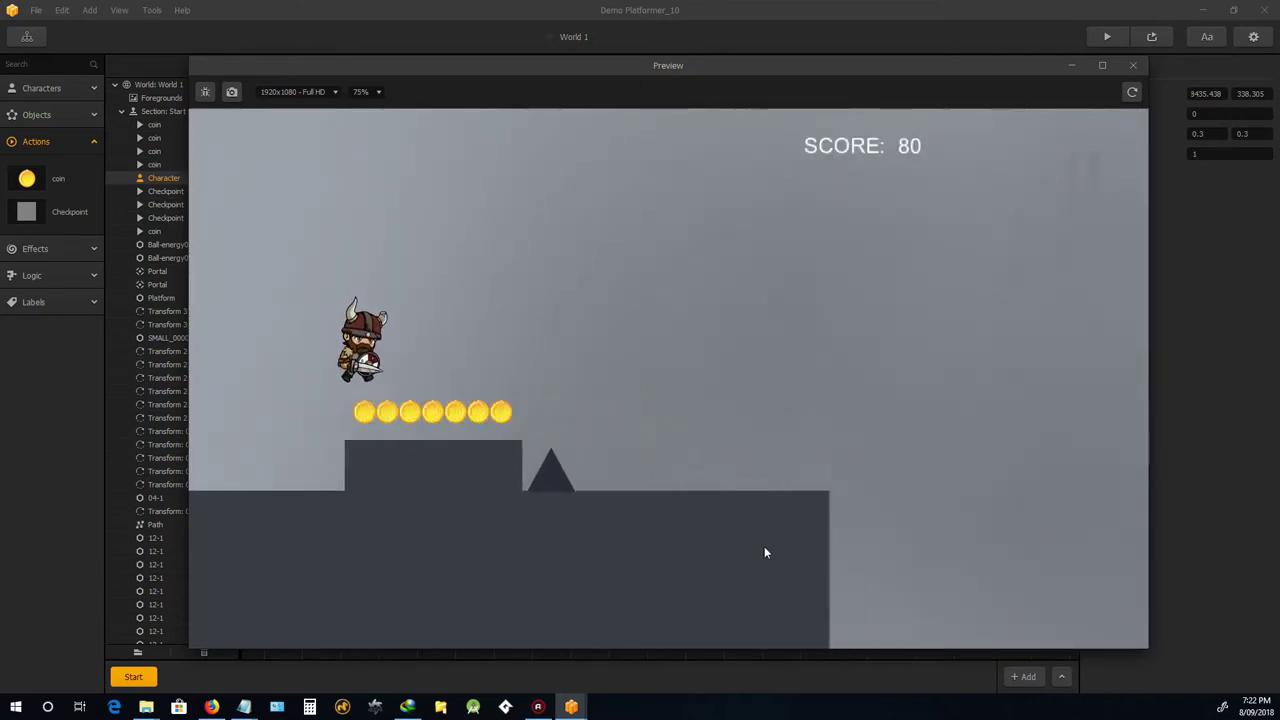
key("Left")
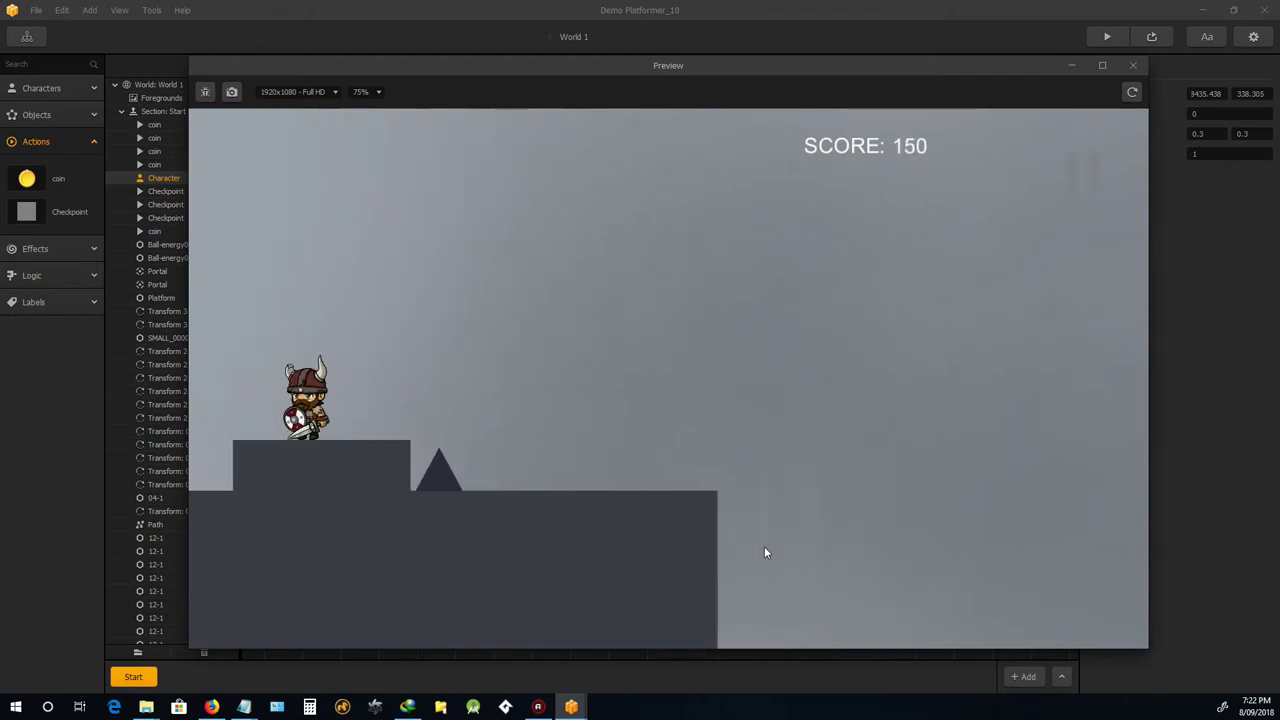
key("Right")
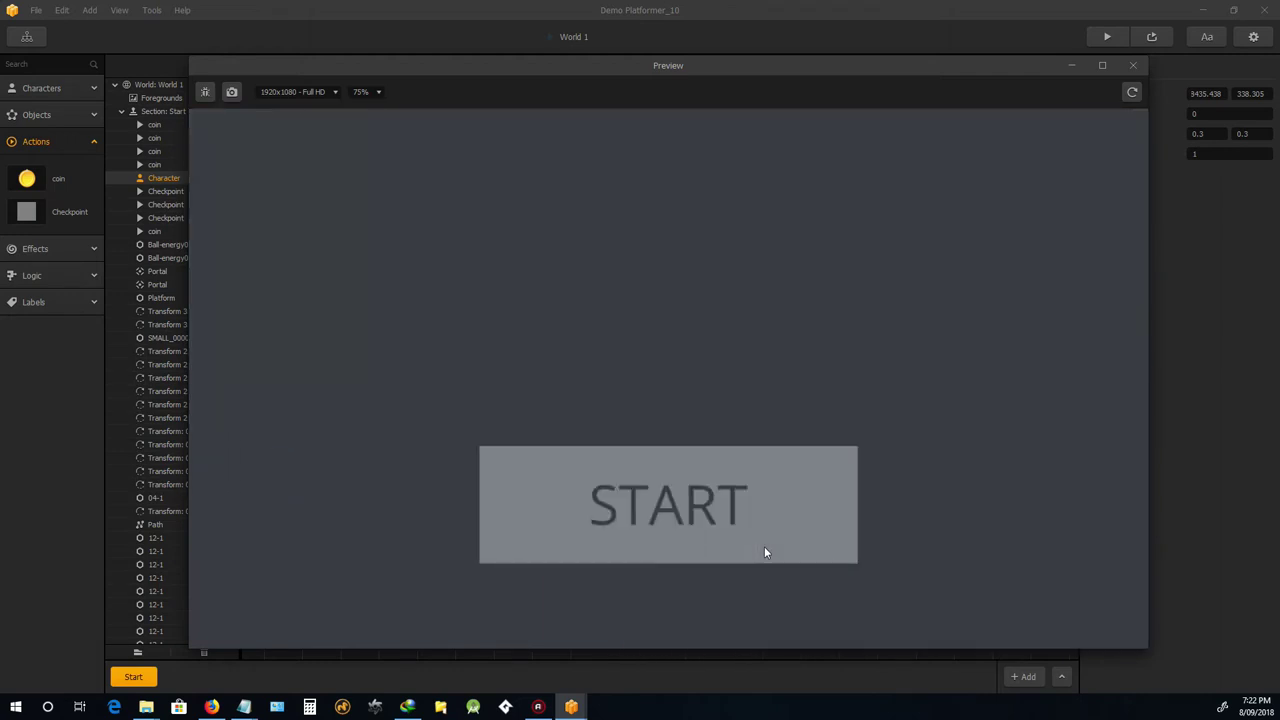
Try the Start button on the World 3 completion screen, and close the preview
left_click(688, 477)
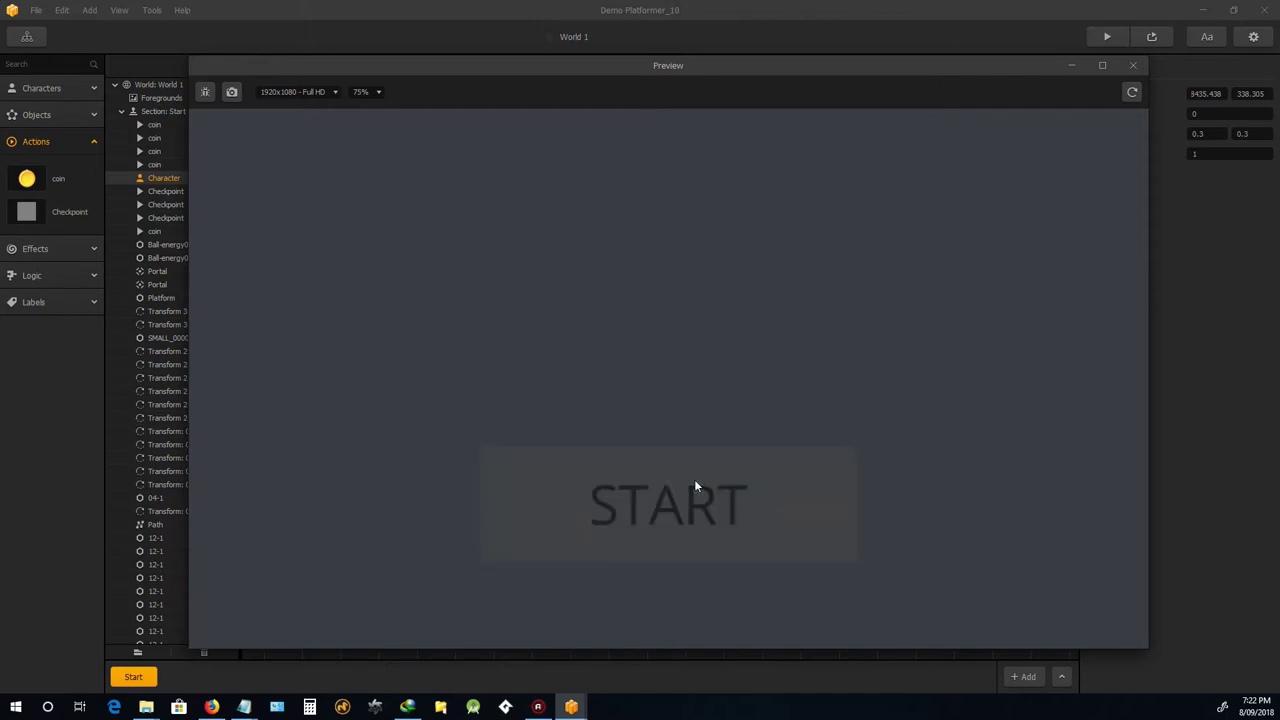
left_click(1132, 65)
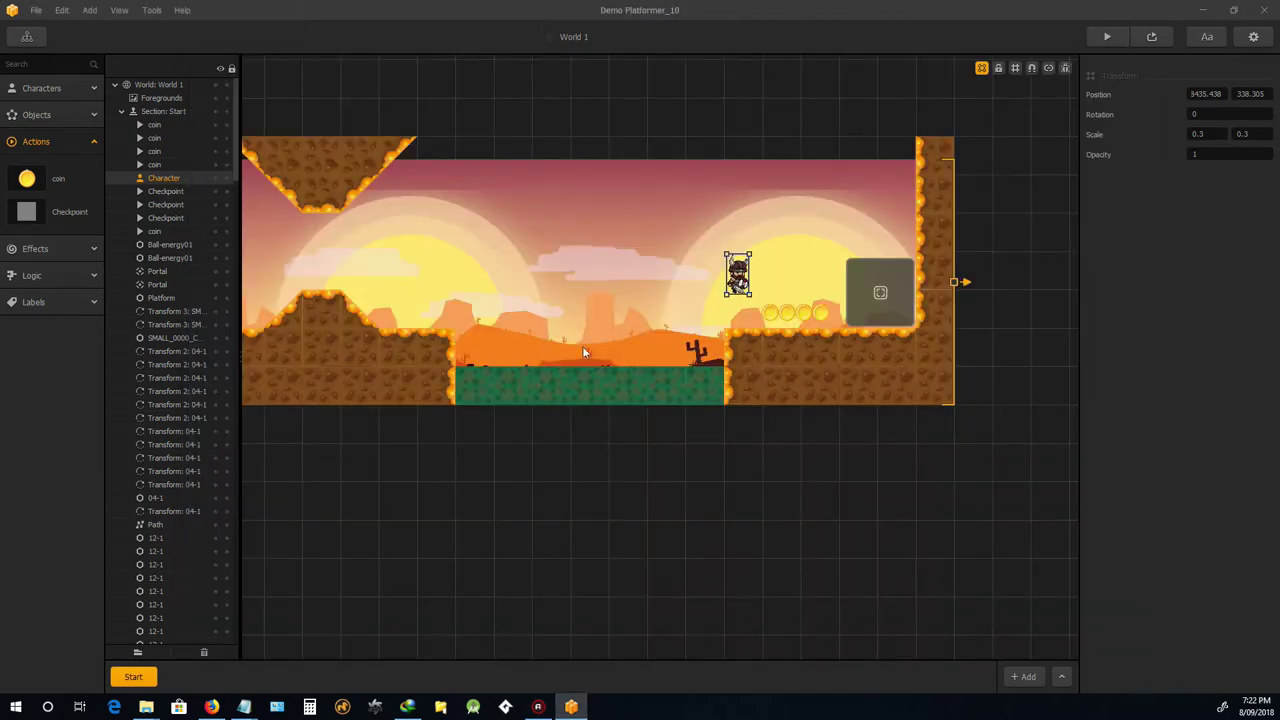
scroll(776, 361, "down", 5)
scroll(337, 423, "left", 5)
scroll(365, 350, "up", 3)
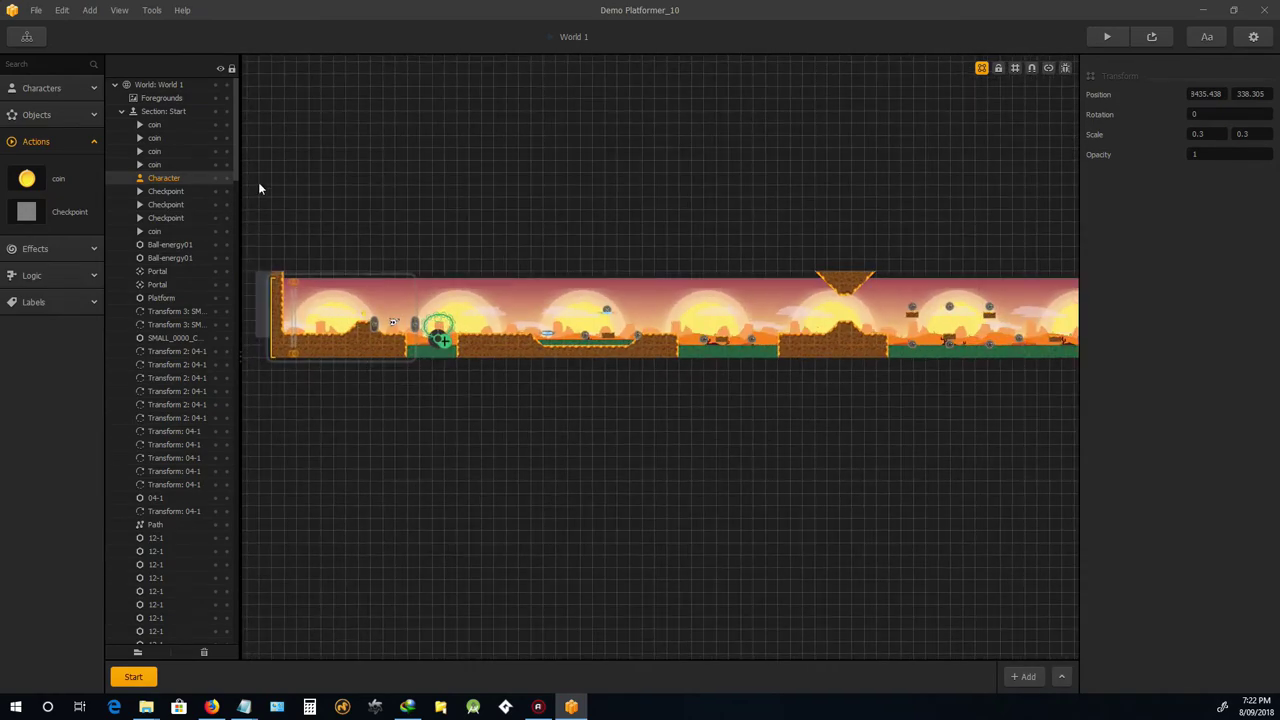
In World 1 Complete UI, set the score label's score type to Coins and its amount to Current
left_click(27, 36)
scroll(665, 355, "up", 3)
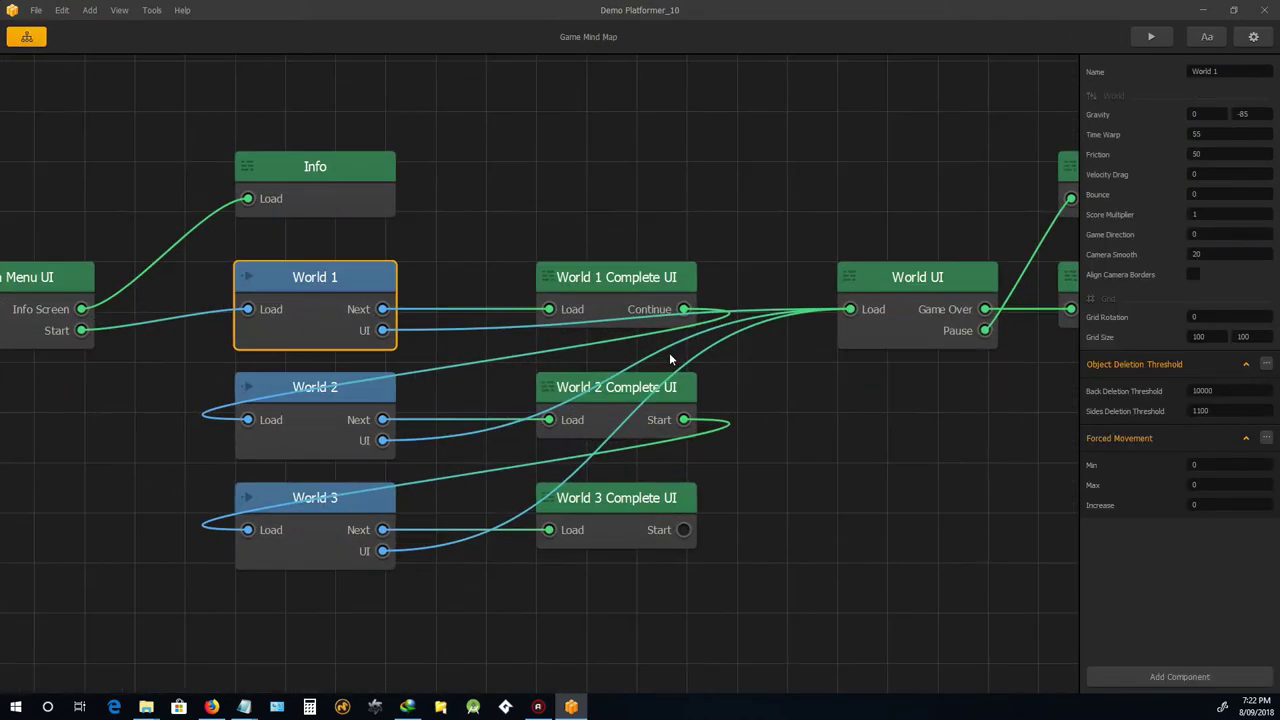
double_click(606, 280)
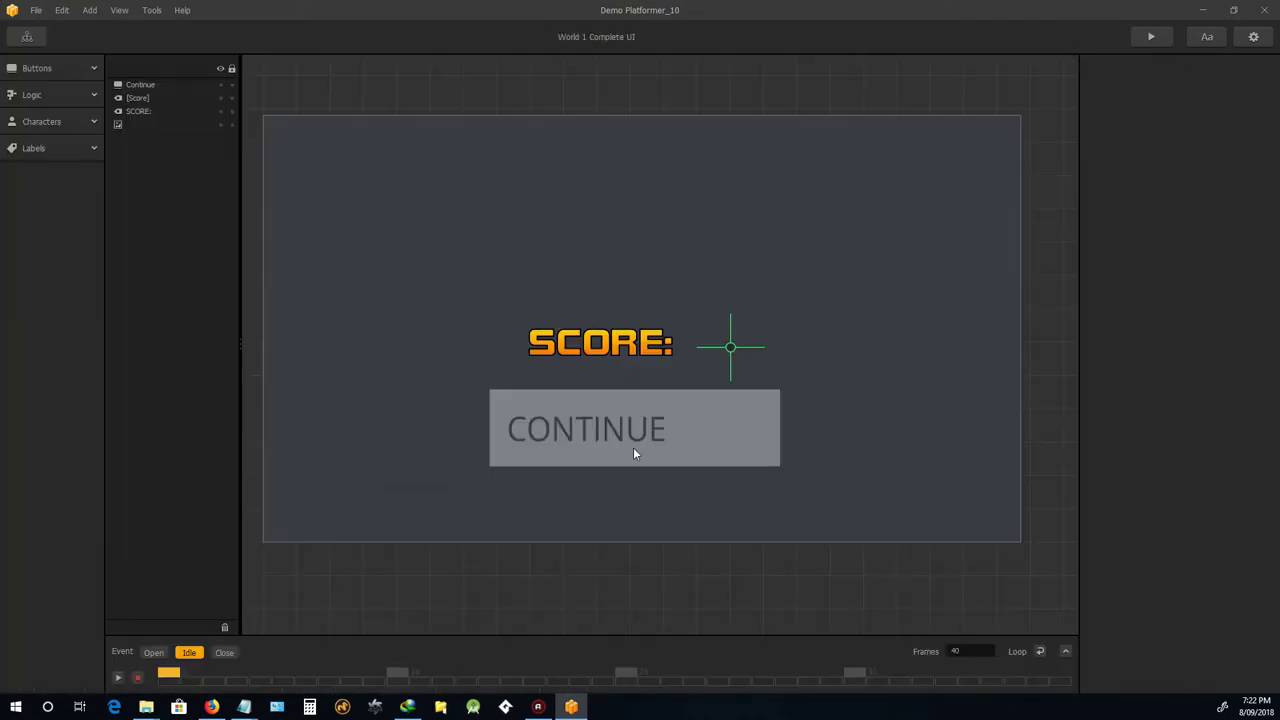
left_click(733, 350)
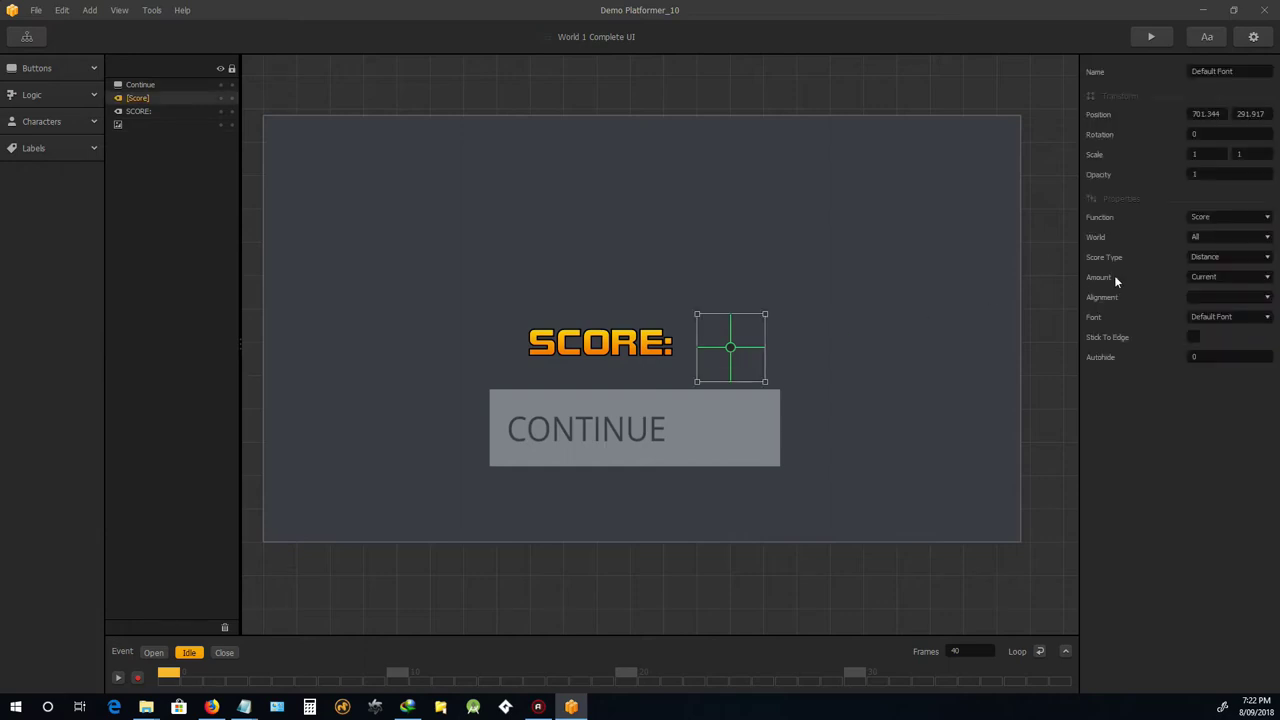
left_click(1221, 256)
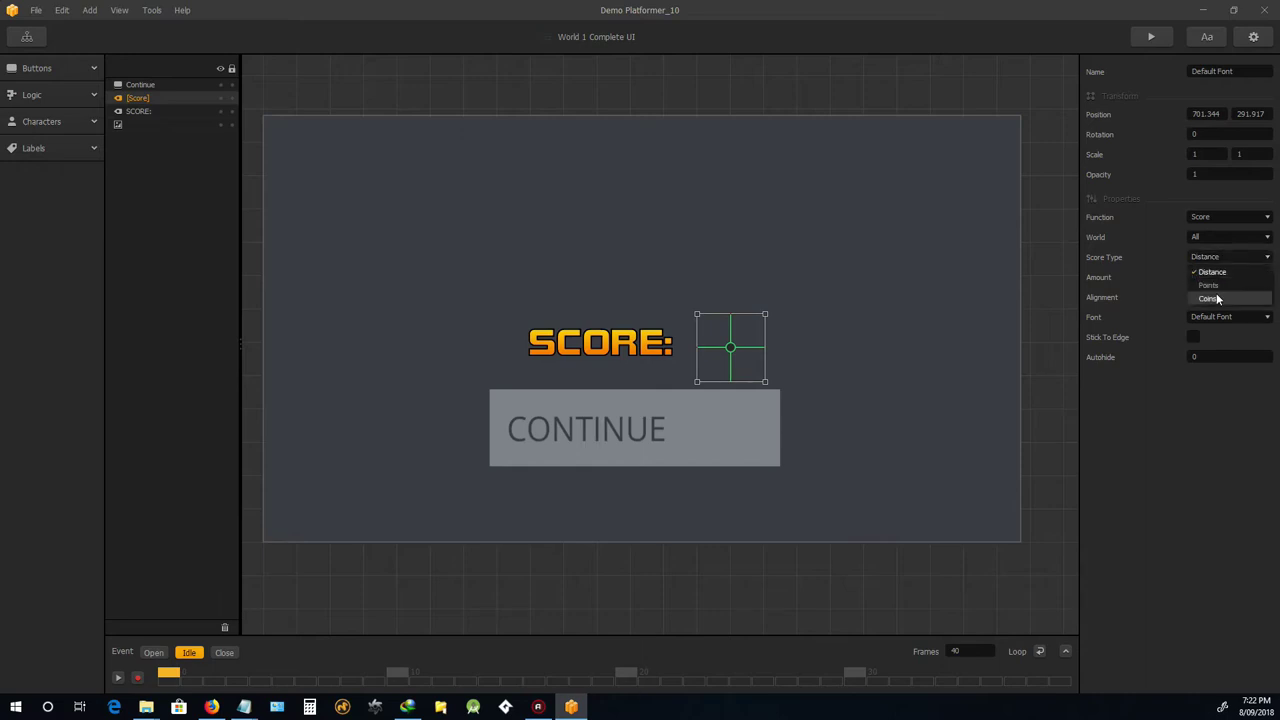
left_click(1216, 298)
left_click(1229, 275)
left_click(1210, 306)
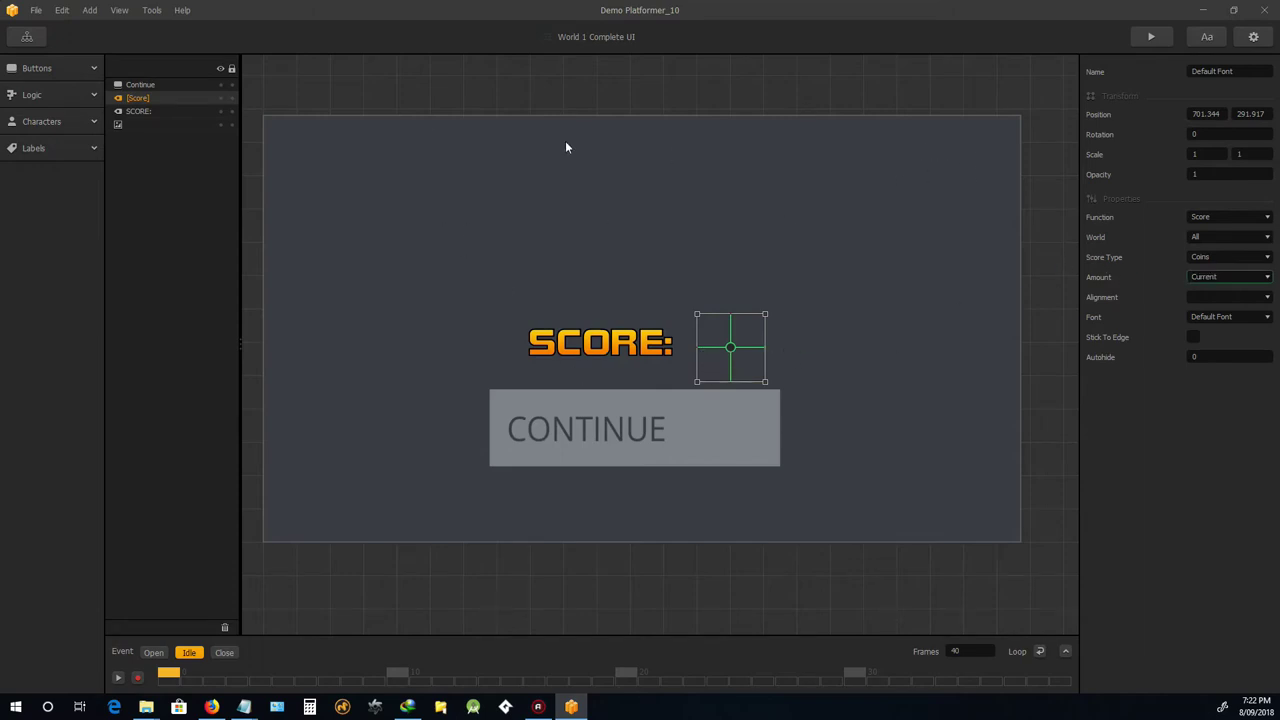
In World 2 Complete UI, replace the Start button's image with the Continue sprite
left_click(27, 36)
double_click(637, 412)
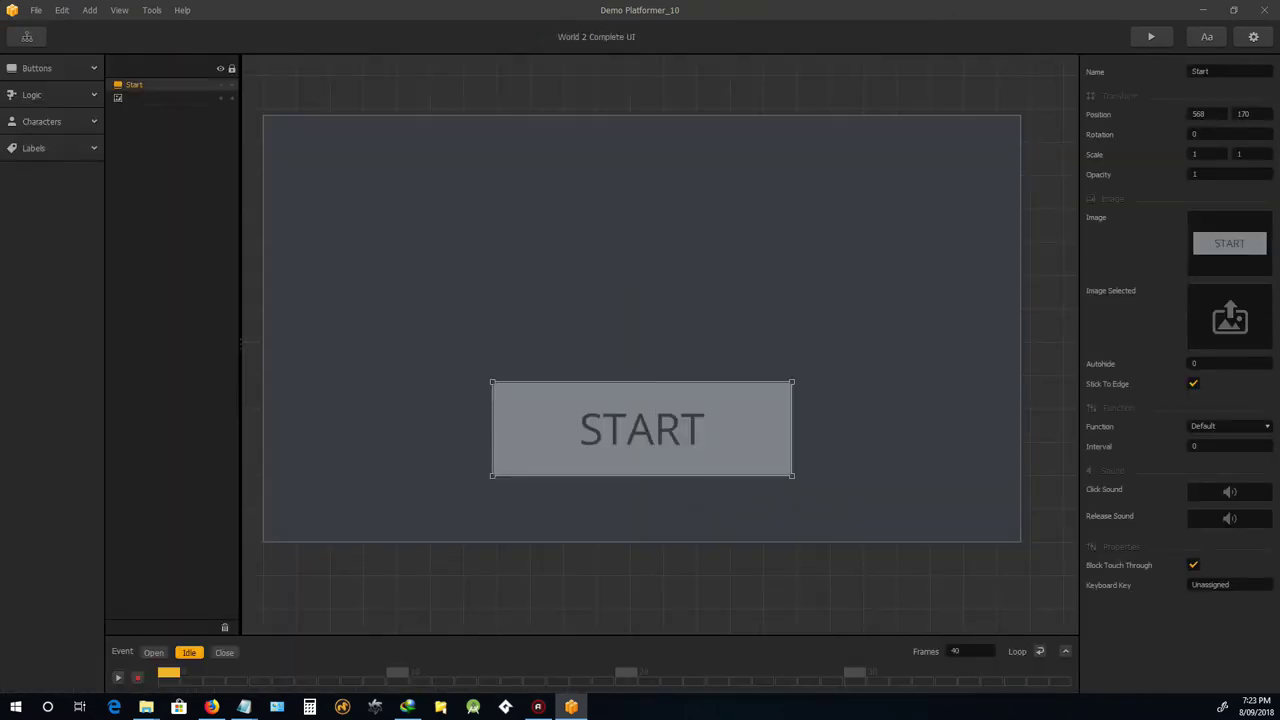
mouse_move(1272, 260)
left_click(1245, 219)
scroll(406, 428, "down", 4)
left_click(369, 404)
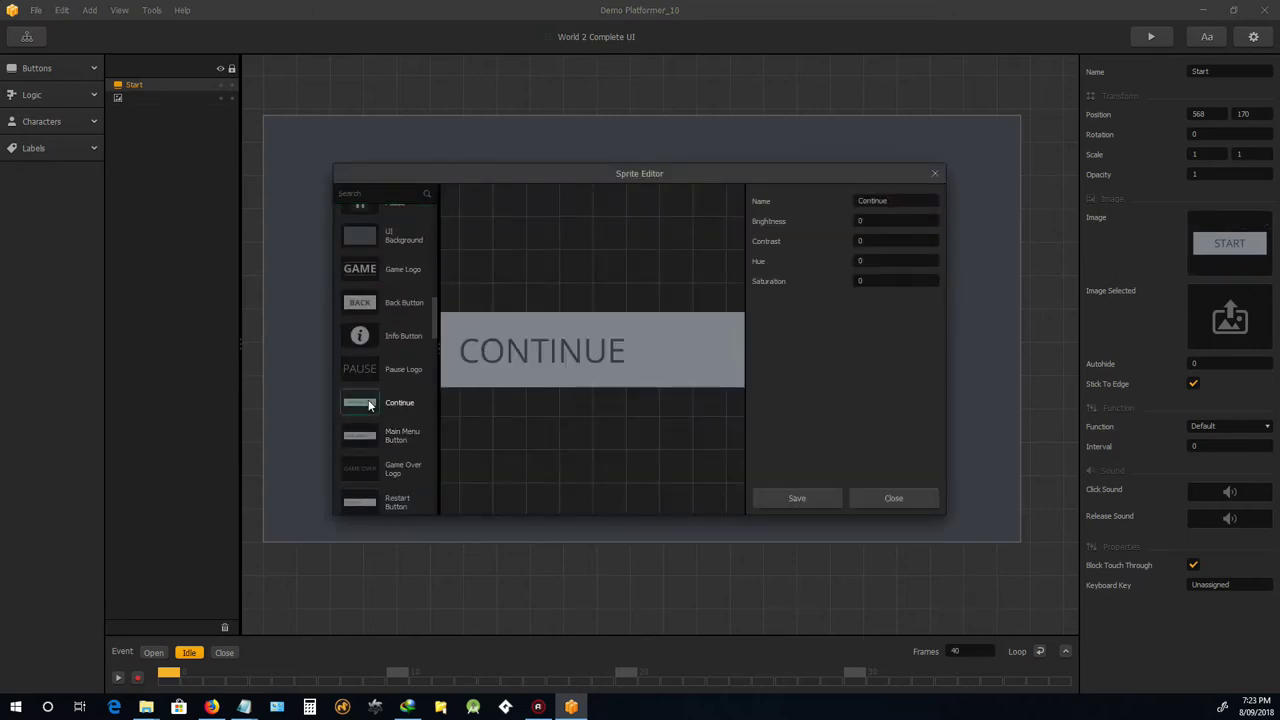
left_click(806, 498)
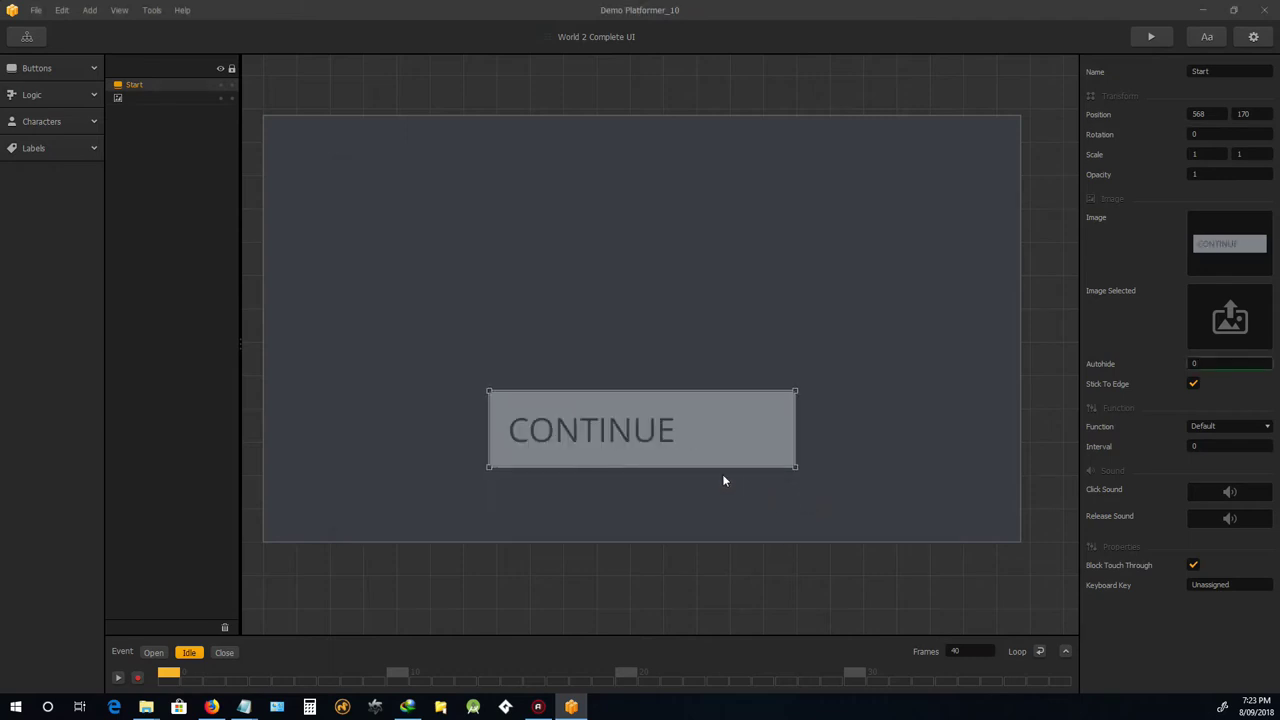
Add a Default Font label above the Continue button and set its function to Score
left_click(42, 148)
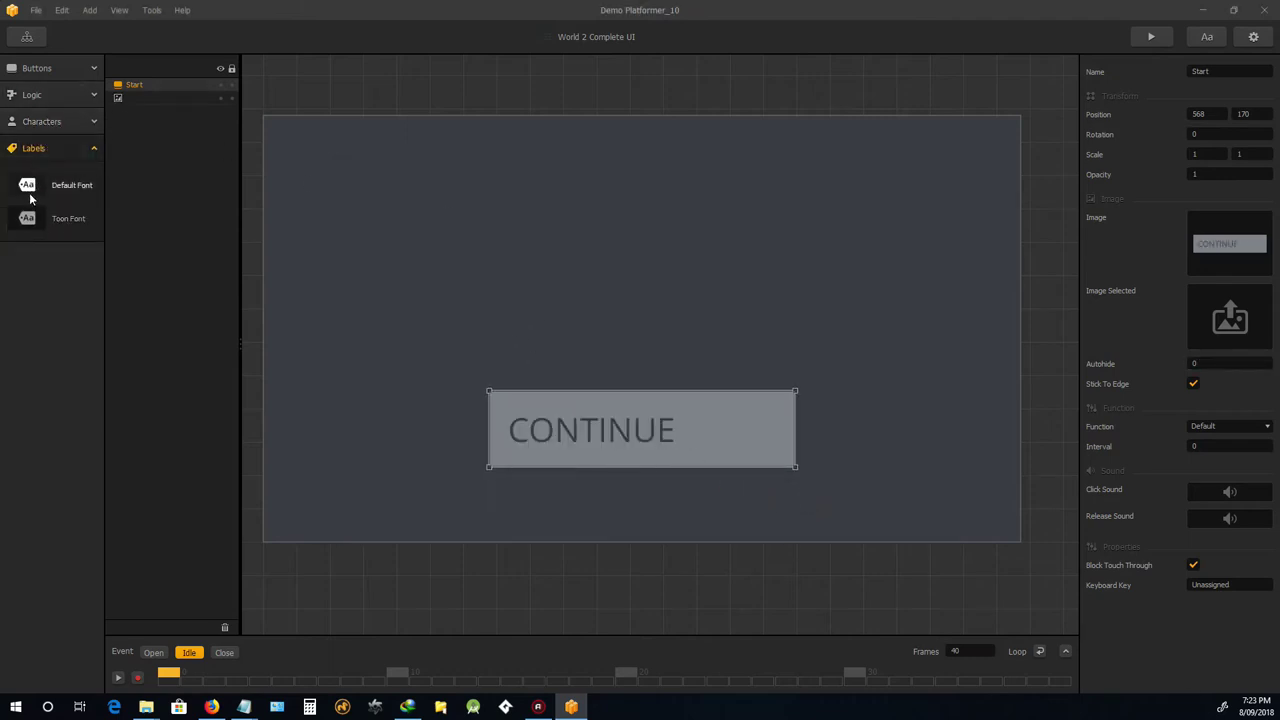
left_click_drag(24, 191, 698, 331)
left_click(1240, 257)
left_click(1243, 257)
left_click(1246, 217)
left_click(1232, 246)
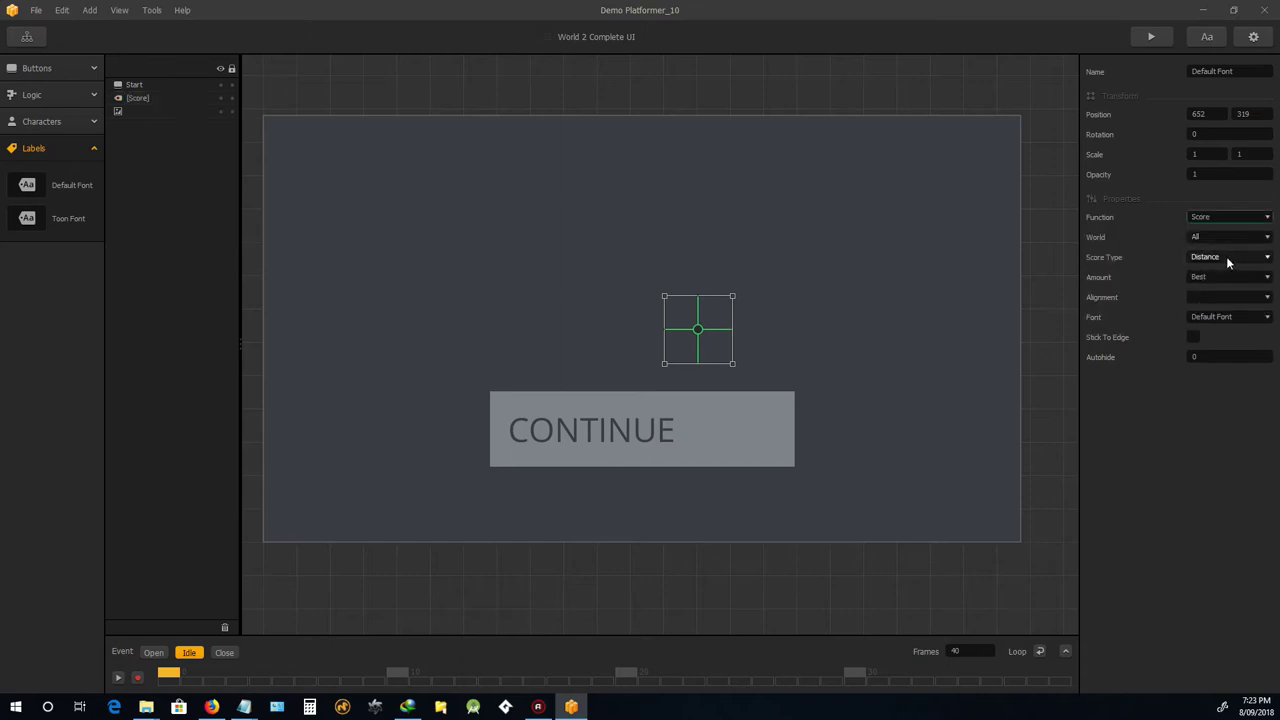
Set the World 2 completion score label to Coins with the Current amount, and move it to about 516, 288
left_click(1226, 257)
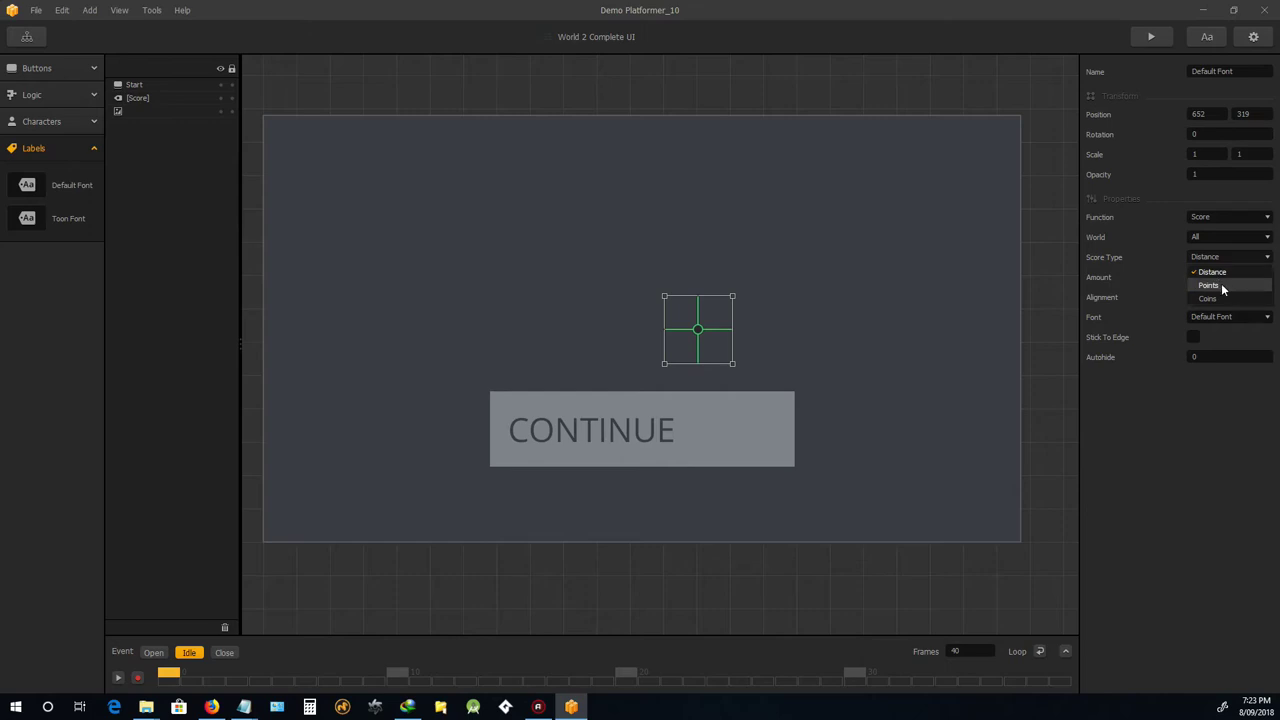
left_click(1214, 299)
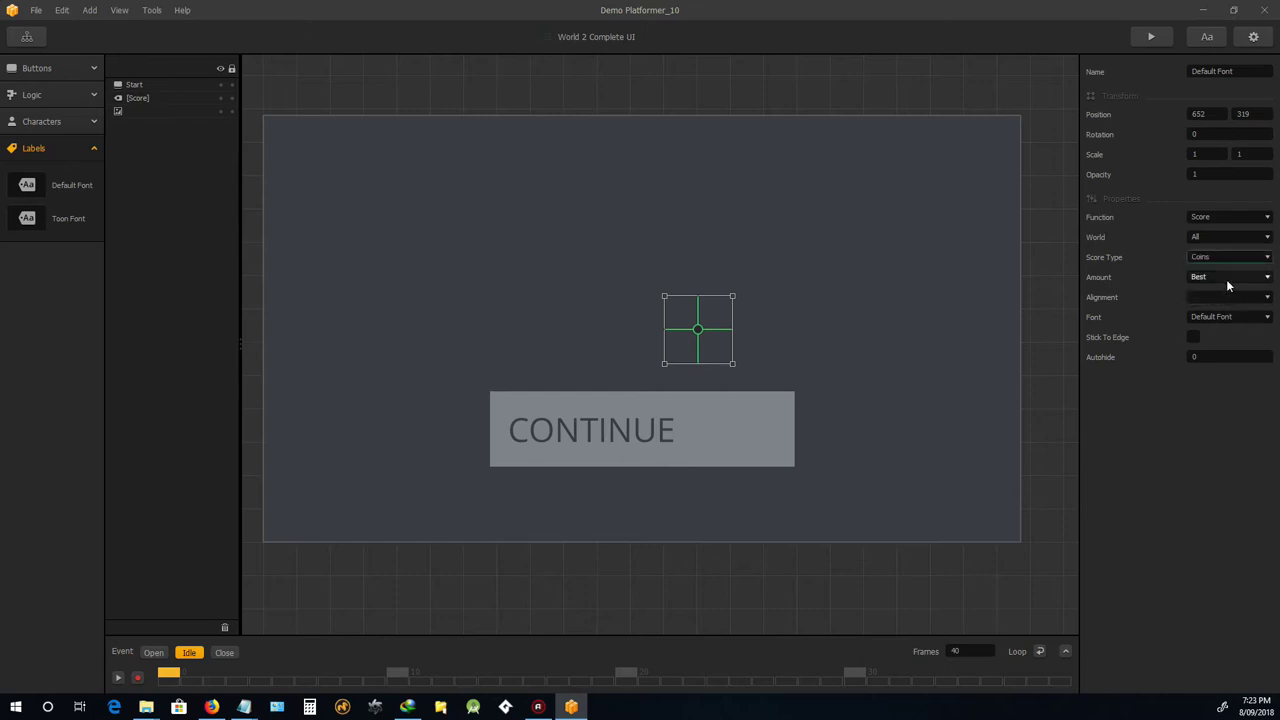
left_click(1225, 276)
left_click(1206, 305)
left_click_drag(698, 330, 607, 351)
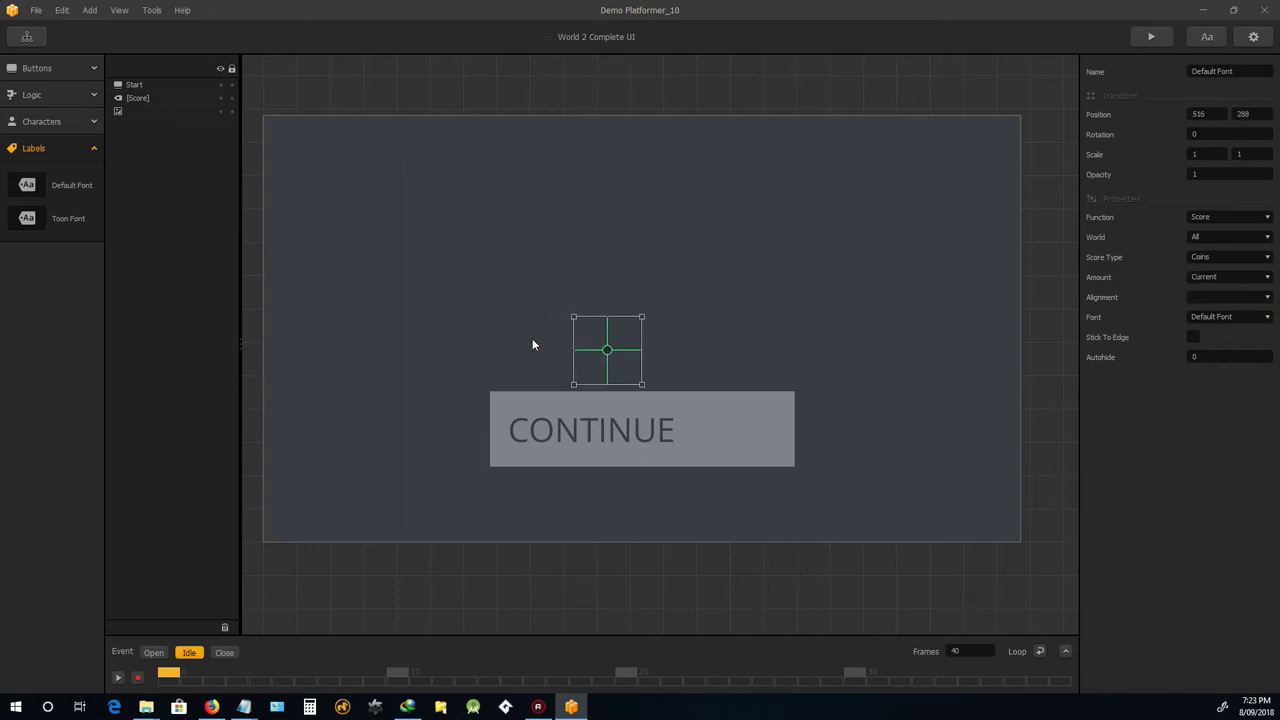
In World 3 Complete UI, replace the Start button's image with the Continue sprite
left_click(27, 36)
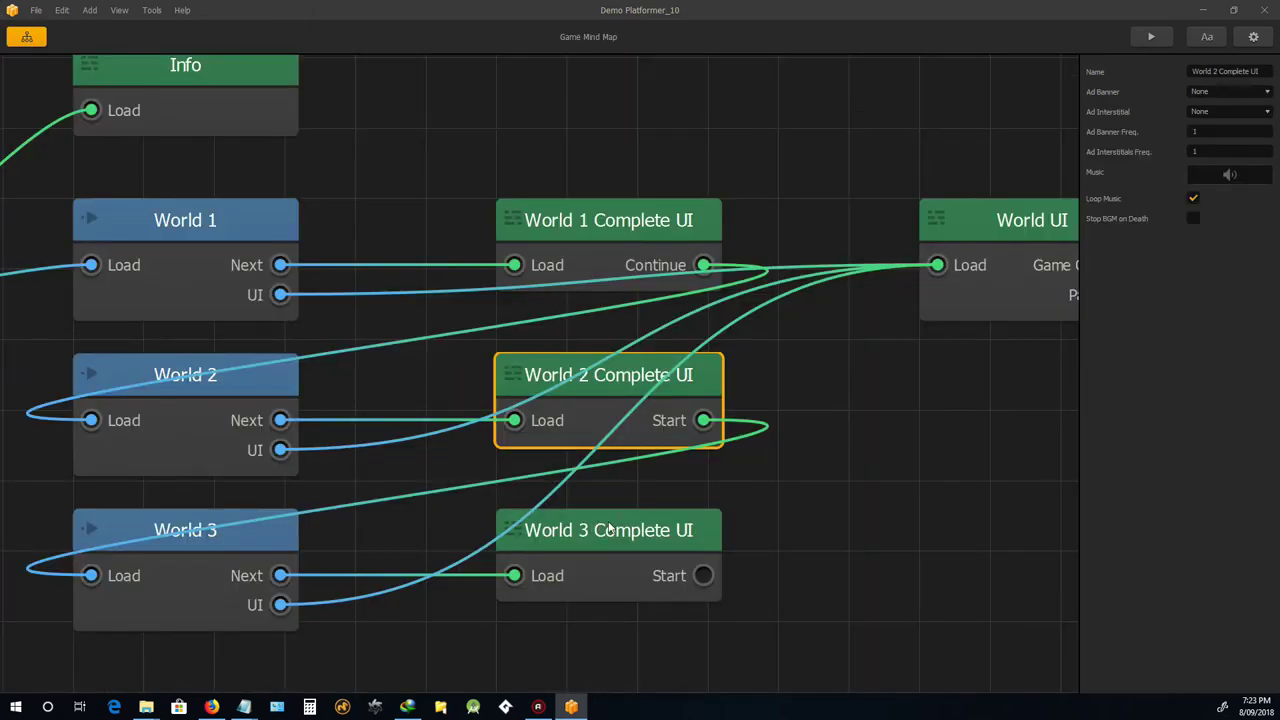
double_click(593, 529)
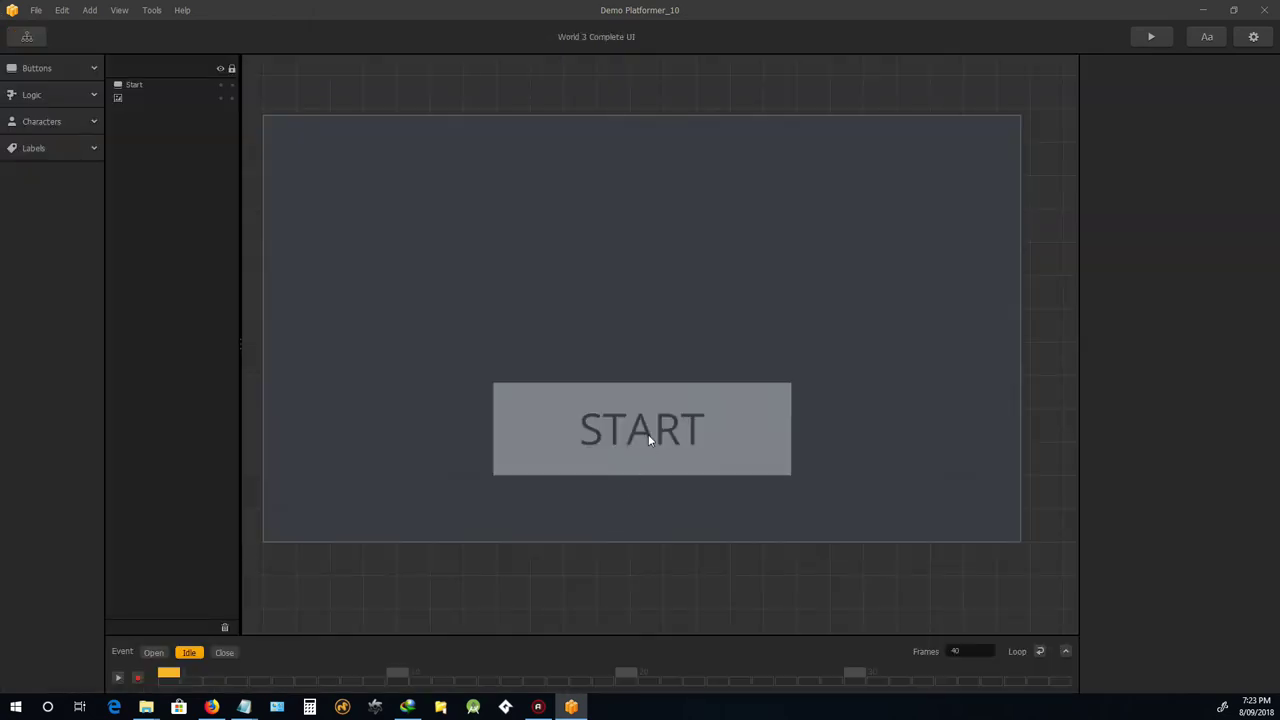
left_click(648, 434)
mouse_move(1262, 262)
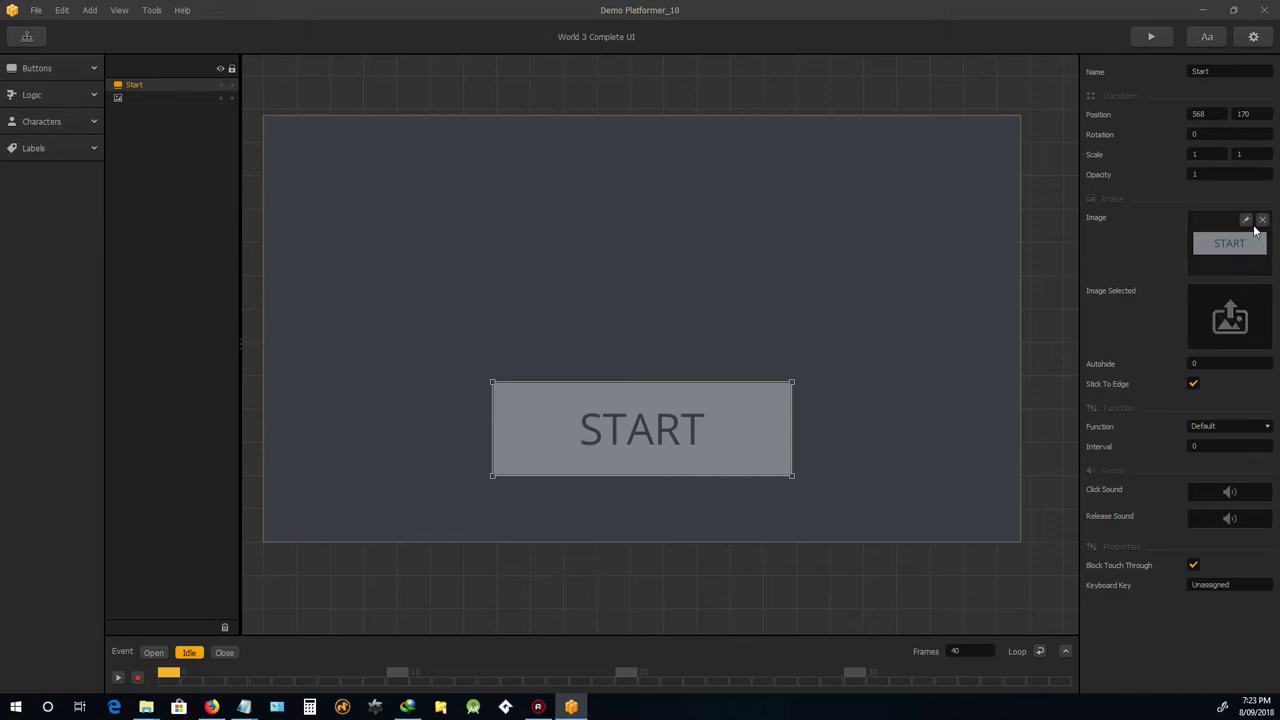
left_click(1246, 220)
scroll(367, 451, "down", 10)
scroll(403, 474, "up", 3)
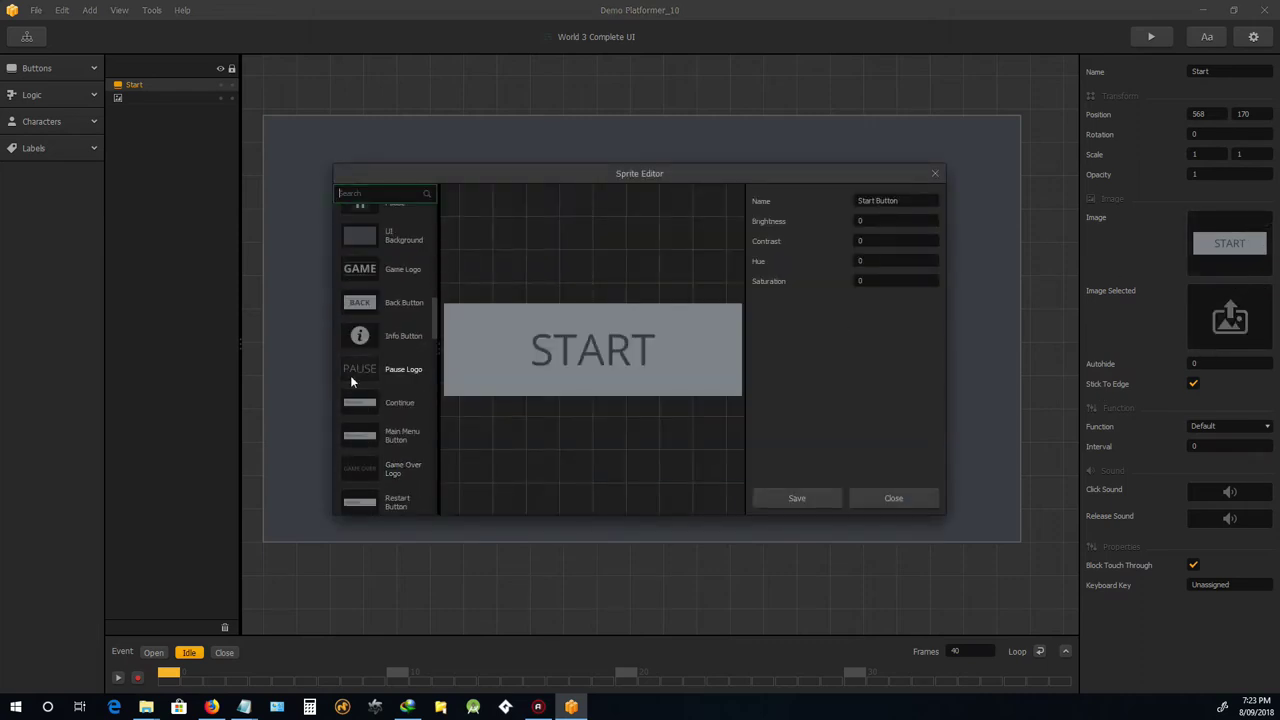
left_click(362, 402)
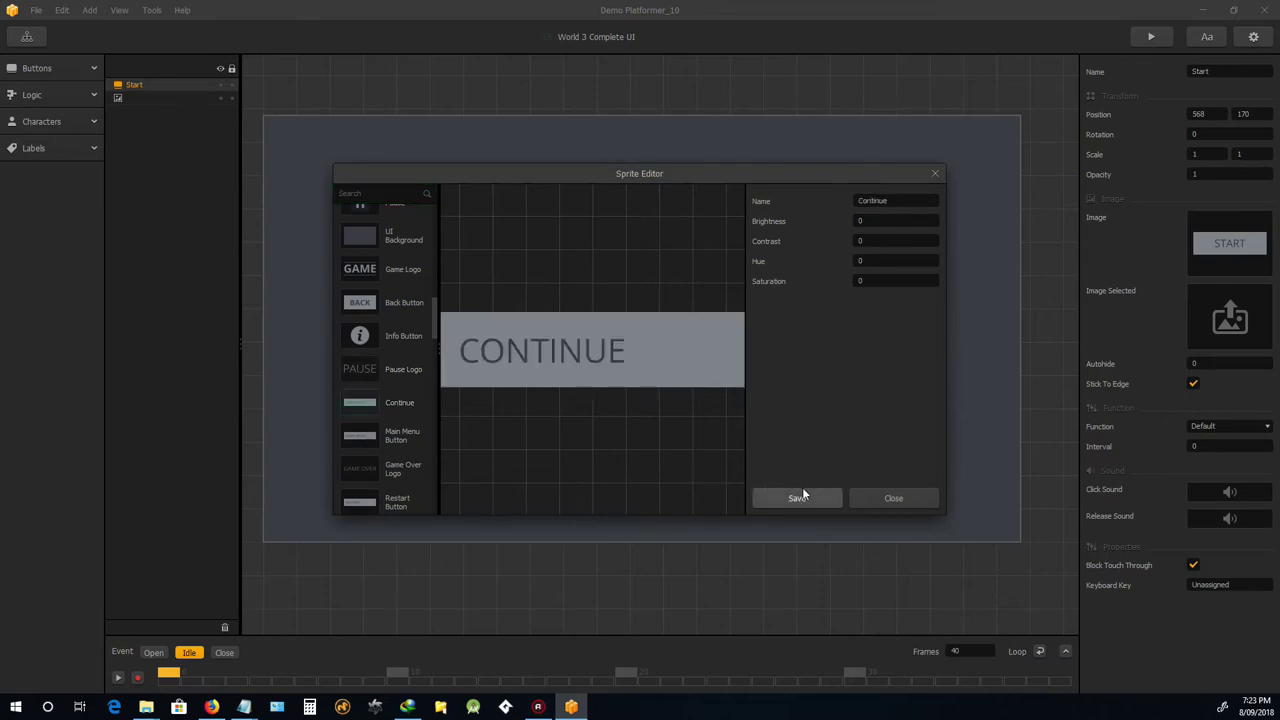
left_click(813, 495)
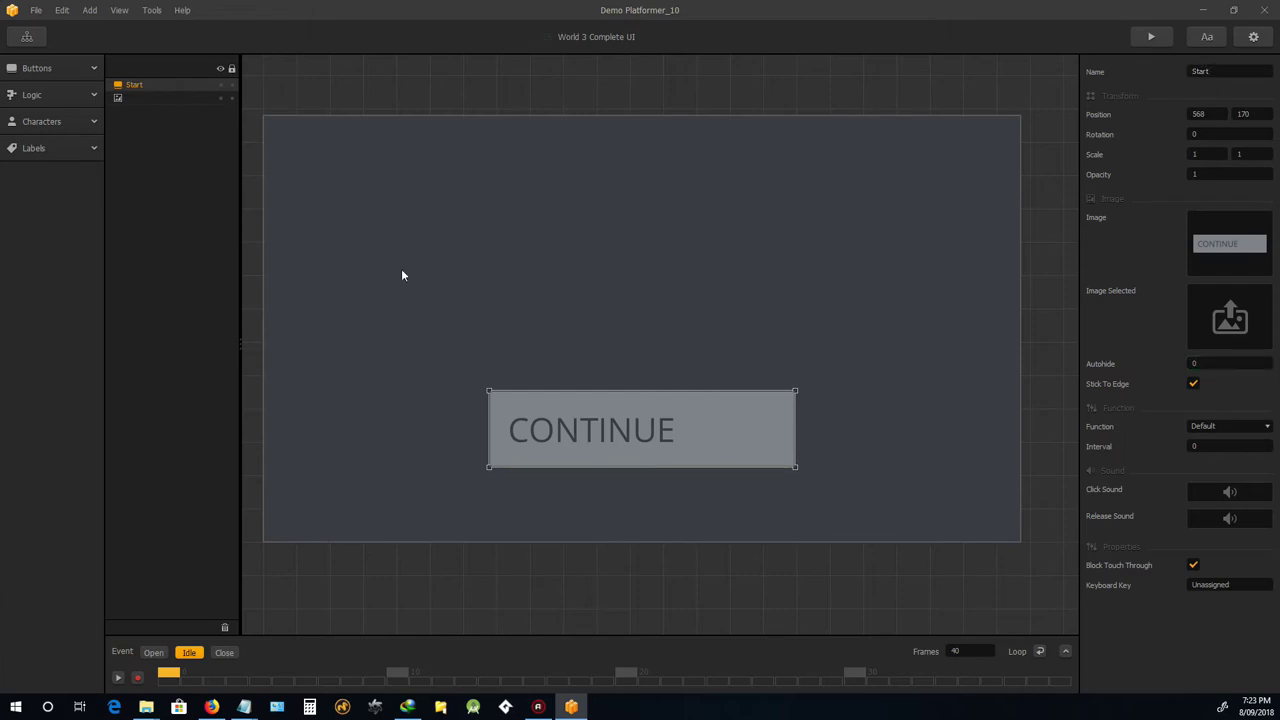
Place a Default Font label above the Continue button at about 495, 302 and set its function to Score
left_click(32, 150)
left_click_drag(45, 185, 454, 280)
left_click_drag(608, 342, 593, 340)
left_click(1222, 215)
left_click(1215, 245)
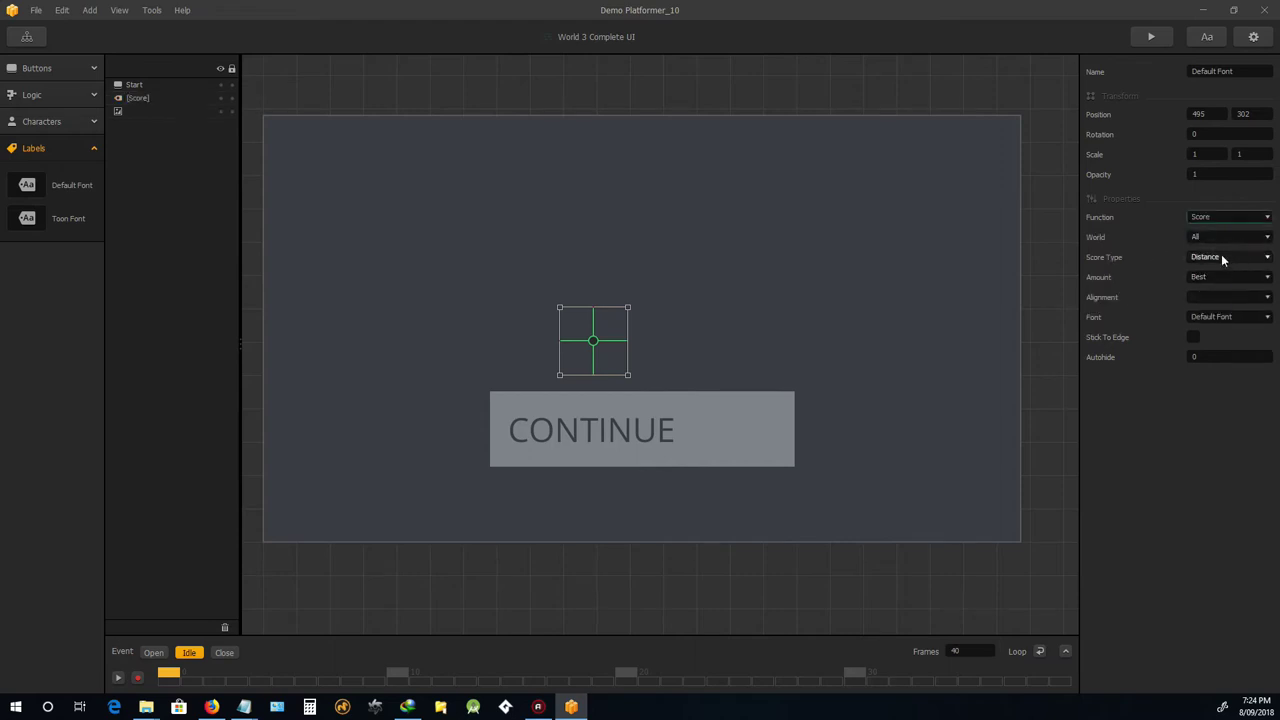
Set the World 3 completion label's score type to Coins and its amount to Current
left_click(1221, 256)
left_click(1221, 294)
left_click(1212, 277)
left_click(1220, 298)
scroll(652, 352, "up", 1)
scroll(660, 329, "down", 2)
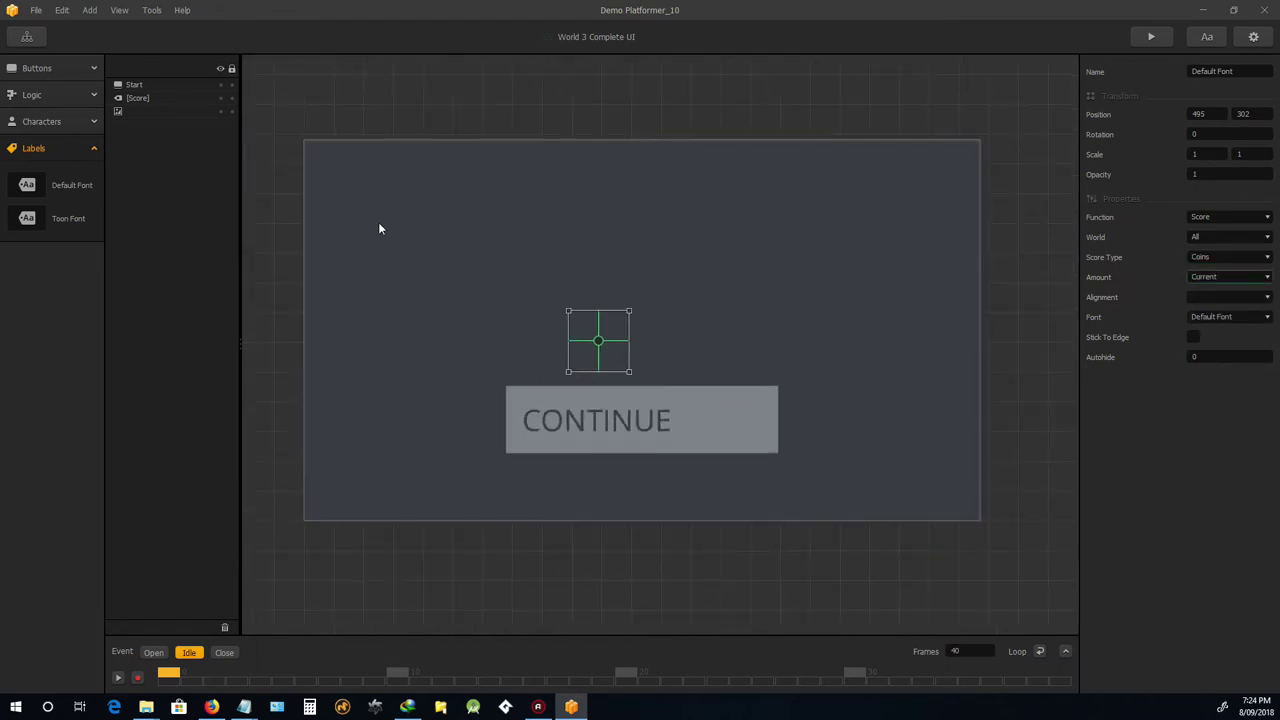
In the Game Mind Map, connect the Start output of World 3 Complete UI to the Load input of Main Menu UI
left_click(29, 37)
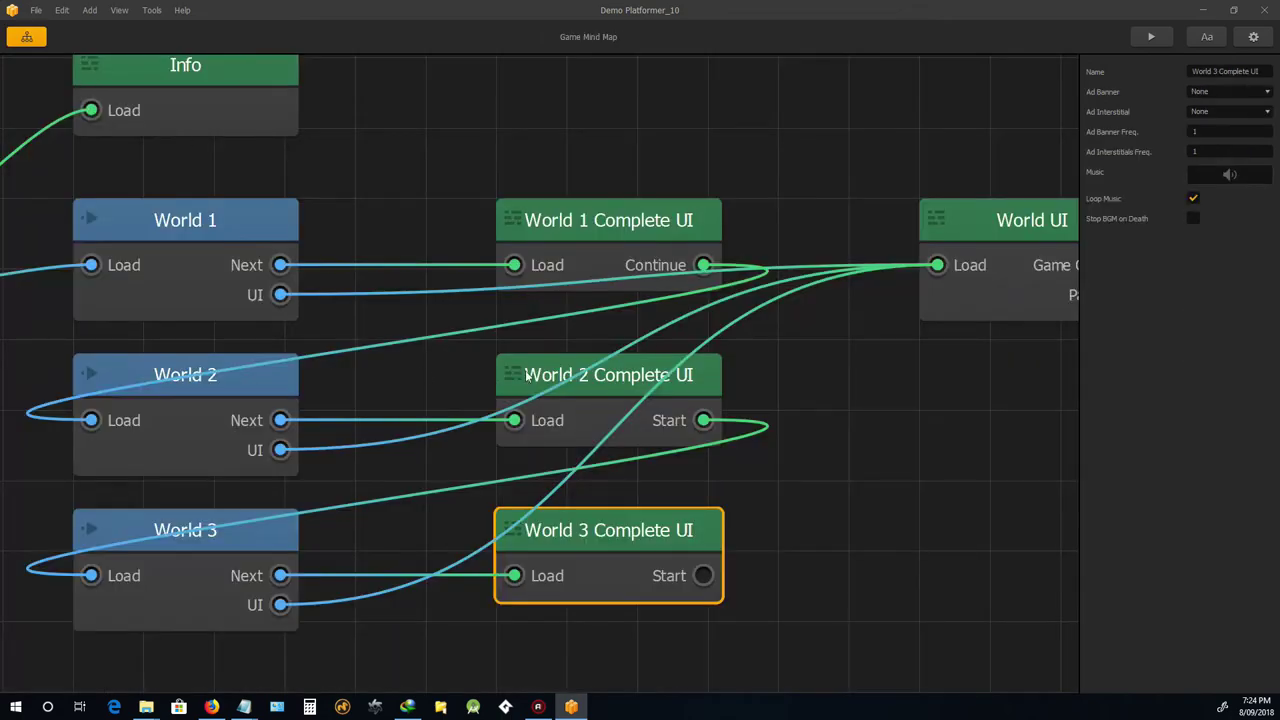
scroll(540, 375, "down", 3)
scroll(226, 434, "up", 2)
scroll(433, 411, "down", 1)
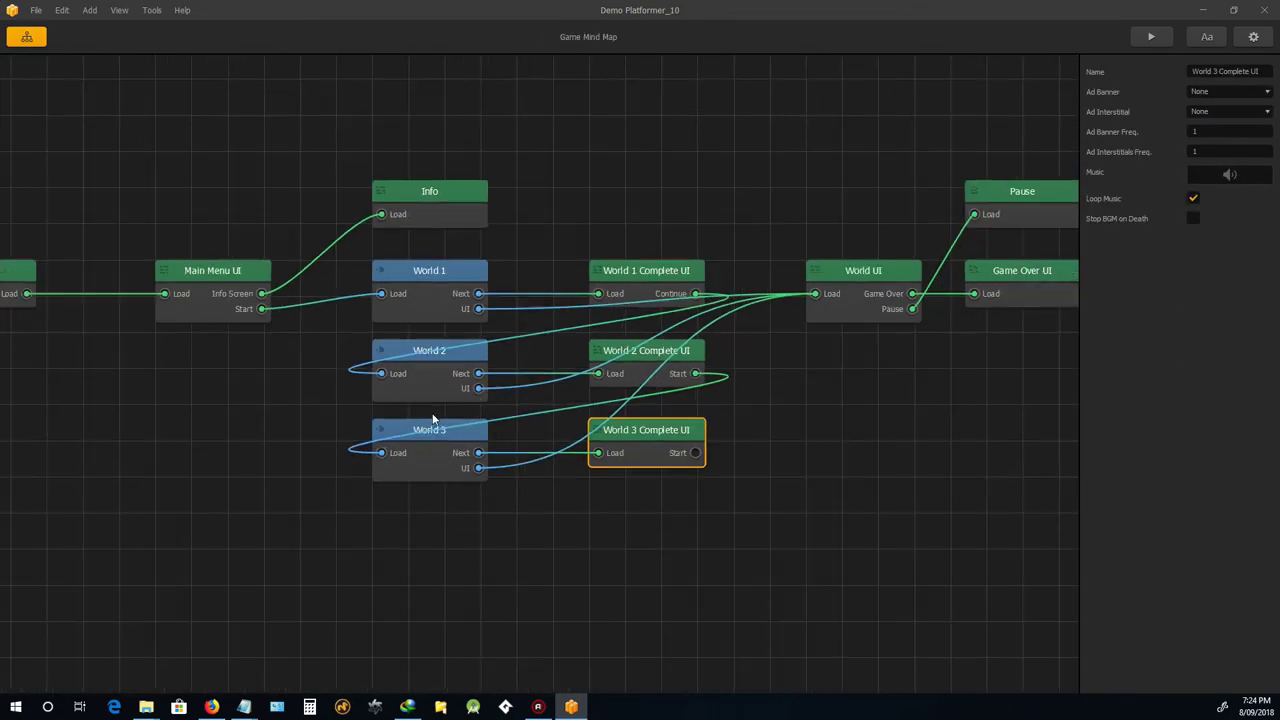
scroll(349, 256, "up", 1)
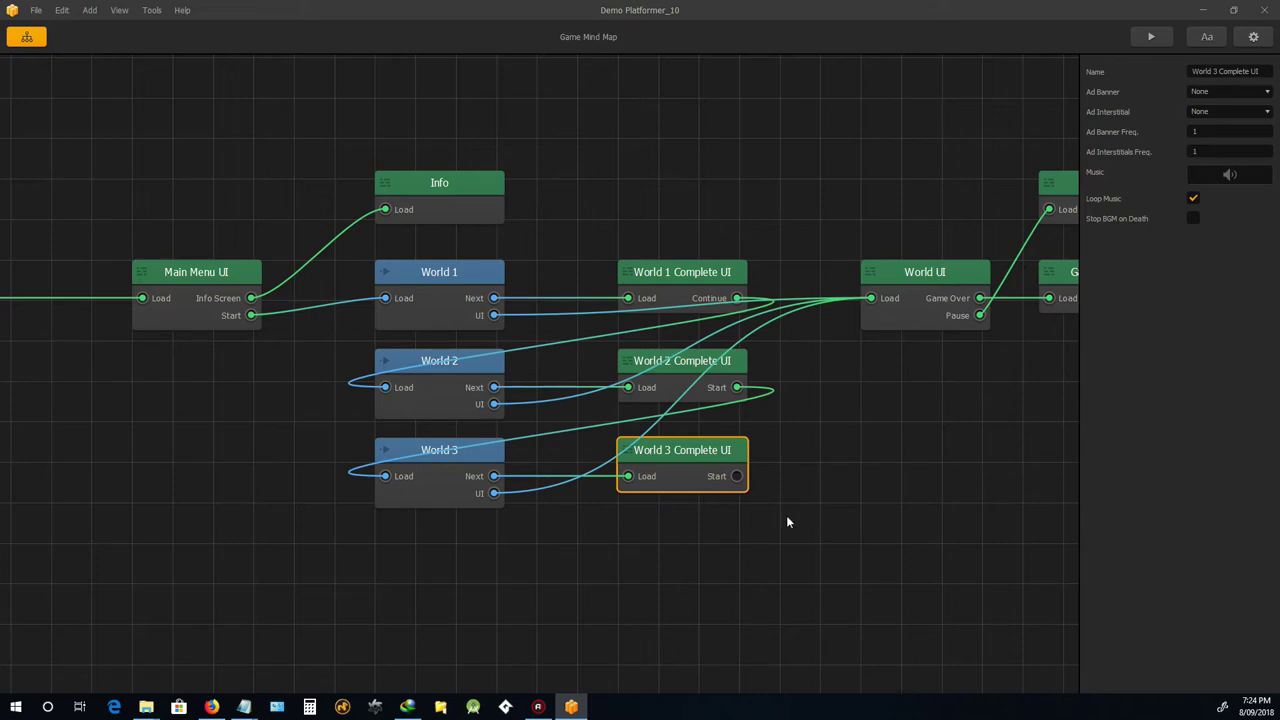
left_click_drag(738, 477, 141, 300)
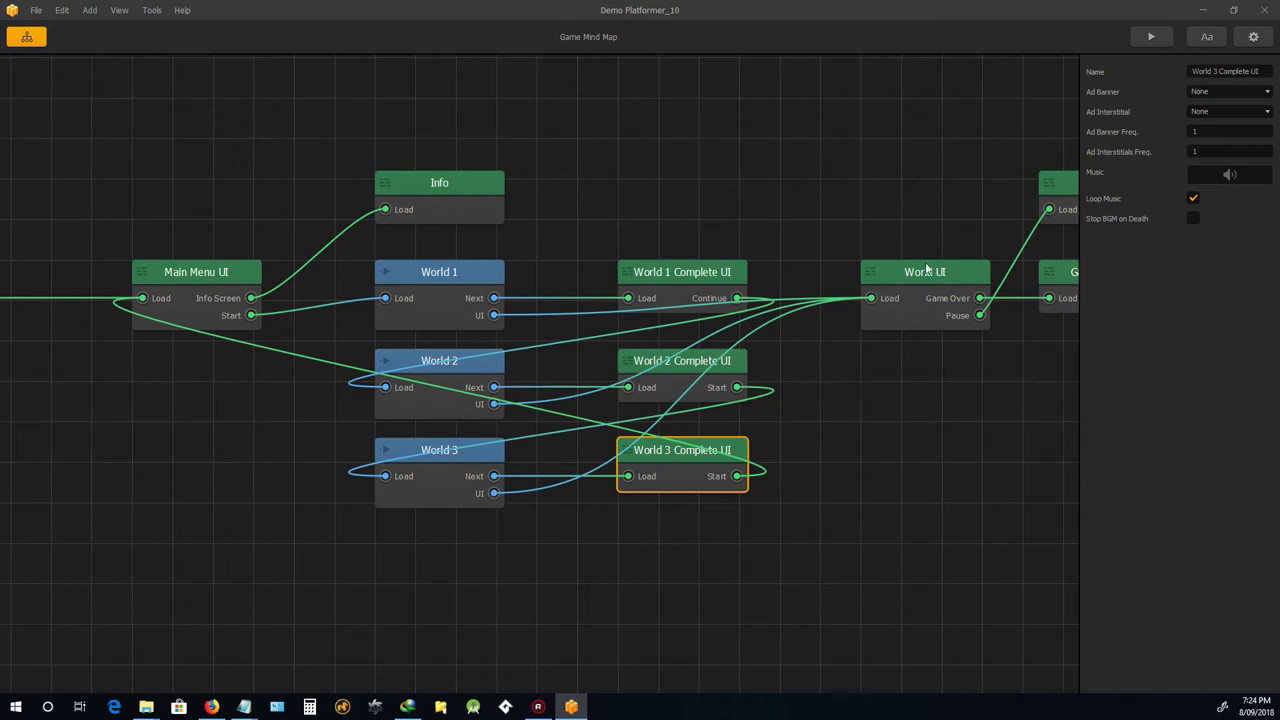
Preview the game from the main menu and play World 1 through its coins to the level's end
scroll(607, 467, "down", 2)
scroll(640, 440, "down", 1)
scroll(700, 398, "up", 1)
scroll(695, 410, "down", 1)
scroll(688, 418, "up", 1)
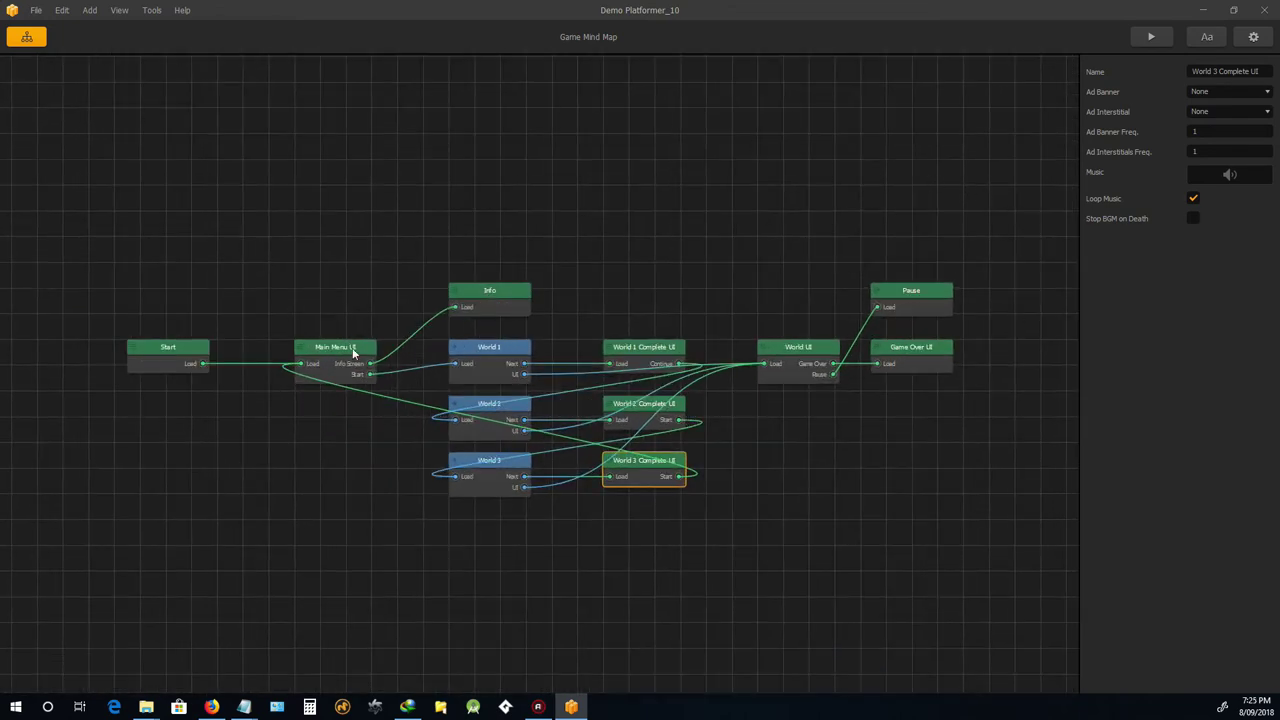
left_click(1151, 37)
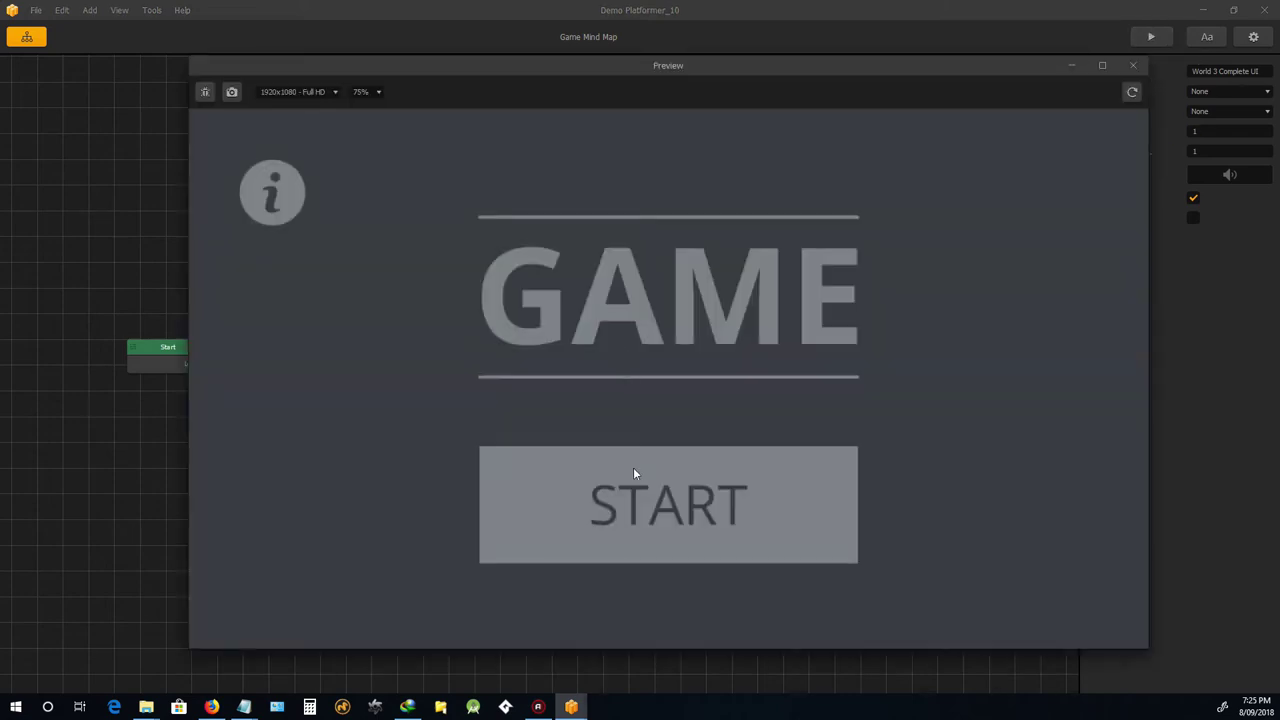
left_click(637, 504)
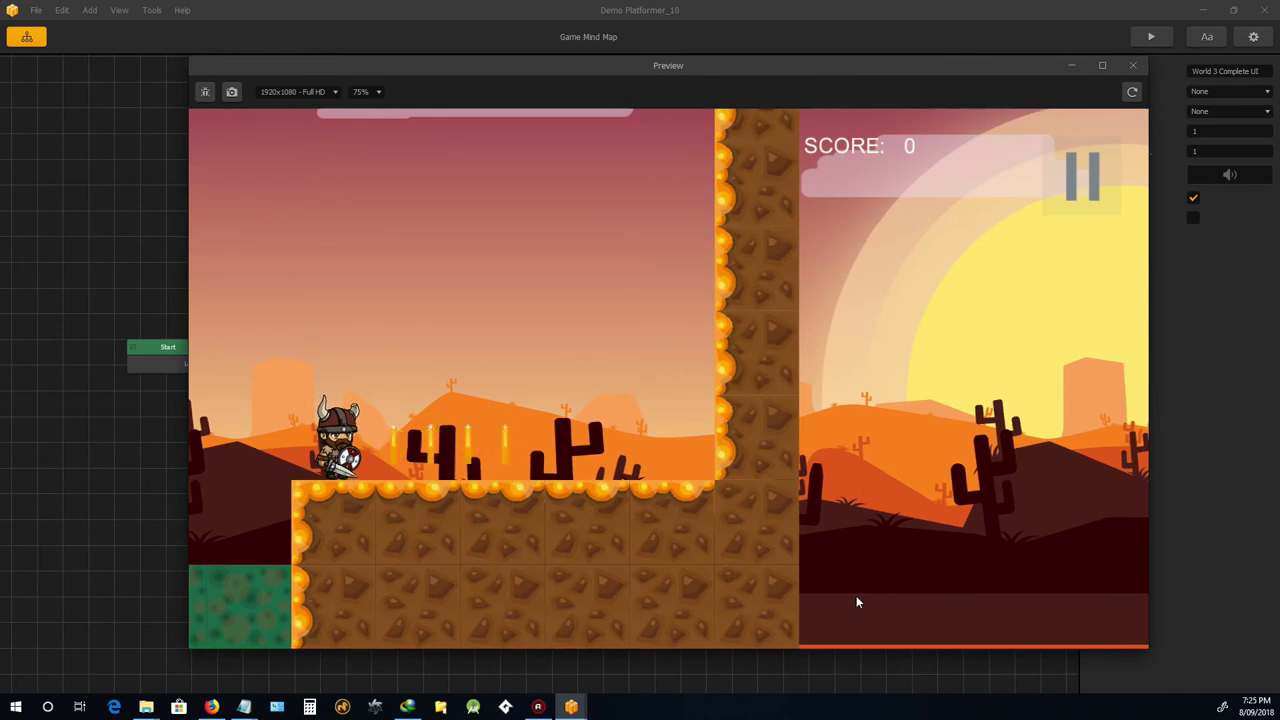
key("Right")
key("Right")
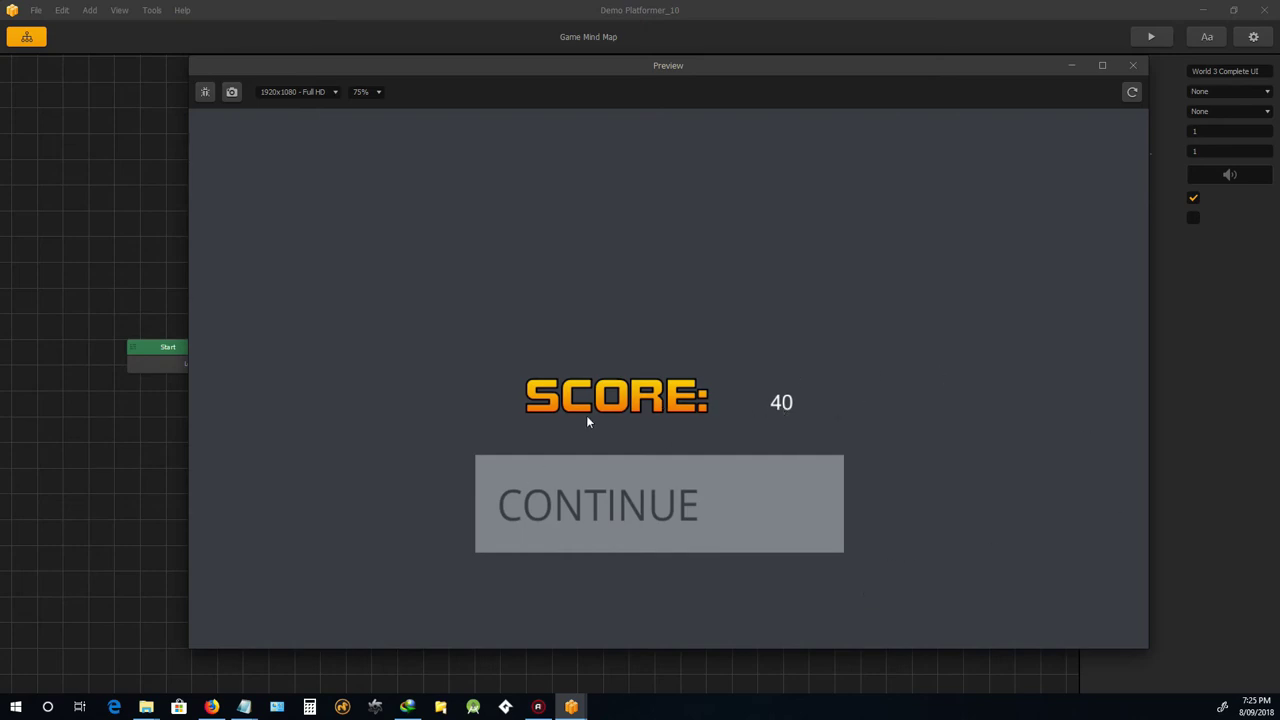
Continue from the World 1 completion screen and play World 2 over its coin platform to the level's end
left_click(648, 516)
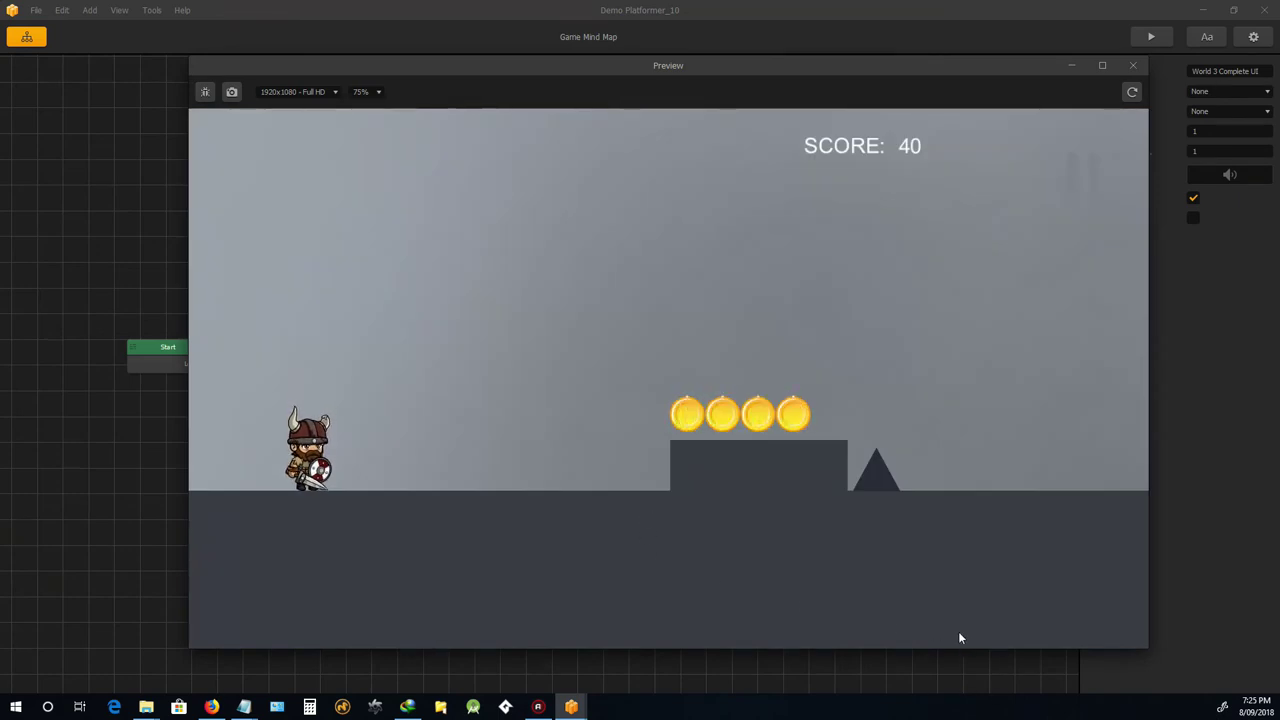
key("Right")
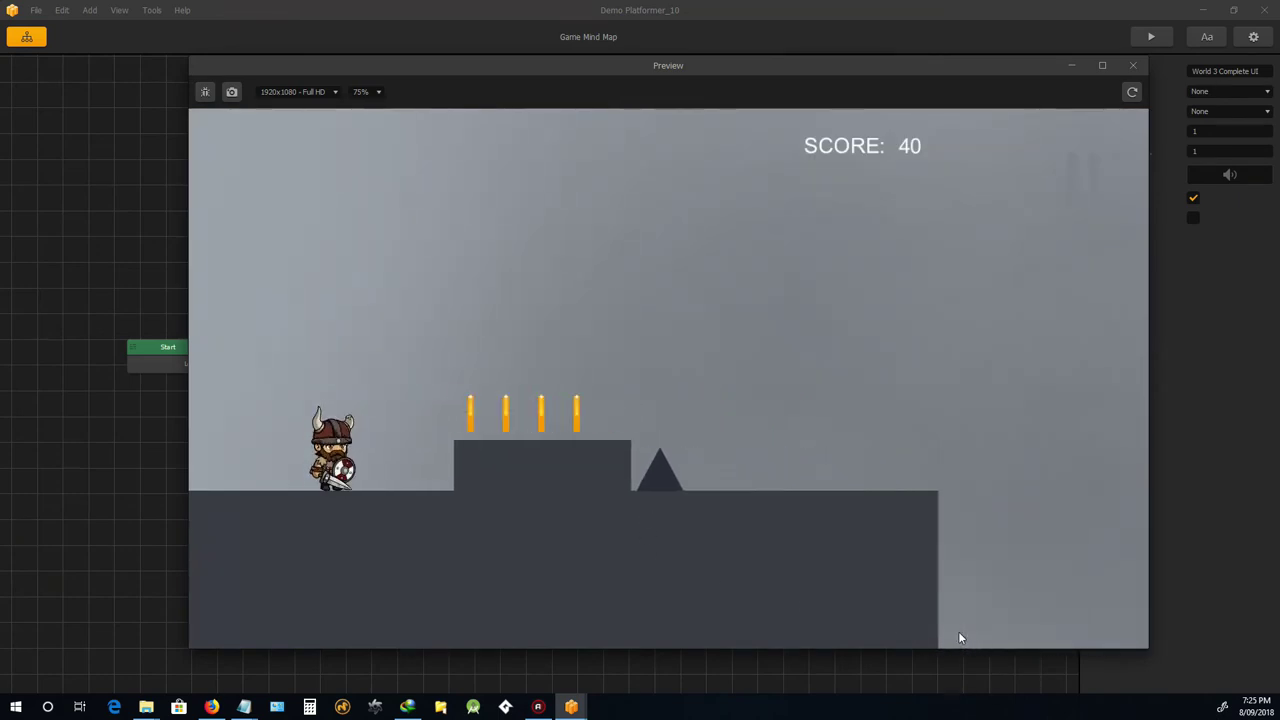
key("Up")
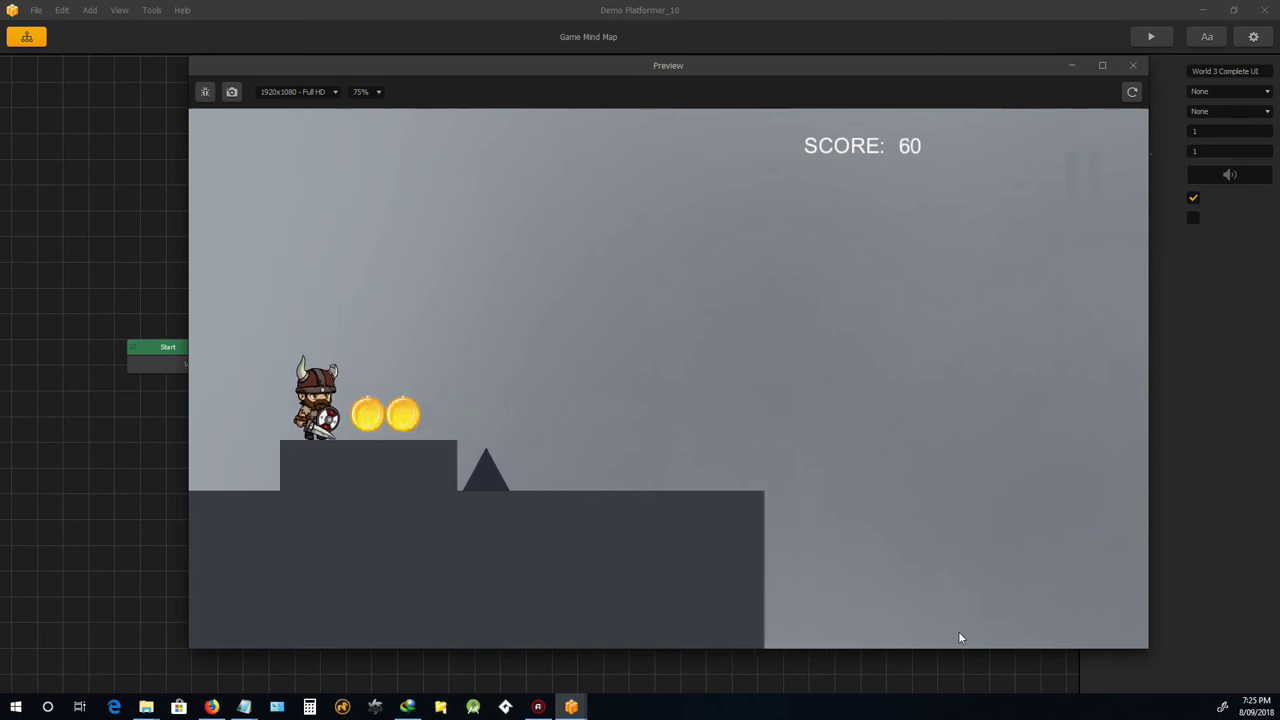
key("Up")
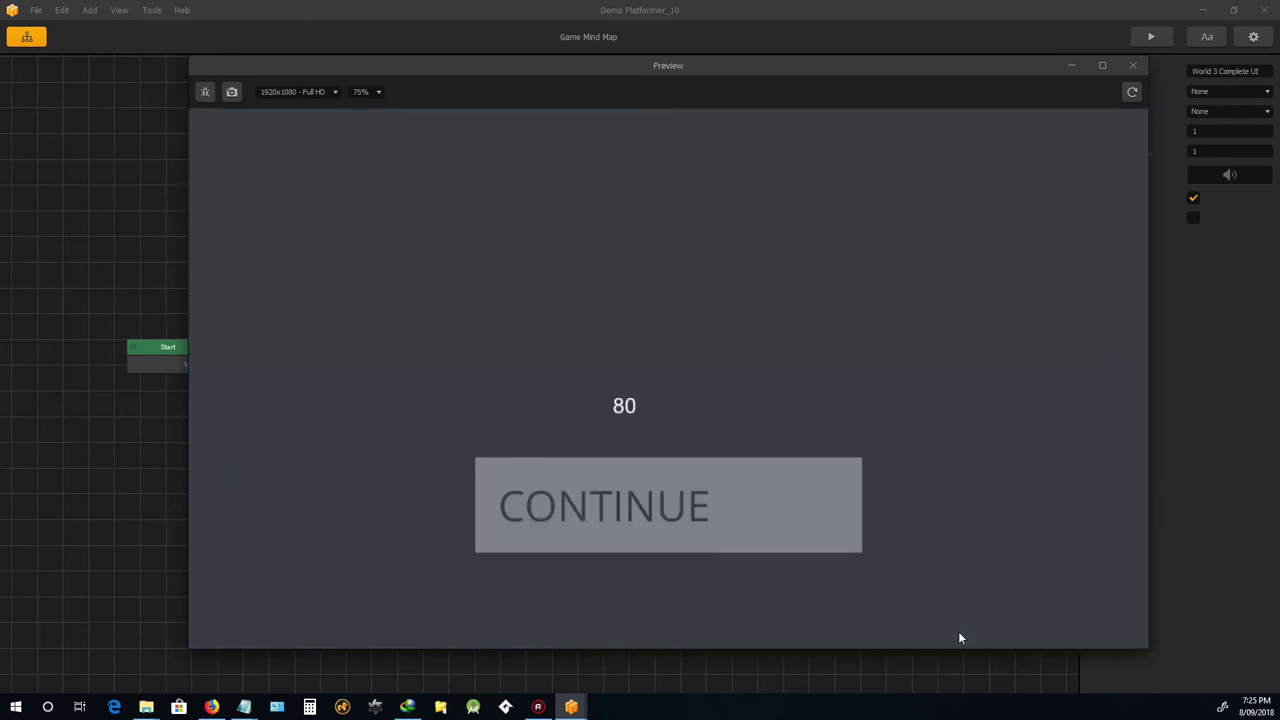
Continue into World 3, collect its coins up to the level's end, and continue from its completion screen to the main menu
left_click(675, 510)
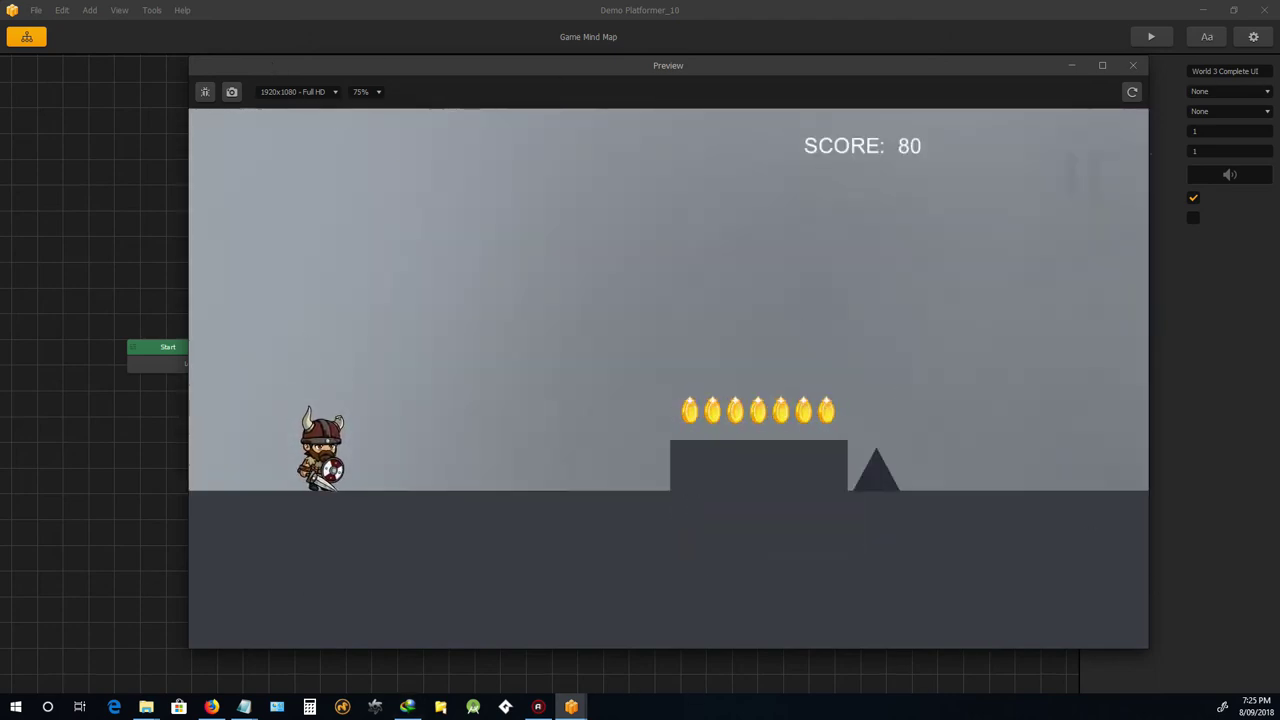
key("Right")
key("Up")
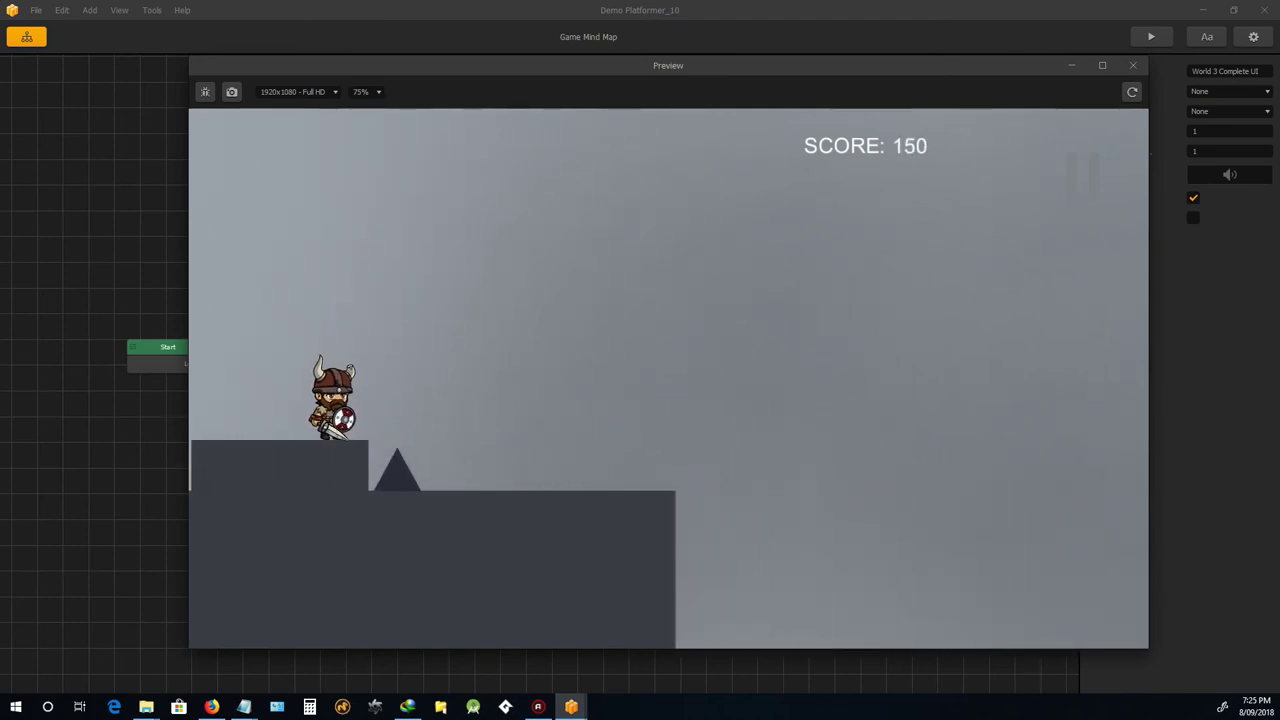
key("Up")
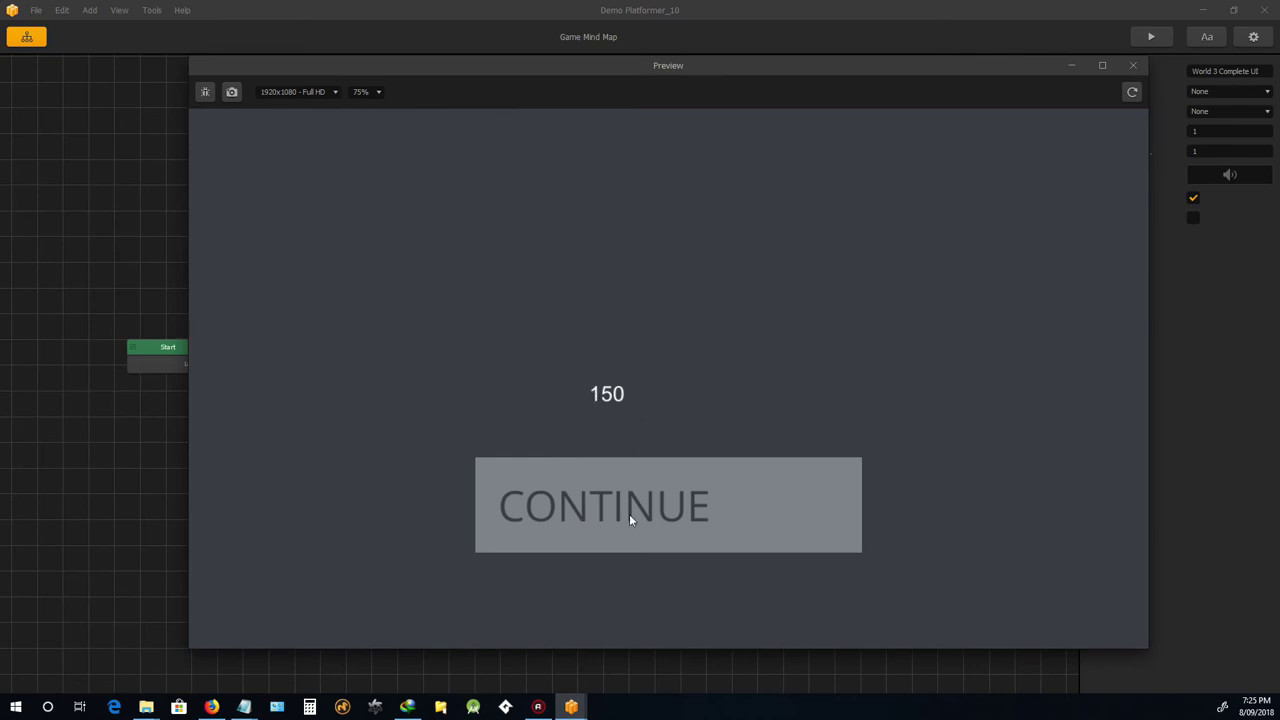
left_click(629, 514)
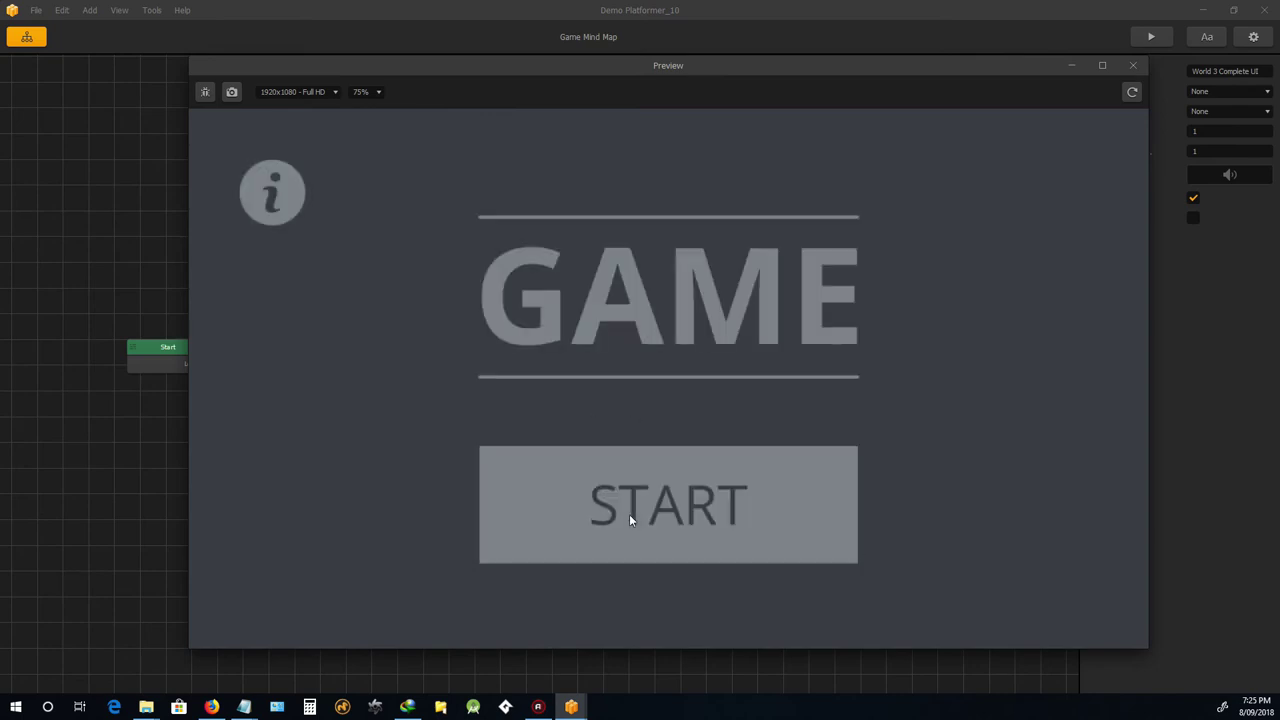
Start the game again from the main menu and replay World 1 through its coins to the completion screen
left_click(724, 520)
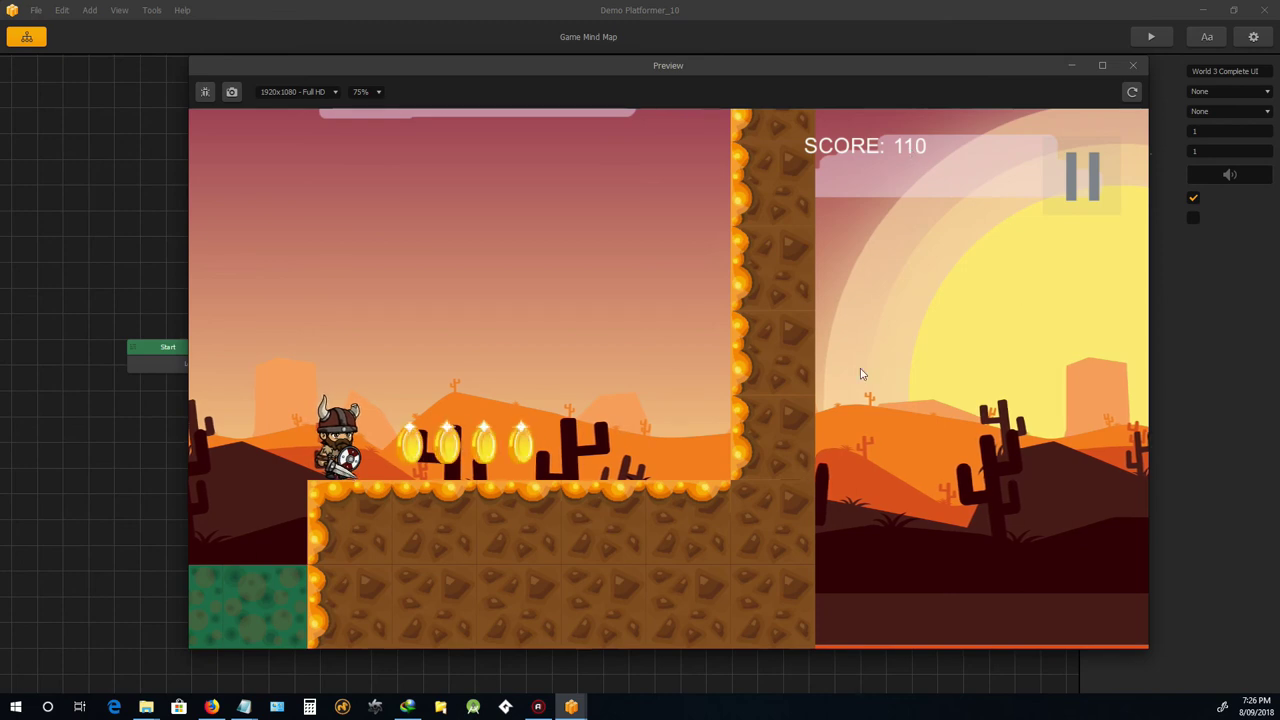
key("Right")
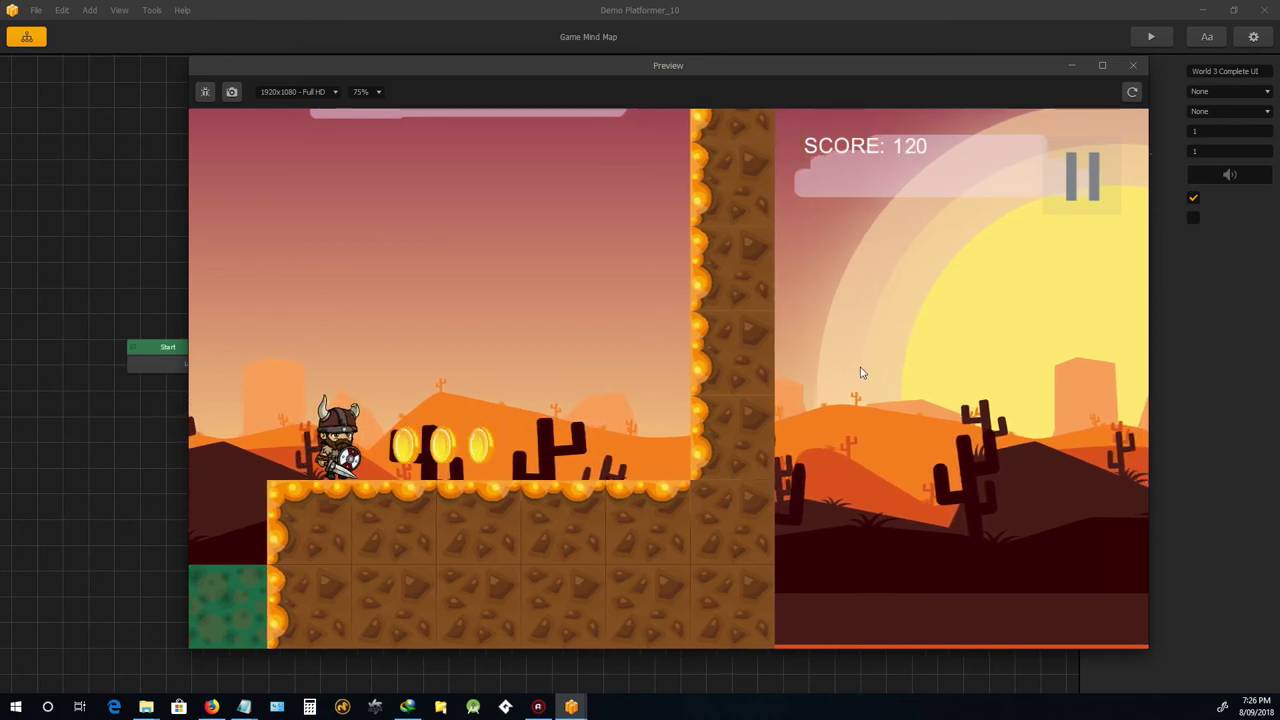
key("Right")
key("Right")
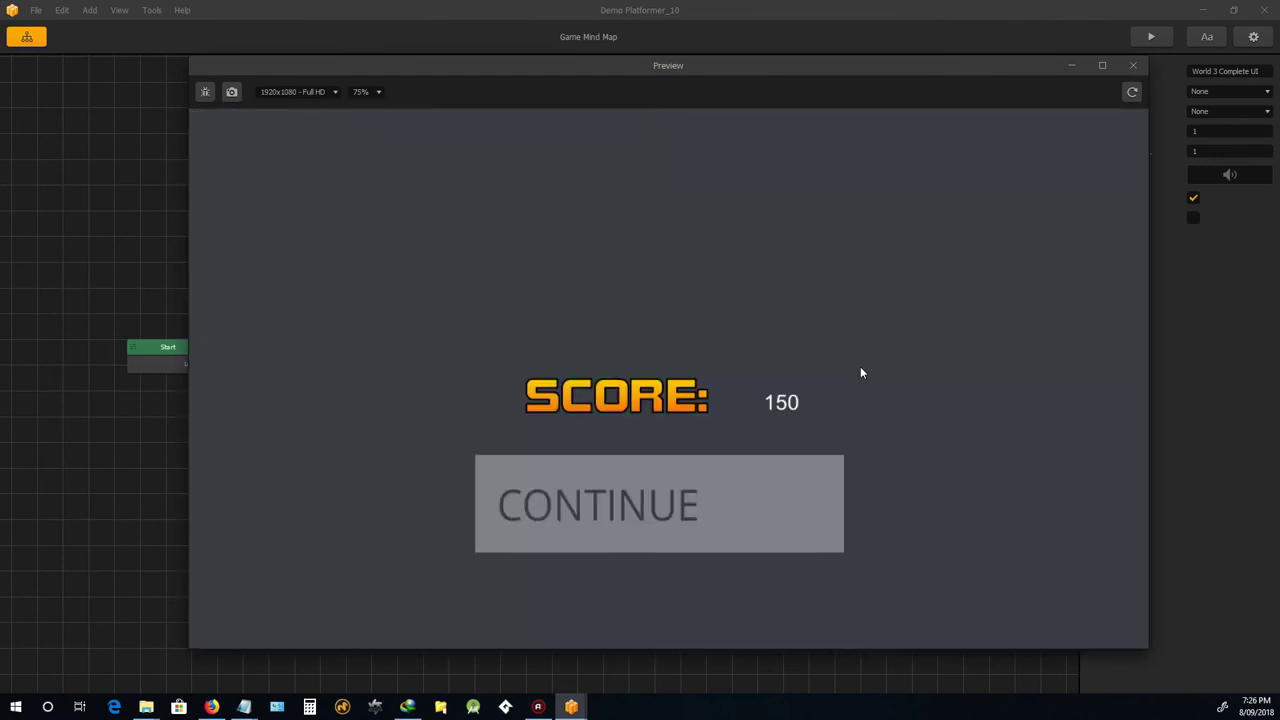
Continue to World 2 and replay it, collecting the four coins, until its completion screen
left_click(701, 501)
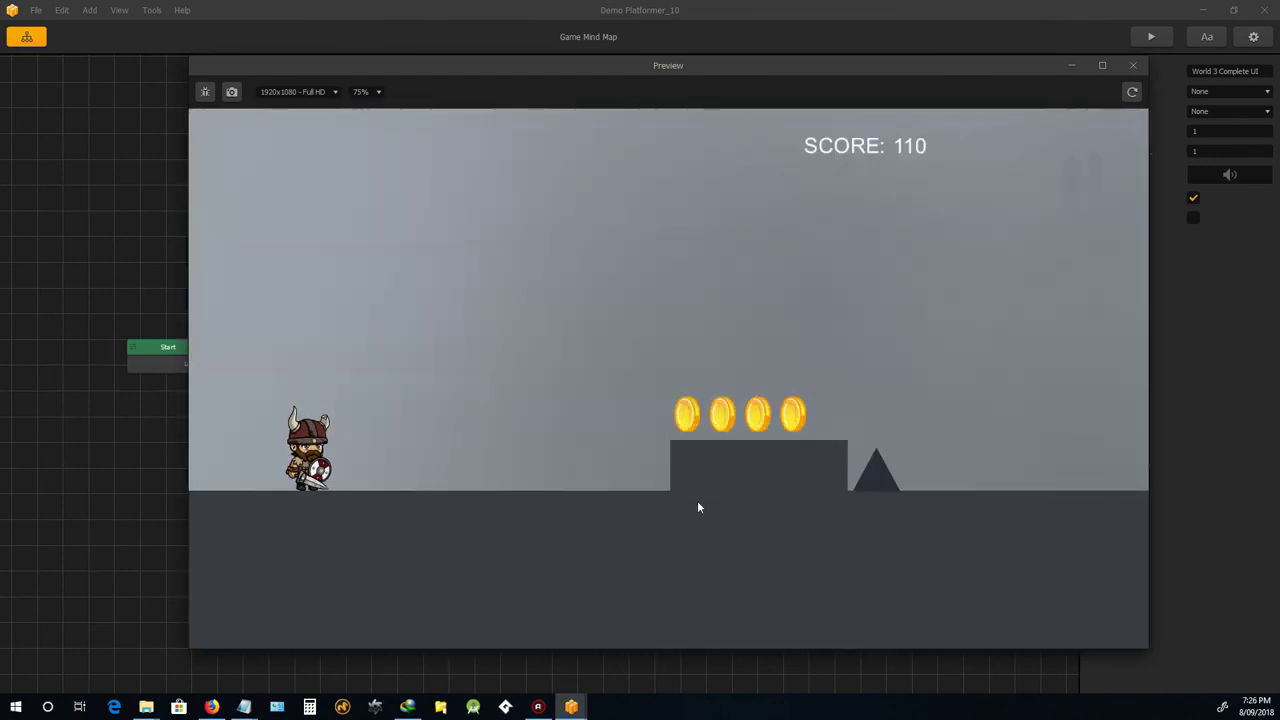
key("Right")
key("space")
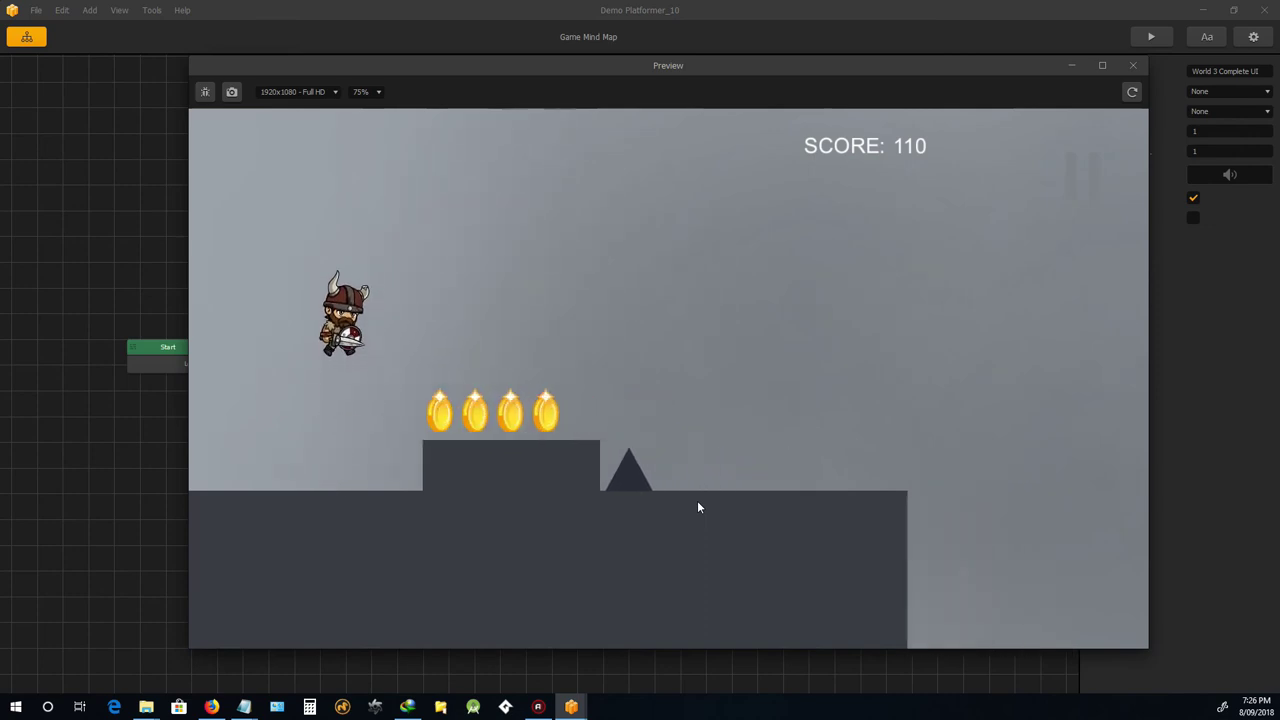
key("Right")
key("space")
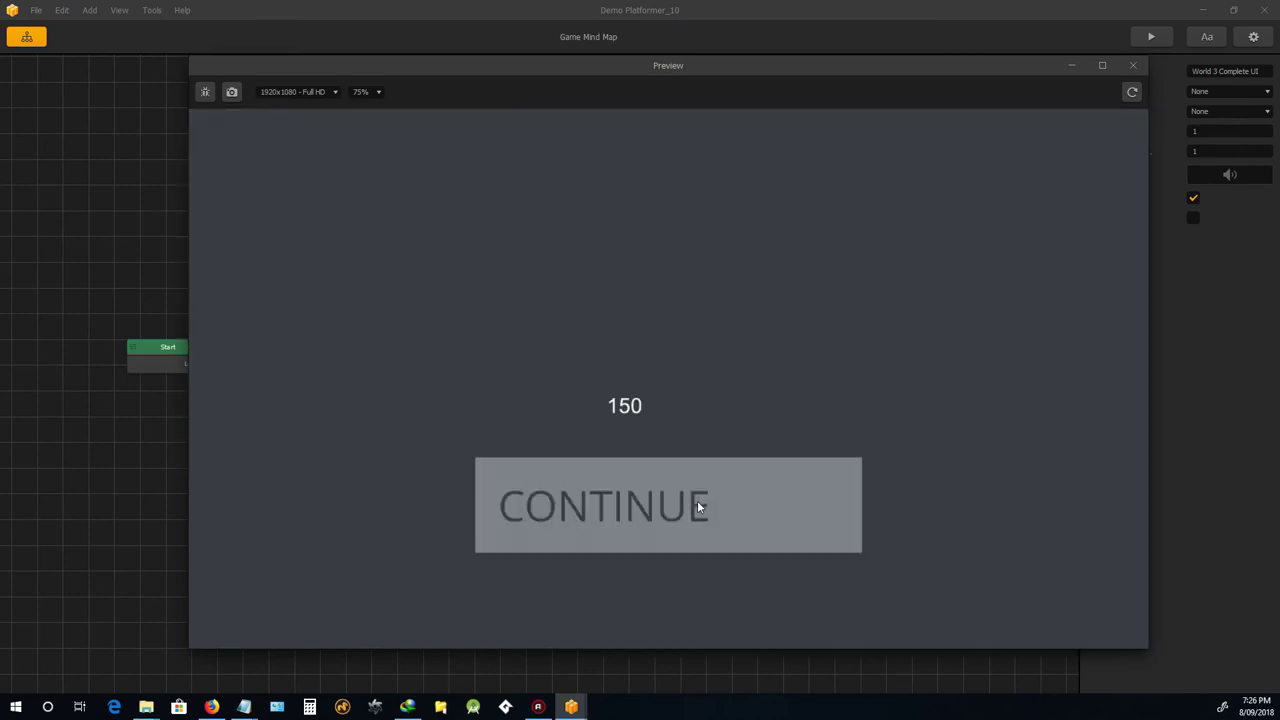
Continue to World 3, replay it including the missed coin up to its completion screen, and close the preview
left_click(697, 502)
key("Right")
key("space")
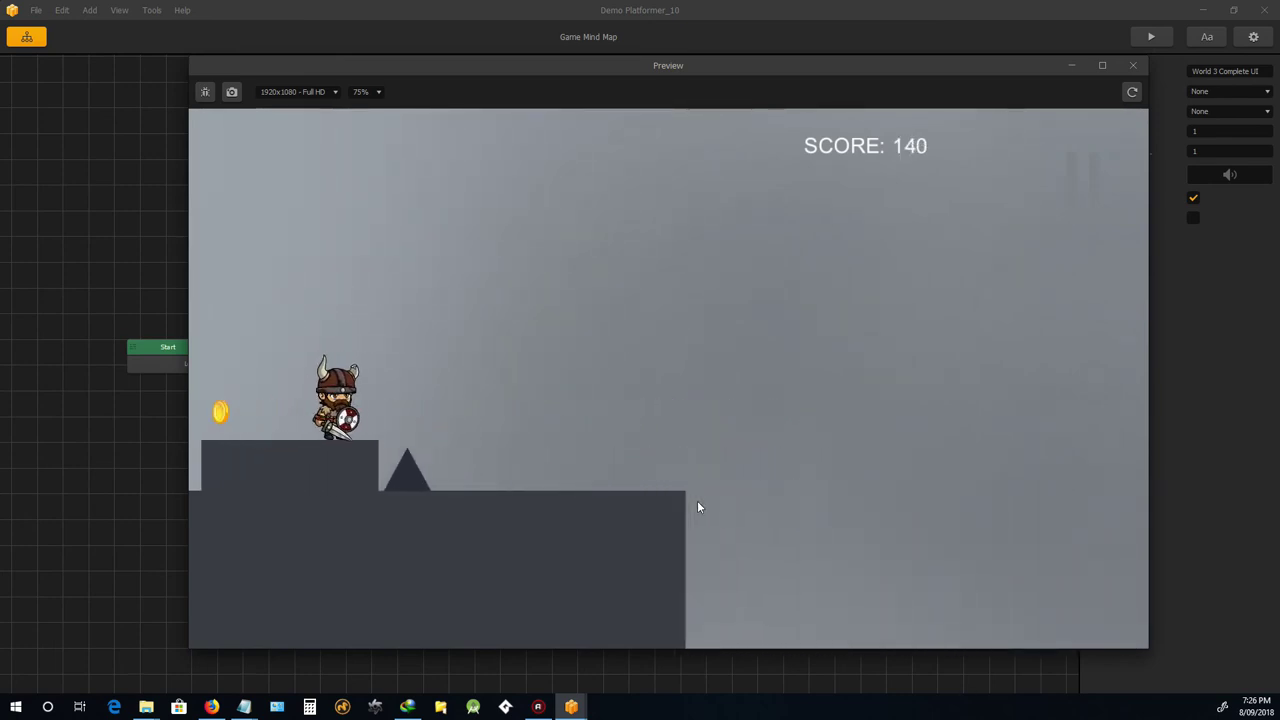
key("Left")
key("Right")
key("space")
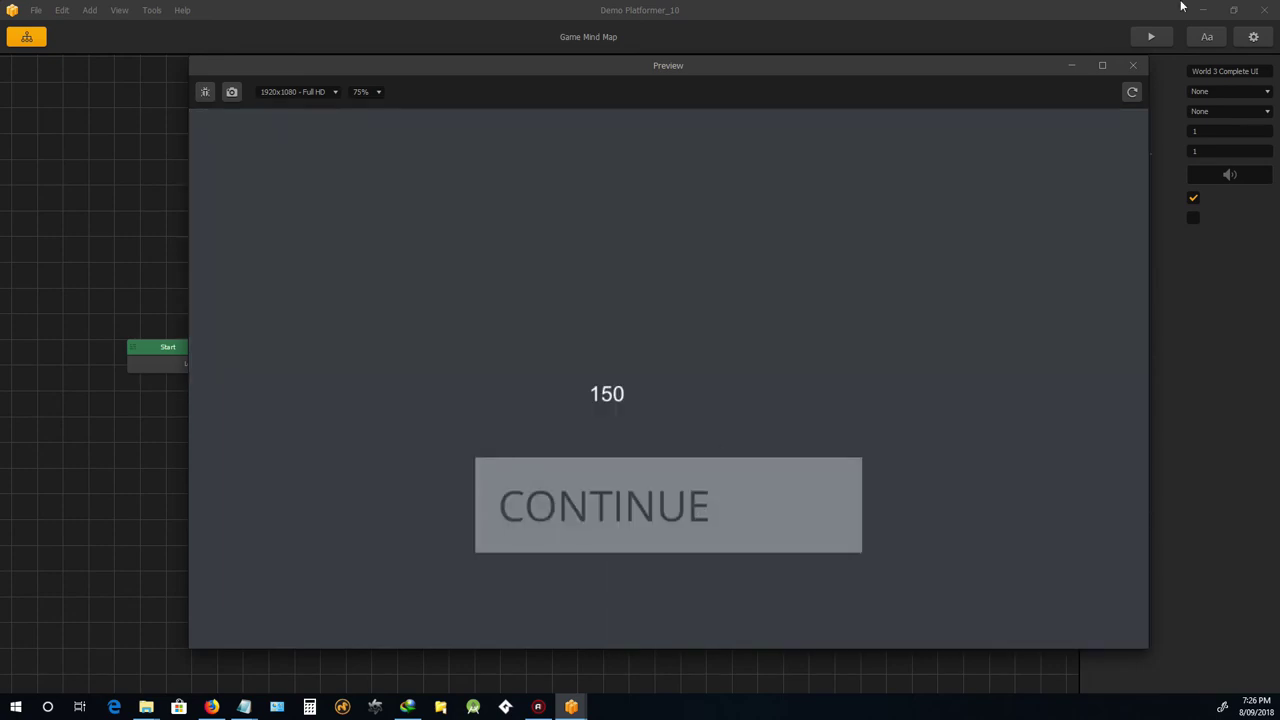
left_click(1132, 66)
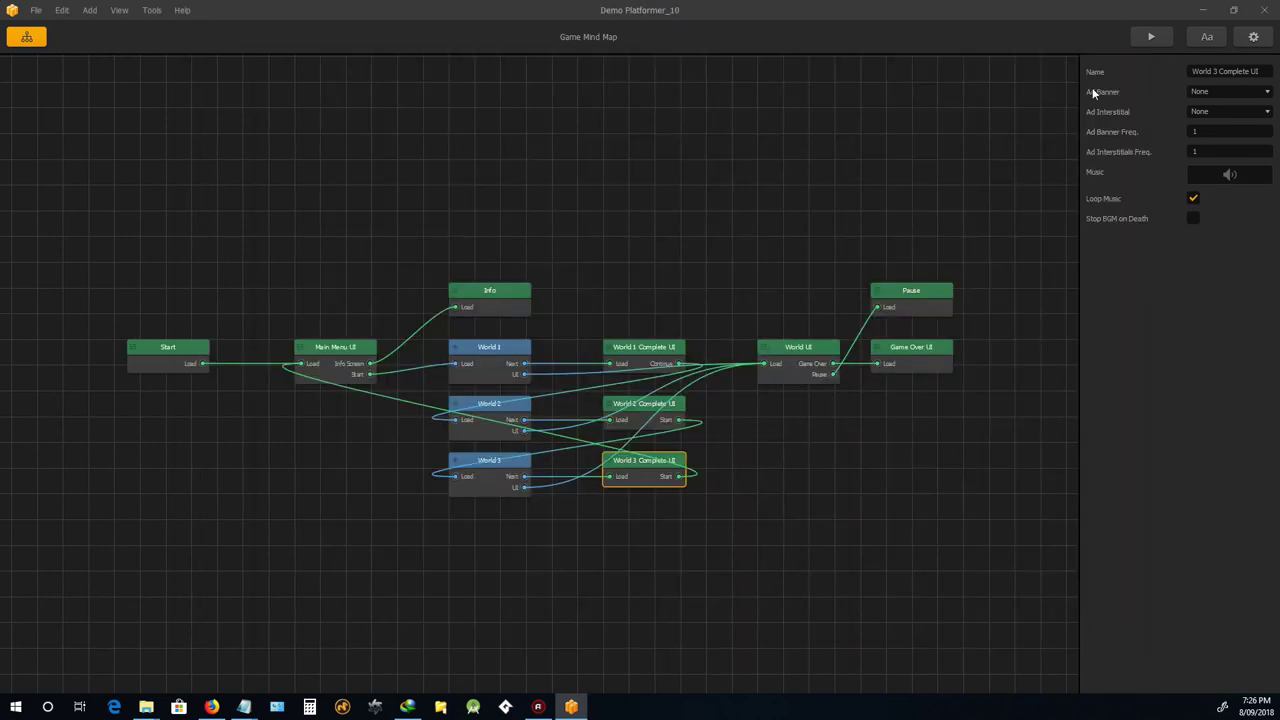
Check the World, Score Type and Amount settings of the score labels in the World 2, World 1 and World 3 completion screens
scroll(655, 450, "up", 3)
double_click(697, 370)
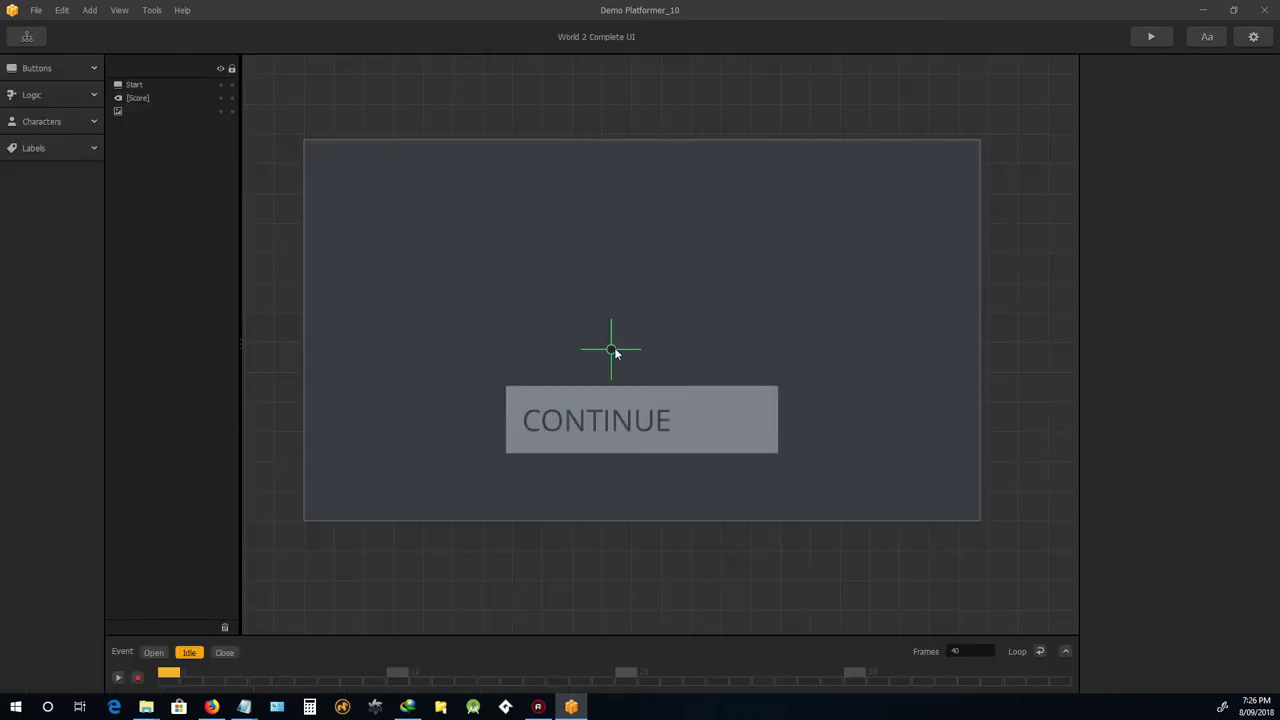
left_click(613, 350)
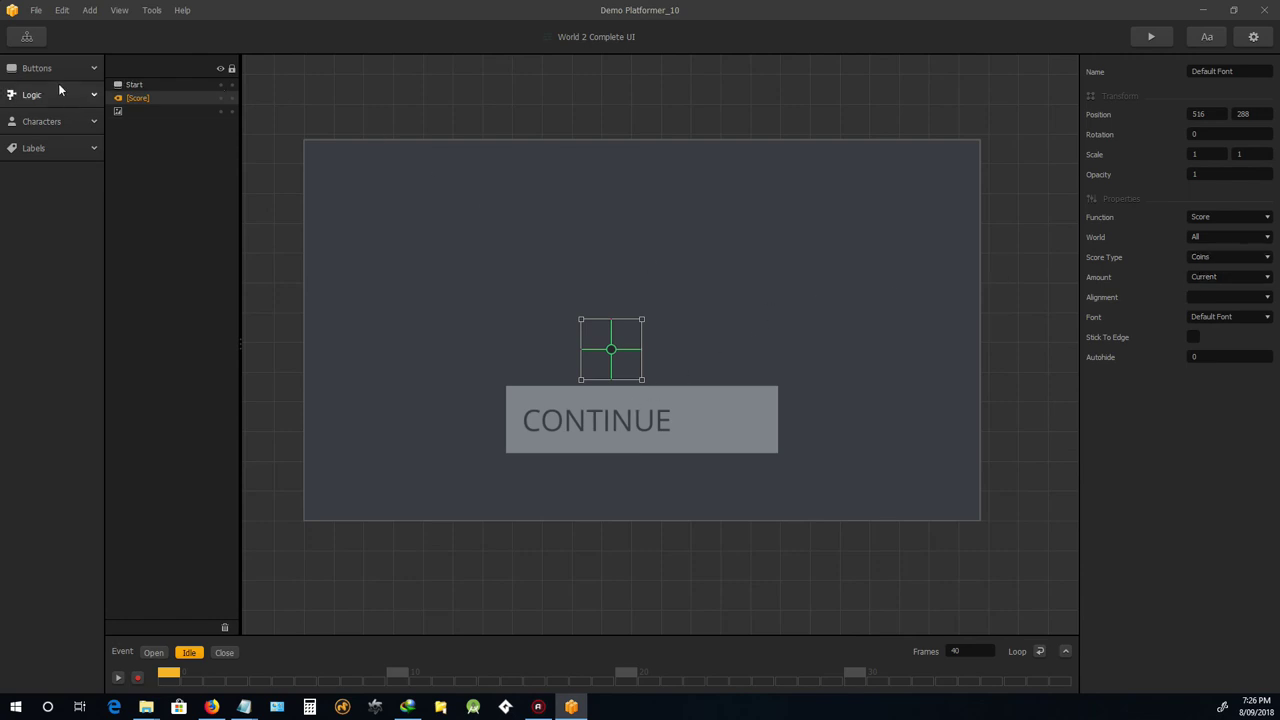
left_click(27, 36)
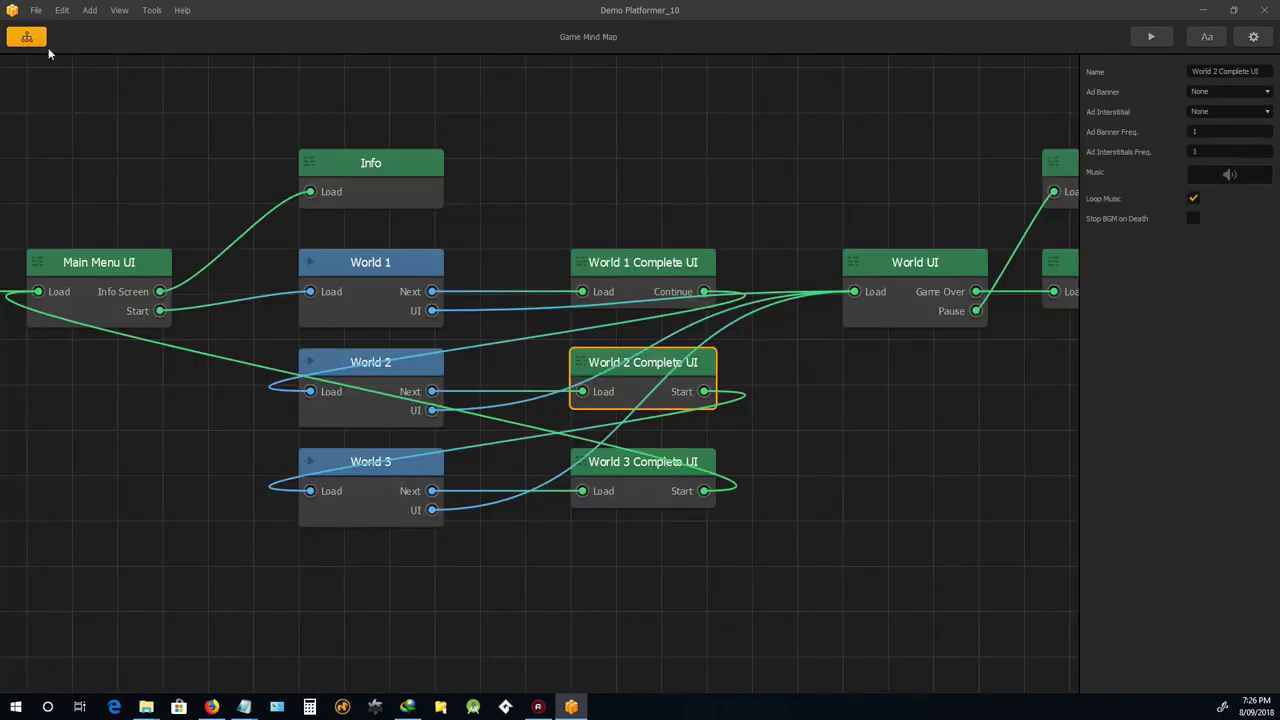
double_click(664, 269)
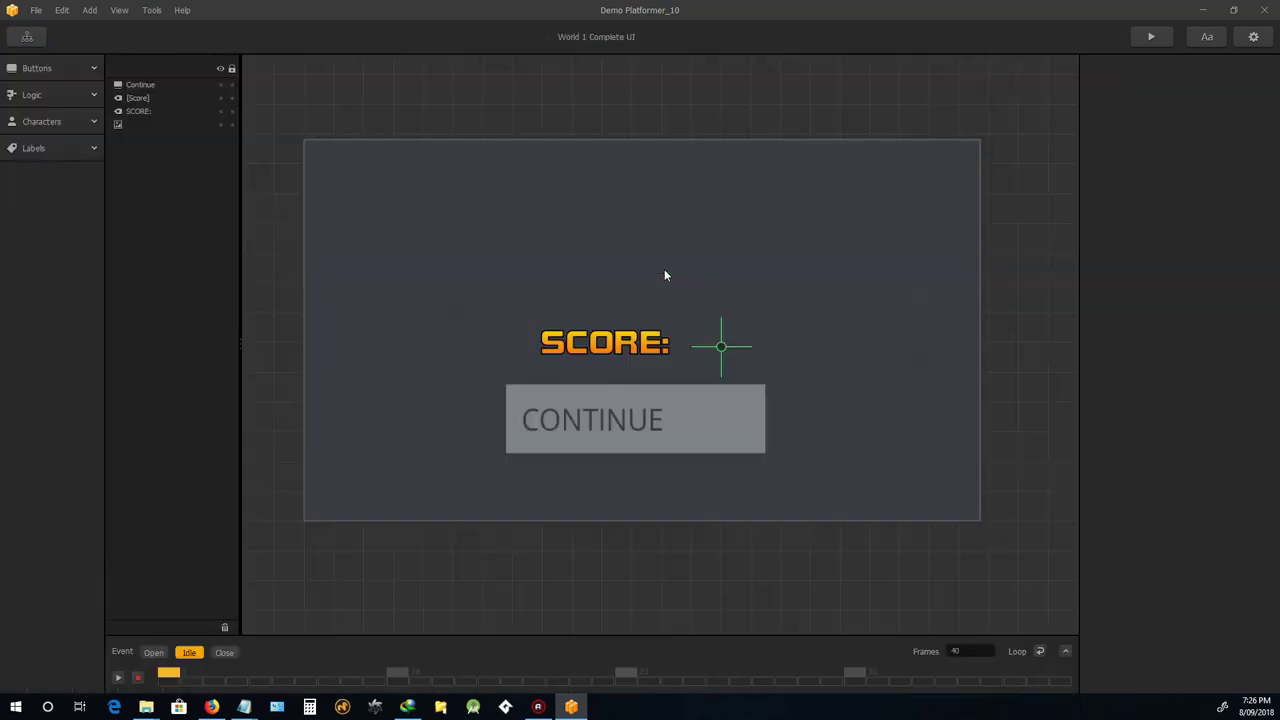
left_click(723, 350)
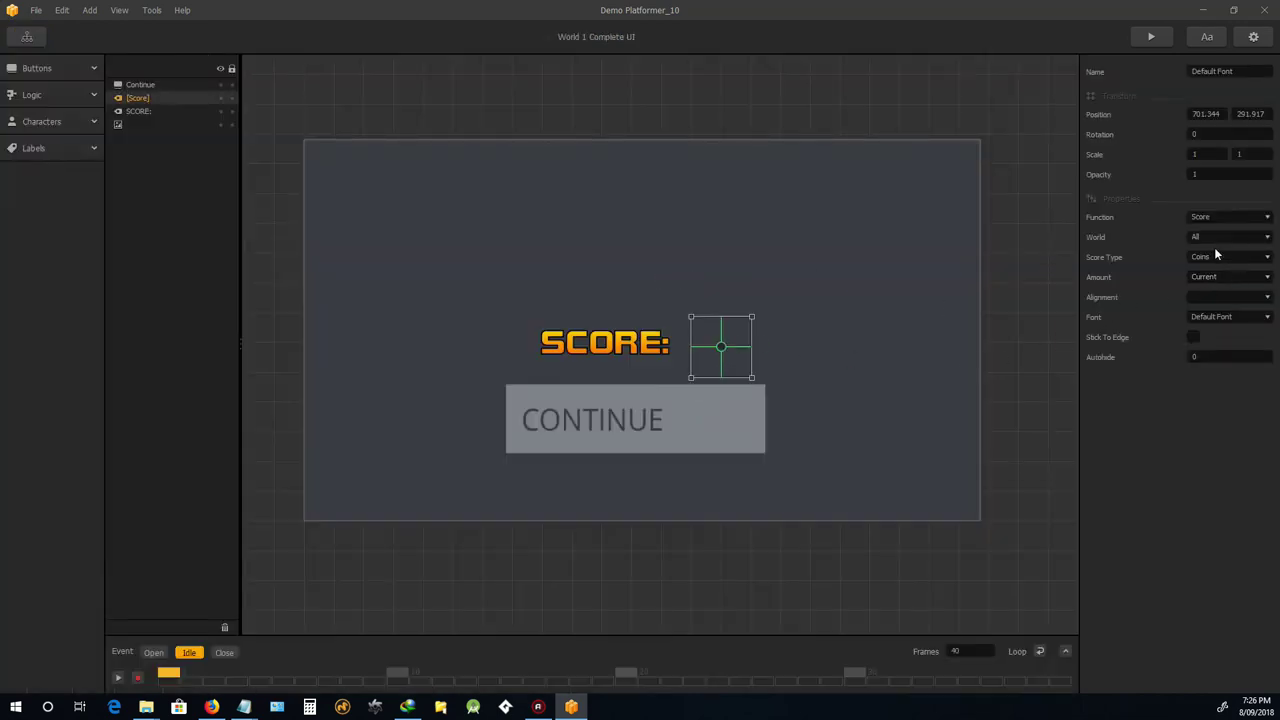
left_click(34, 38)
double_click(637, 466)
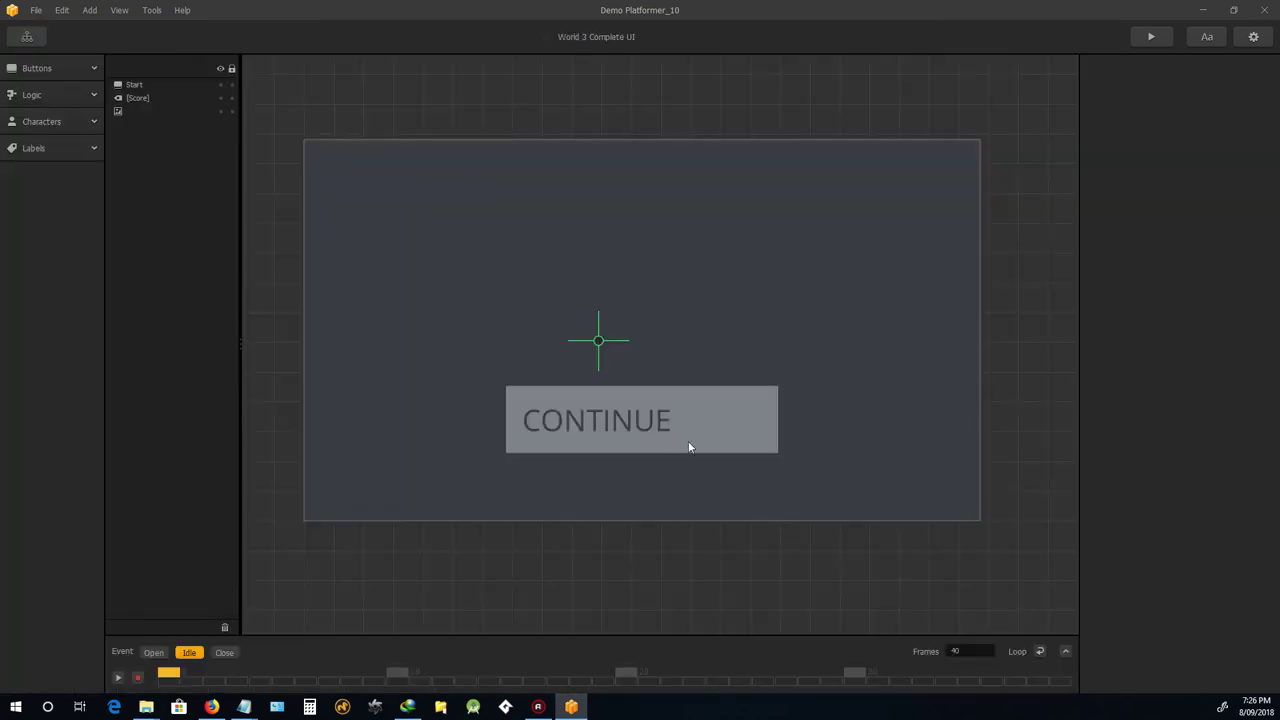
left_click(599, 340)
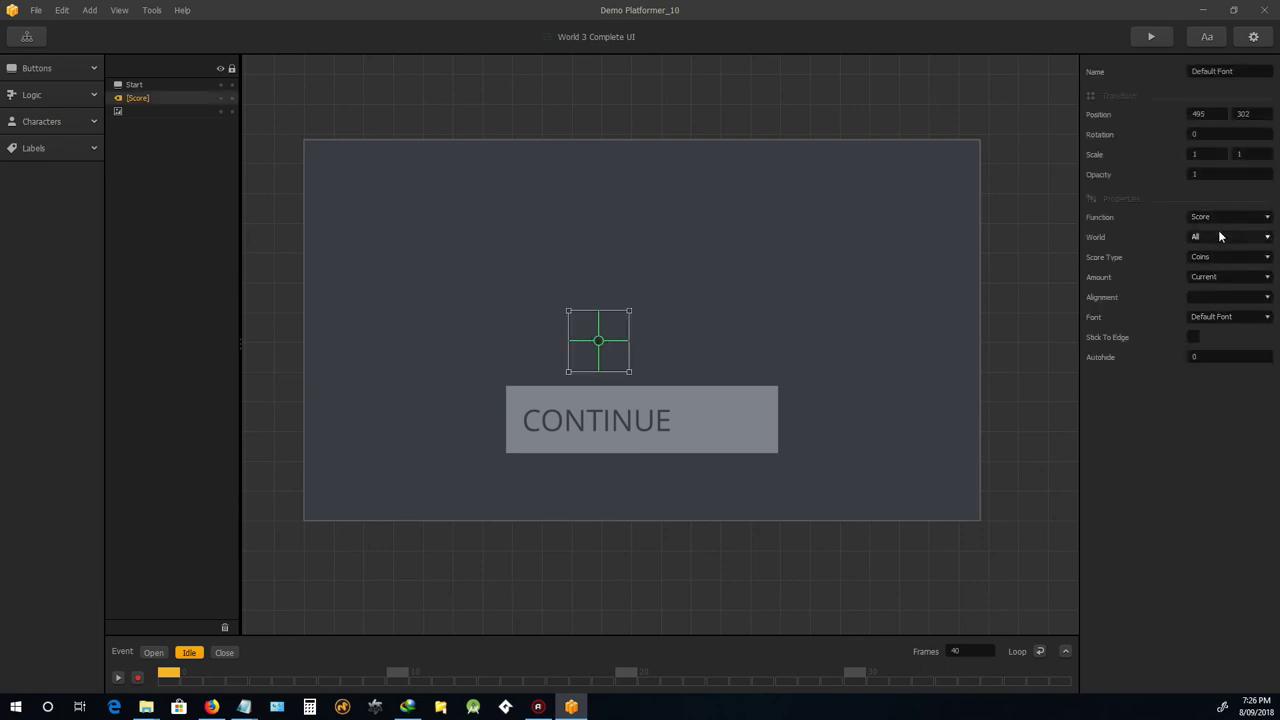
left_click(28, 37)
Examine the Game Mind Map connections between the main menu, the three worlds, their completion screens and World UI
scroll(620, 350, "down", 3)
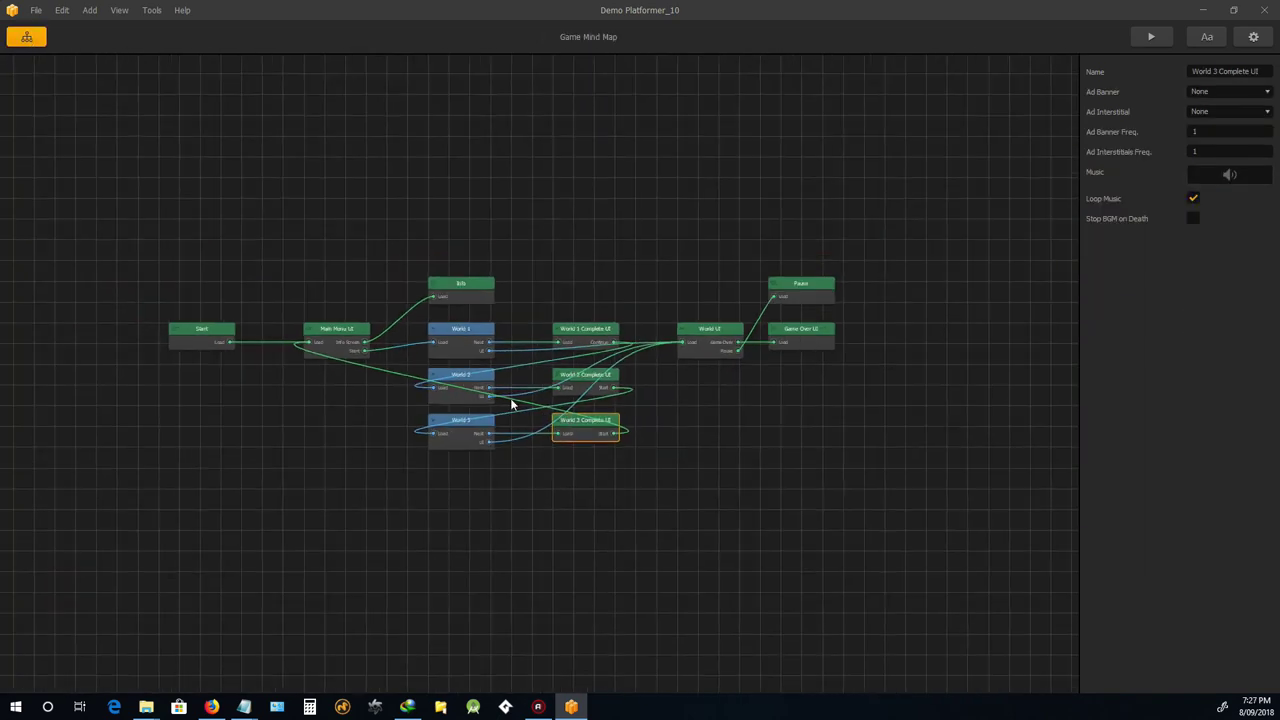
scroll(474, 383, "up", 1)
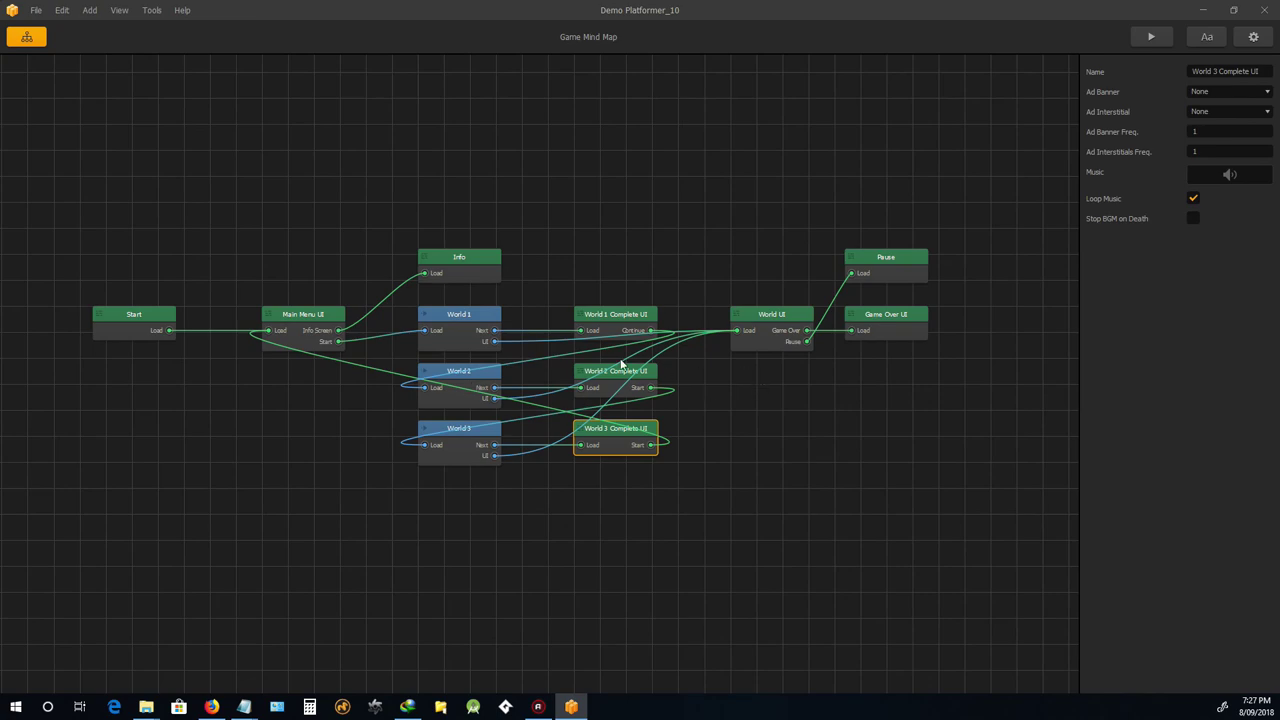
scroll(618, 332, "down", 2)
scroll(540, 350, "up", 2)
scroll(560, 340, "down", 2)
scroll(617, 335, "up", 2)
scroll(620, 336, "down", 1)
scroll(735, 398, "up", 1)
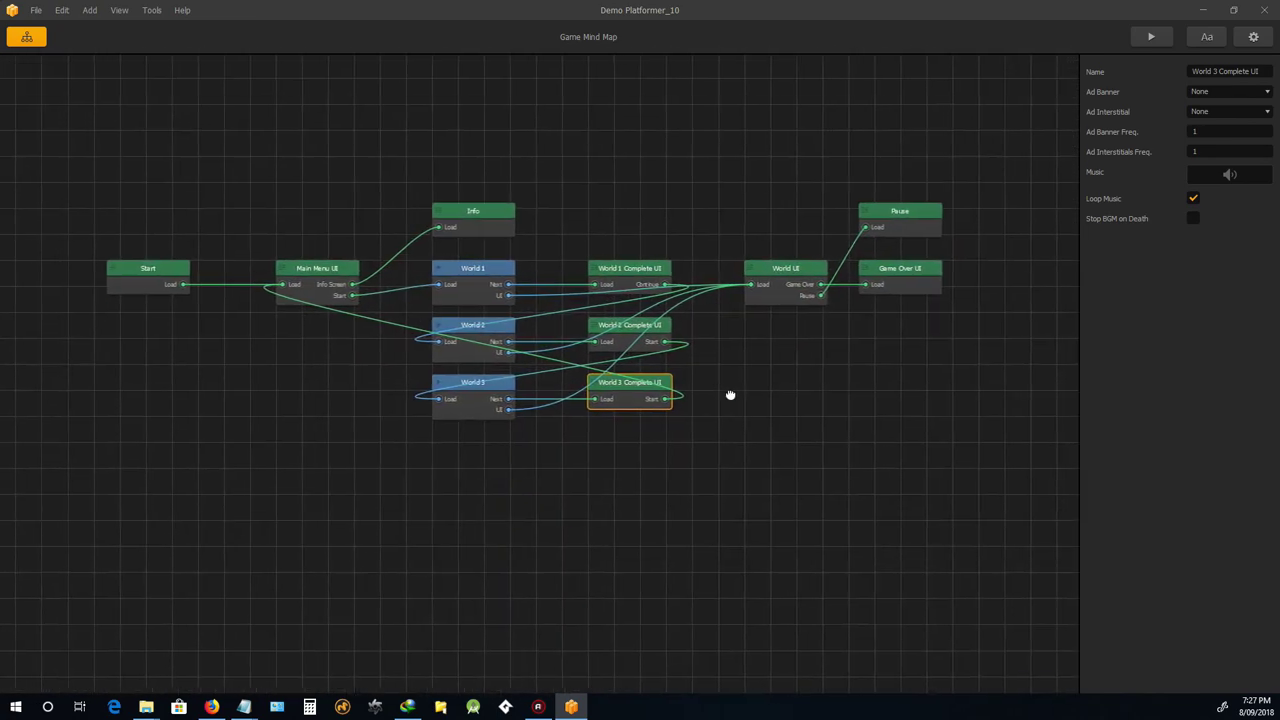
scroll(497, 336, "up", 1)
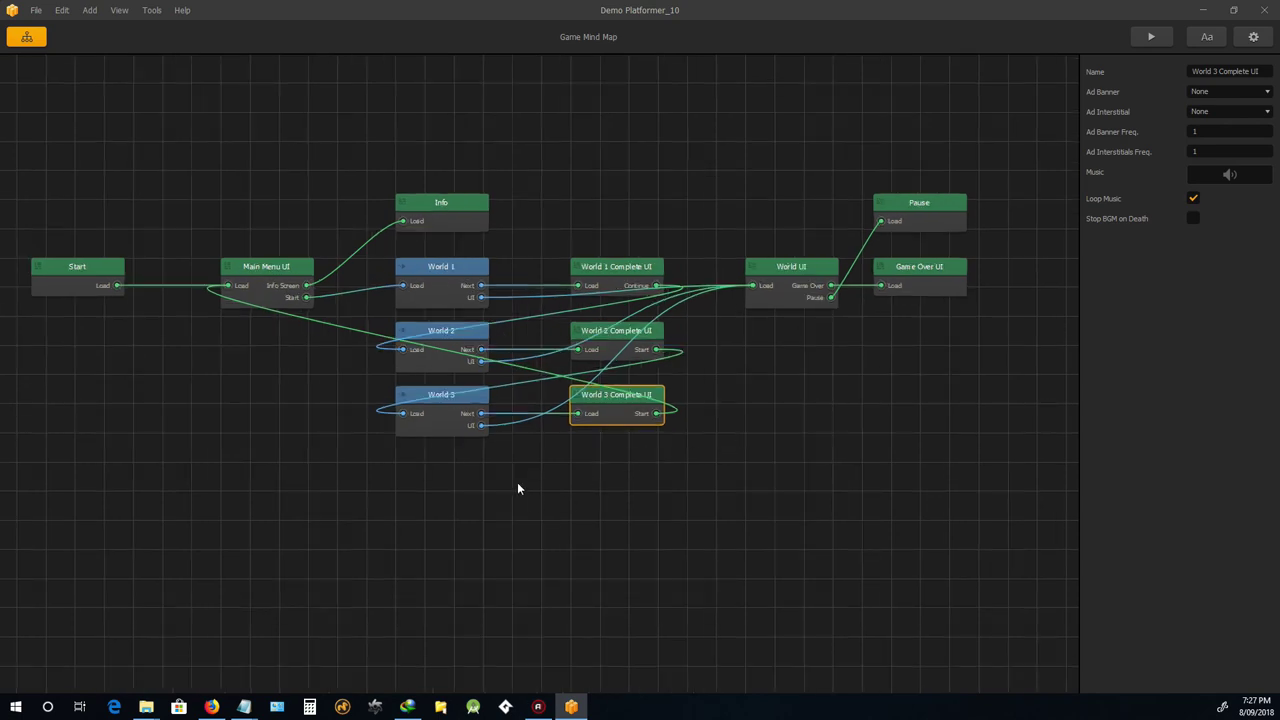
left_click_drag(517, 483, 606, 534)
scroll(536, 391, "up", 1)
scroll(536, 396, "down", 1)
scroll(436, 375, "up", 1)
scroll(436, 375, "down", 2)
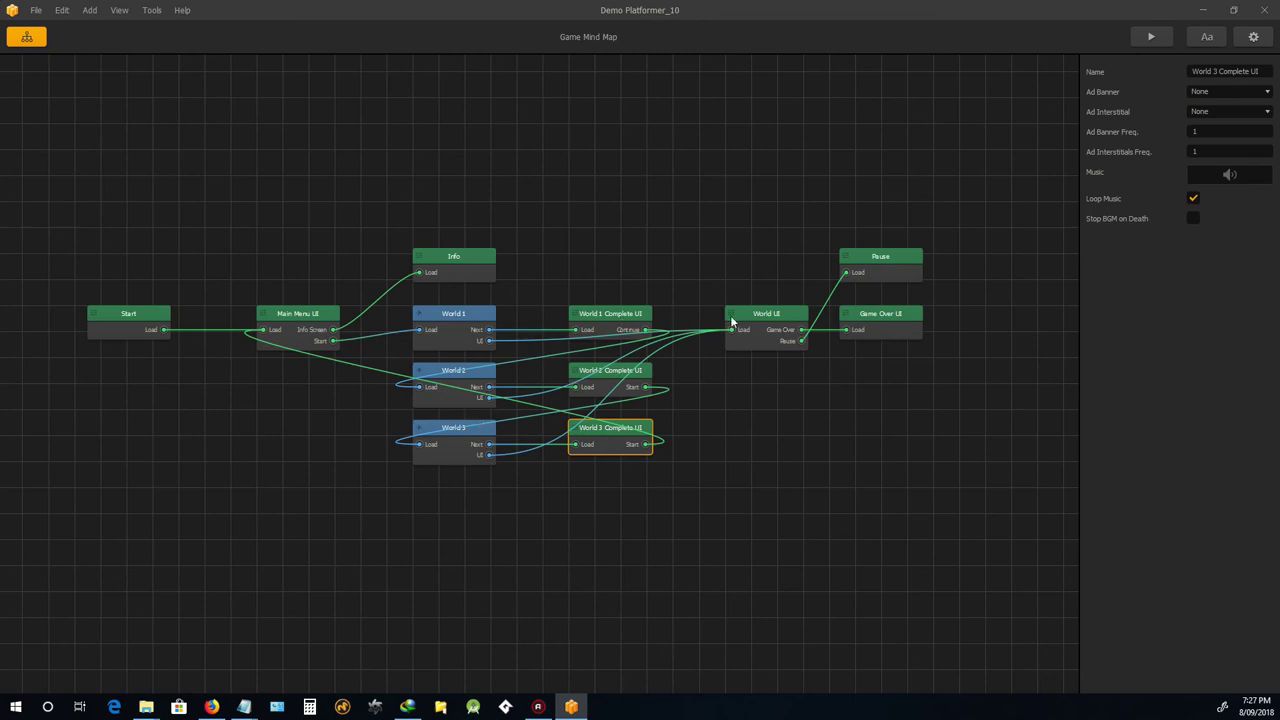
scroll(520, 339, "up", 1)
scroll(520, 339, "down", 2)
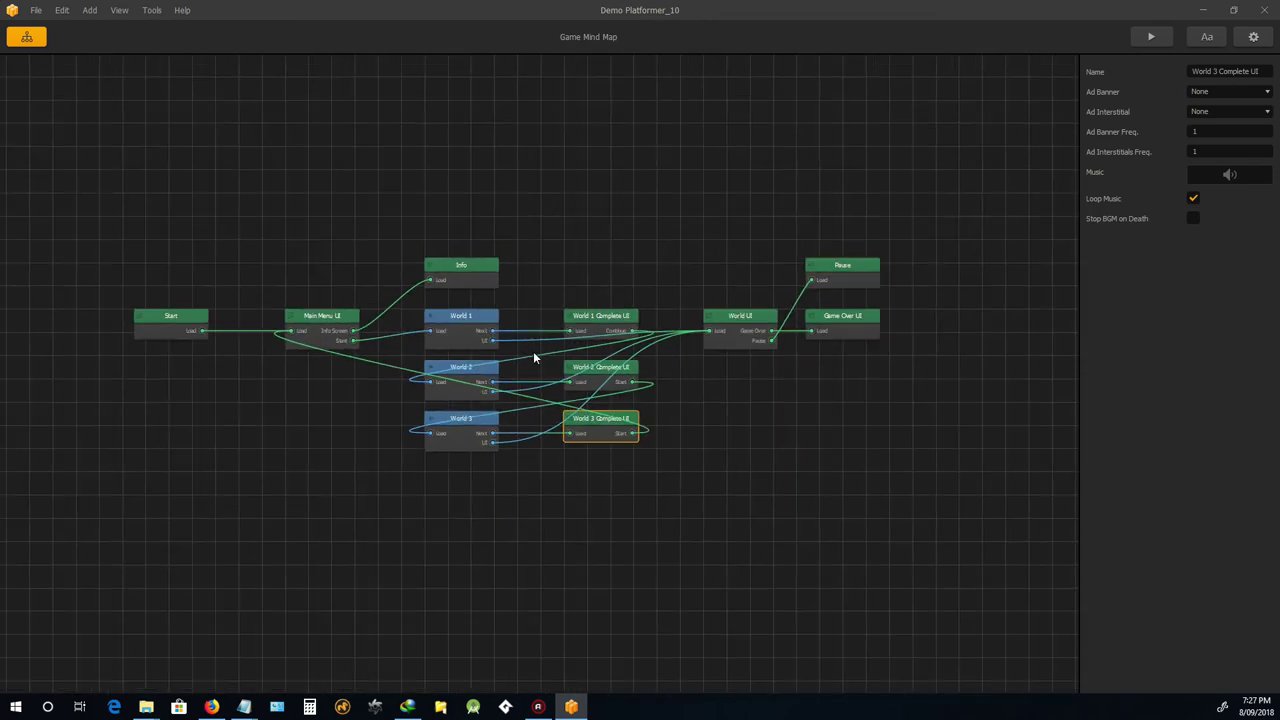
scroll(616, 383, "up", 2)
scroll(760, 378, "down", 2)
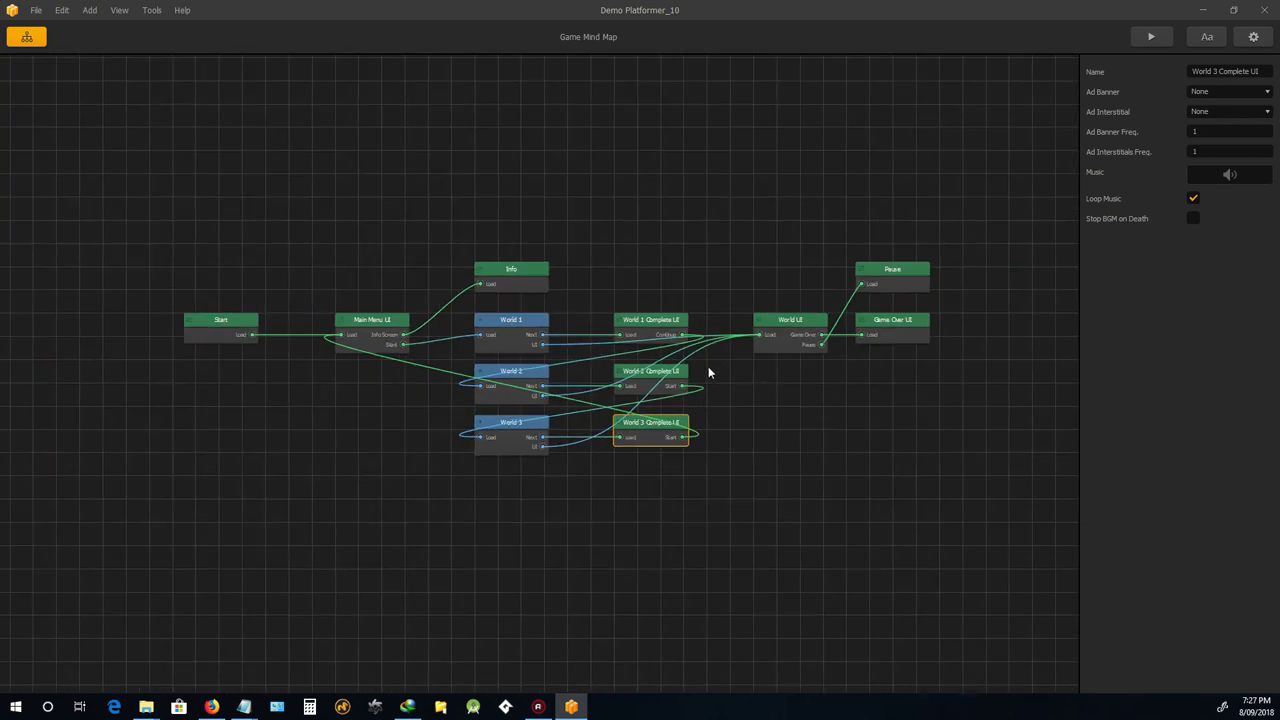
scroll(607, 324, "up", 2)
scroll(509, 308, "down", 2)
scroll(506, 311, "up", 3)
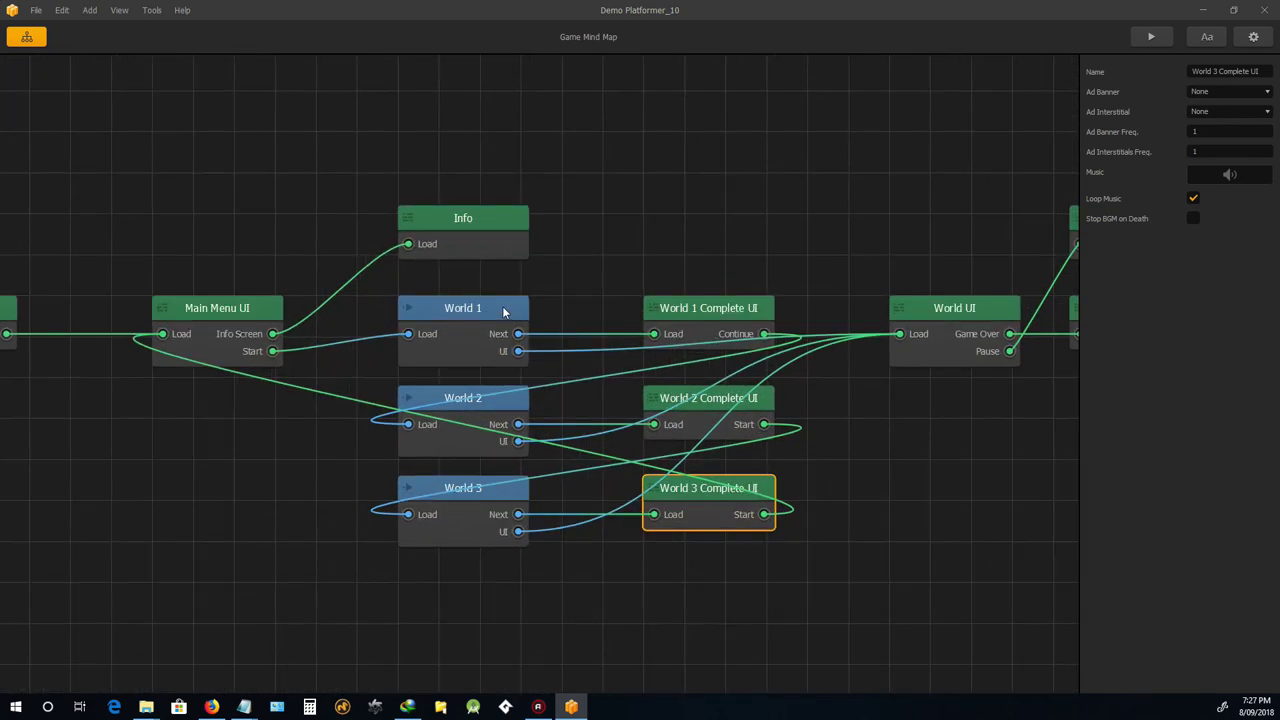
scroll(505, 340, "down", 2)
scroll(500, 360, "up", 2)
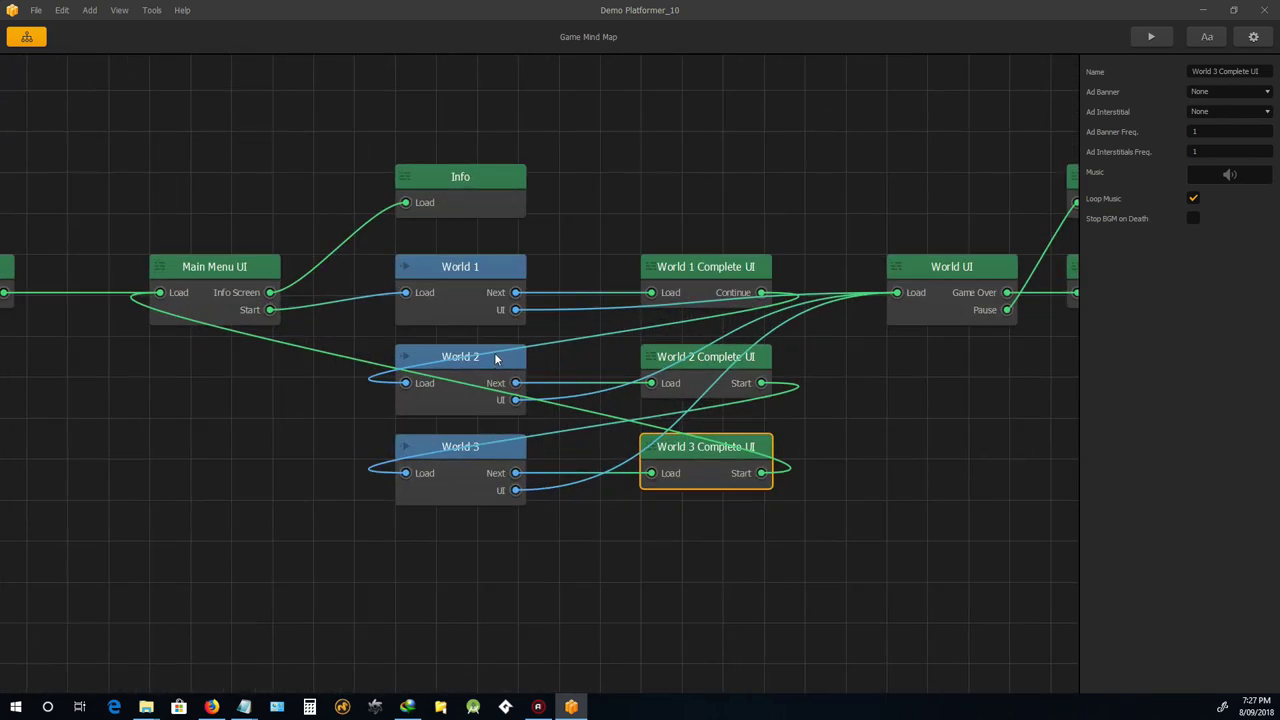
Go through the World 2, World 3, World 1 and Info nodes in the Game Mind Map
left_click(495, 359)
left_click(470, 452)
left_click(490, 362)
left_click(481, 268)
left_click(482, 190)
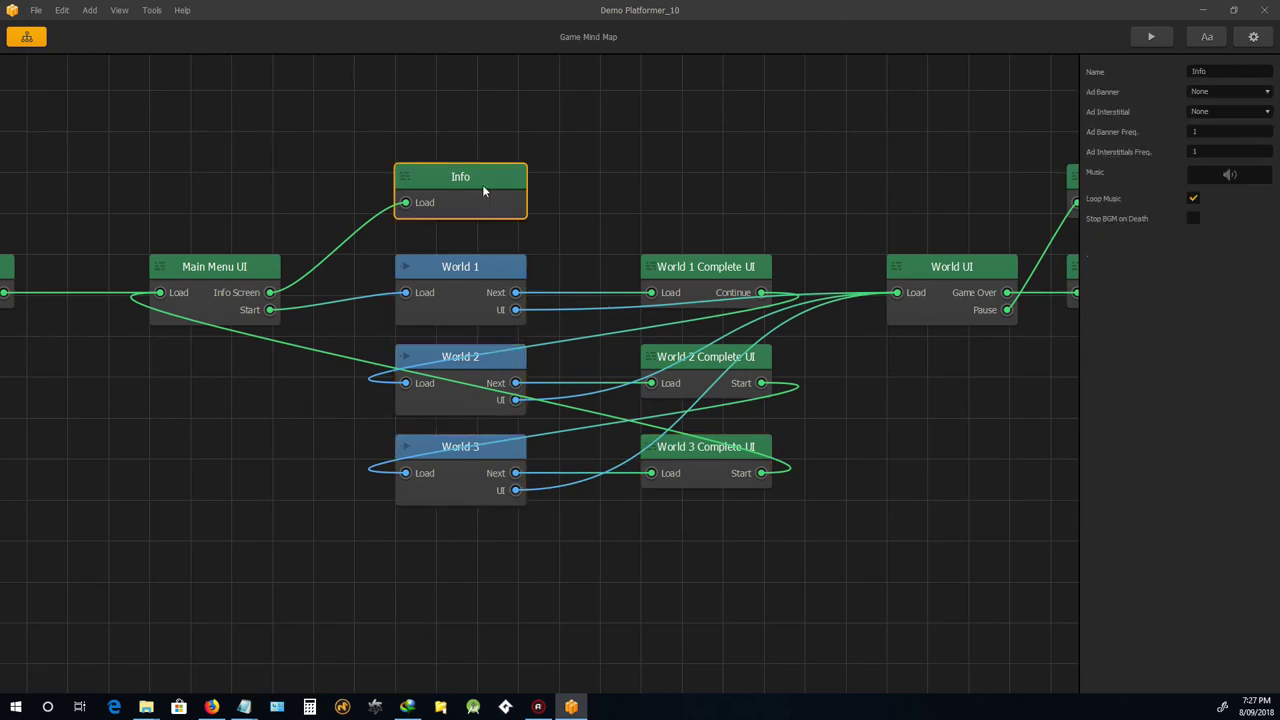
scroll(520, 400, "down", 5)
scroll(516, 402, "up", 2)
scroll(666, 422, "up", 3)
scroll(666, 422, "down", 3)
scroll(447, 390, "up", 3)
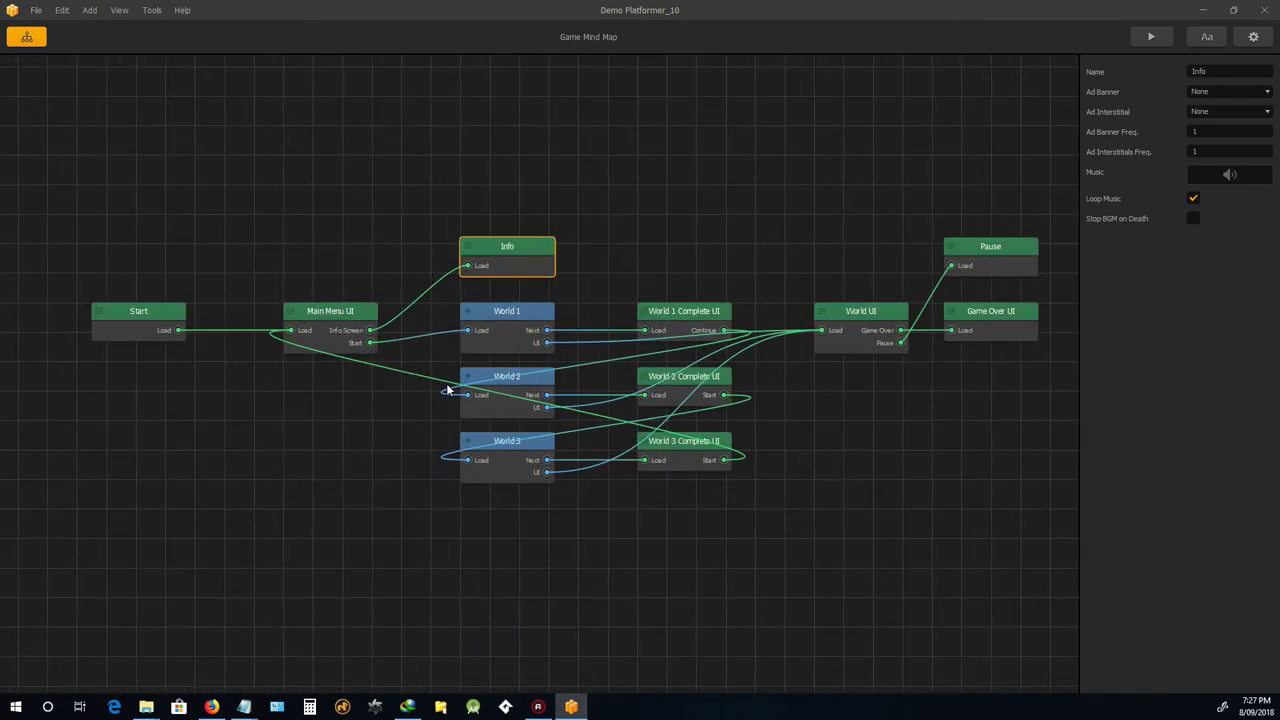
scroll(510, 332, "down", 1)
scroll(689, 380, "up", 2)
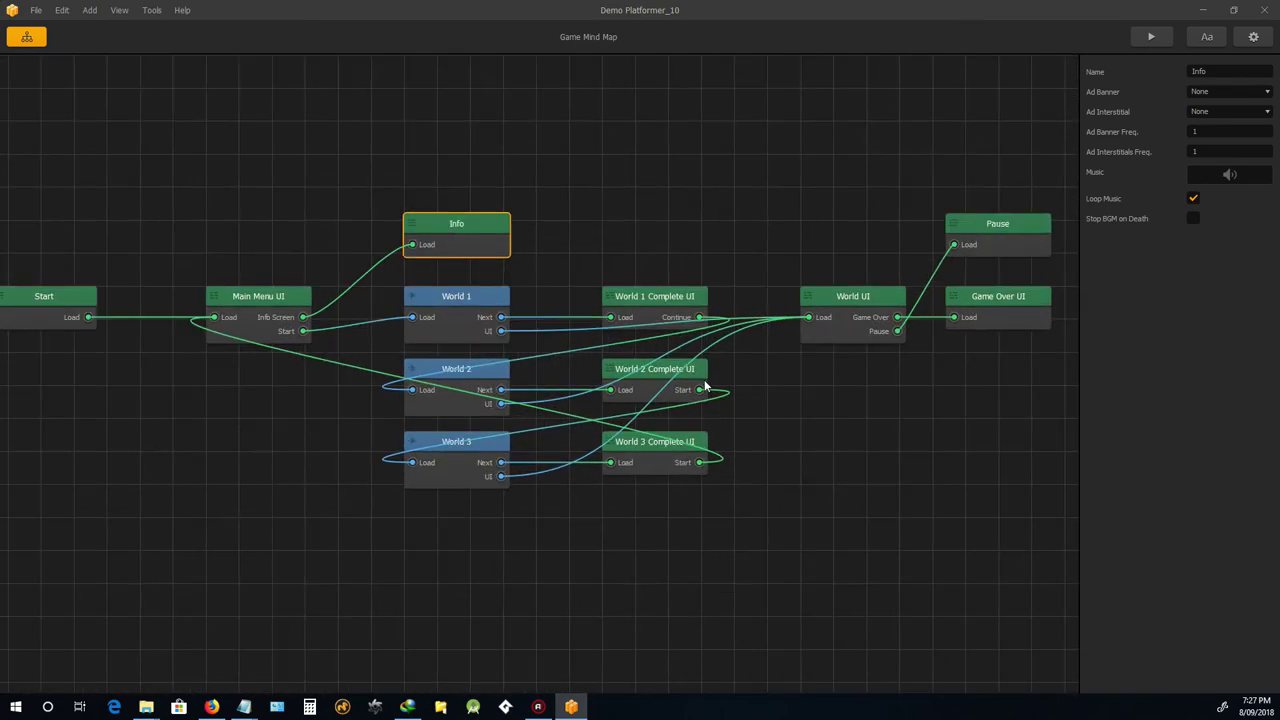
scroll(642, 375, "down", 3)
scroll(596, 376, "up", 3)
scroll(548, 323, "down", 1)
scroll(548, 323, "down", 1)
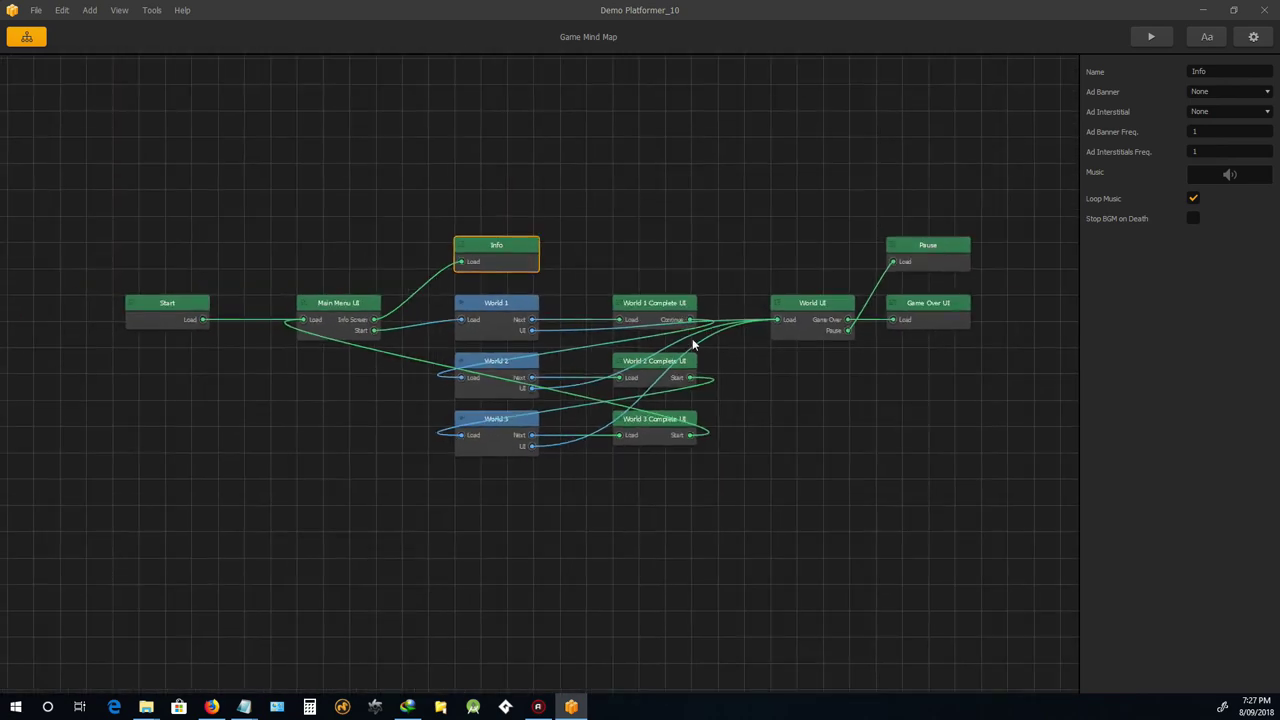